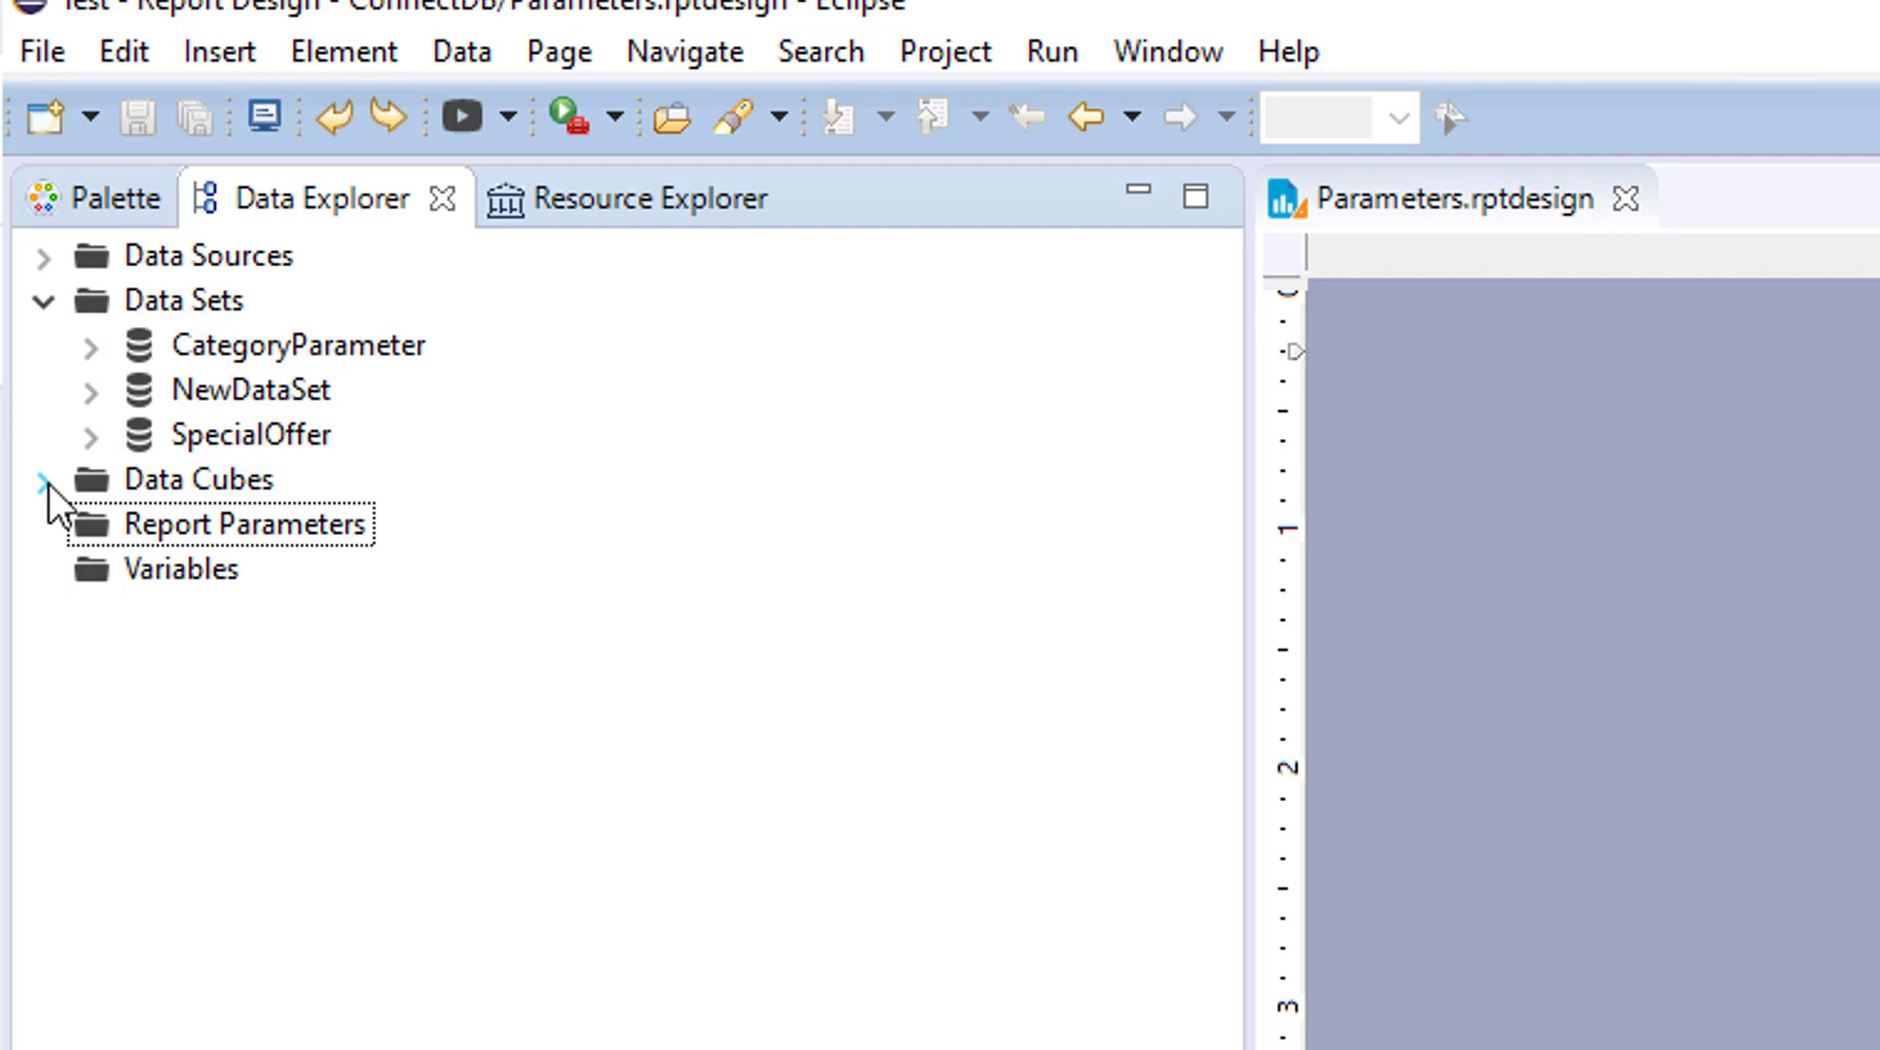
Start a new report parameter under Report Parameters.
{"action": "left_click", "coordinate": [166, 534]}
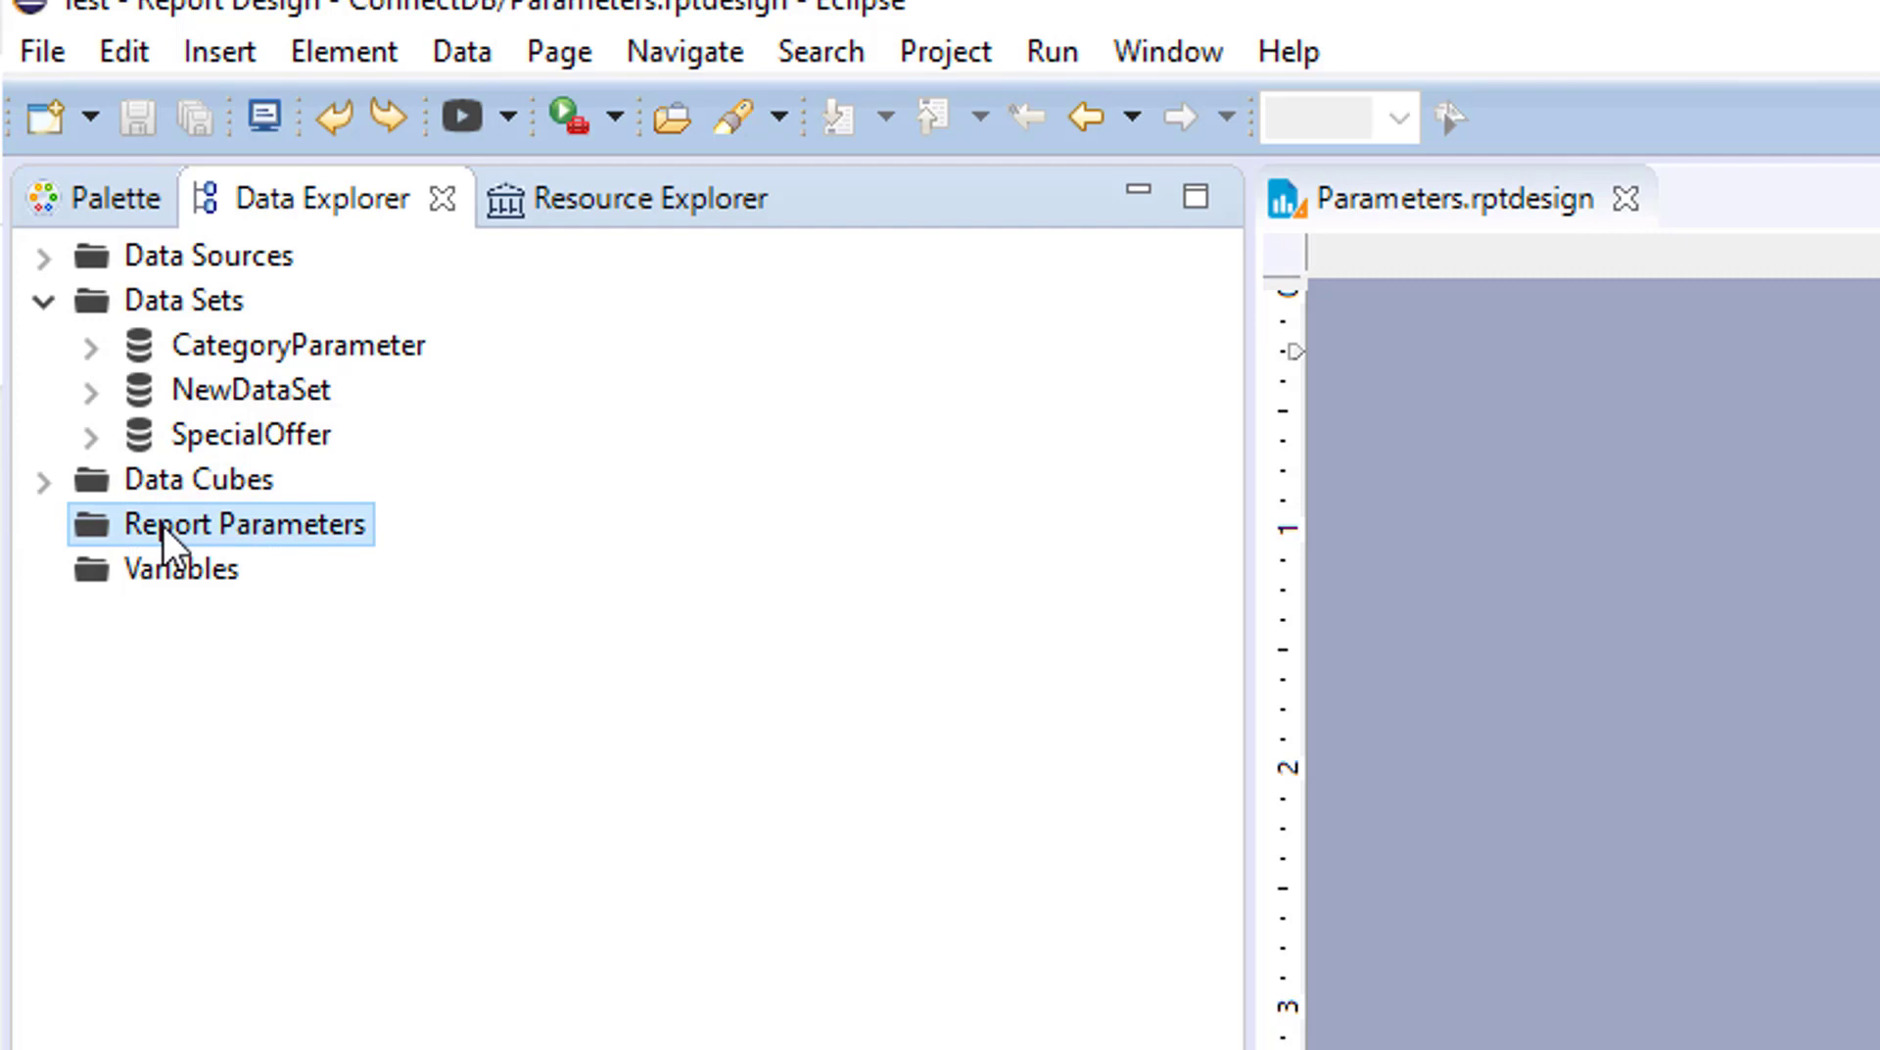
{"action": "right_click", "coordinate": [167, 536]}
{"action": "left_click", "coordinate": [272, 557]}
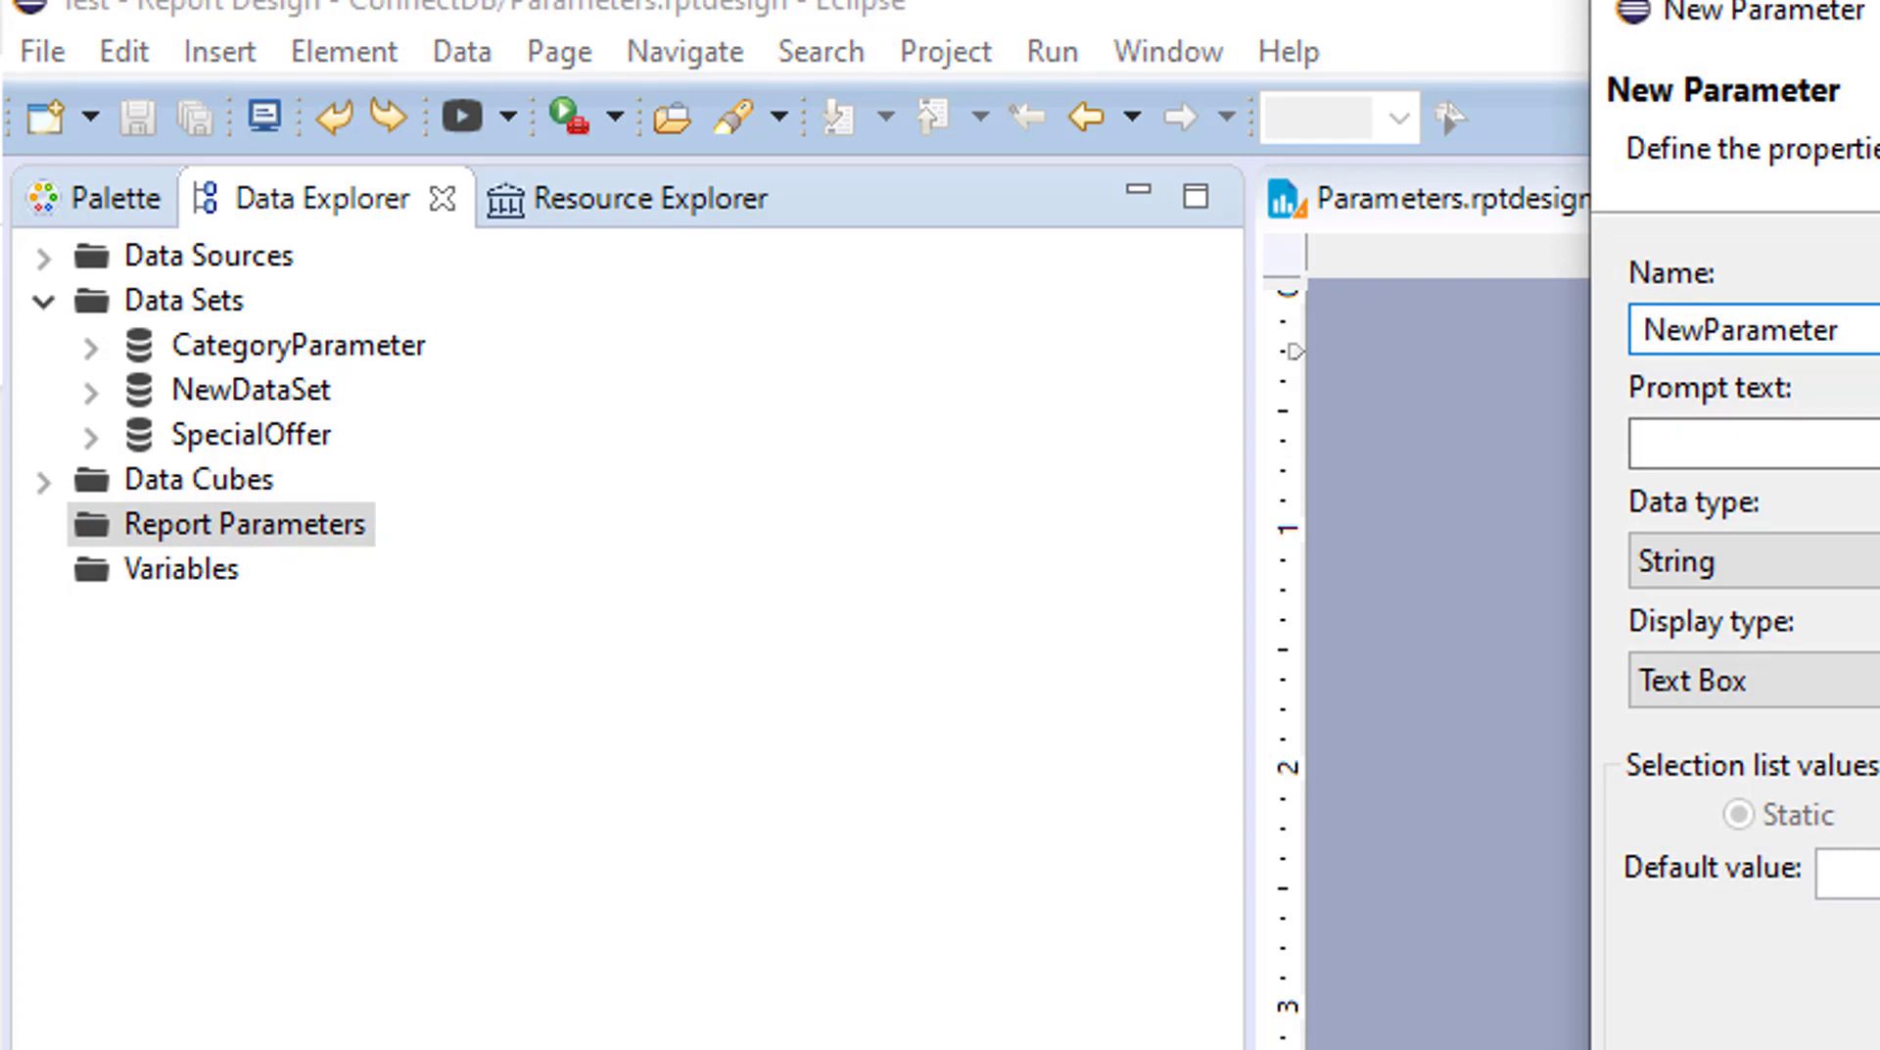
{"action": "left_click_drag", "start_coordinate": [1704, 9], "coordinate": [1878, 191]}
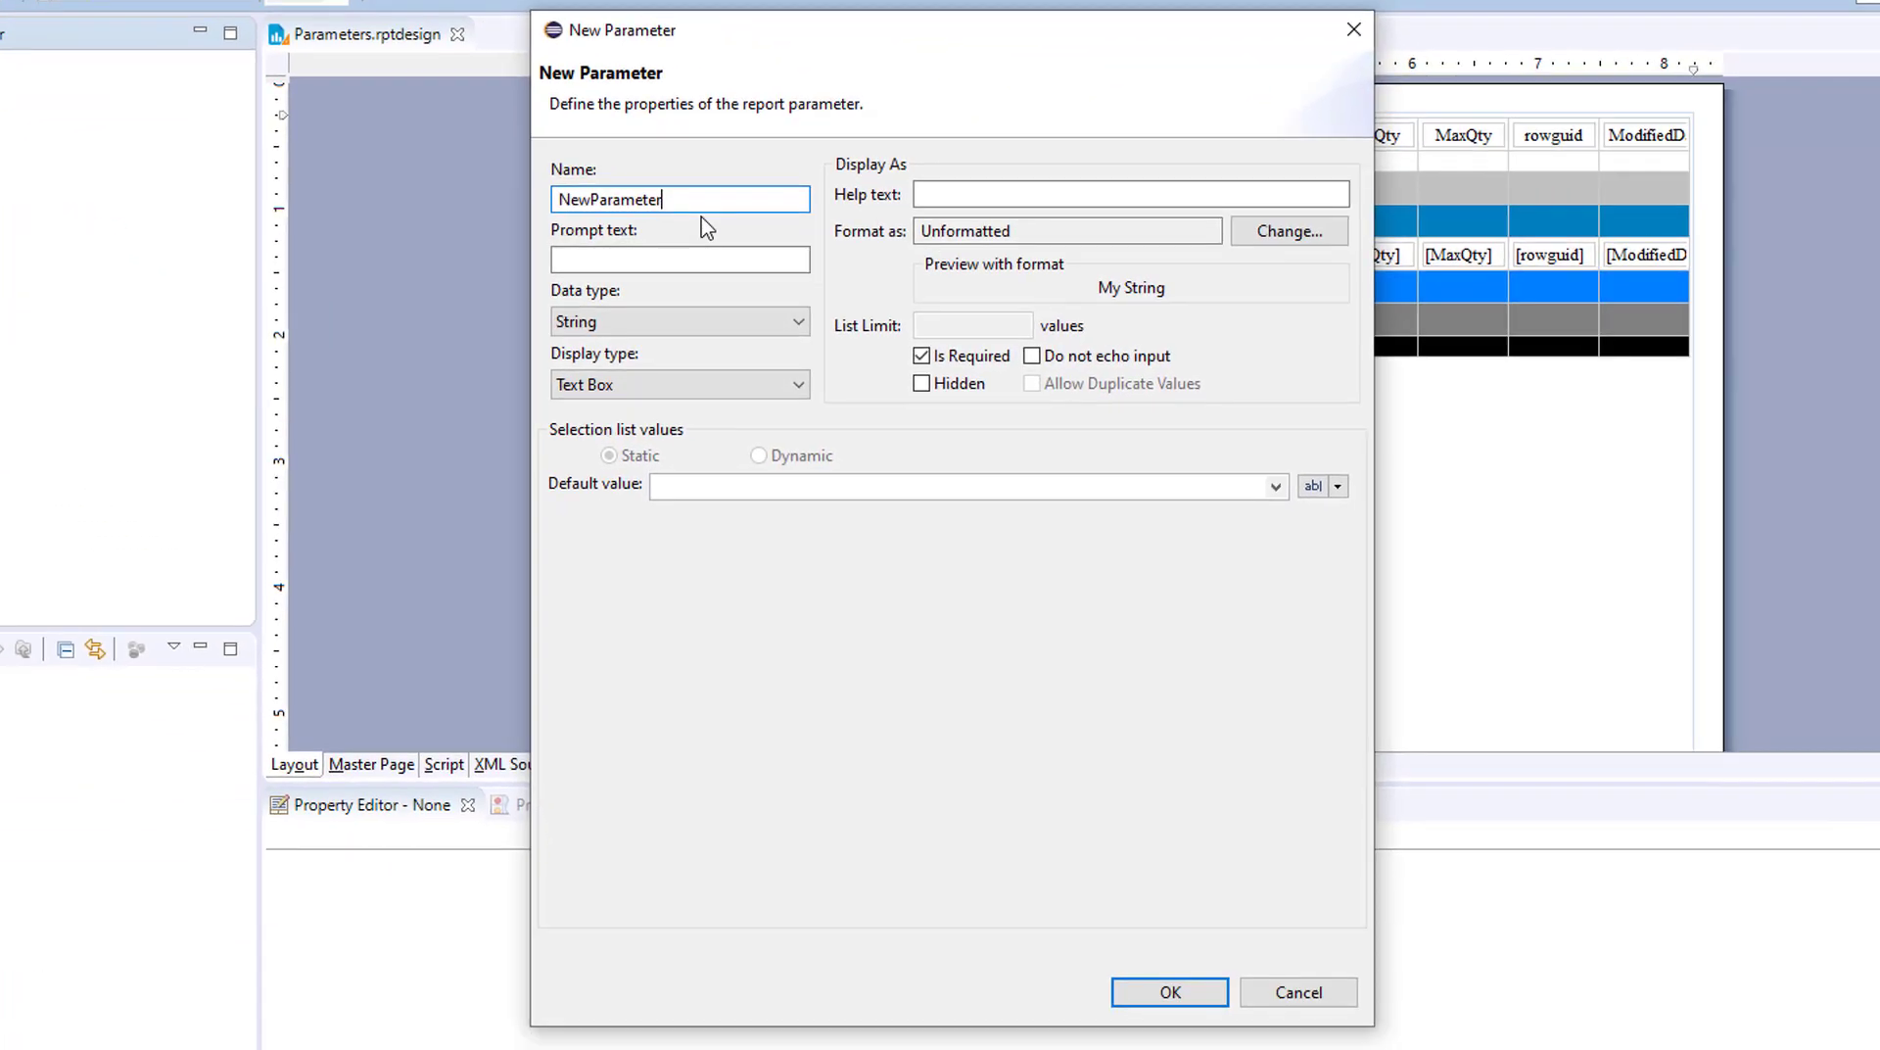
Examine the new parameter's help text, prompt text, data type and display type options.
{"action": "left_click", "coordinate": [953, 192]}
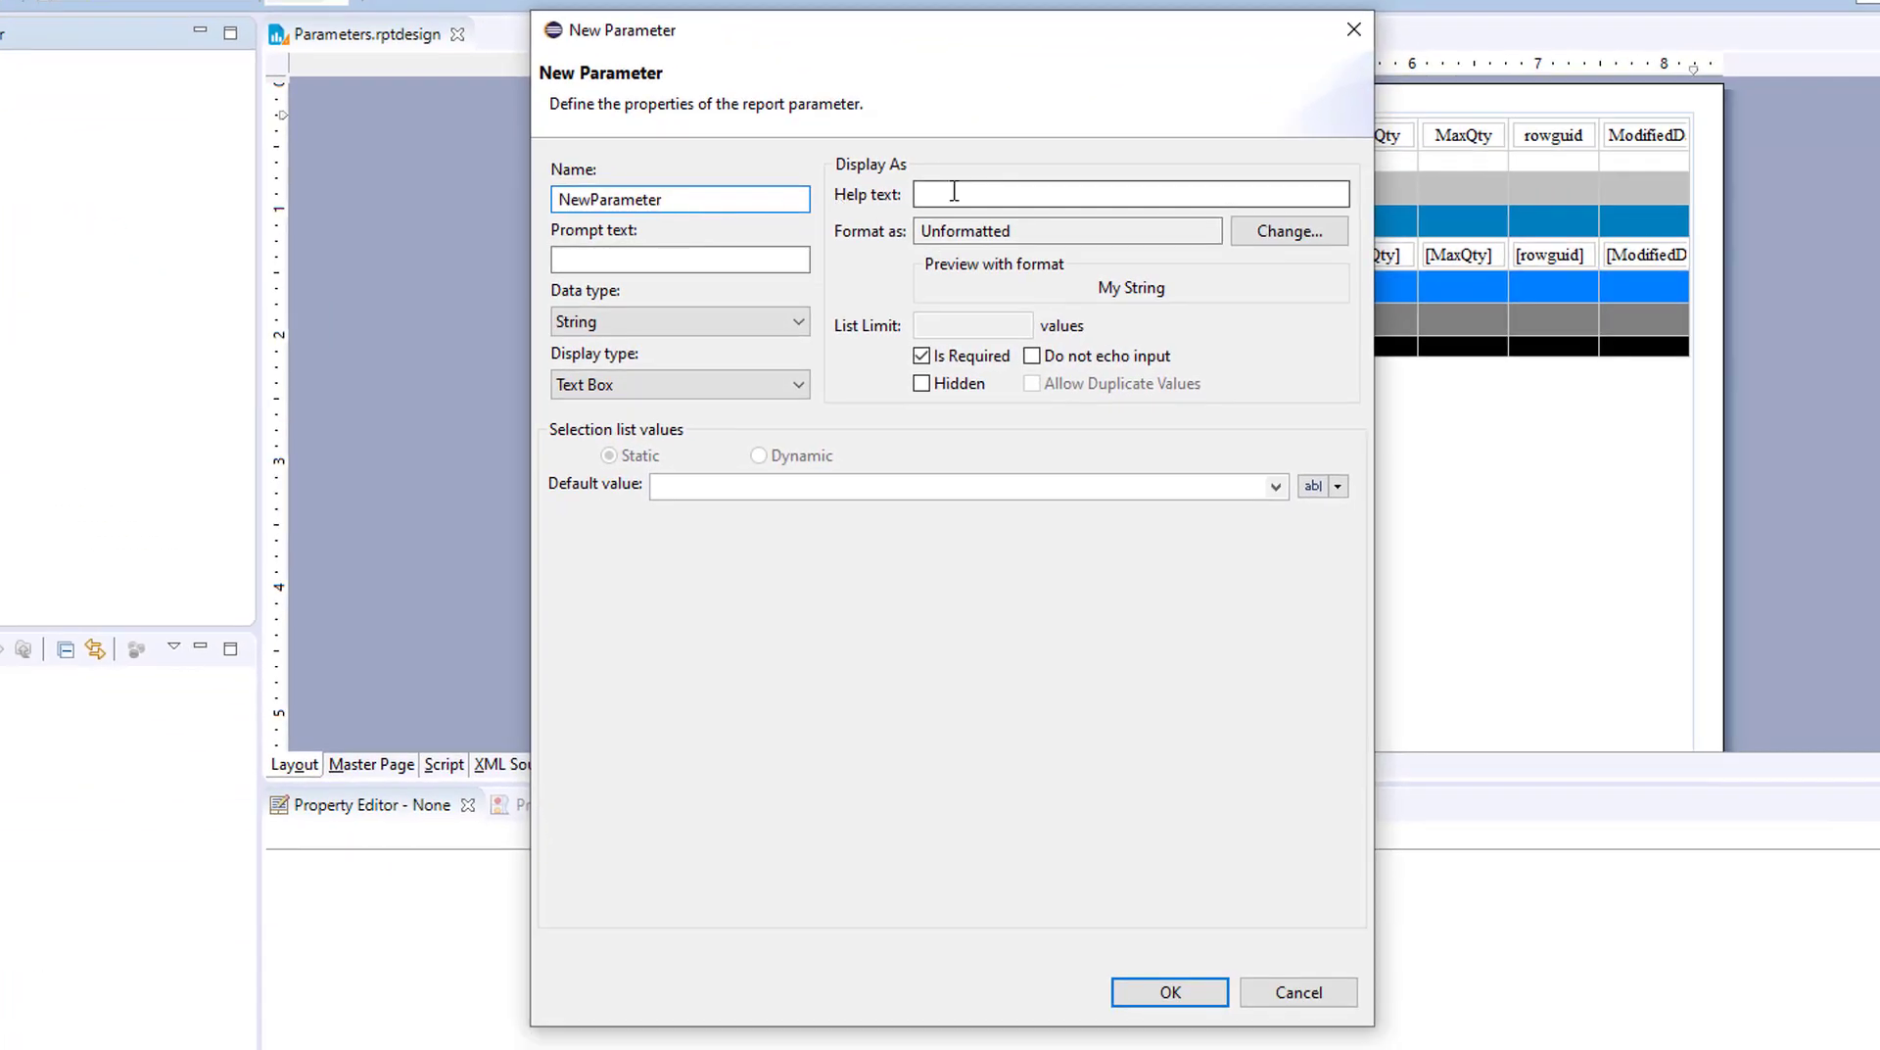
{"action": "left_click", "coordinate": [714, 260]}
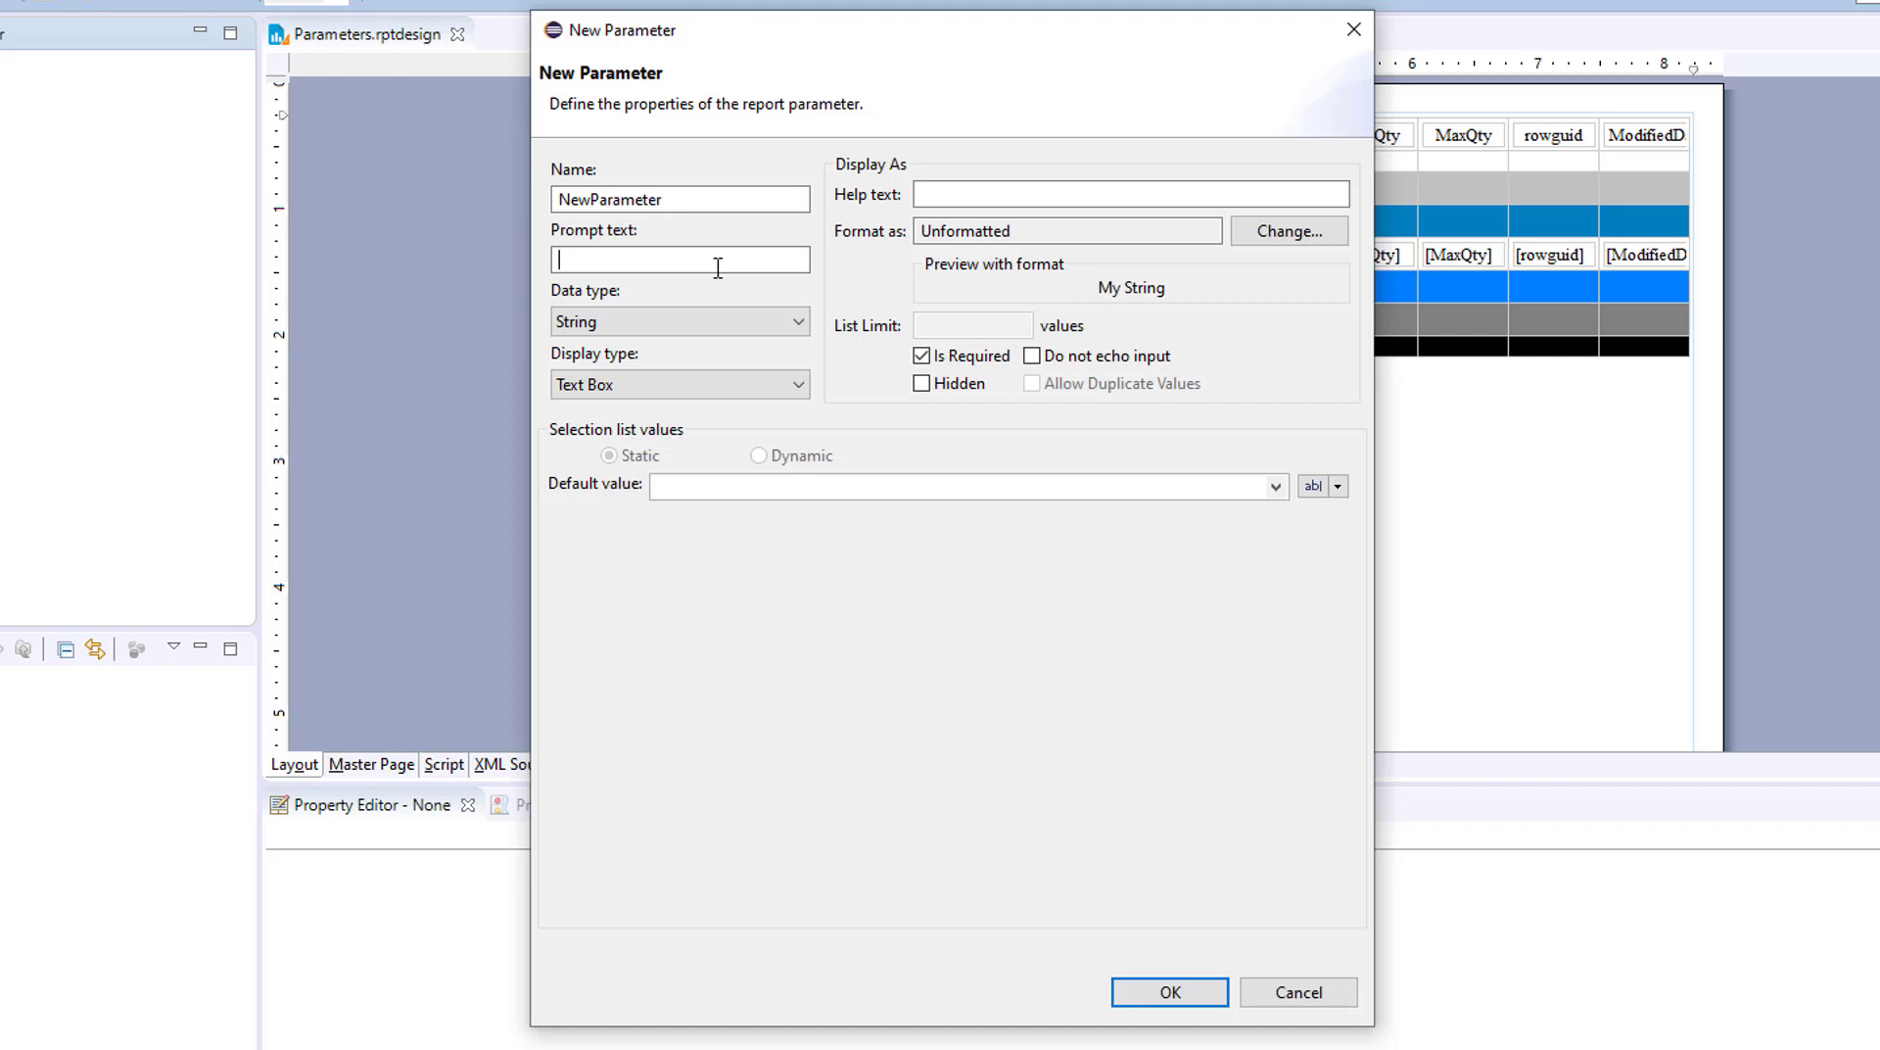
{"action": "left_click", "coordinate": [757, 326]}
{"action": "left_click", "coordinate": [759, 327]}
{"action": "left_click", "coordinate": [762, 385]}
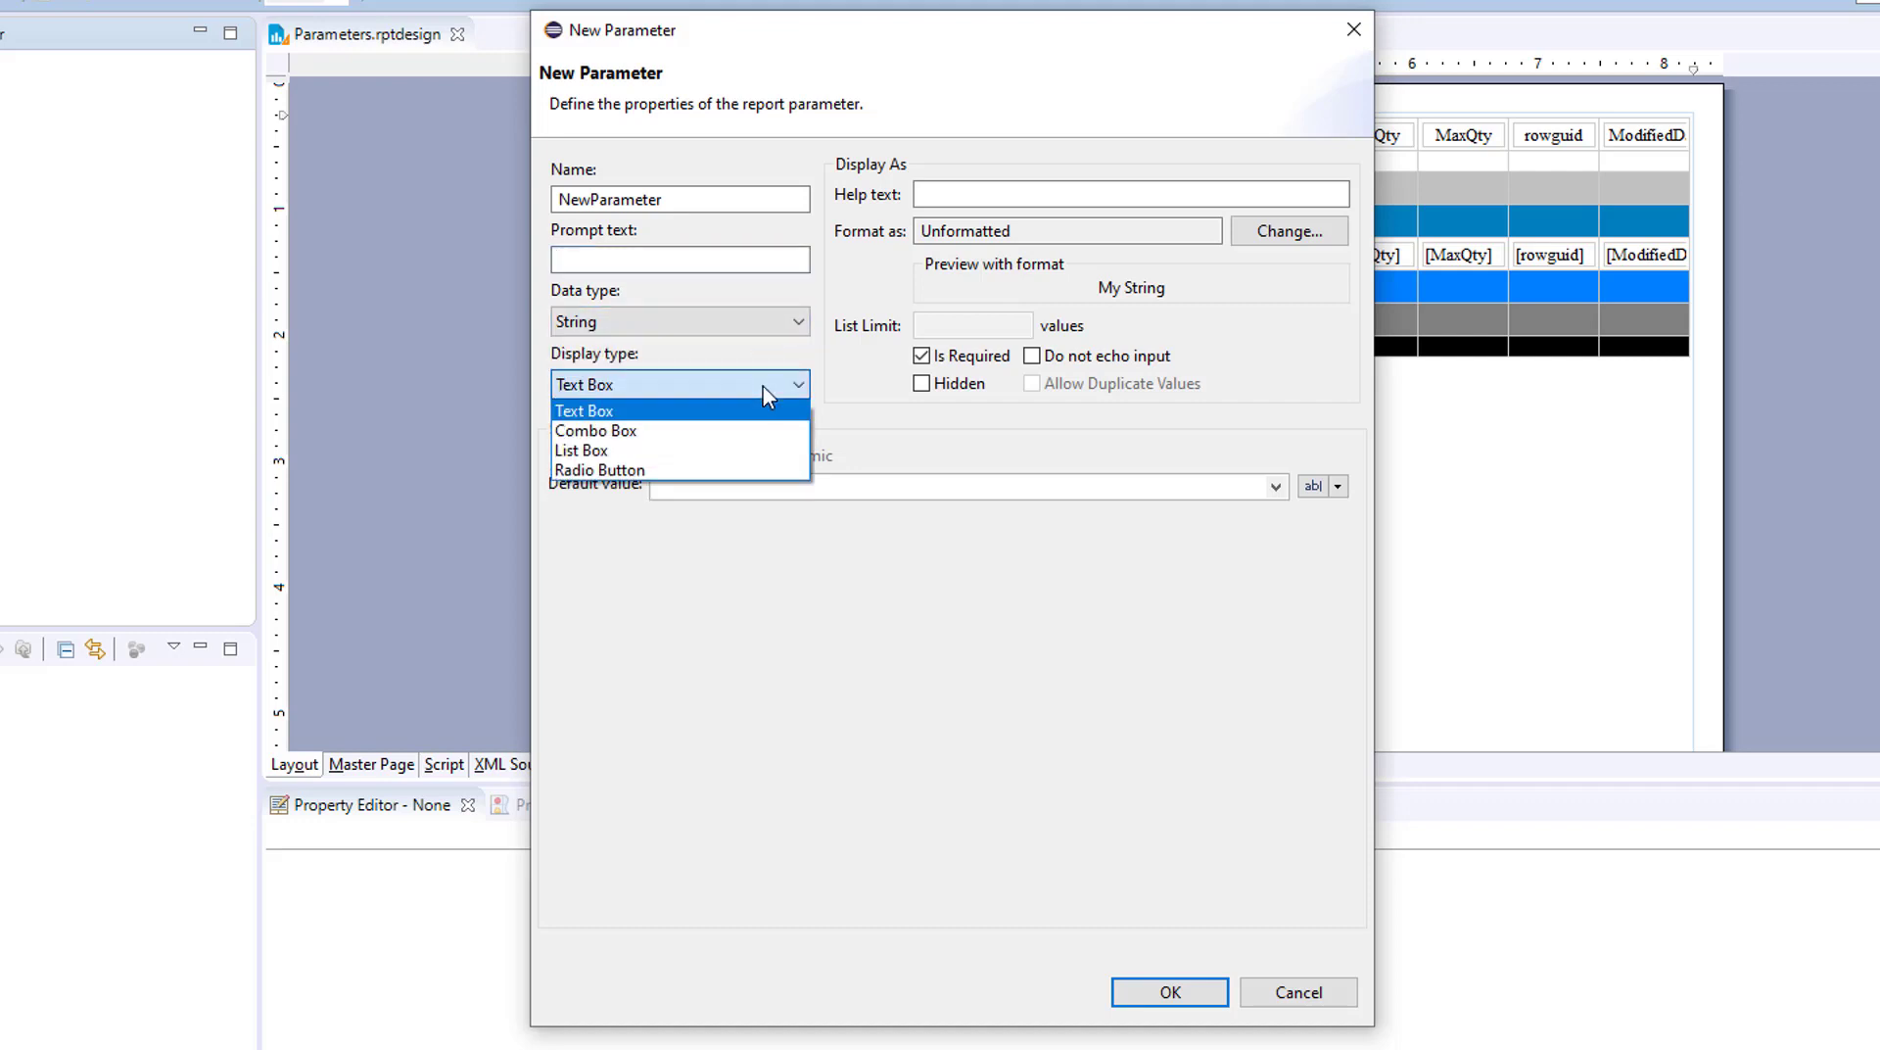
{"action": "left_click", "coordinate": [766, 393]}
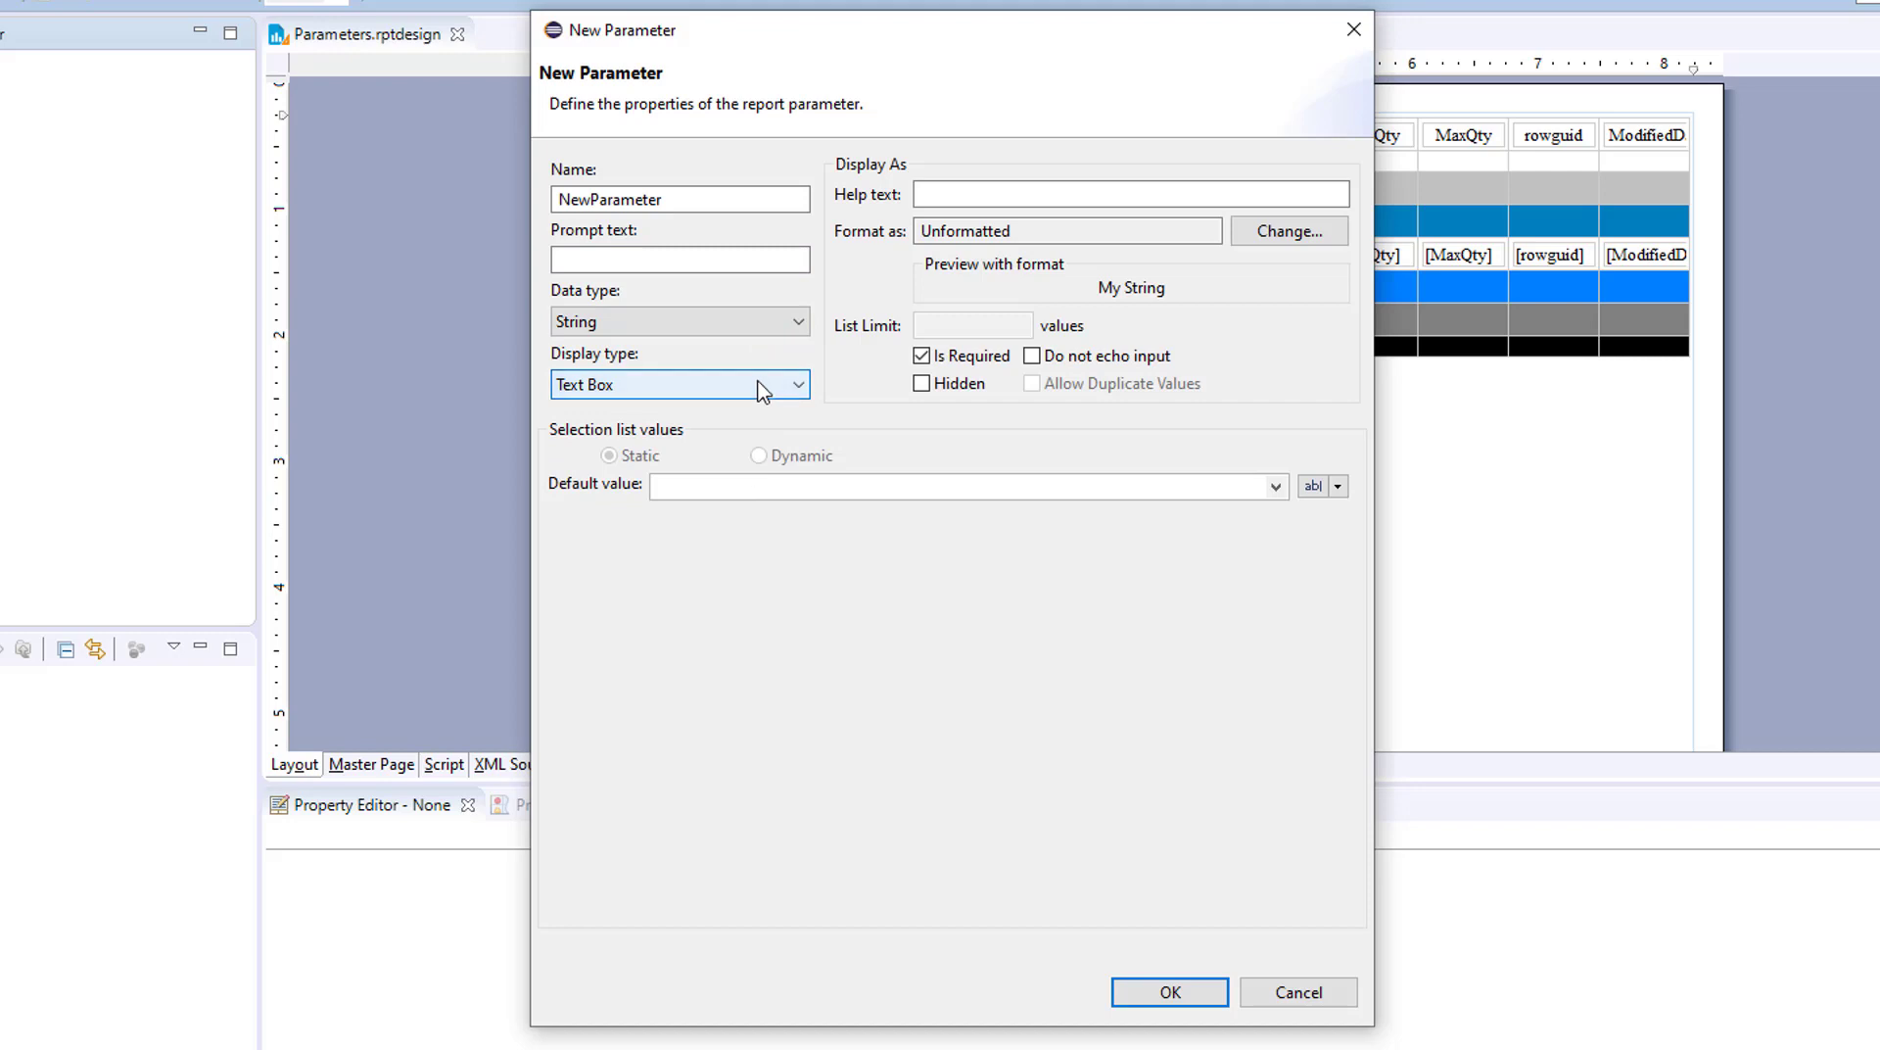
{"action": "left_click", "coordinate": [762, 390]}
{"action": "left_click", "coordinate": [795, 355]}
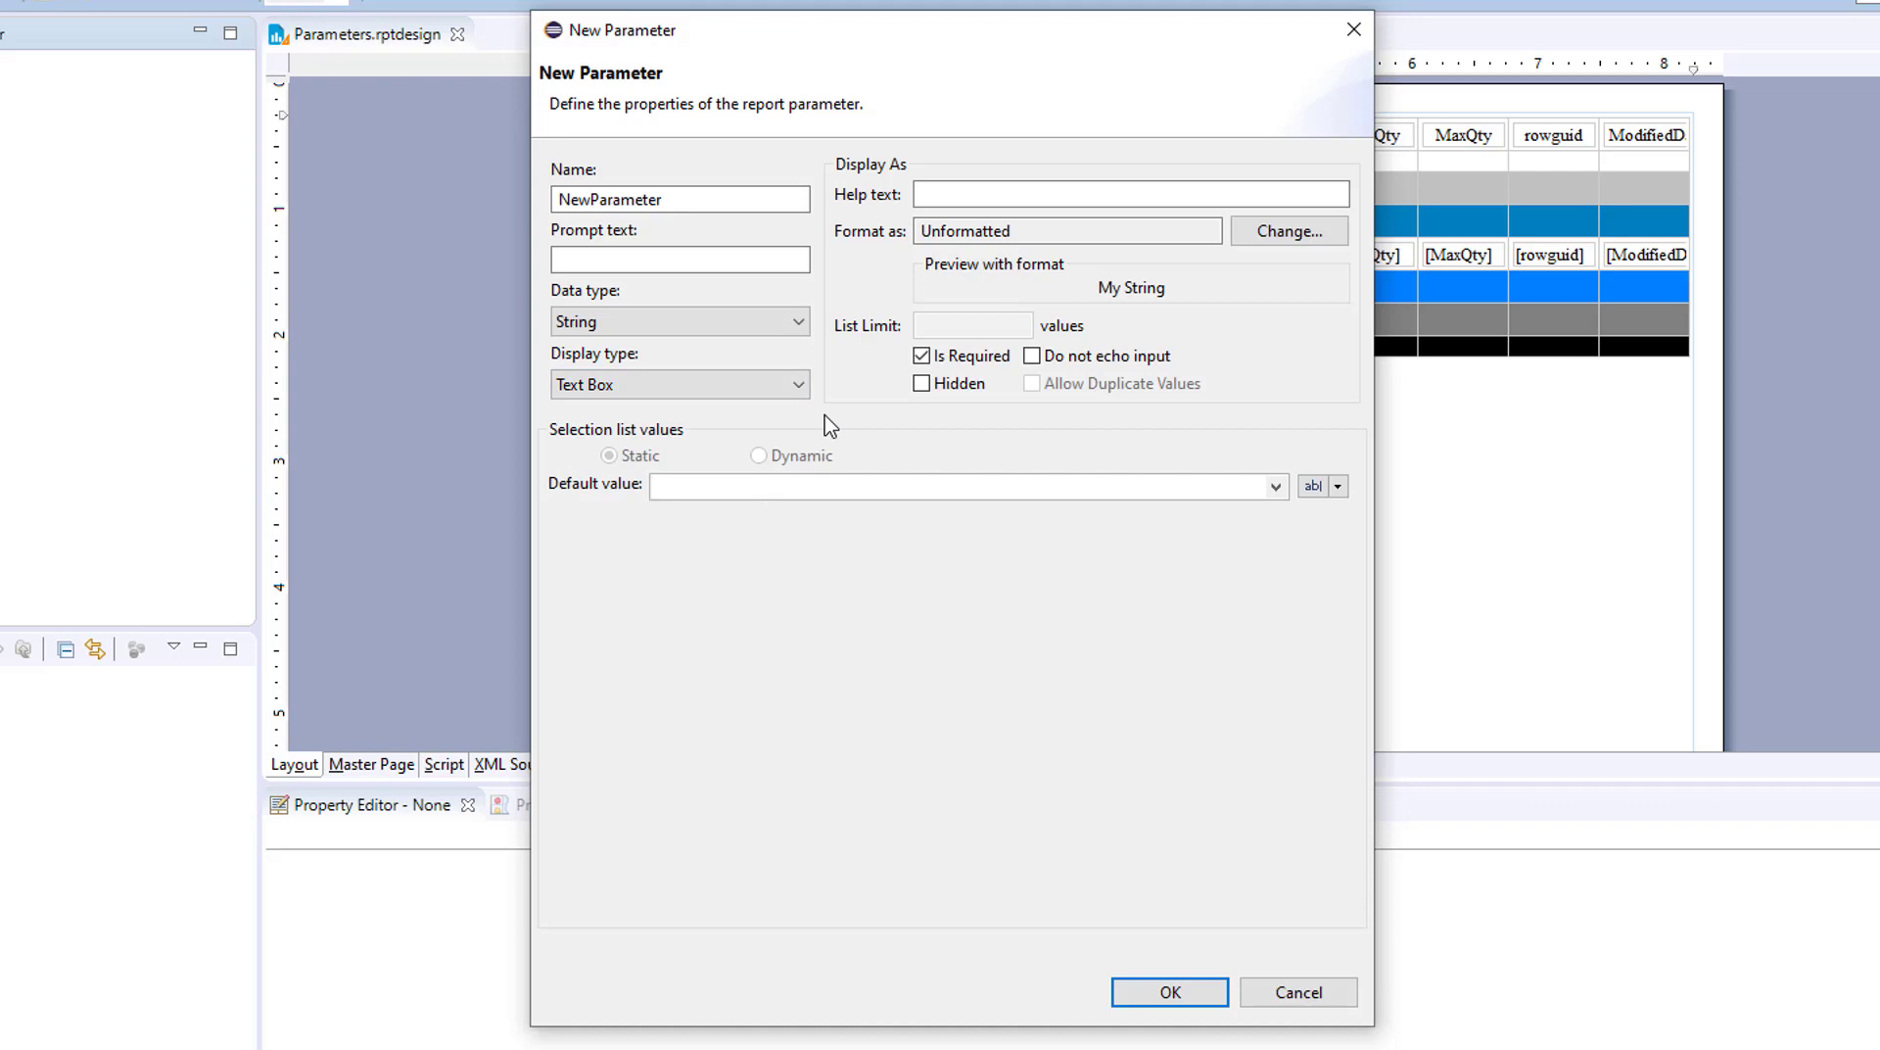
Set the new parameter's default value to HI and create the parameter.
{"action": "type", "text": "HI"}
{"action": "left_click", "coordinate": [1135, 992]}
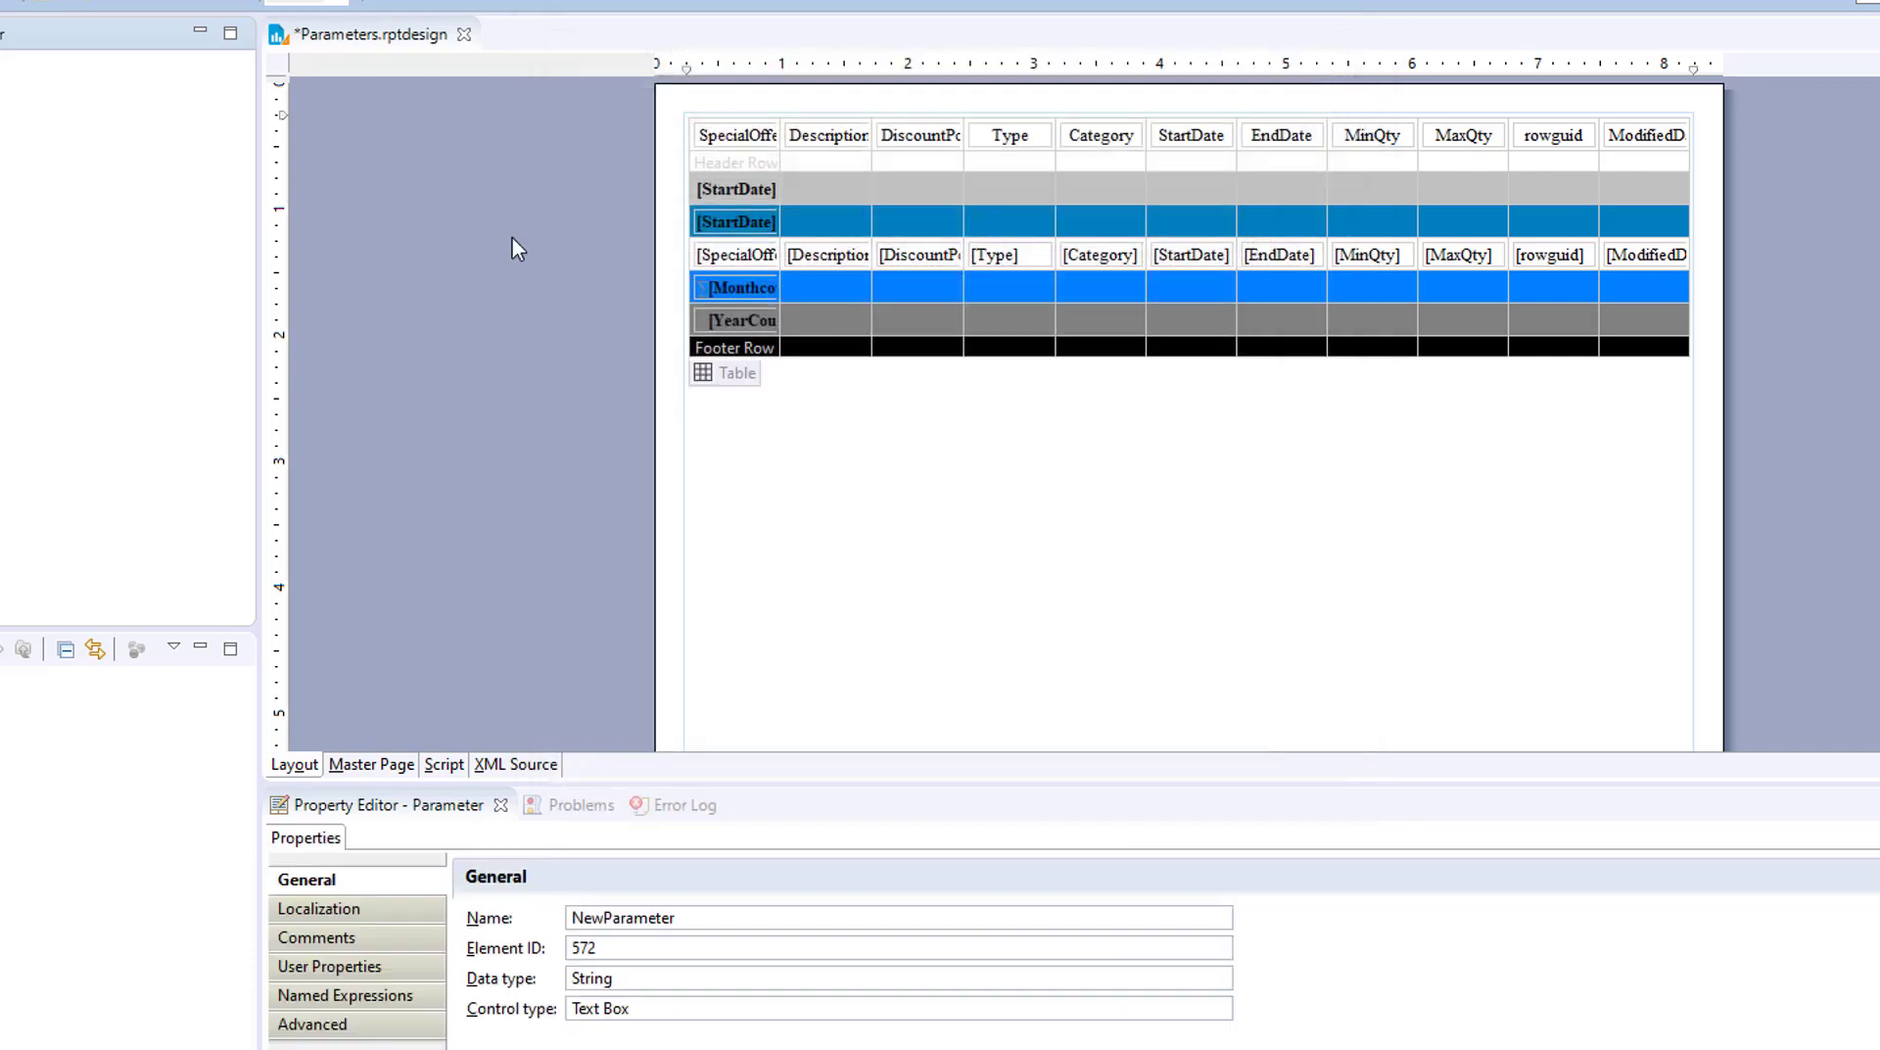
Preview the report in the web viewer, entering Bye as the NewParameter value.
{"action": "left_click", "coordinate": [3, 2]}
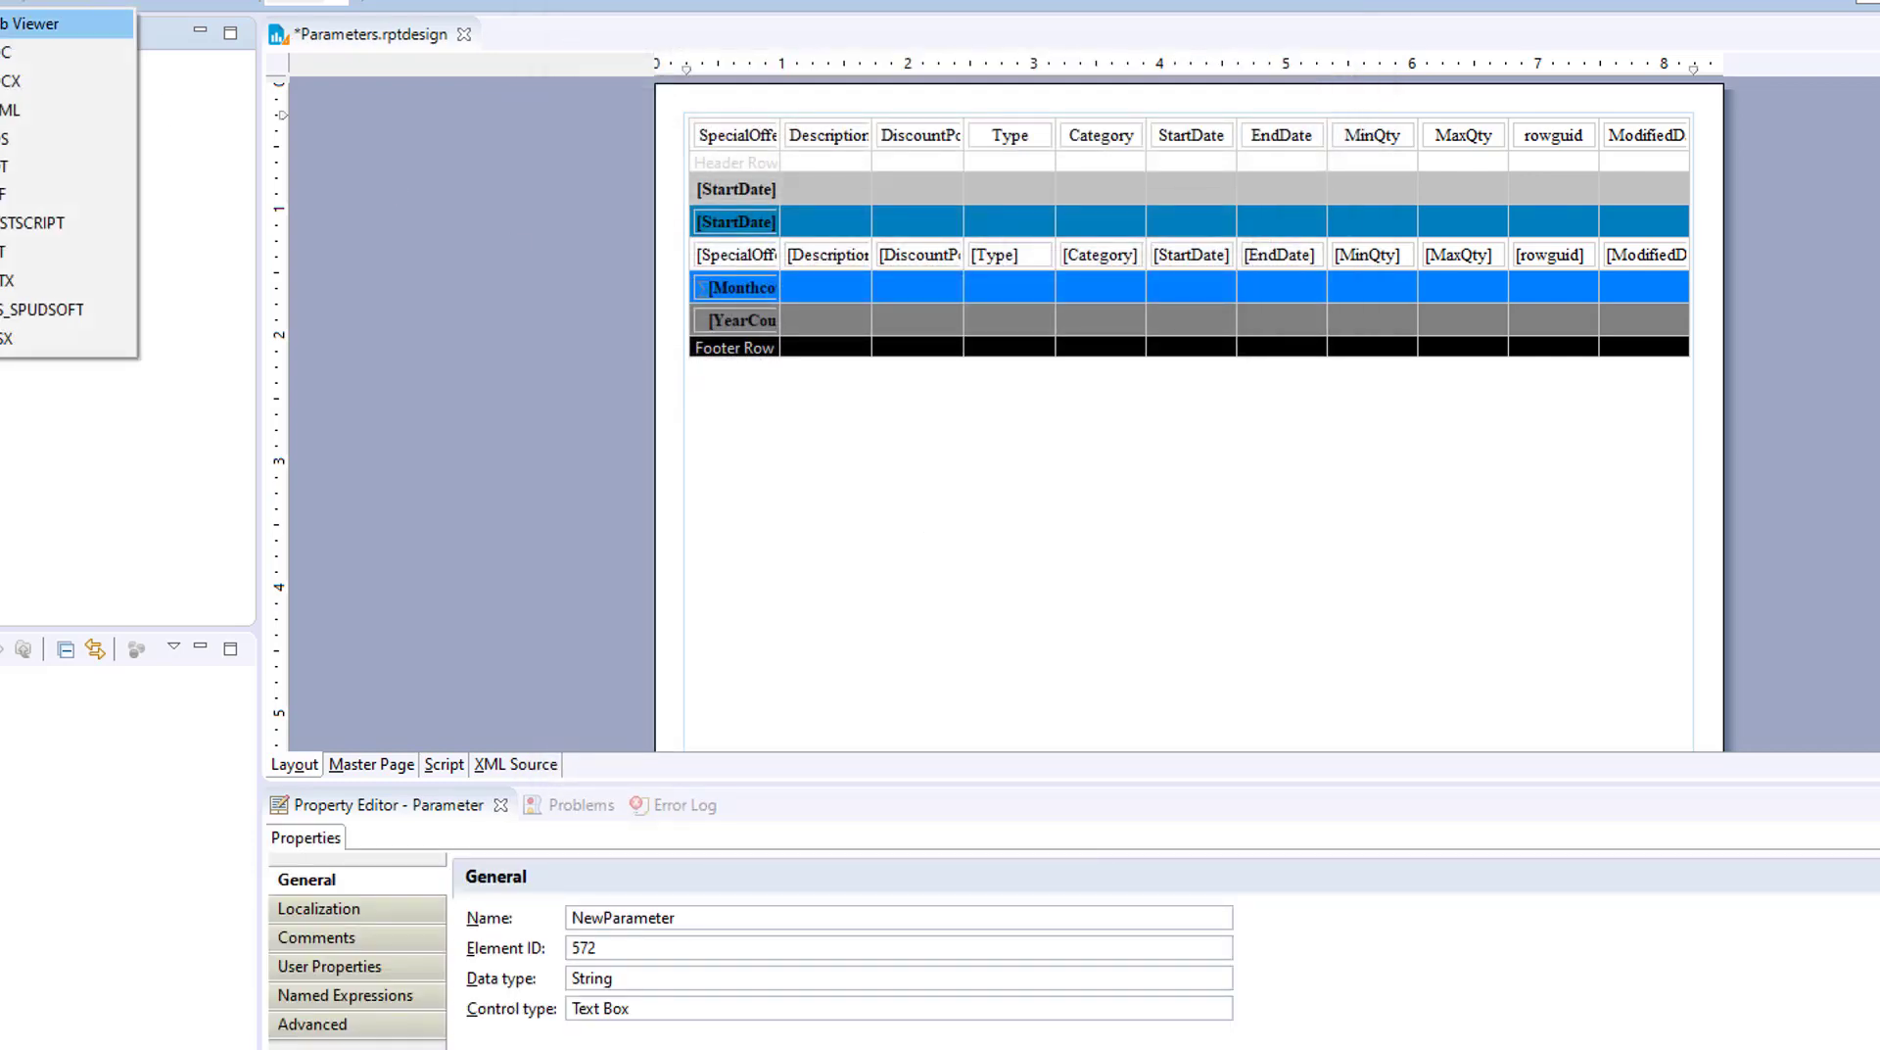
{"action": "left_click", "coordinate": [20, 25]}
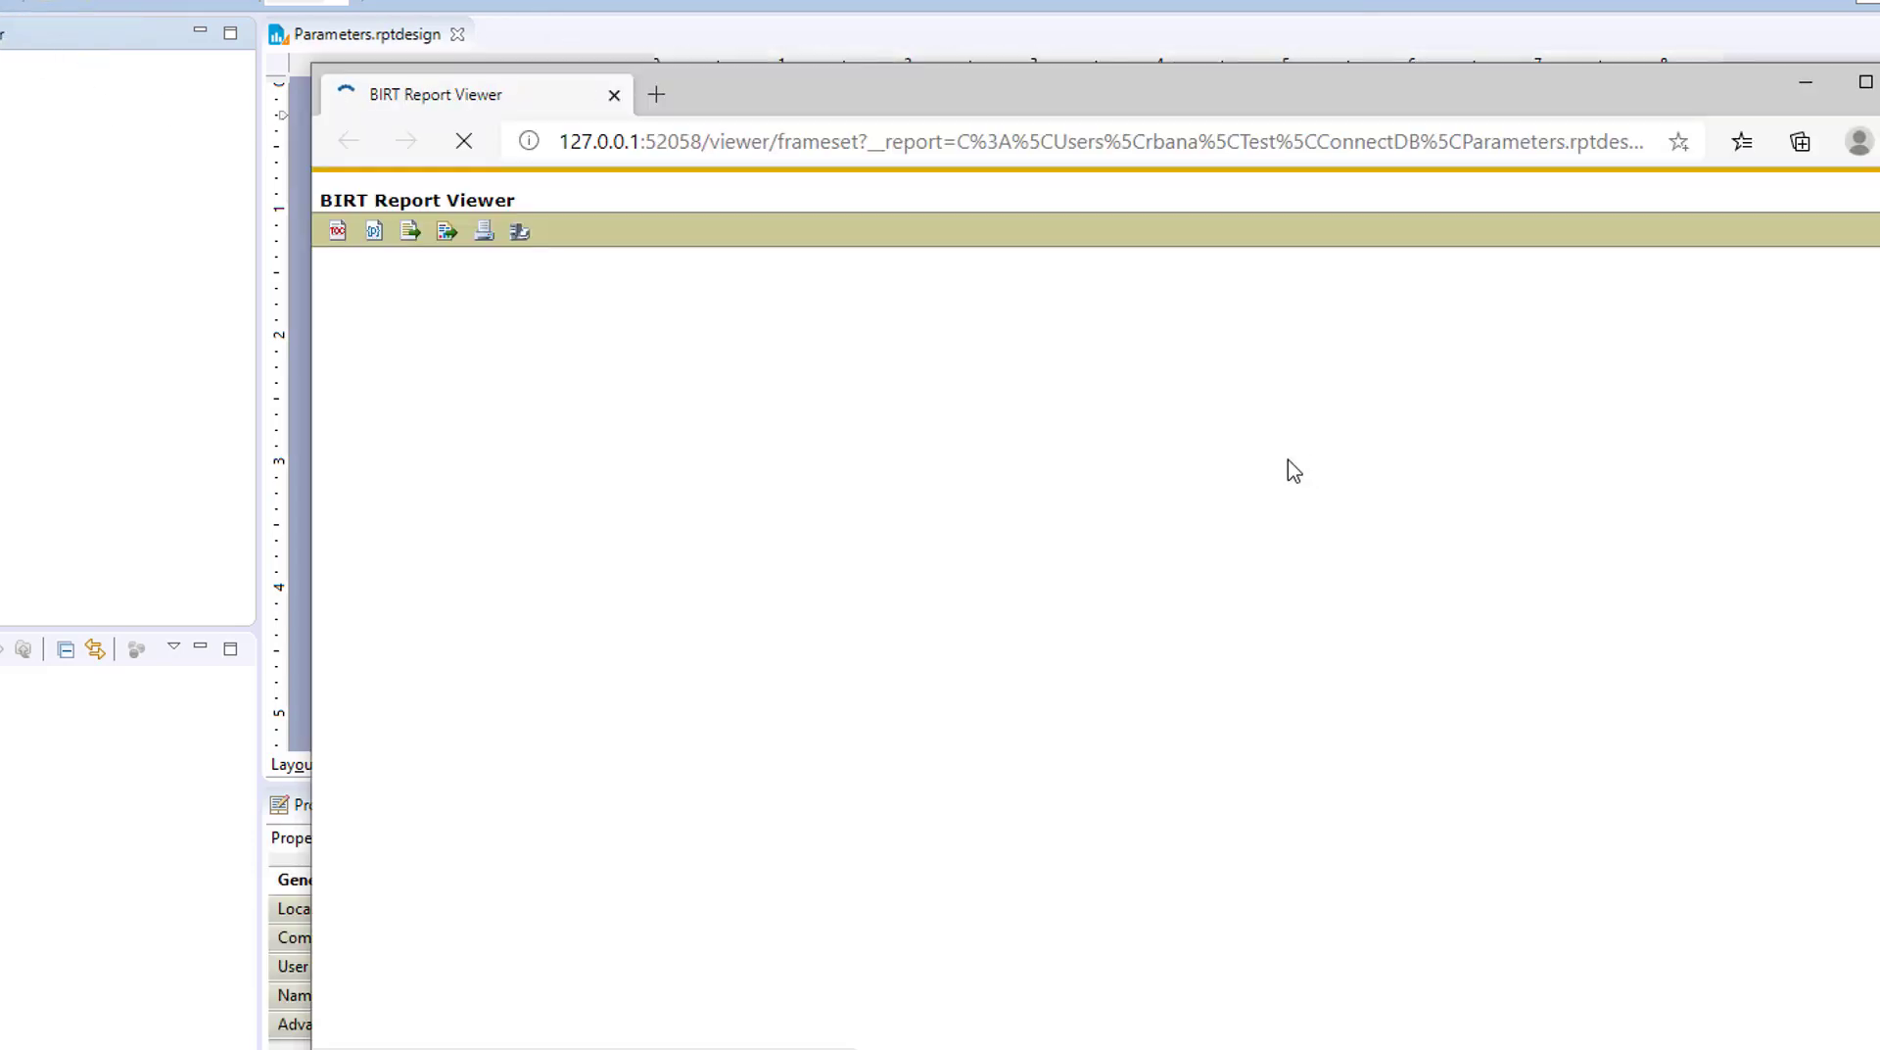
{"action": "left_click", "coordinate": [935, 448]}
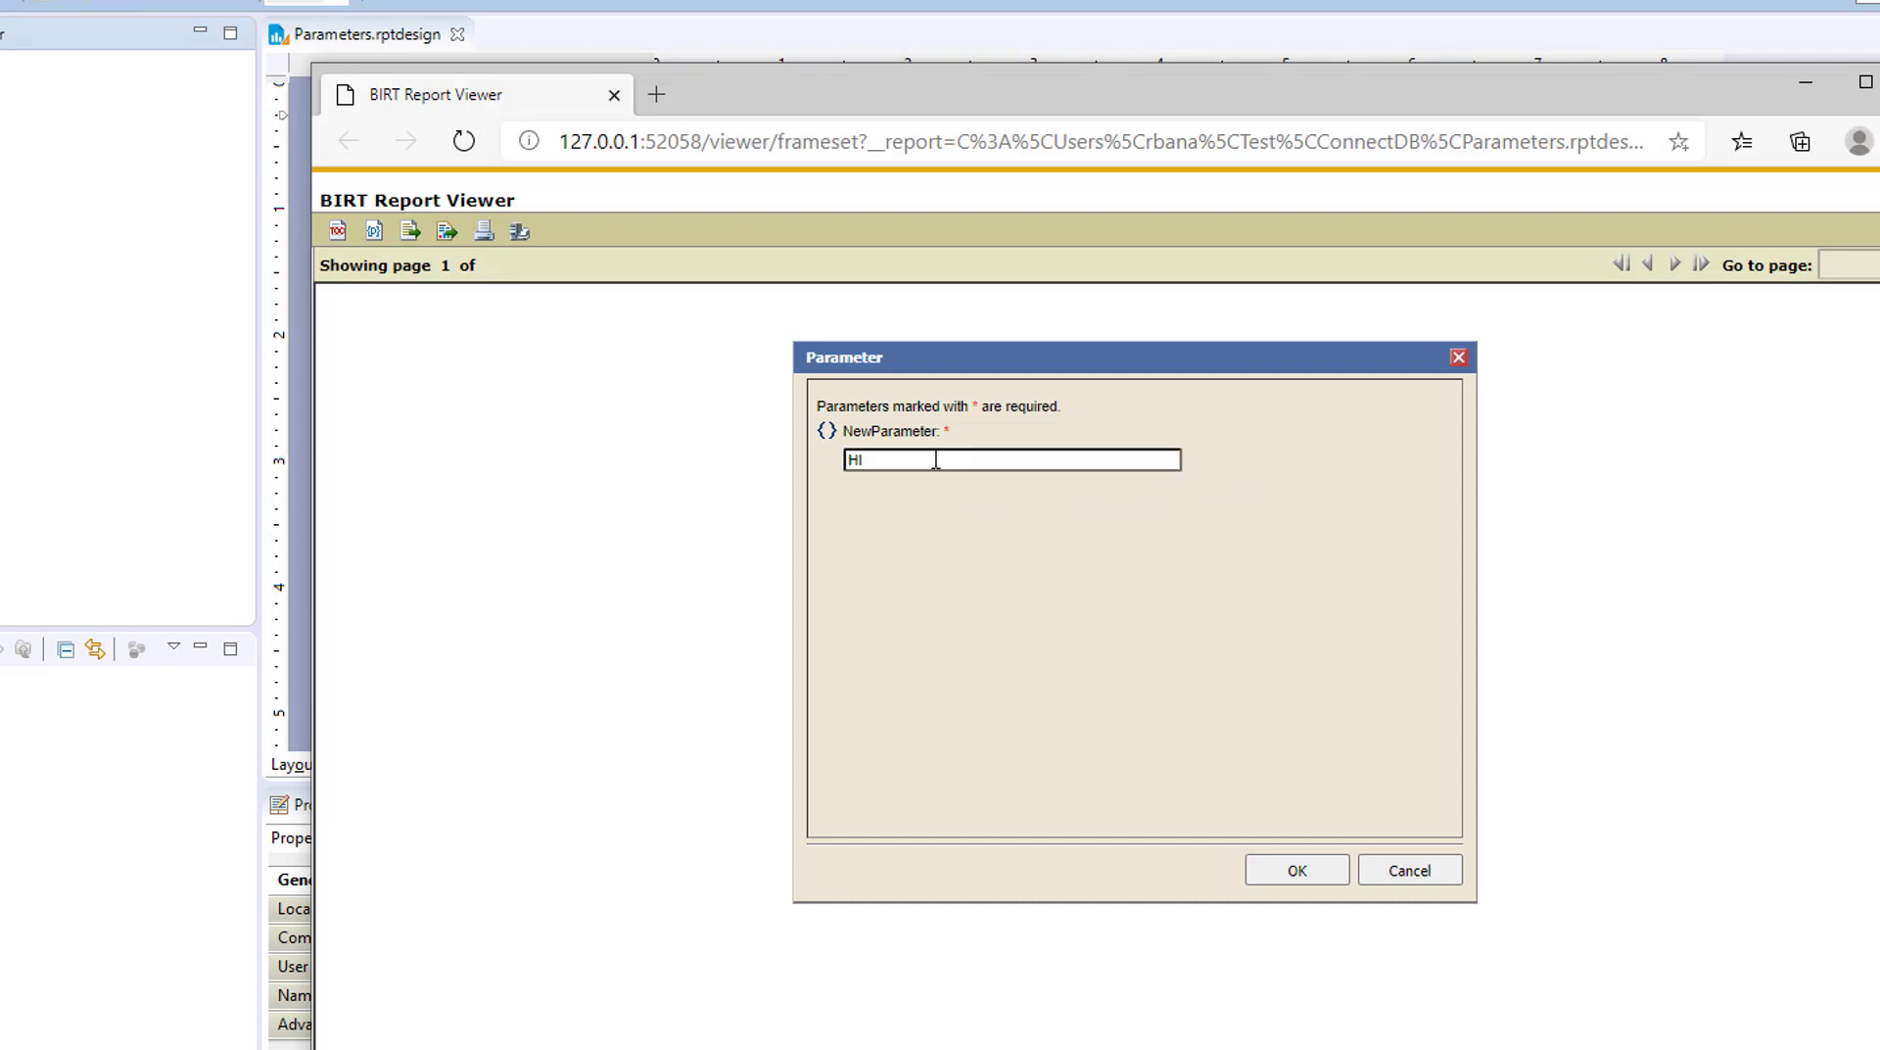
{"action": "left_click", "coordinate": [936, 461]}
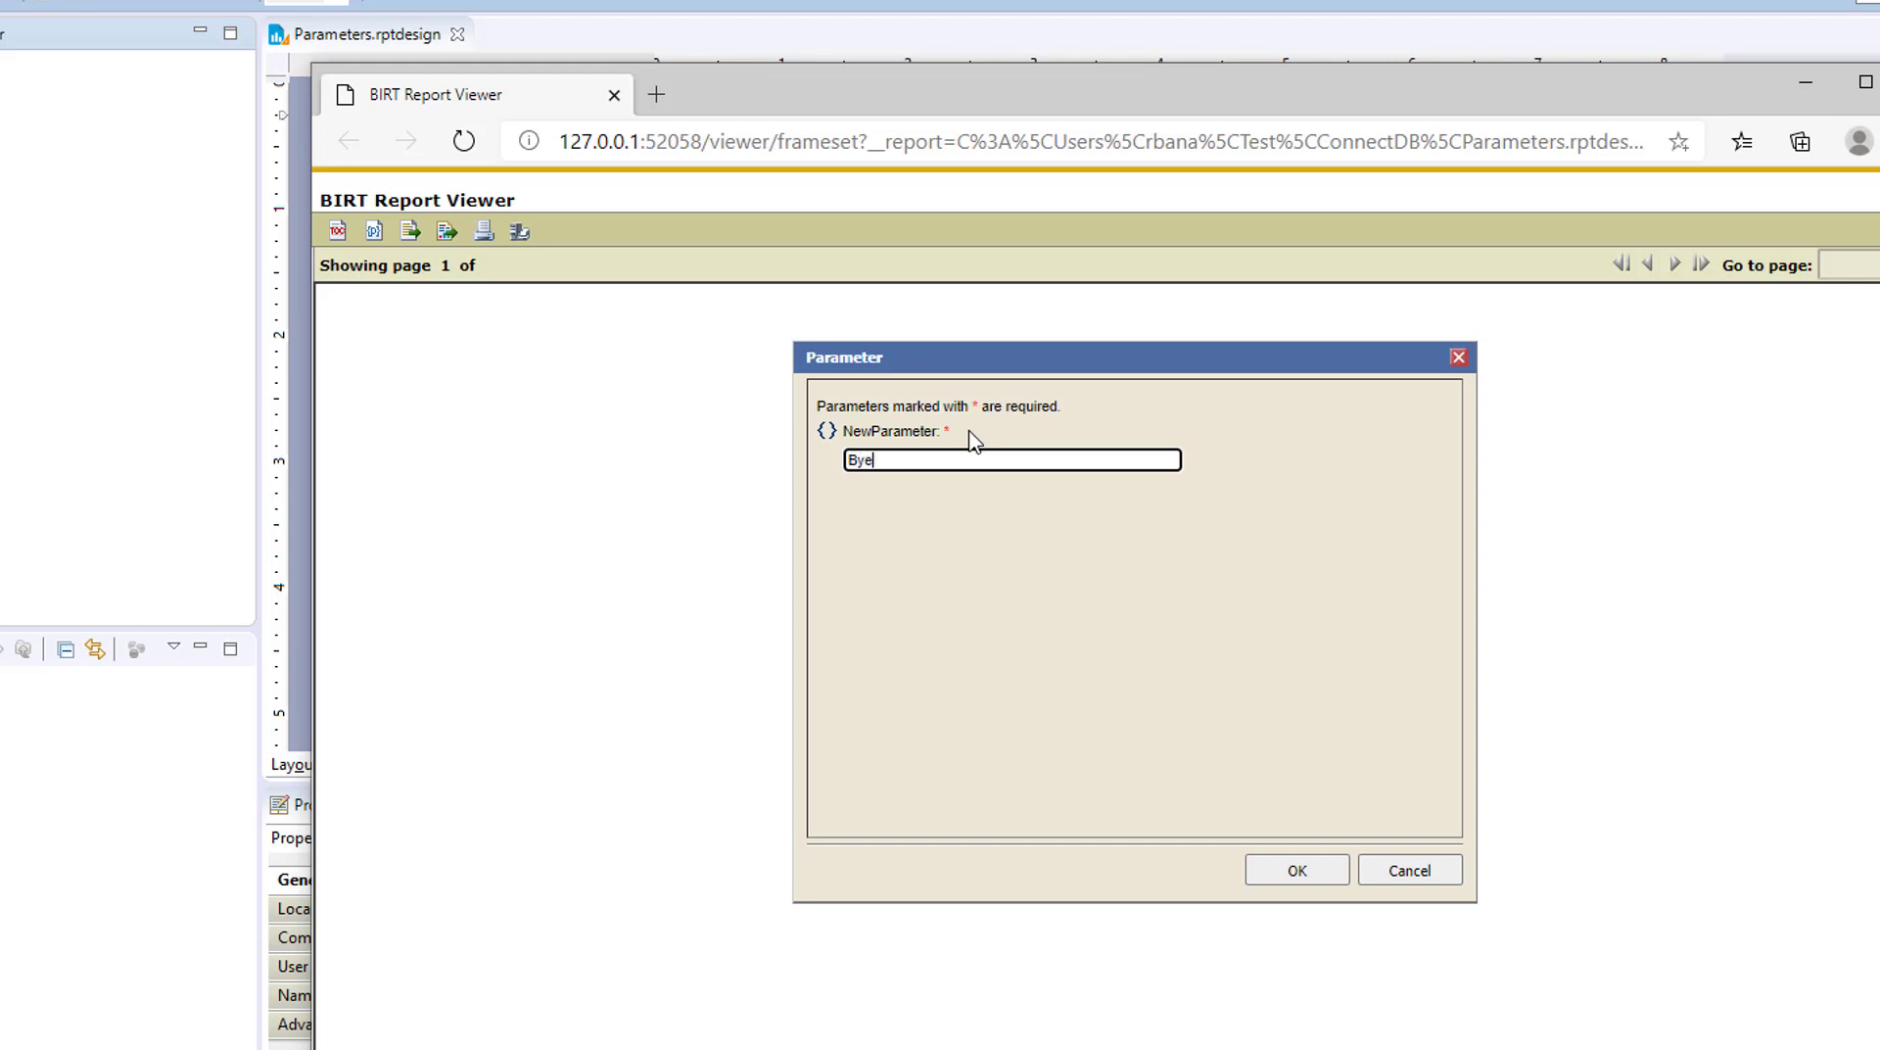
{"action": "left_click", "coordinate": [1282, 873]}
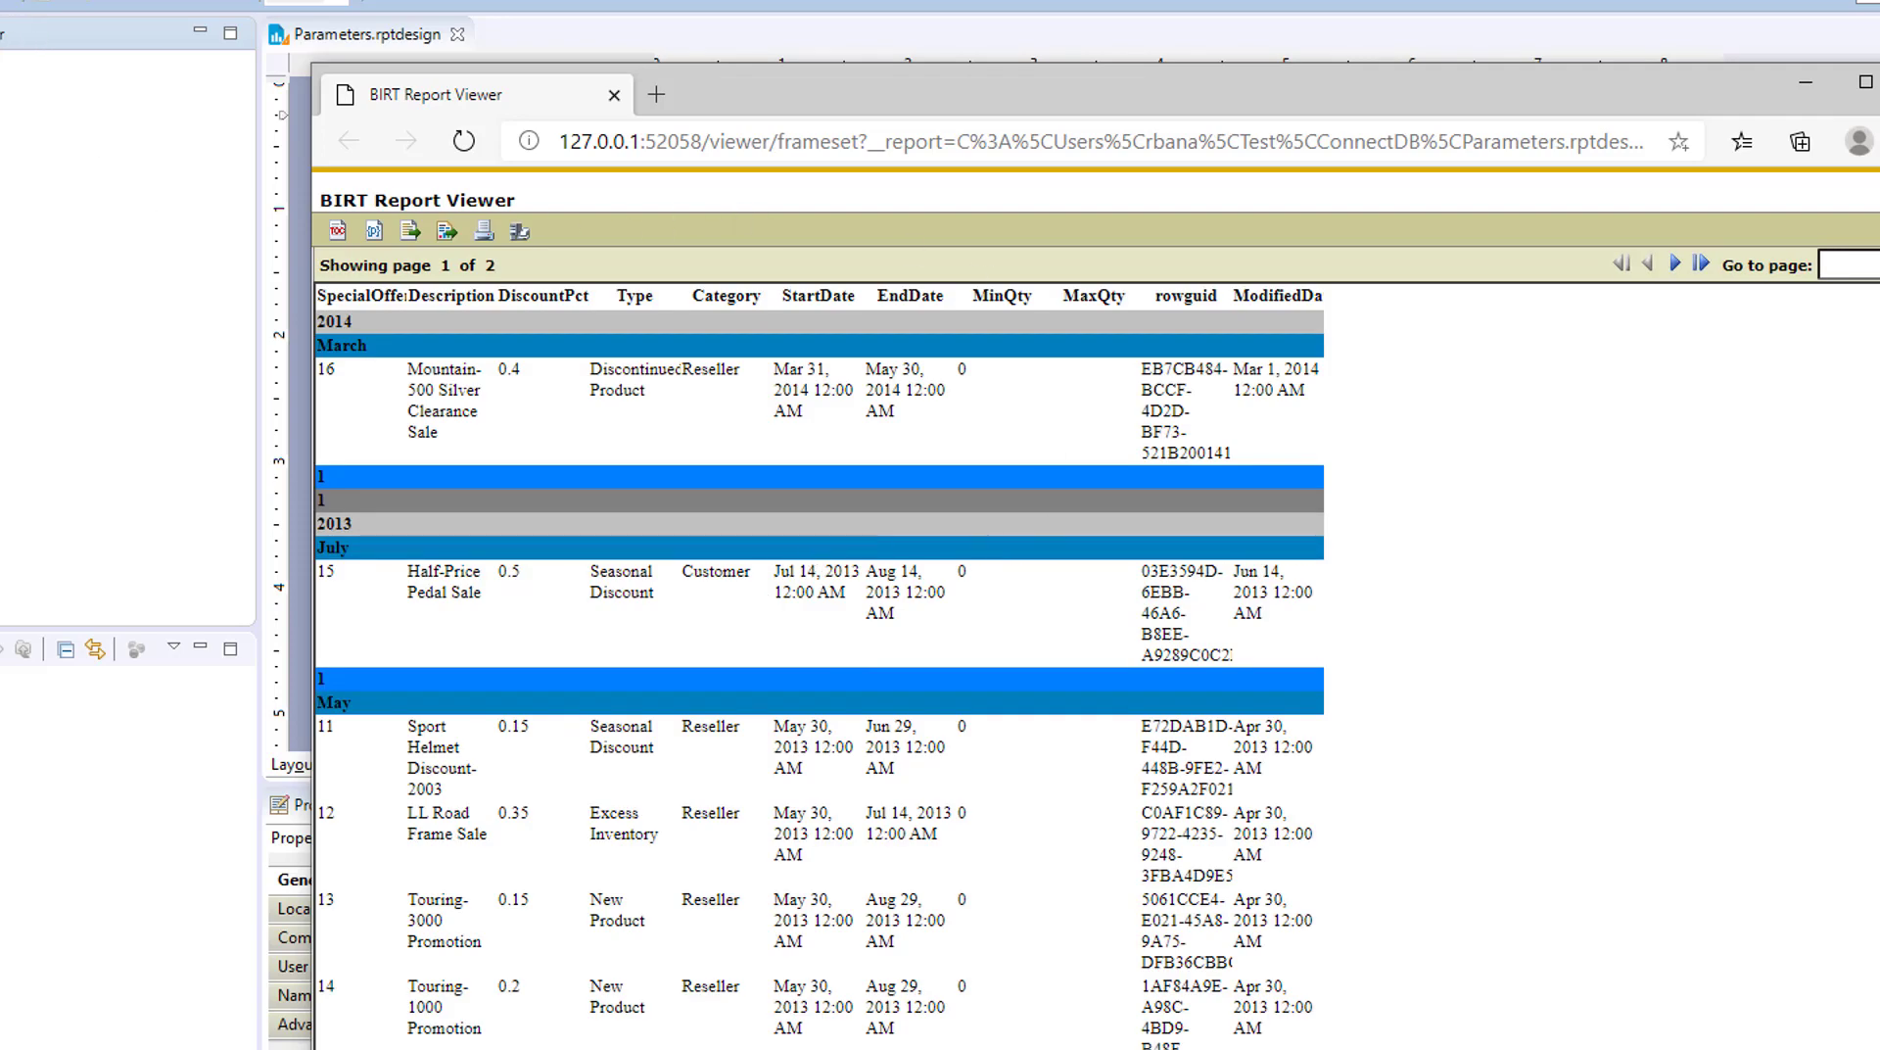
Set the prompt text of NewParameter to "Enter a value" and save the parameter.
{"action": "double_click", "coordinate": [3, 238]}
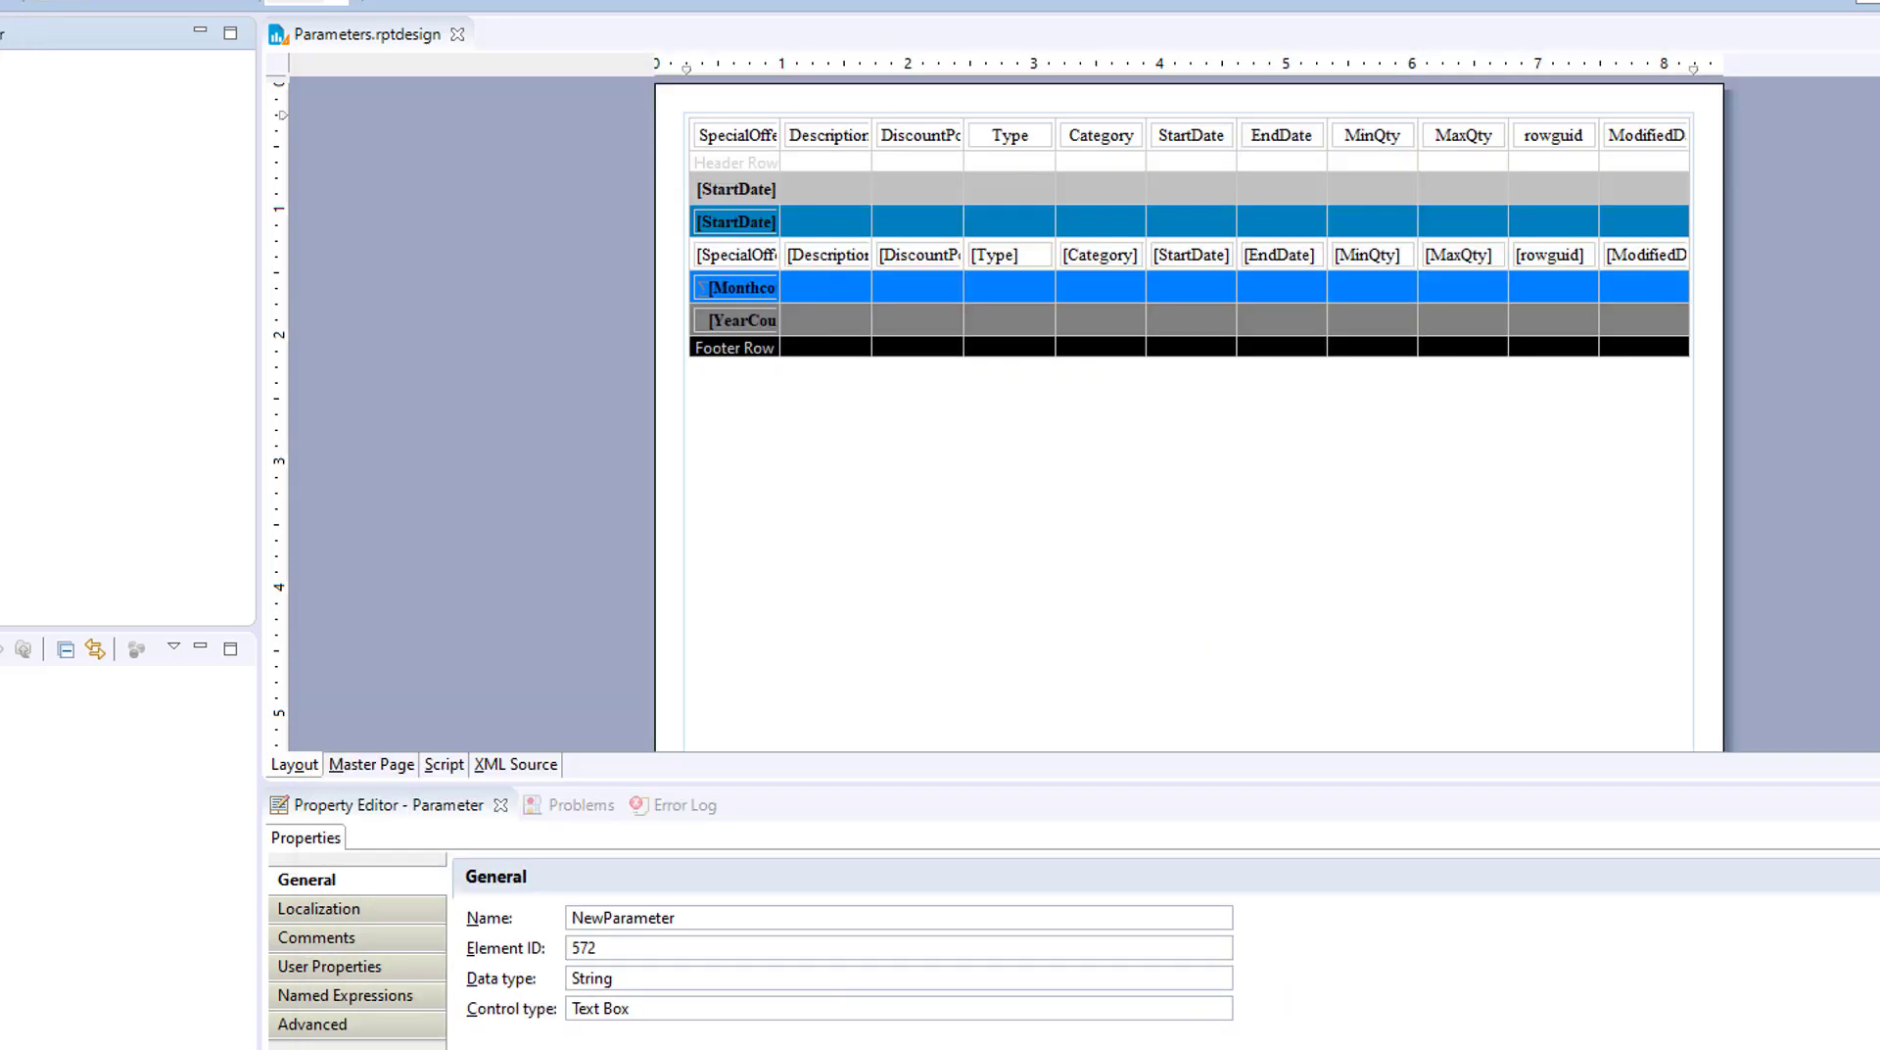
{"action": "left_click", "coordinate": [608, 162]}
{"action": "left_click", "coordinate": [832, 98]}
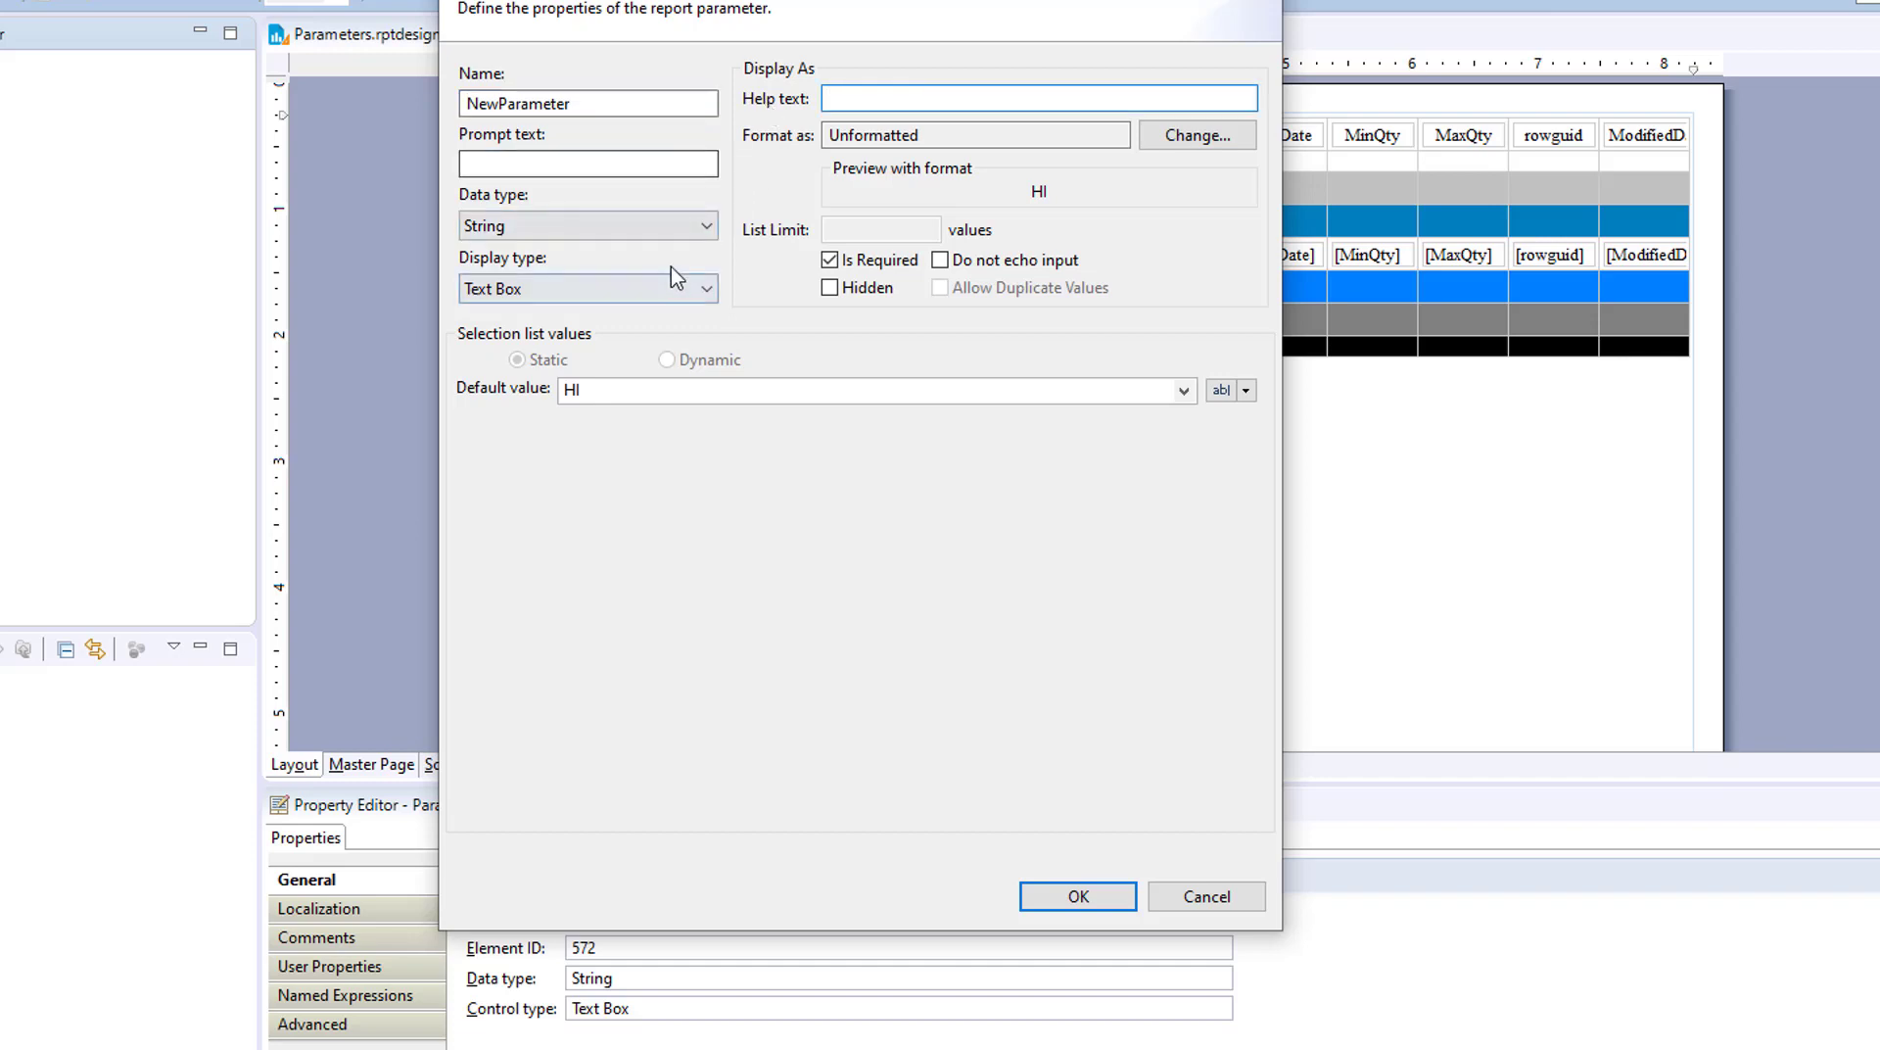
{"action": "left_click", "coordinate": [587, 163]}
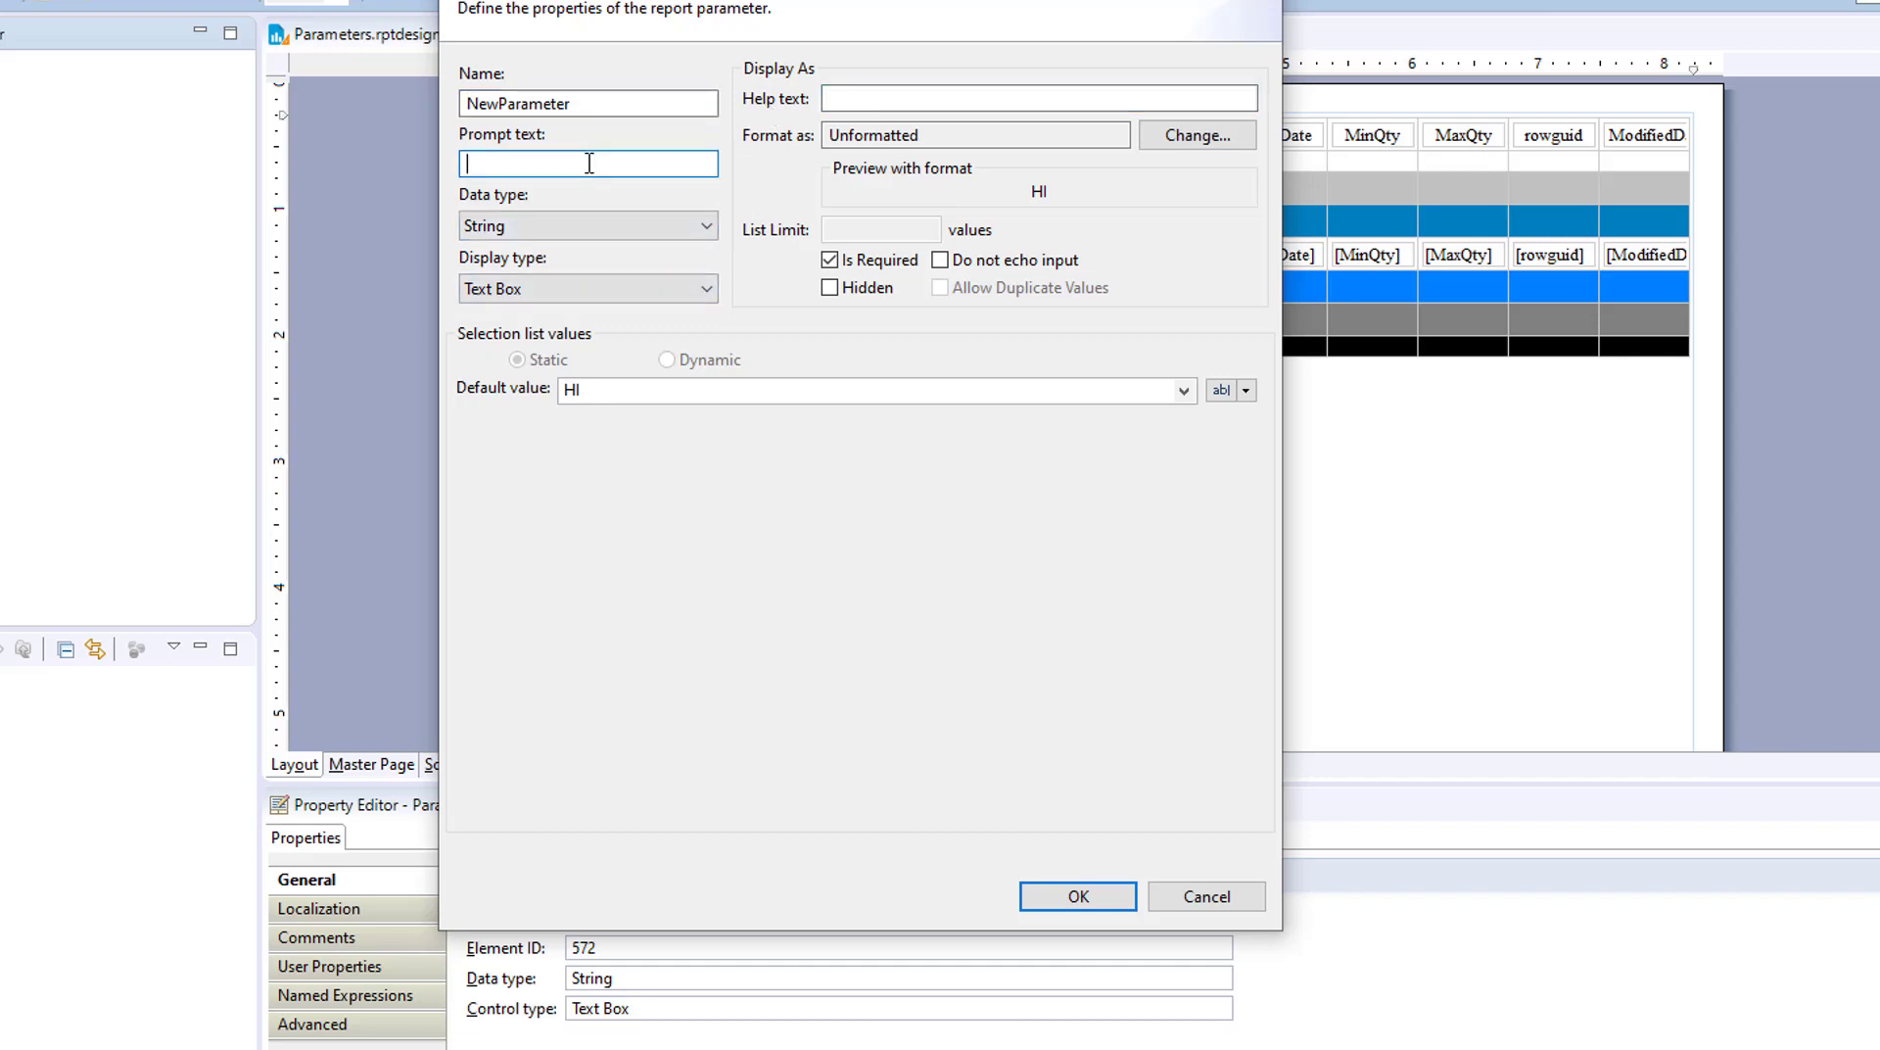
{"action": "type", "text": "Enter A"}
{"action": "key", "text": "BackSpace"}
{"action": "key", "text": "BackSpace"}
{"action": "type", "text": "a value"}
{"action": "left_click", "coordinate": [1087, 895]}
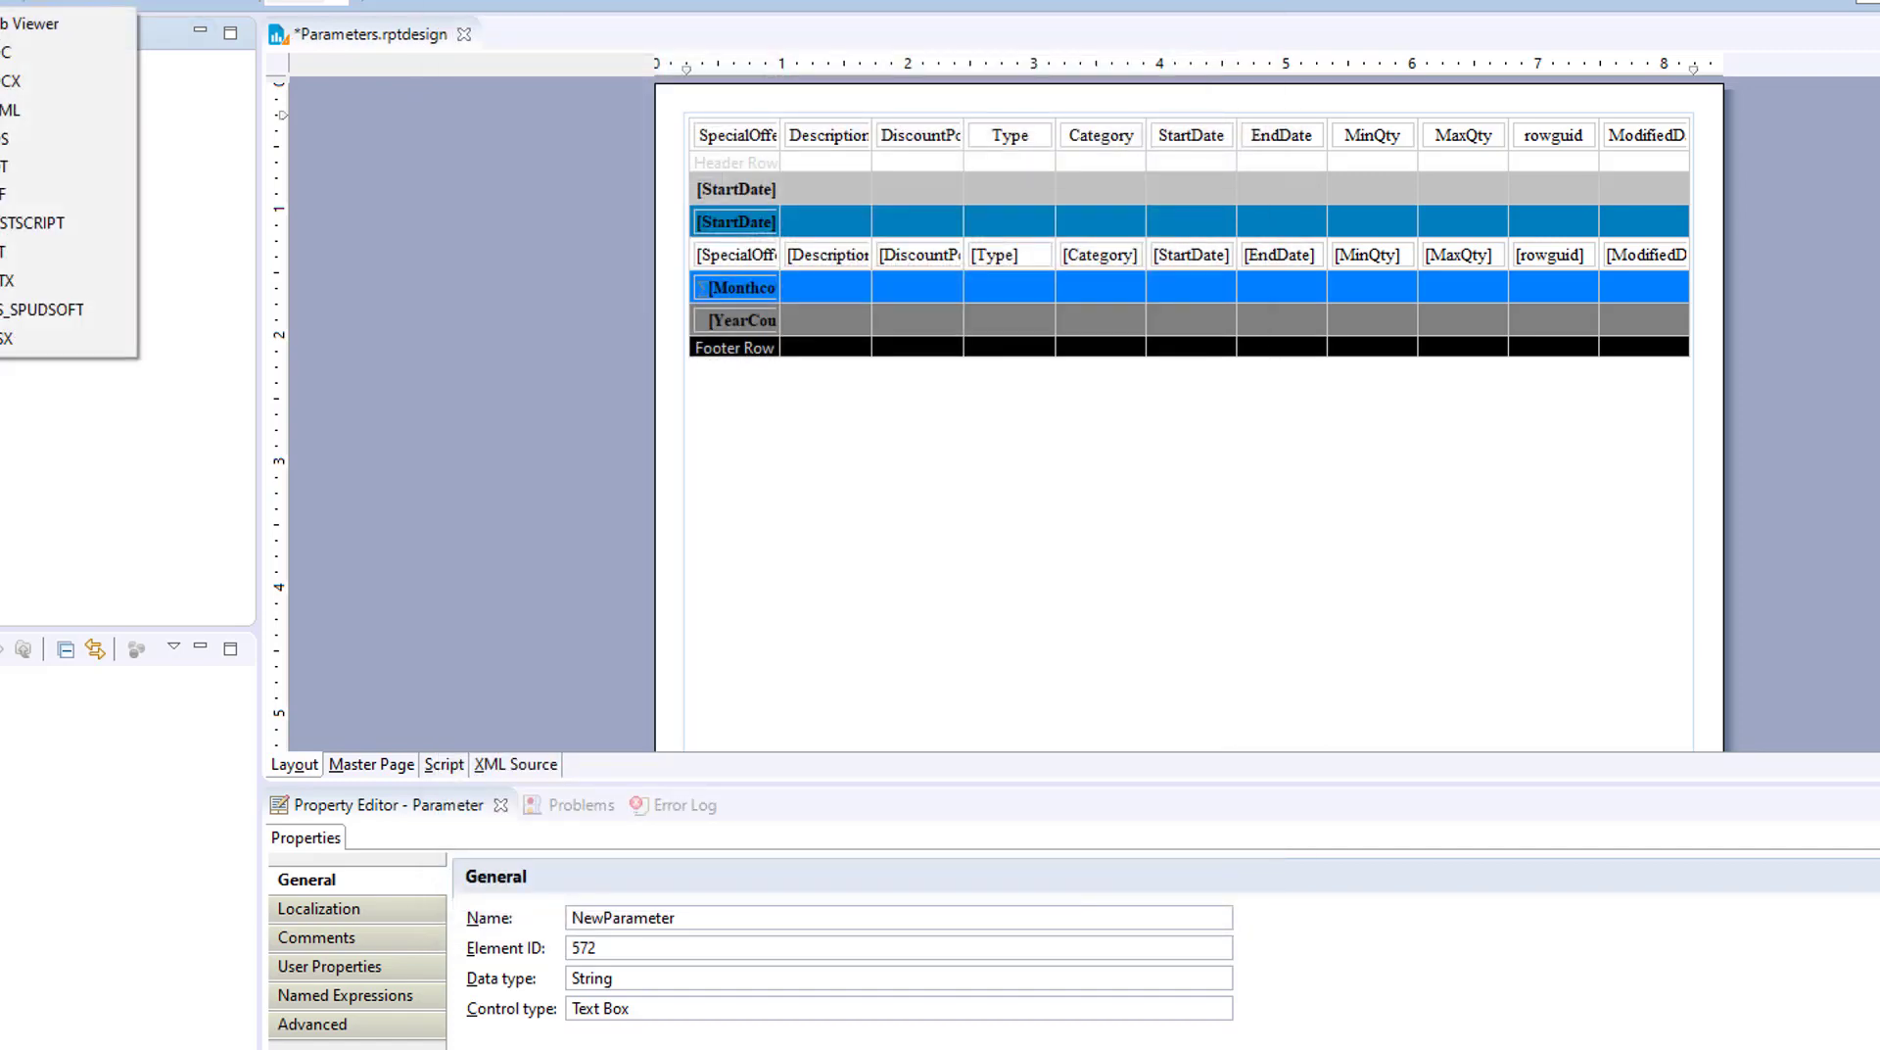
Preview the report in the web viewer using the default parameter value HI.
{"action": "left_click", "coordinate": [2, 3]}
{"action": "left_click", "coordinate": [28, 23]}
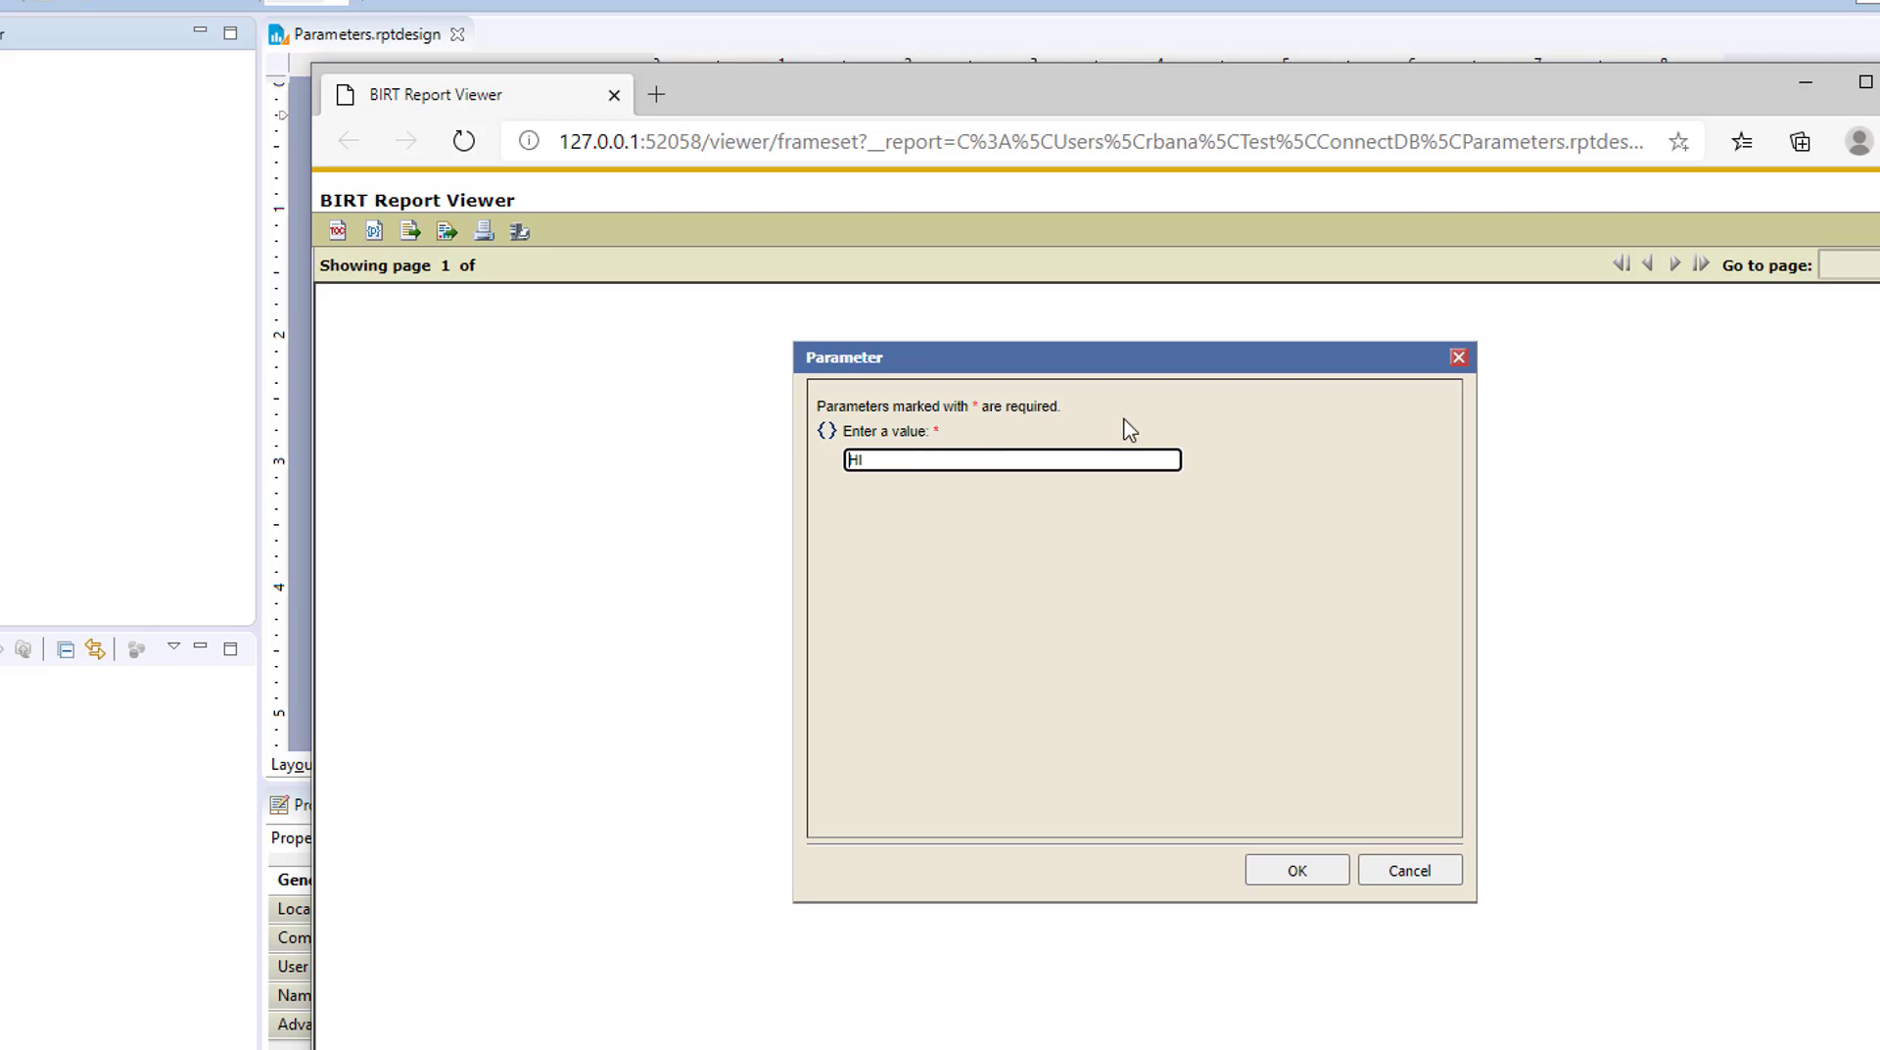
{"action": "left_click", "coordinate": [1294, 872]}
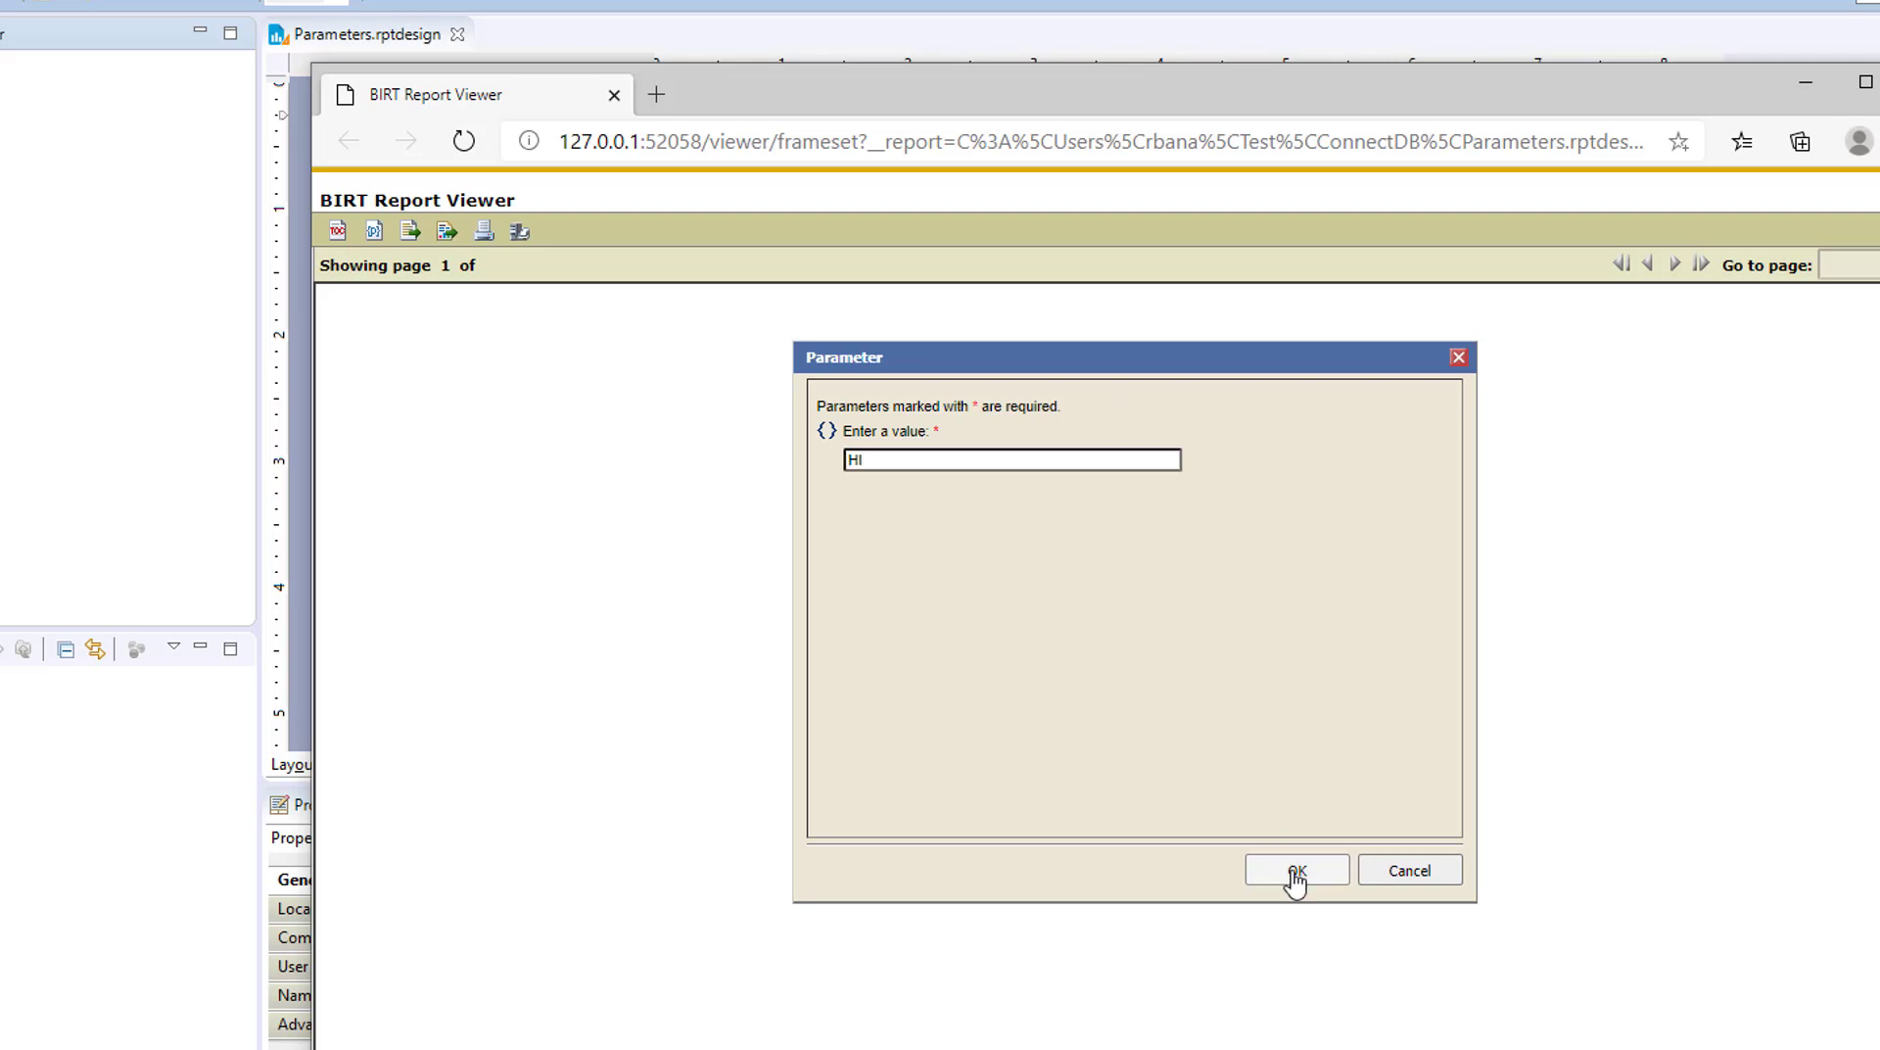
Change the display type of NewParameter to Combo Box.
{"action": "double_click", "coordinate": [5, 240]}
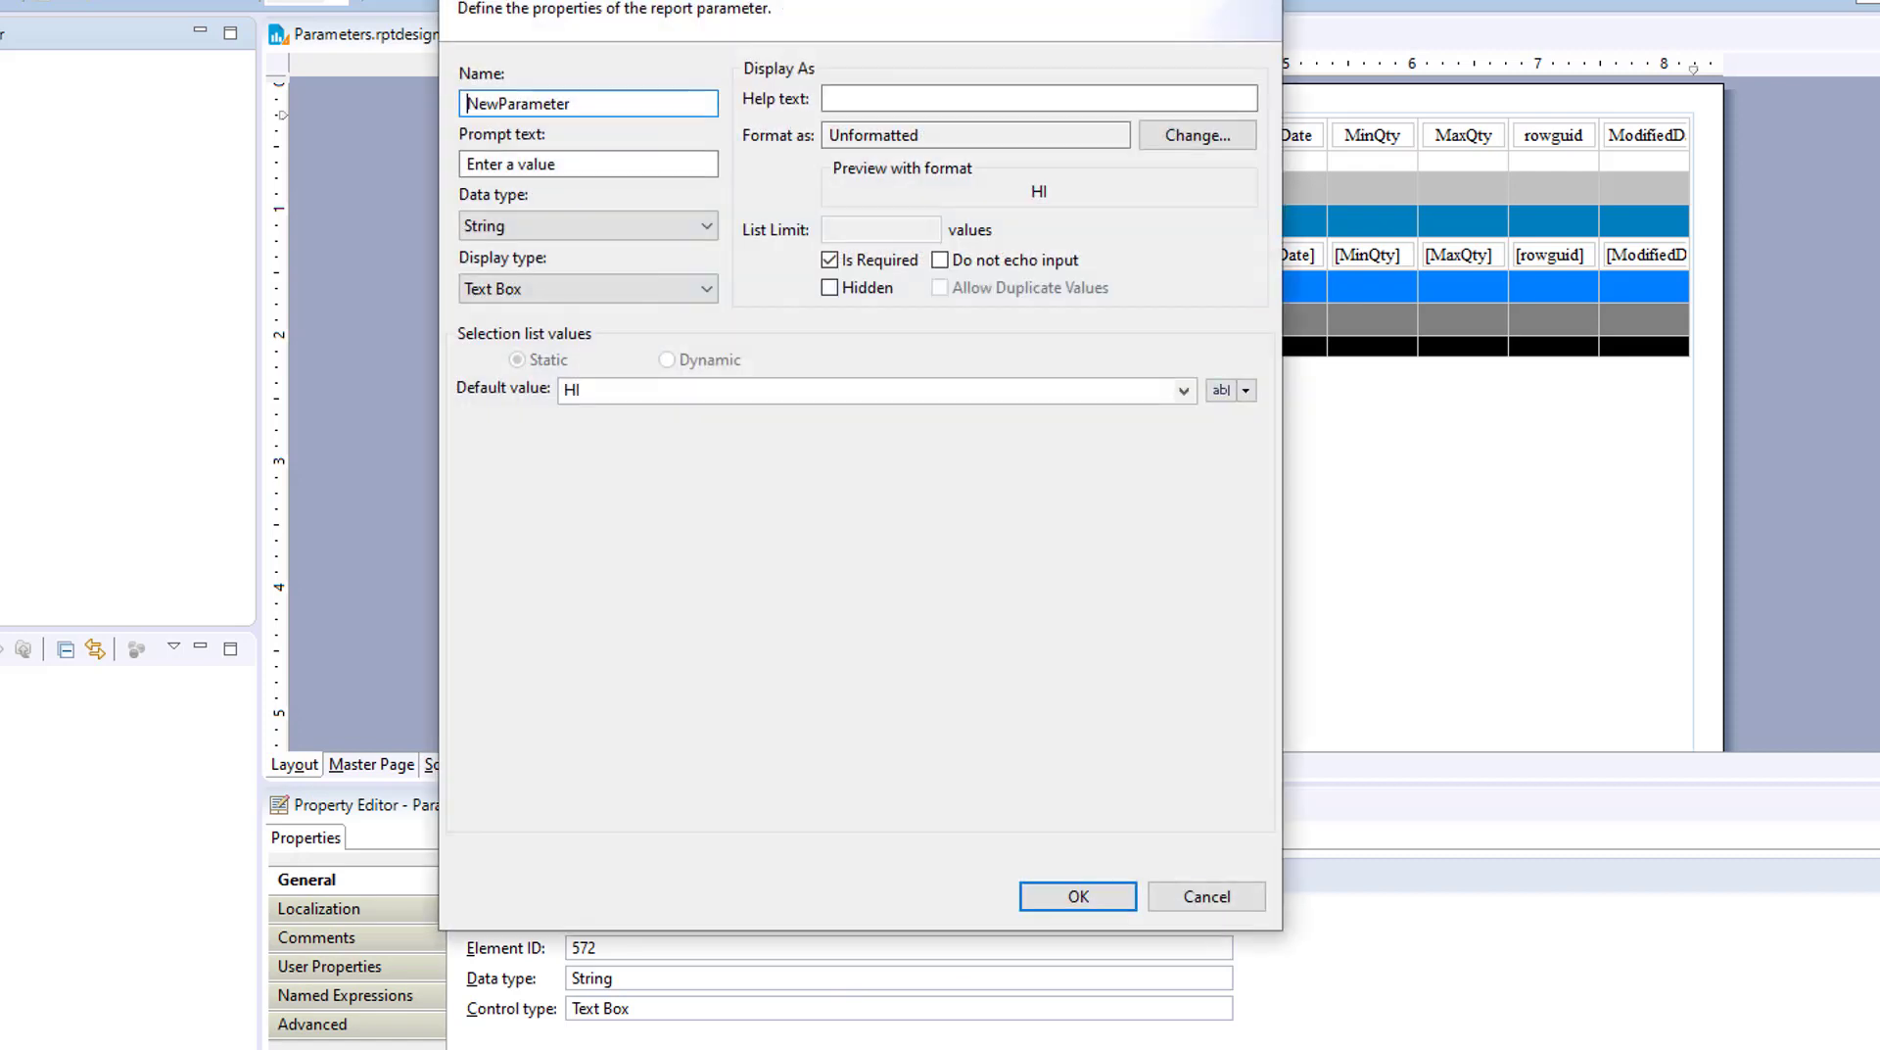
{"action": "left_click", "coordinate": [685, 299]}
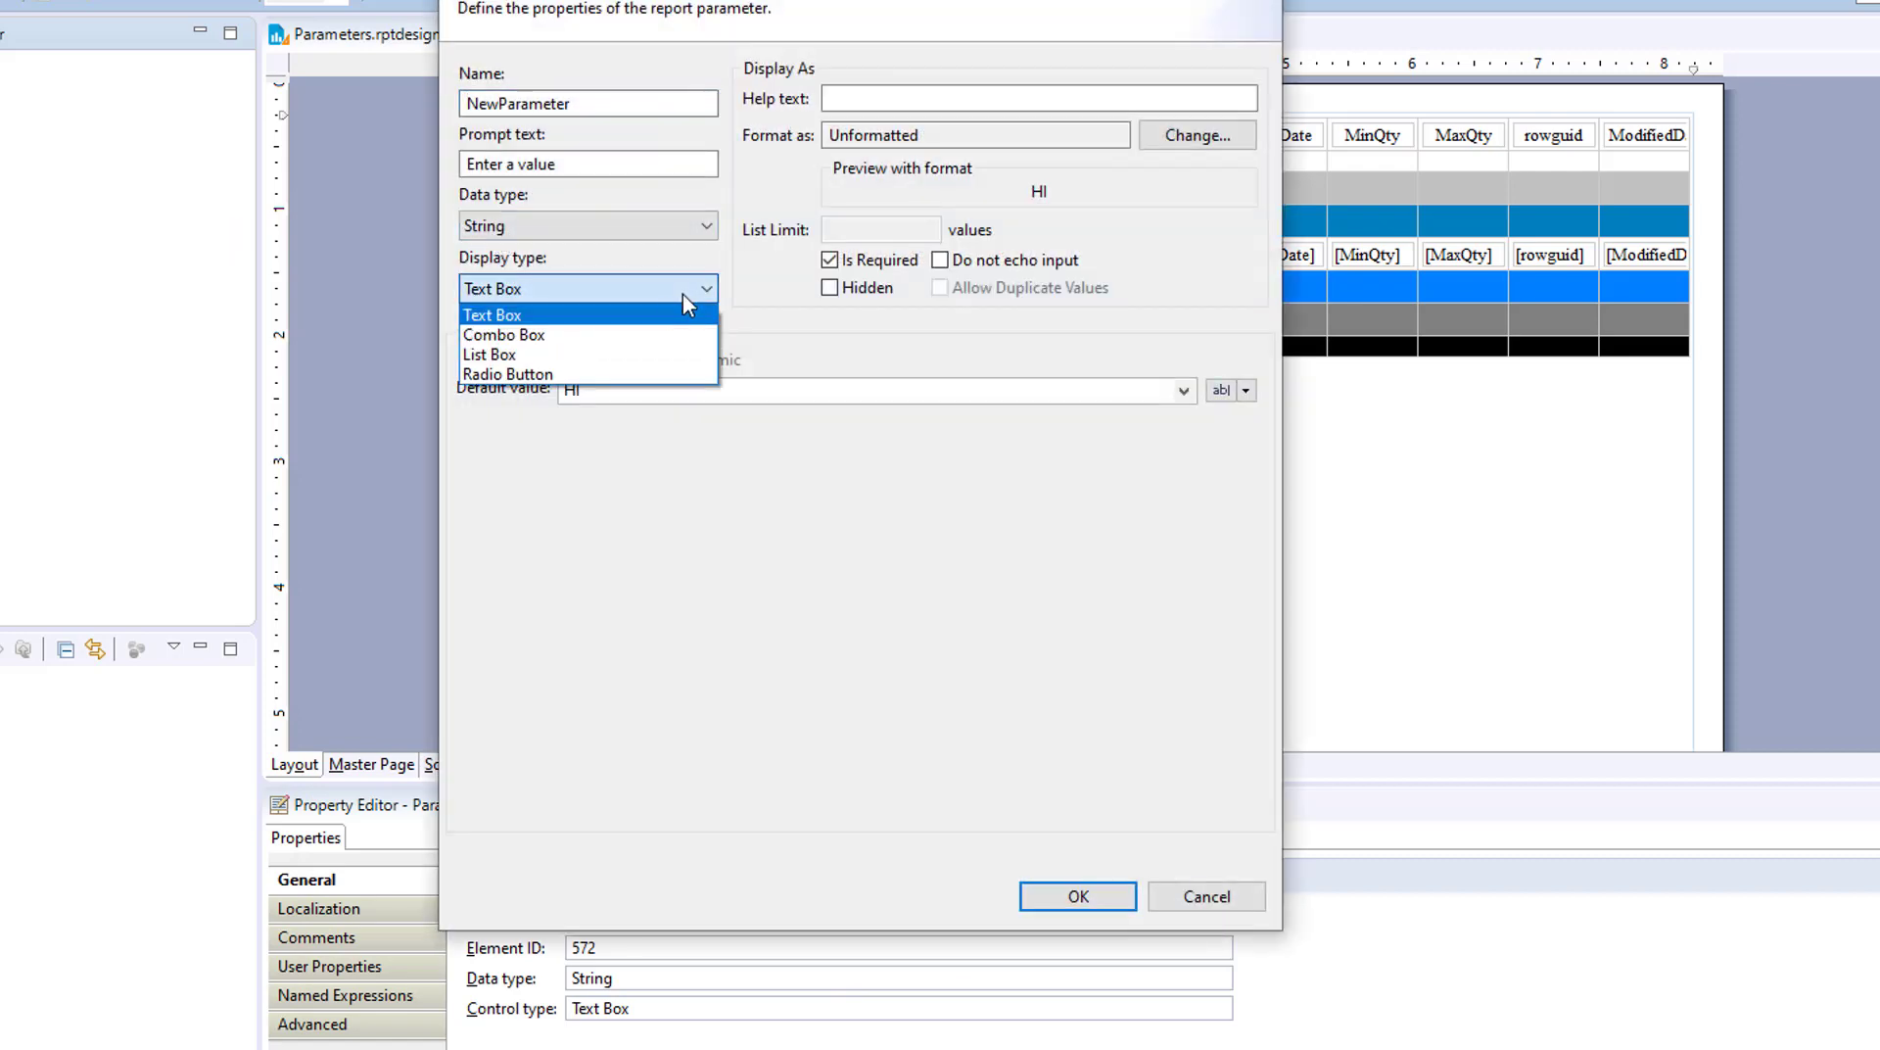
{"action": "left_click", "coordinate": [646, 335]}
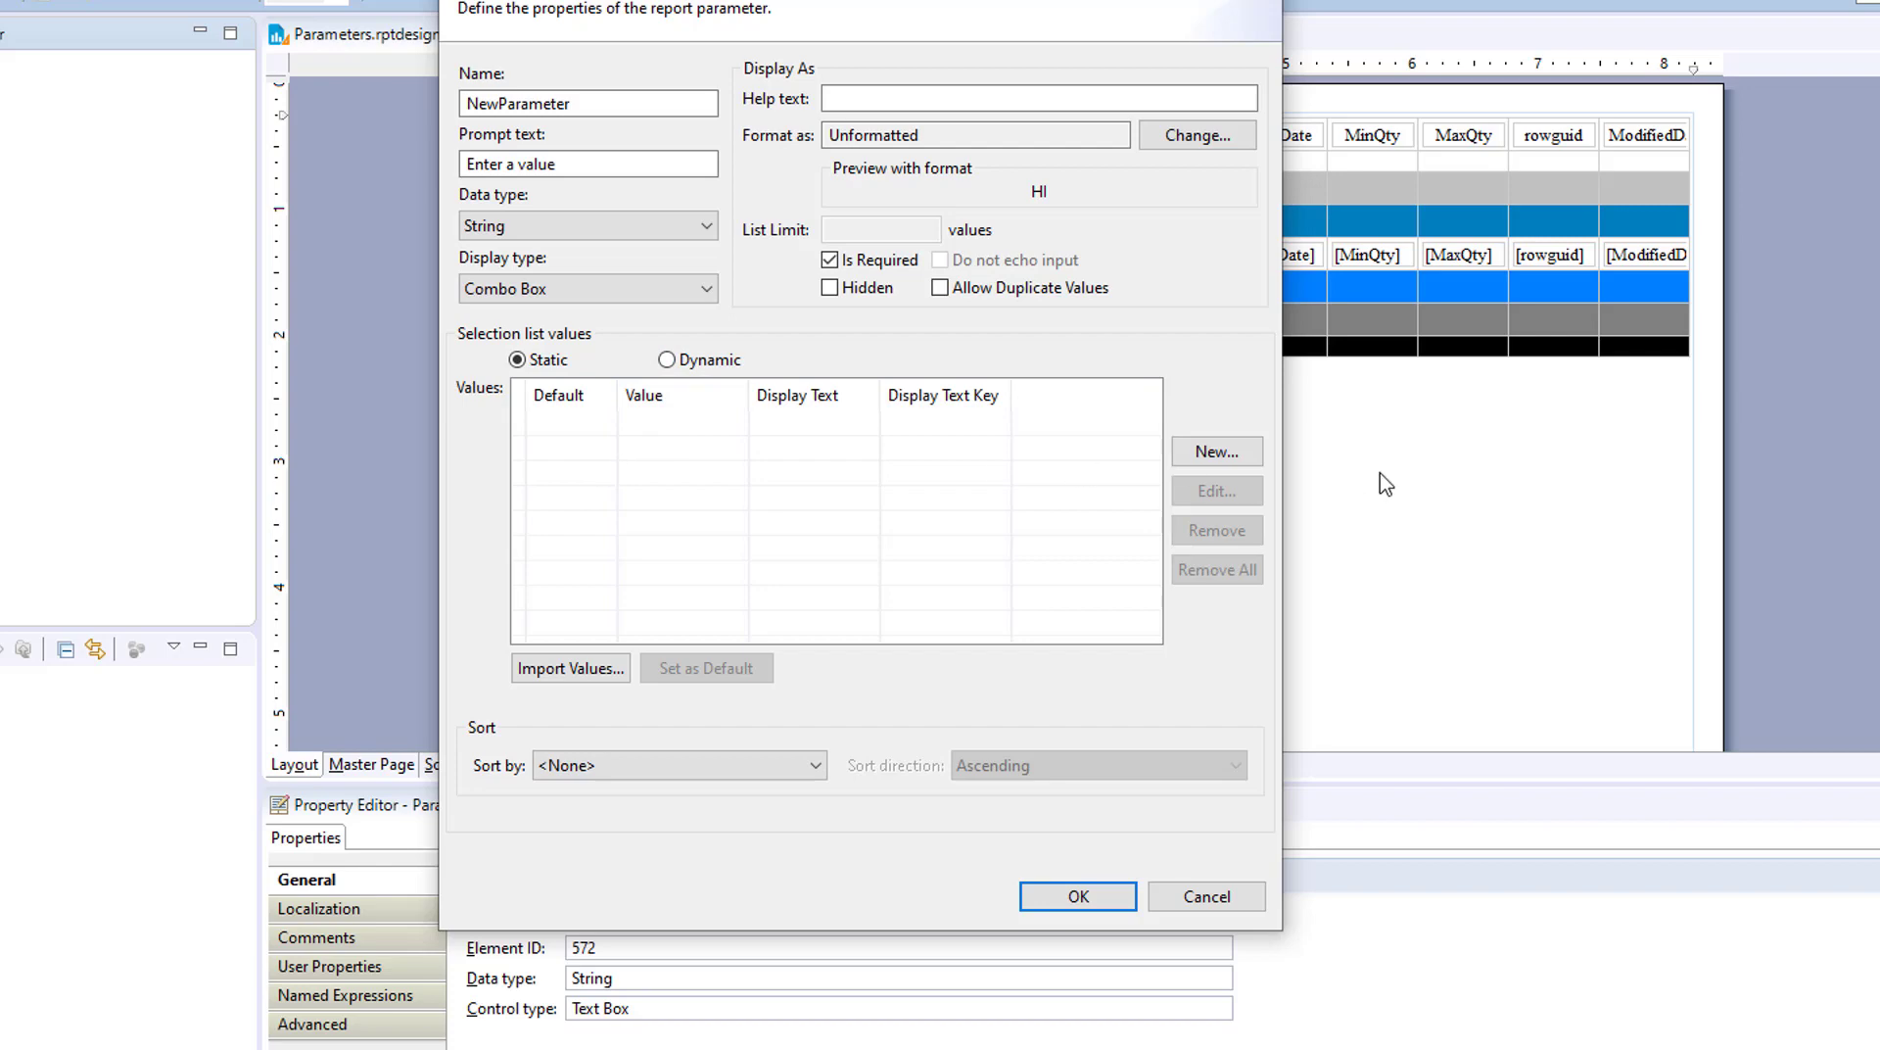
Add a static selection choice with display text value1 and value 1.
{"action": "left_click", "coordinate": [1224, 453]}
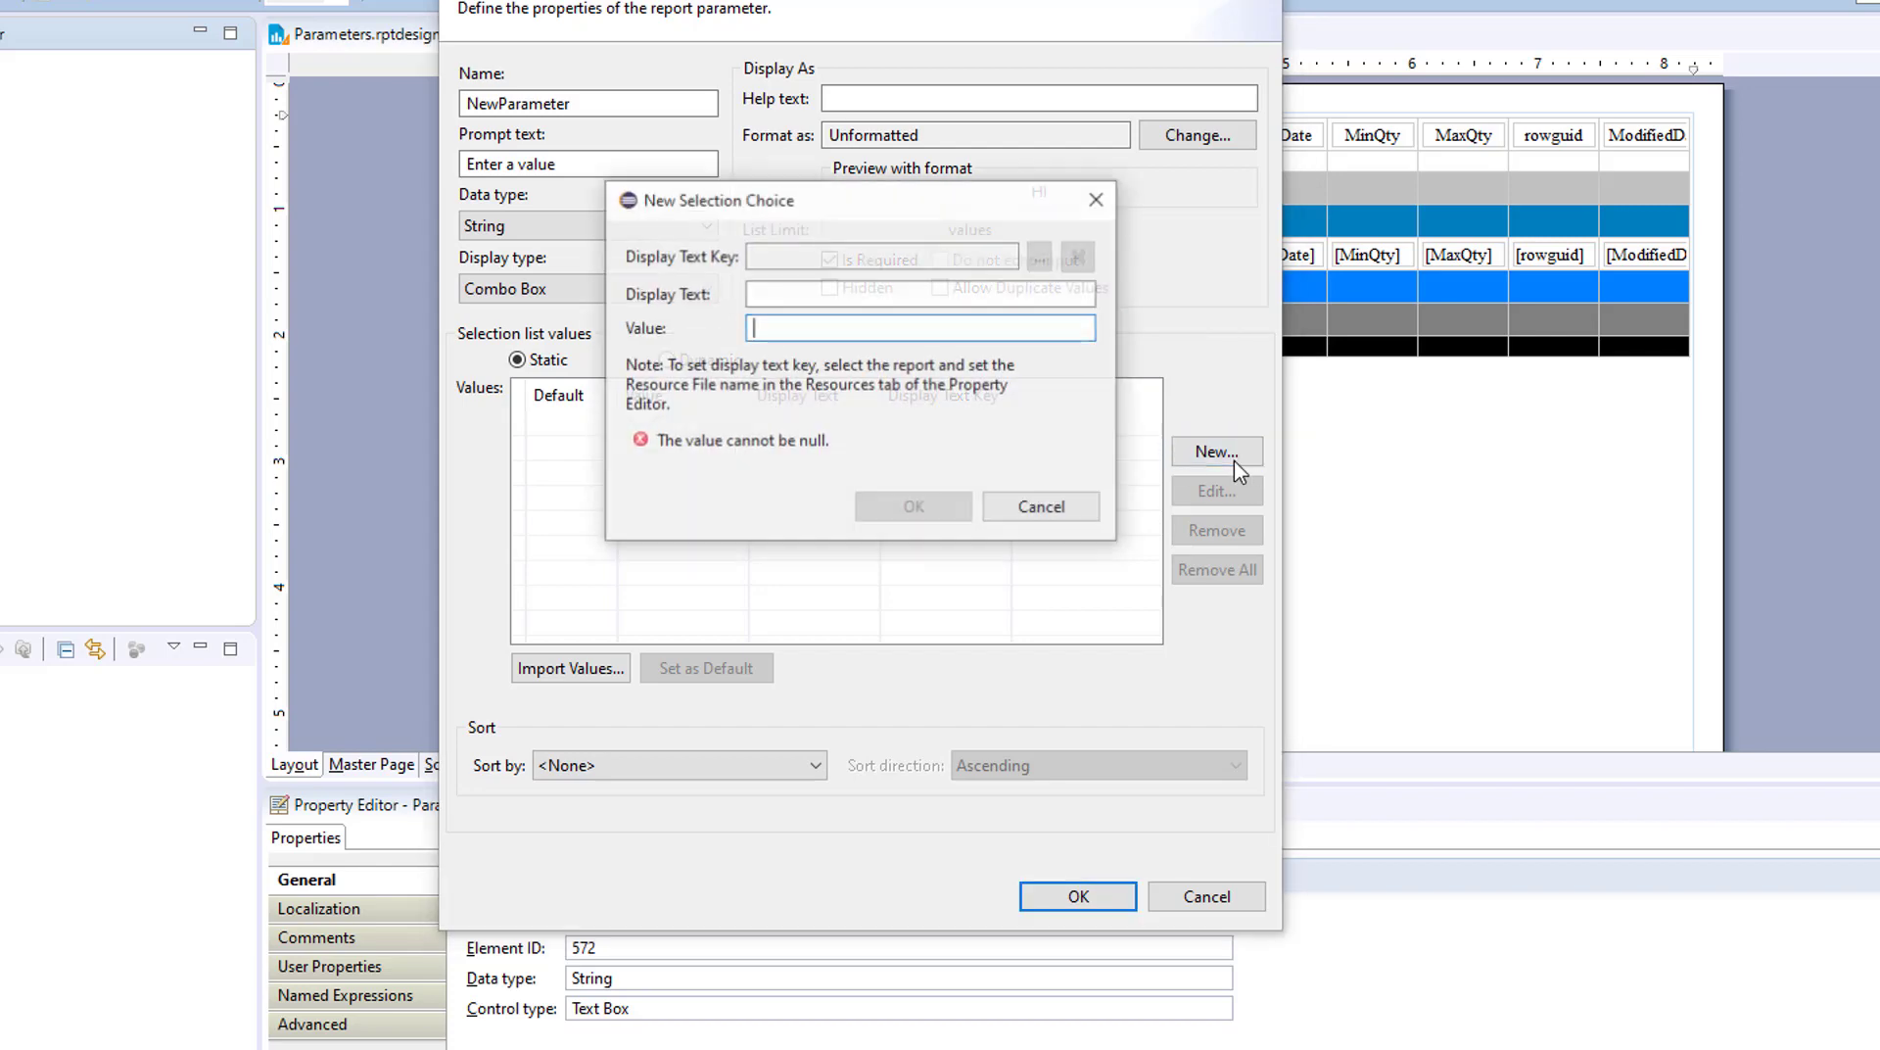
{"action": "left_click", "coordinate": [833, 296]}
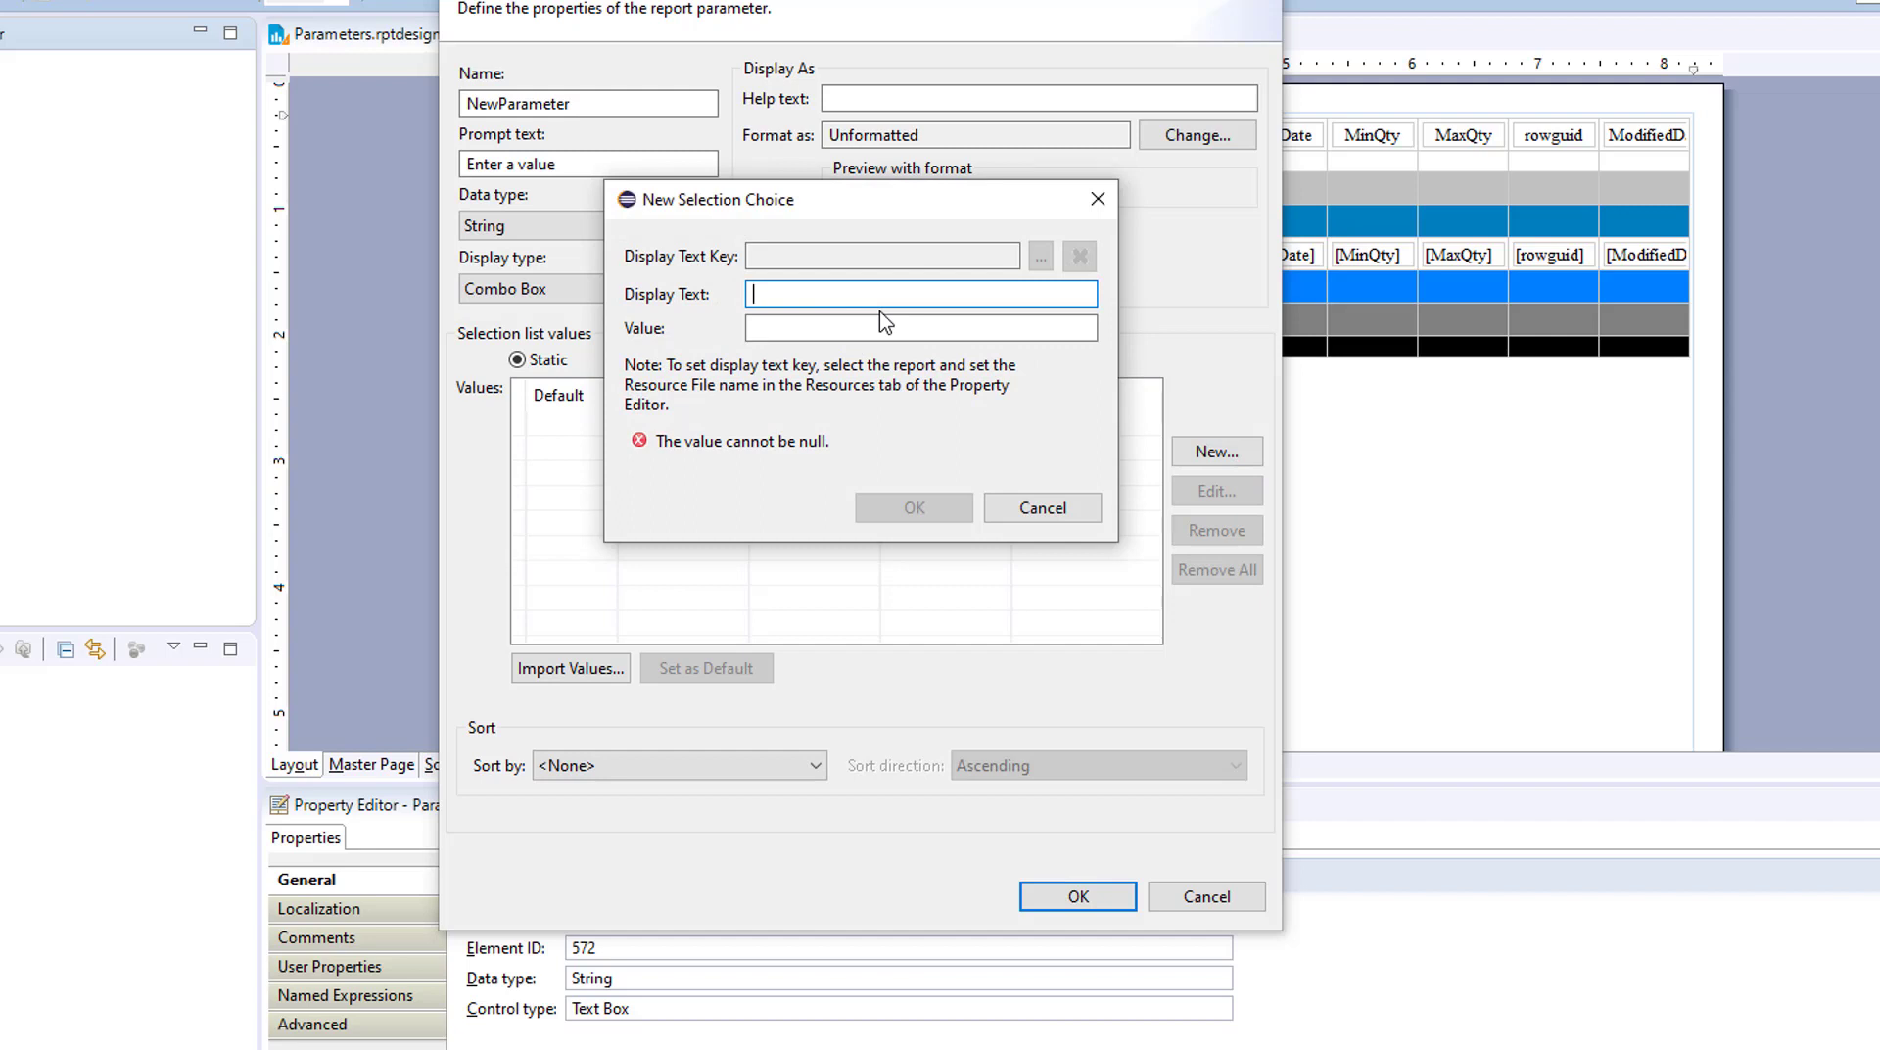
{"action": "type", "text": "value1"}
{"action": "left_click", "coordinate": [899, 330]}
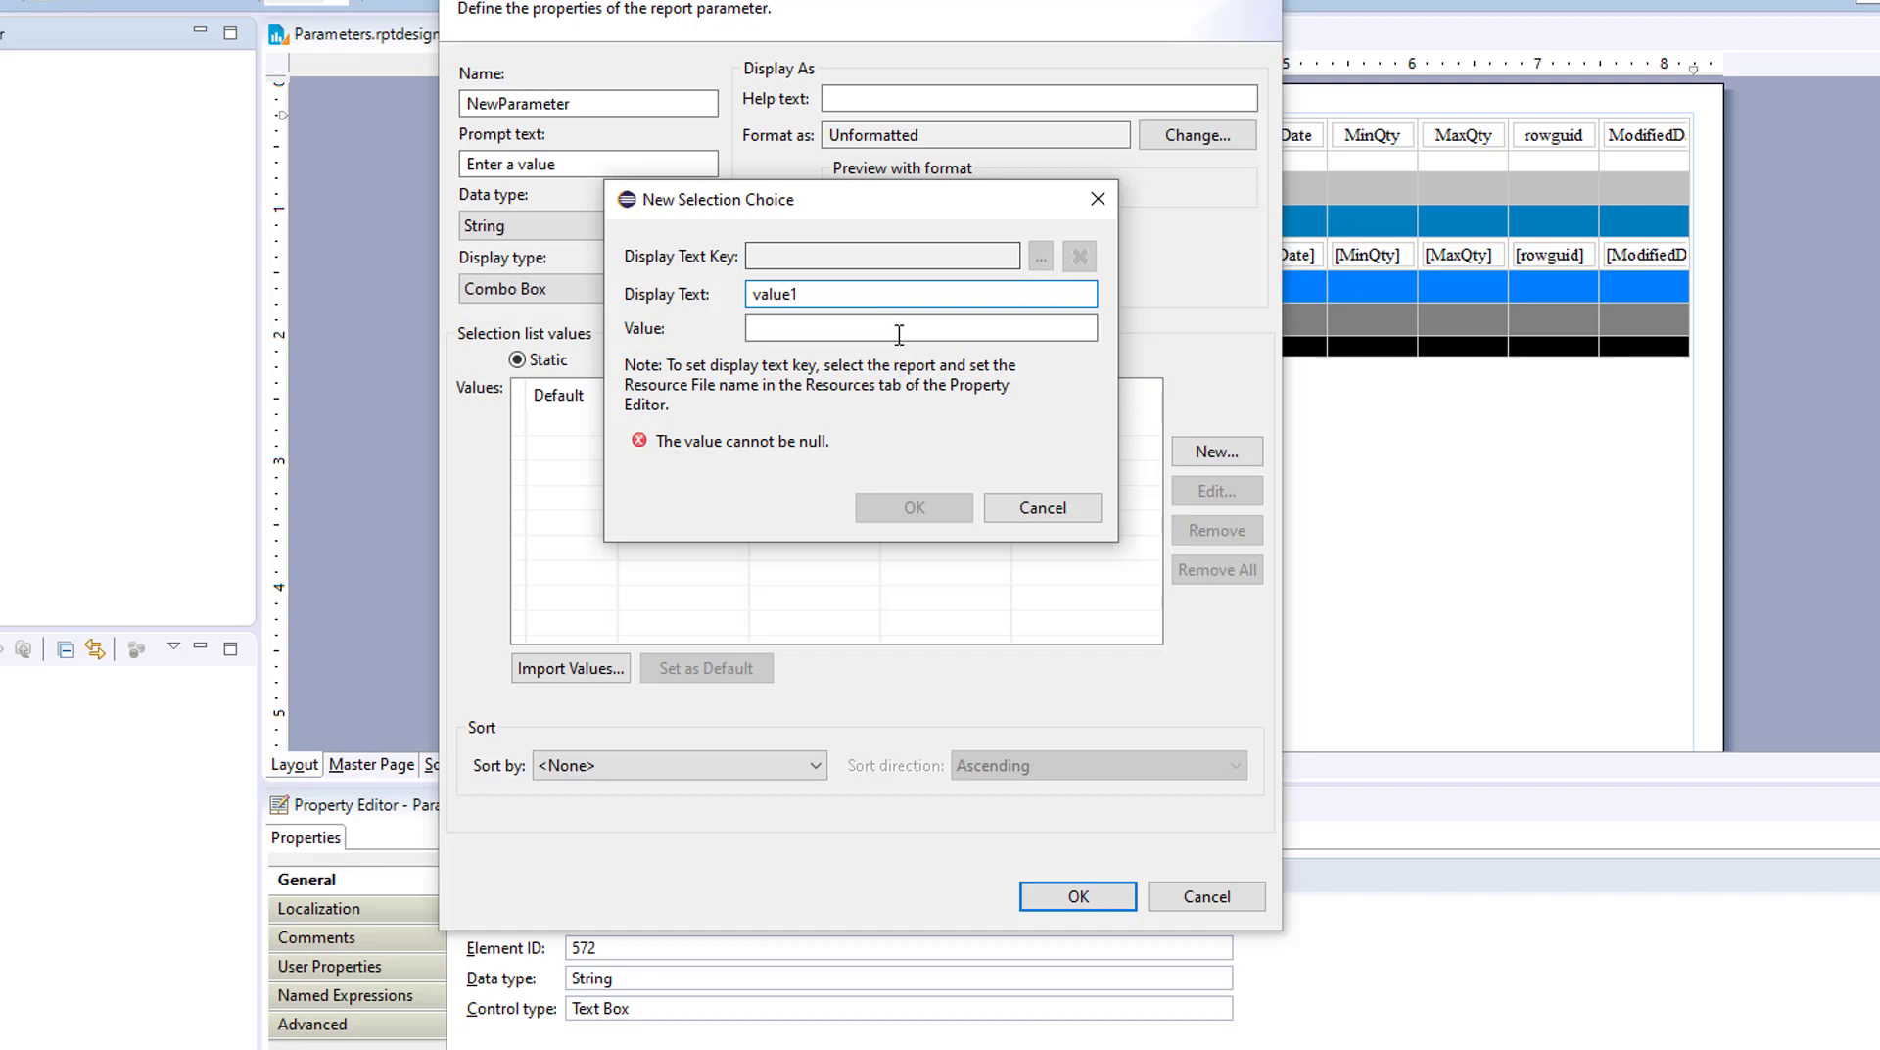
{"action": "type", "text": "1"}
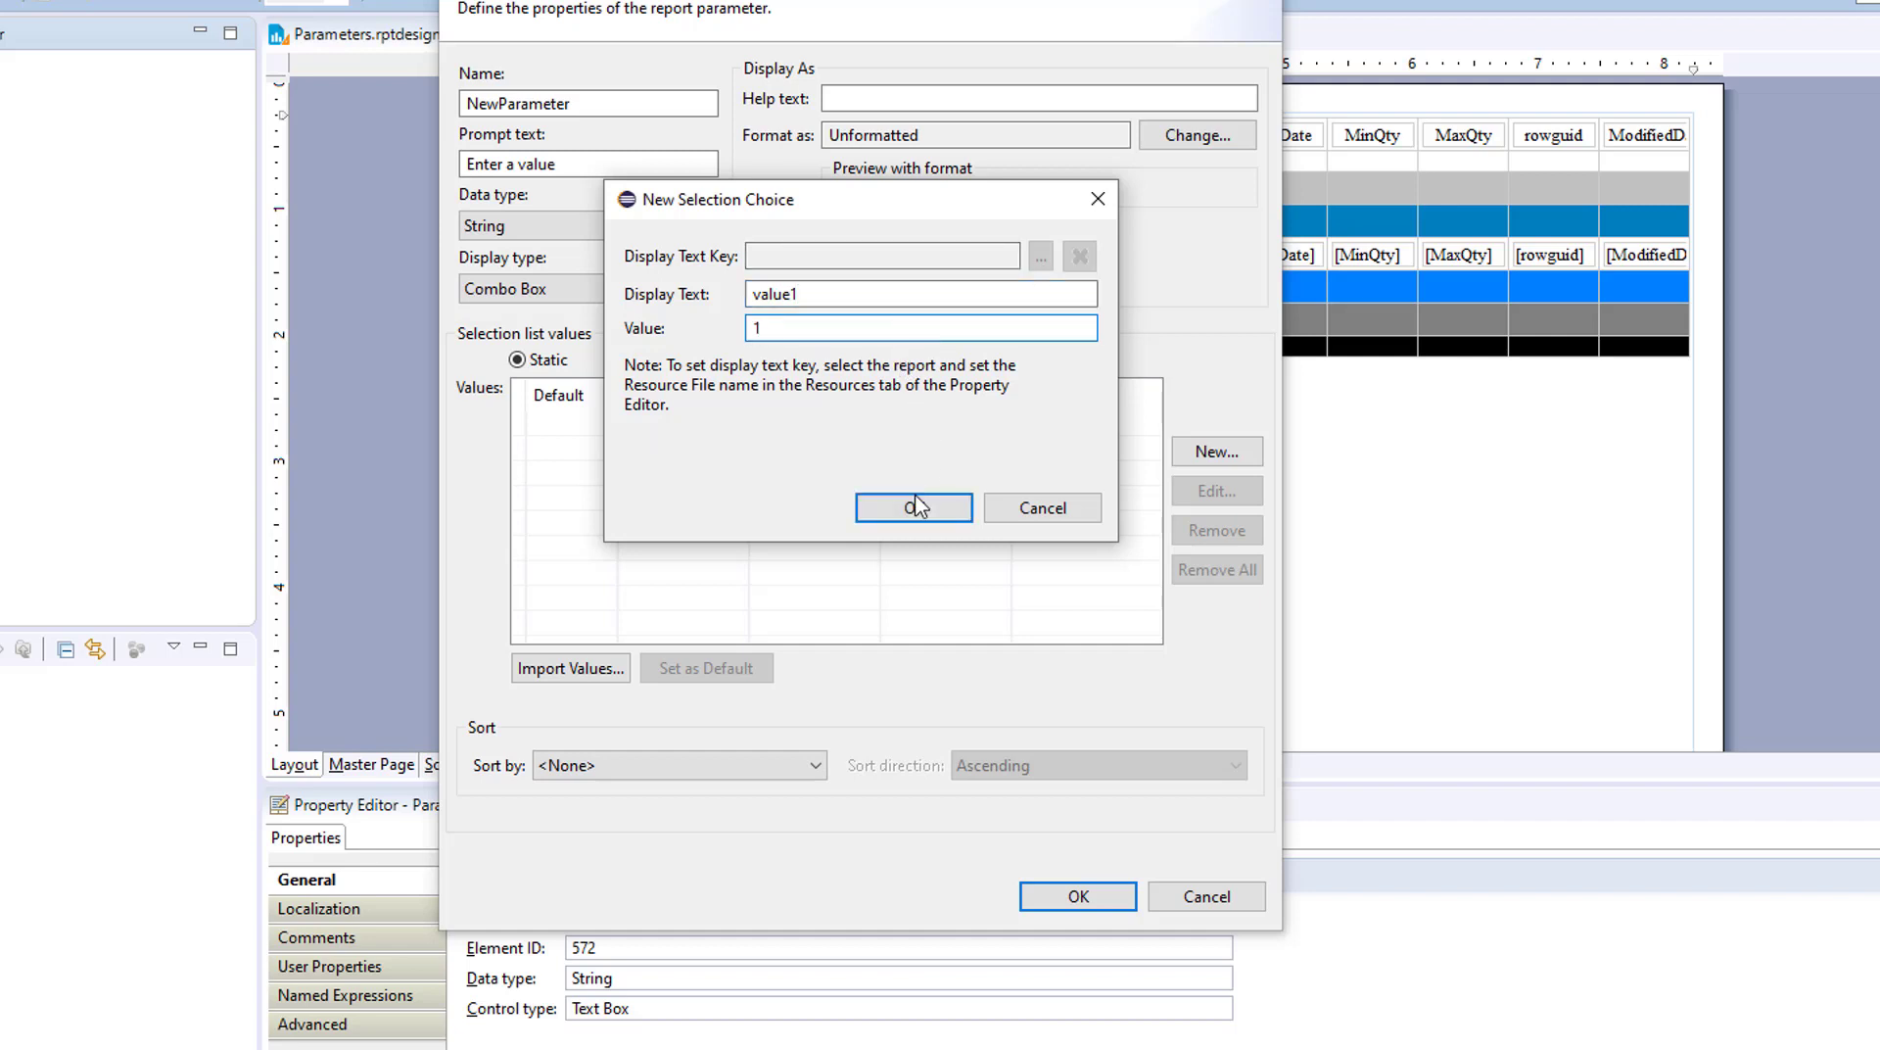
{"action": "left_click", "coordinate": [926, 505]}
Add a second static selection choice with display text value2 and value 2, and save the parameter.
{"action": "left_click", "coordinate": [1217, 451]}
{"action": "left_click", "coordinate": [809, 298]}
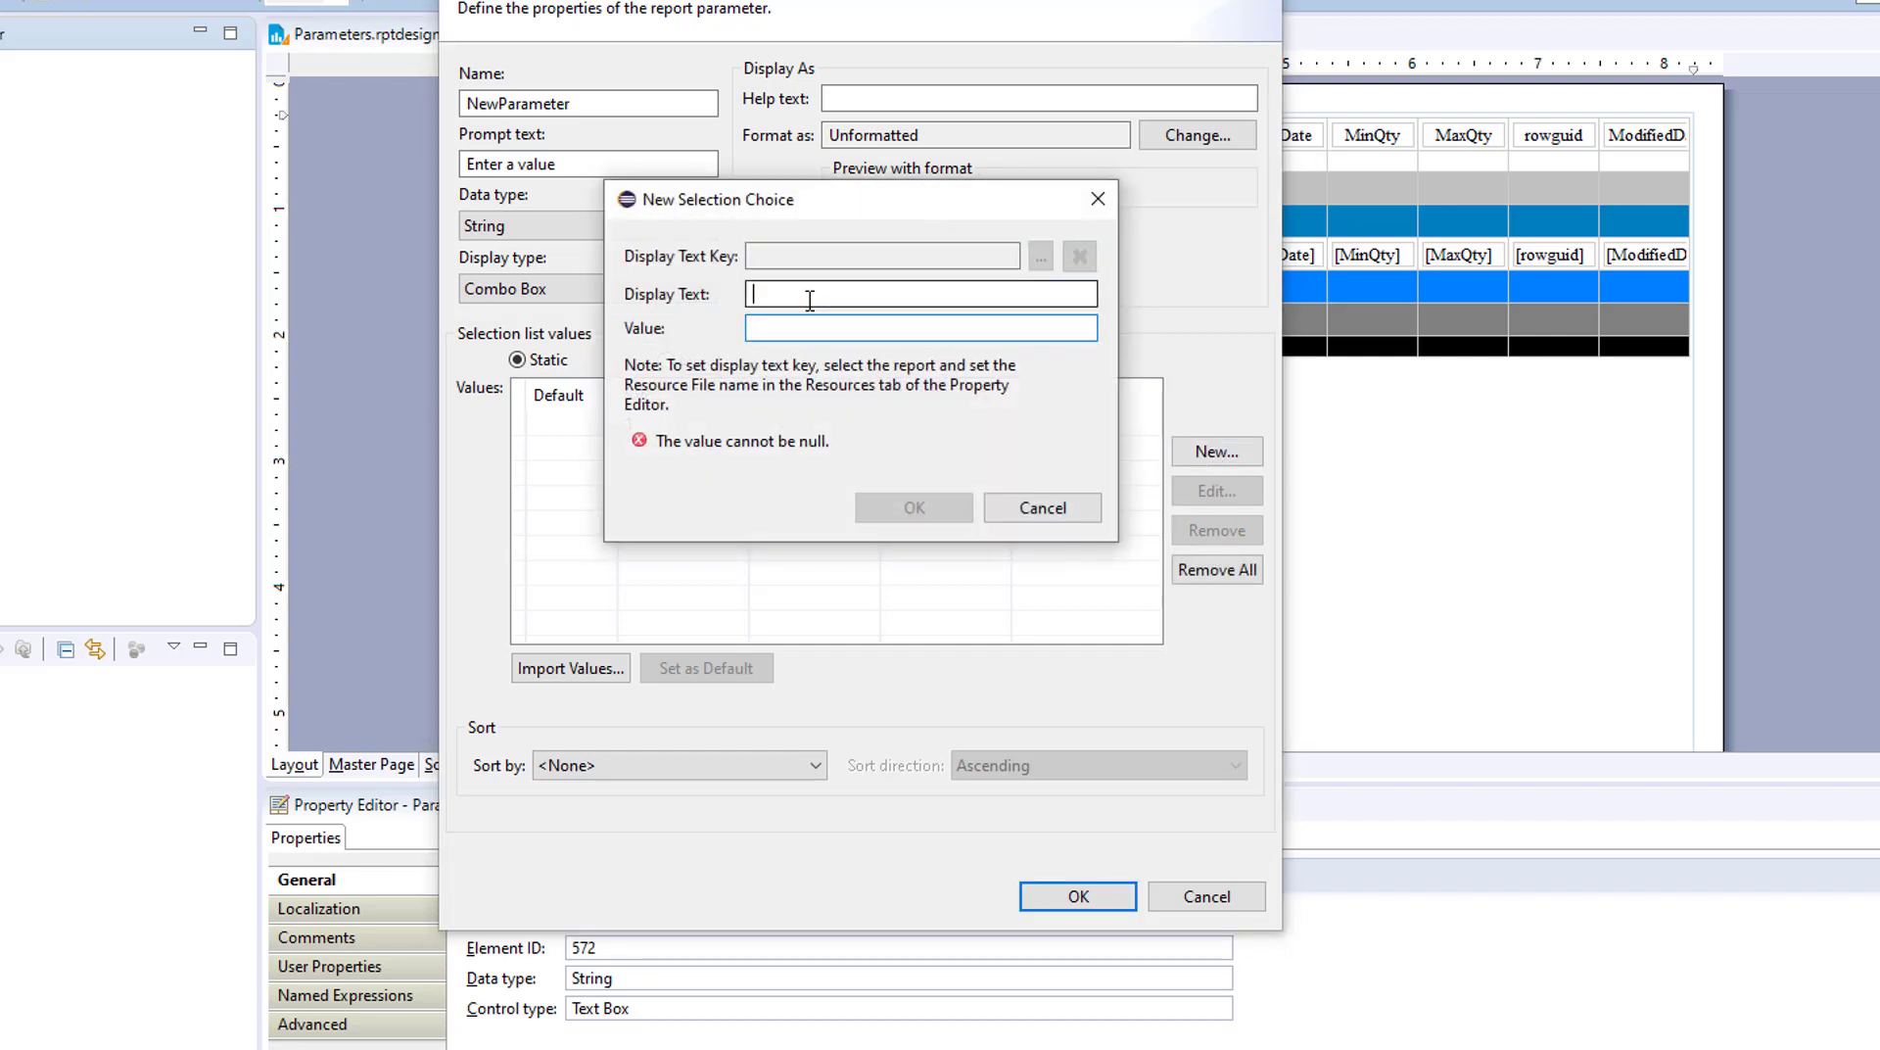
{"action": "type", "text": "value2"}
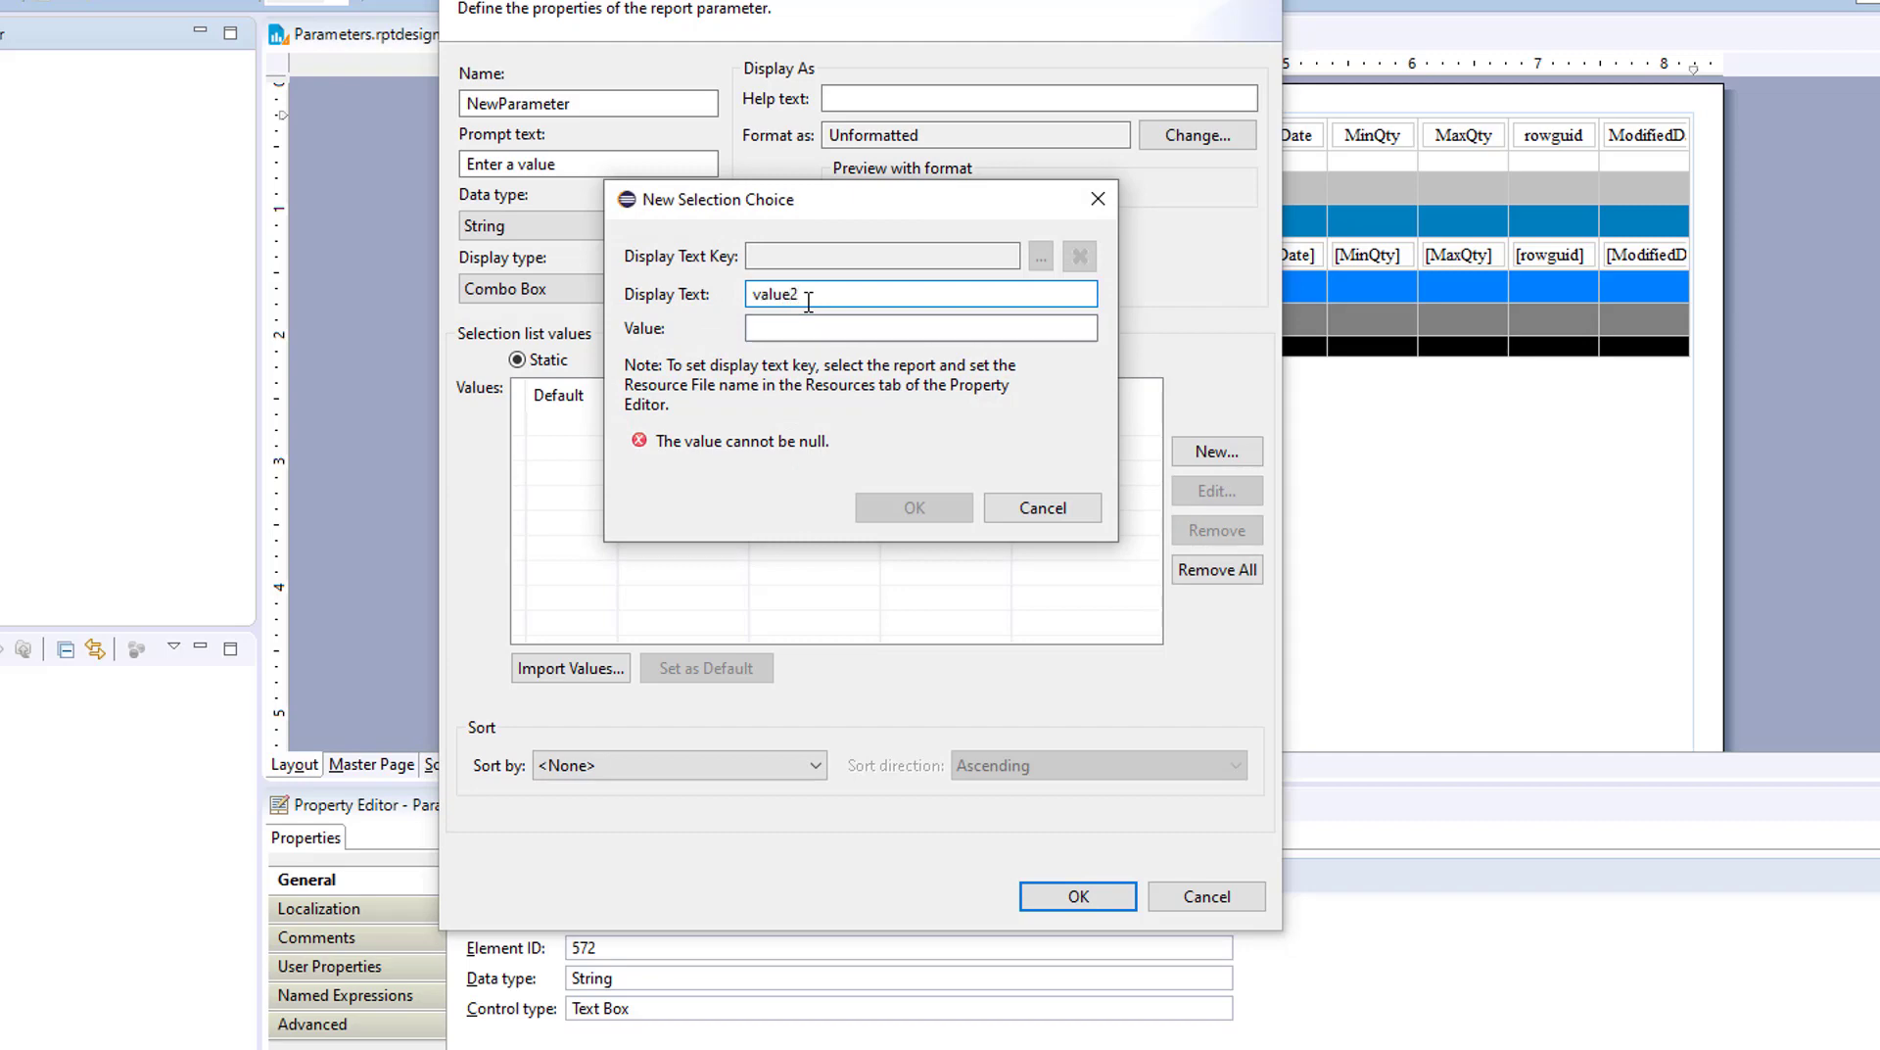
{"action": "left_click", "coordinate": [818, 333]}
{"action": "type", "text": "2"}
{"action": "left_click", "coordinate": [914, 507]}
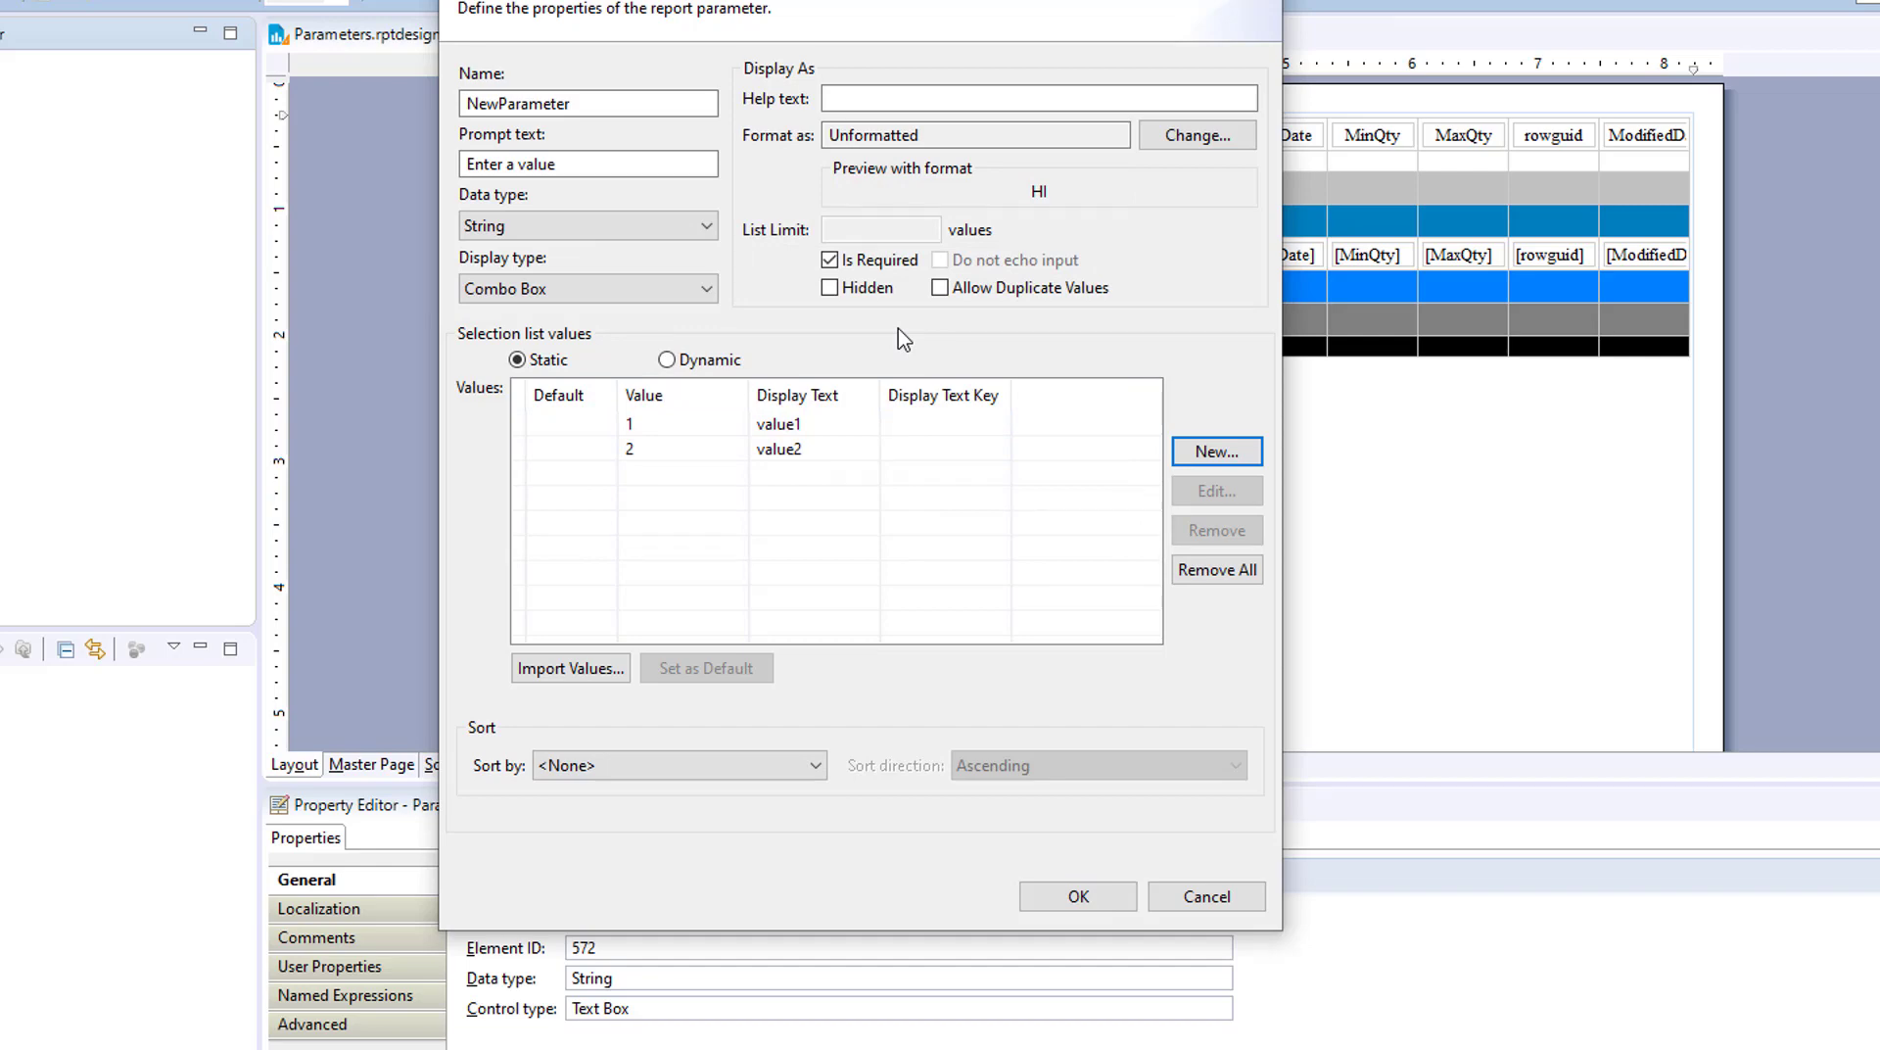
{"action": "left_click", "coordinate": [1061, 901]}
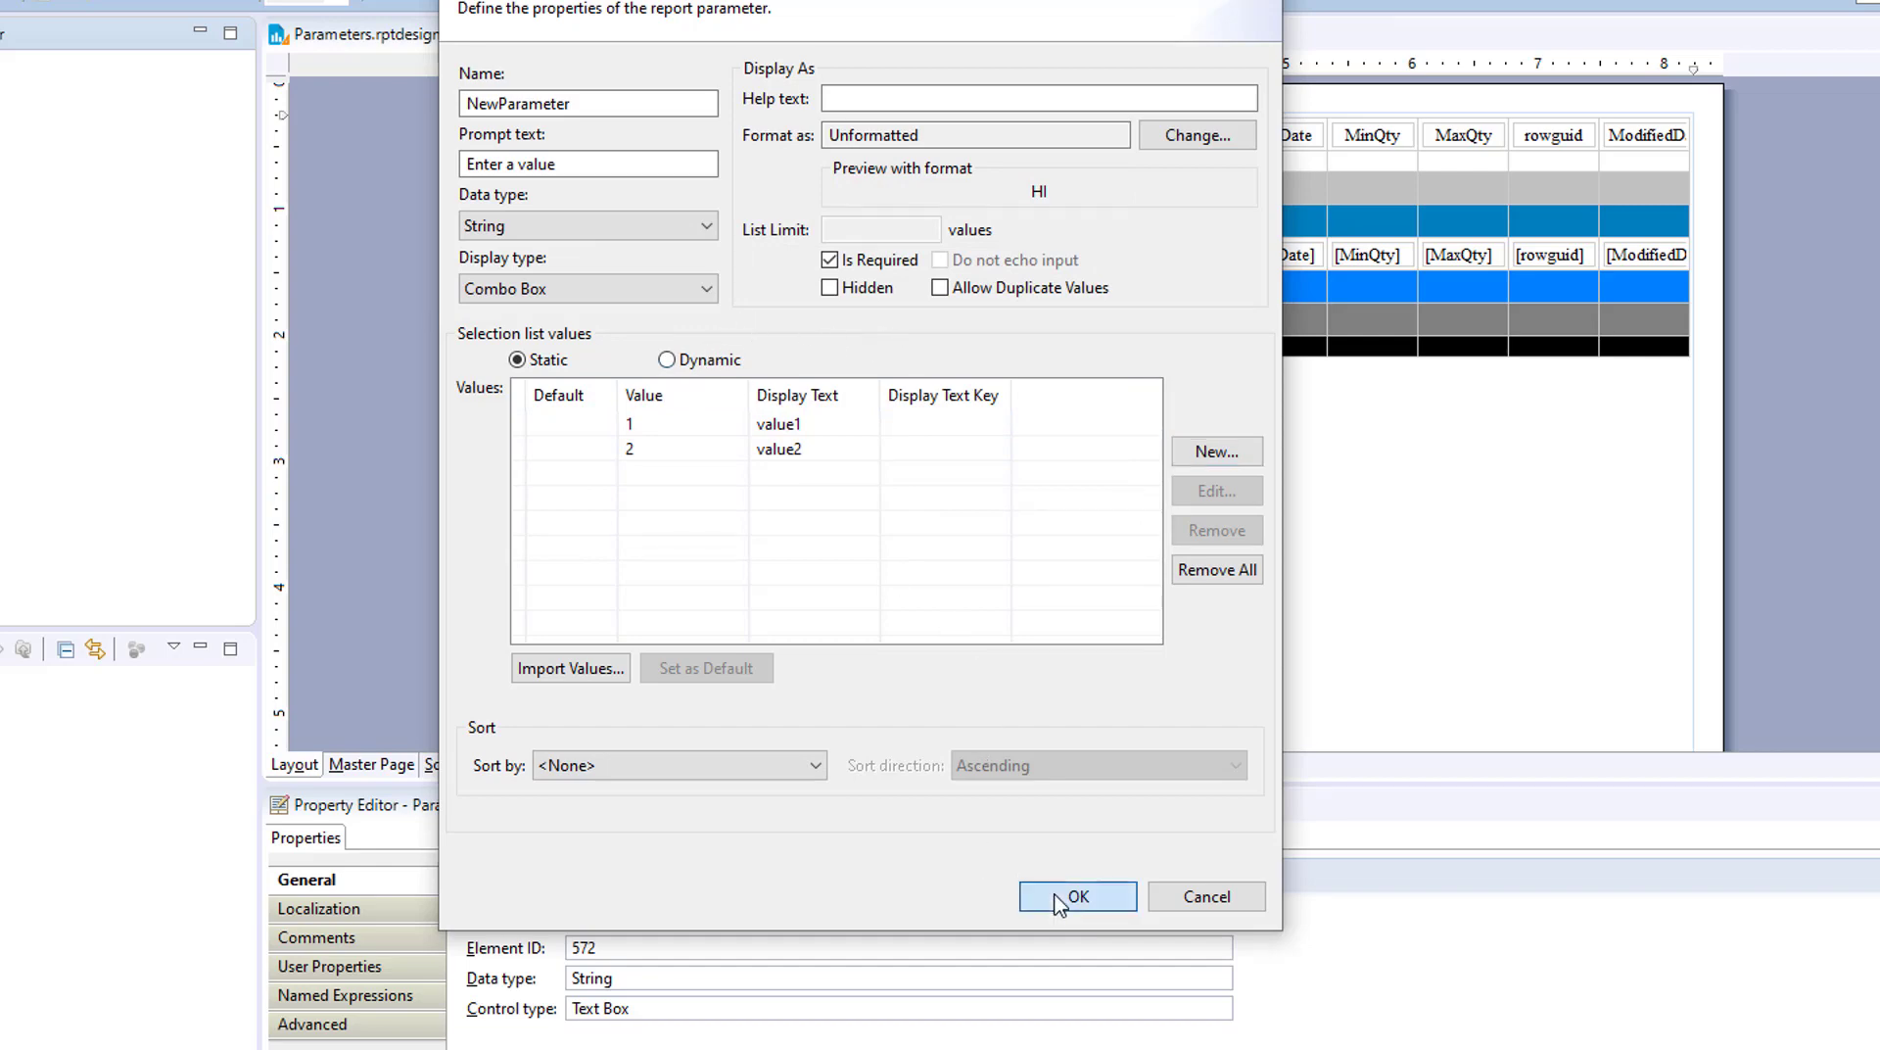
Preview the report in the web viewer, check the parameter's drop-down choices and run it with value1.
{"action": "left_click", "coordinate": [0, 1]}
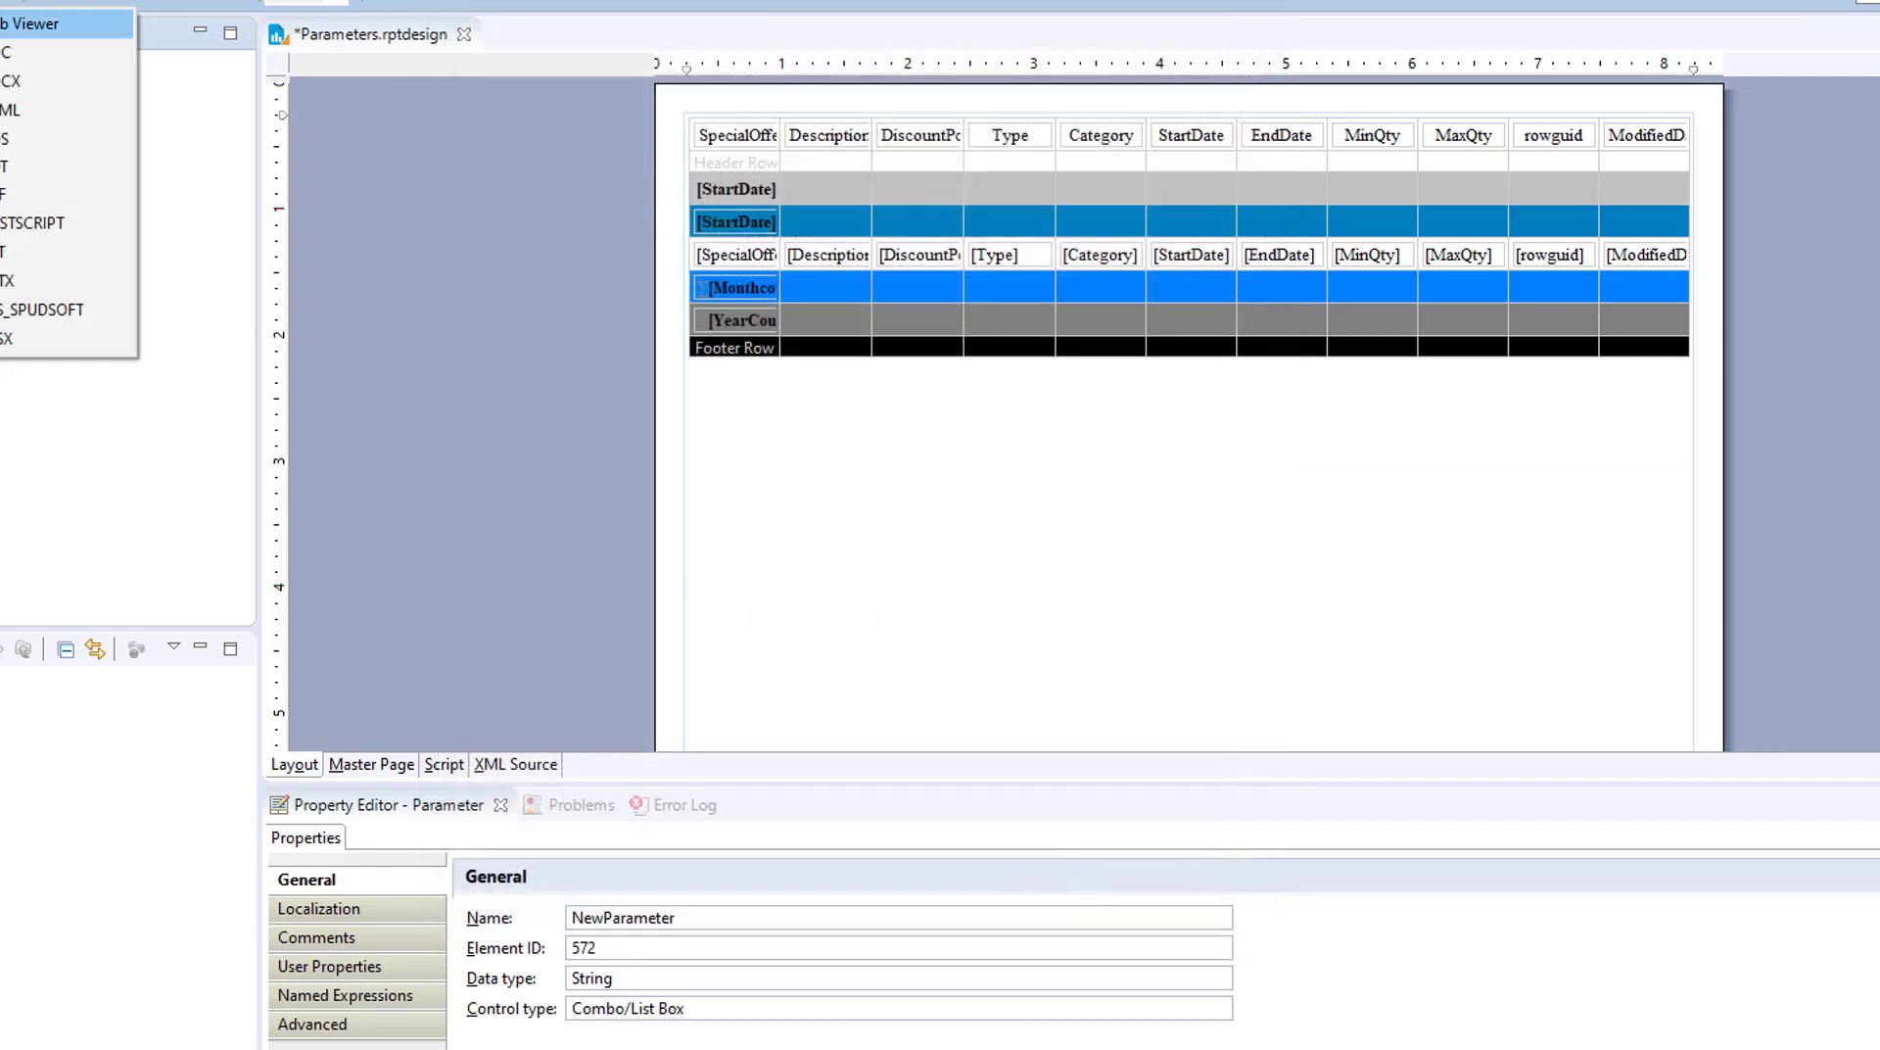
{"action": "left_click", "coordinate": [59, 24]}
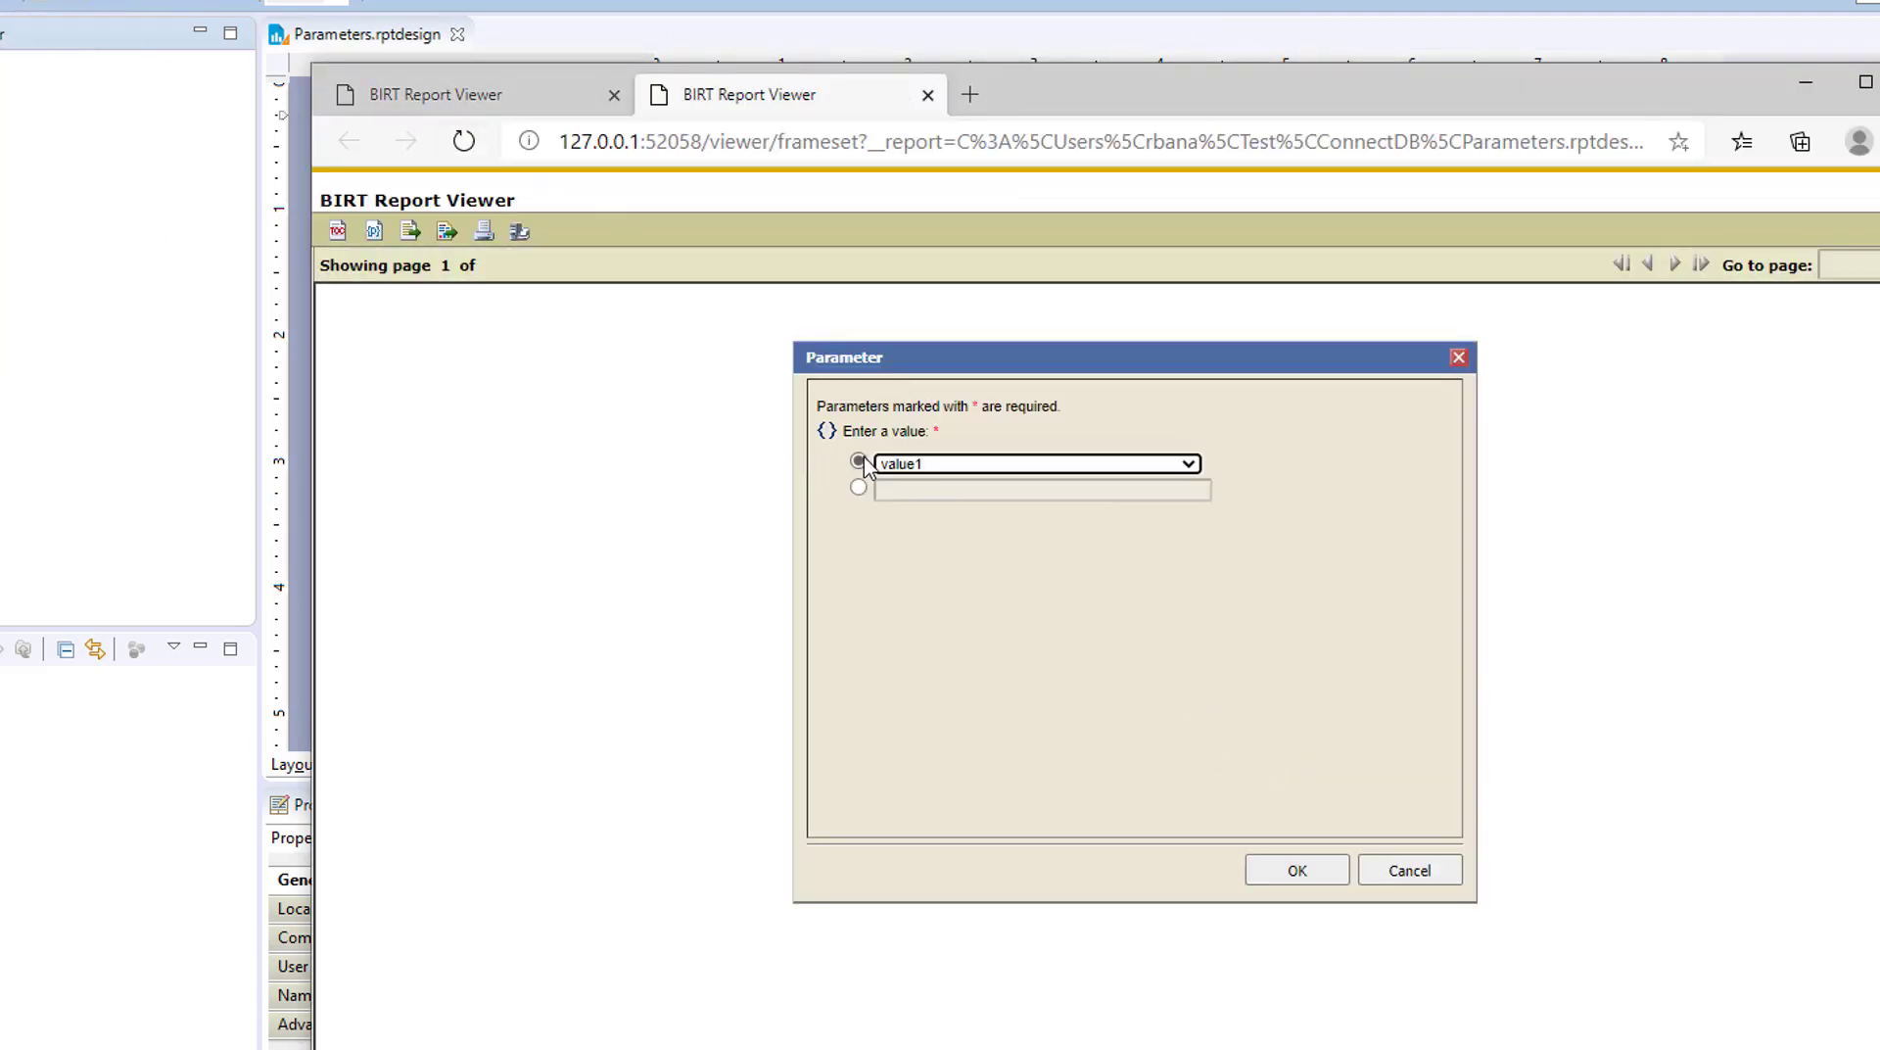
{"action": "left_click", "coordinate": [1188, 465]}
{"action": "left_click", "coordinate": [1190, 468]}
{"action": "left_click", "coordinate": [1189, 465]}
{"action": "left_click", "coordinate": [1189, 465]}
{"action": "left_click", "coordinate": [1188, 465]}
{"action": "left_click", "coordinate": [1189, 465]}
{"action": "left_click", "coordinate": [1189, 465]}
{"action": "left_click", "coordinate": [1188, 465]}
{"action": "left_click", "coordinate": [1188, 466]}
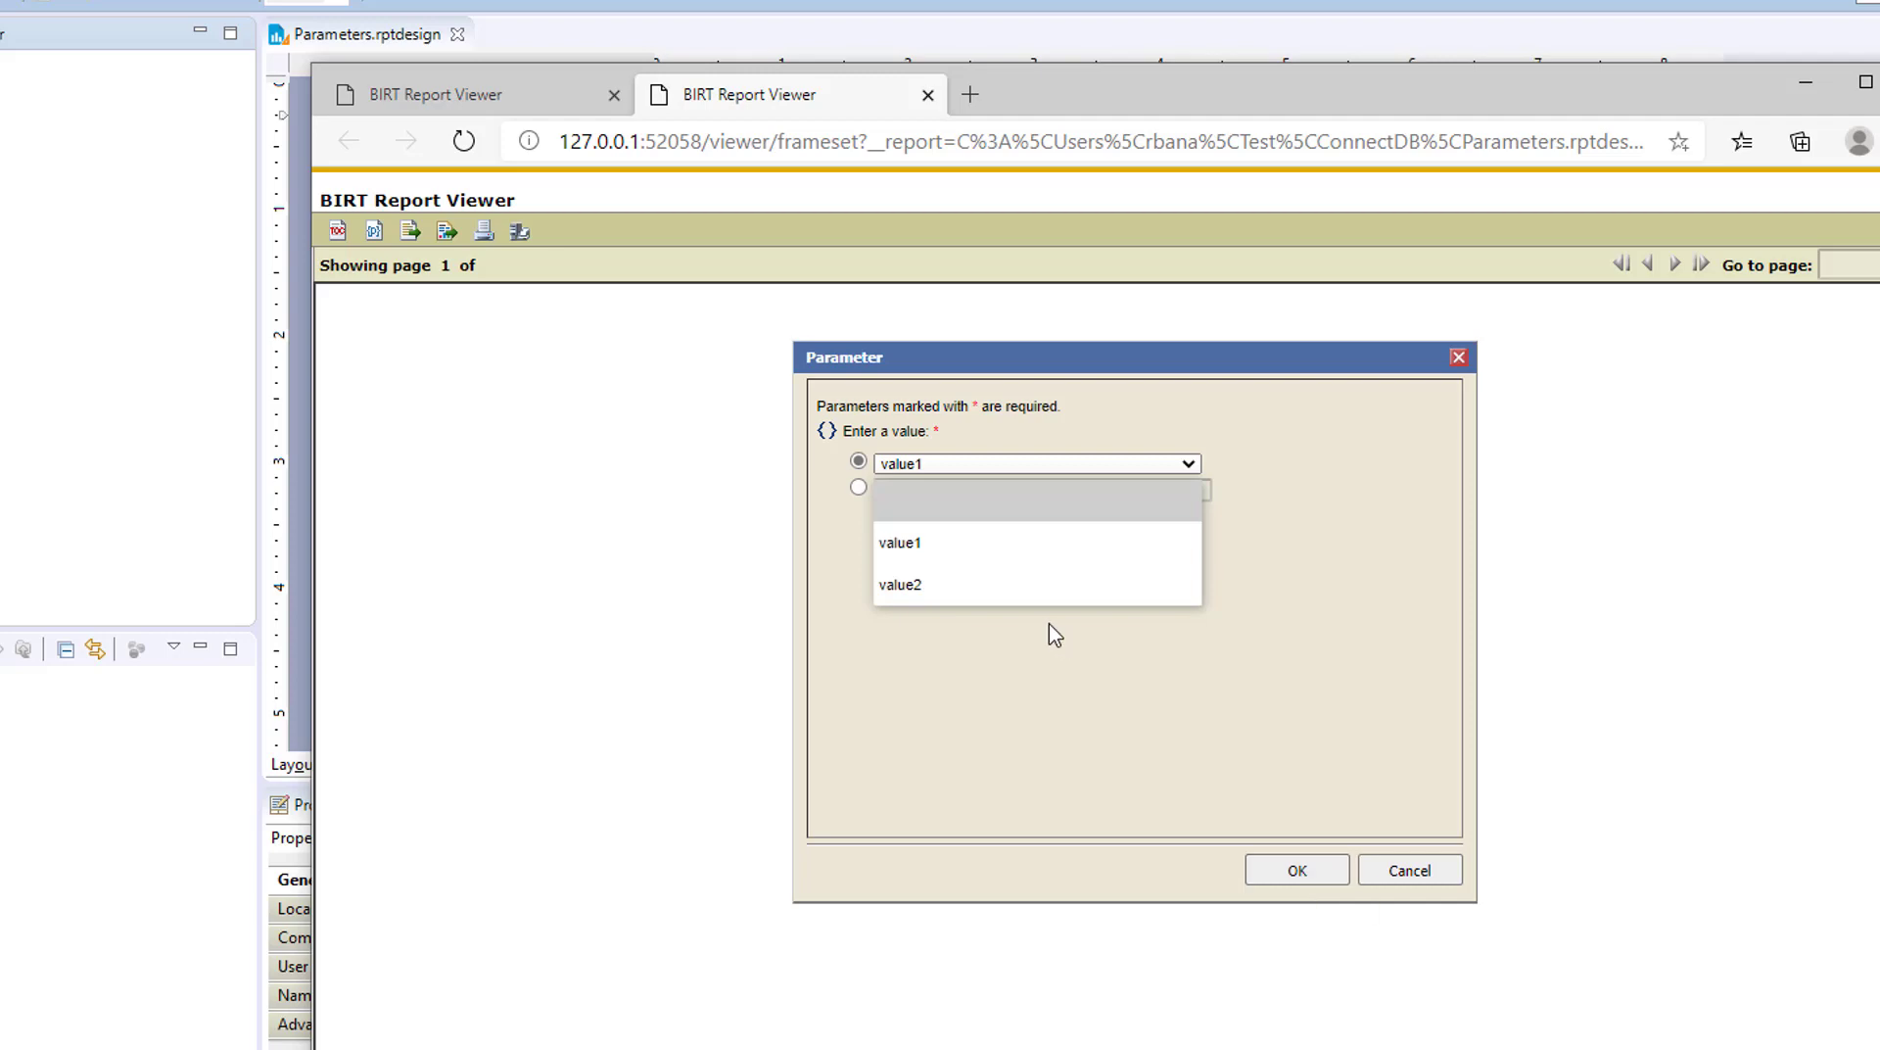
{"action": "left_click", "coordinate": [1028, 546]}
{"action": "left_click", "coordinate": [1297, 870]}
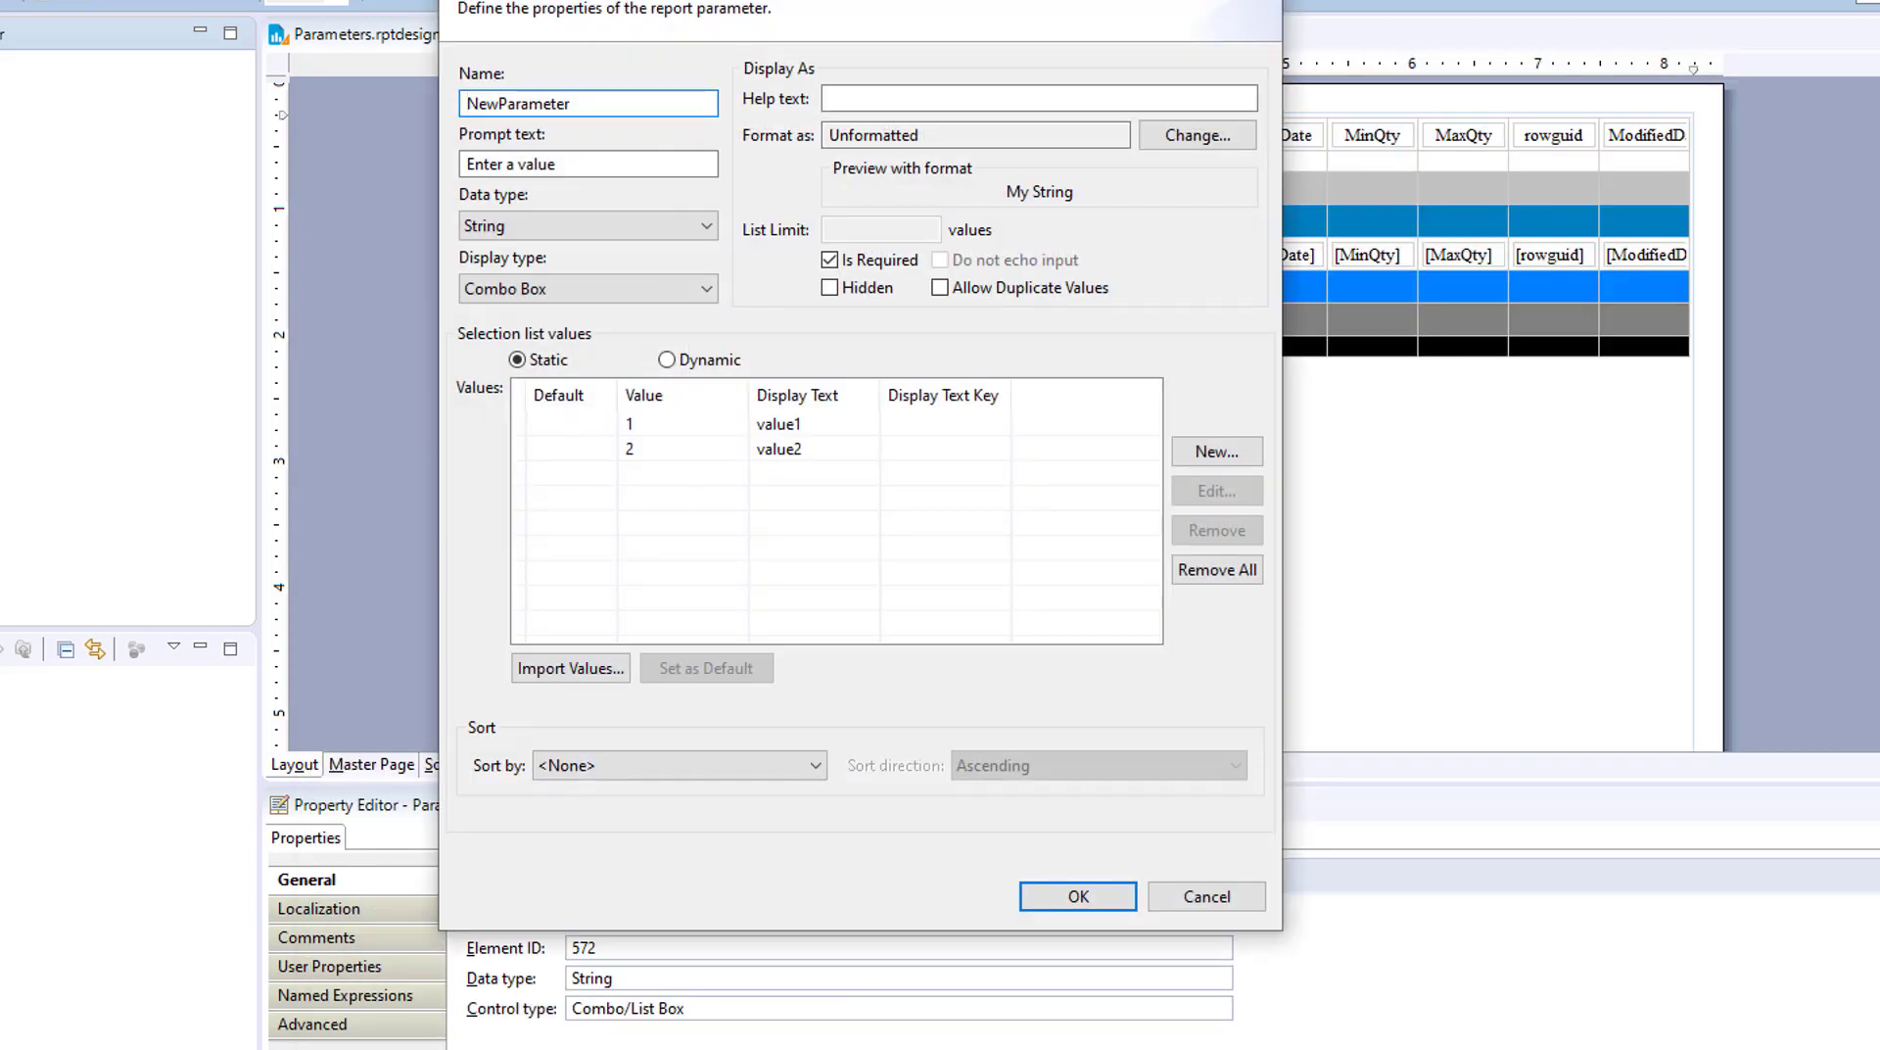
Change NewParameter's display type to List Box, allow multiple values and save the parameter.
{"action": "left_click", "coordinate": [692, 287]}
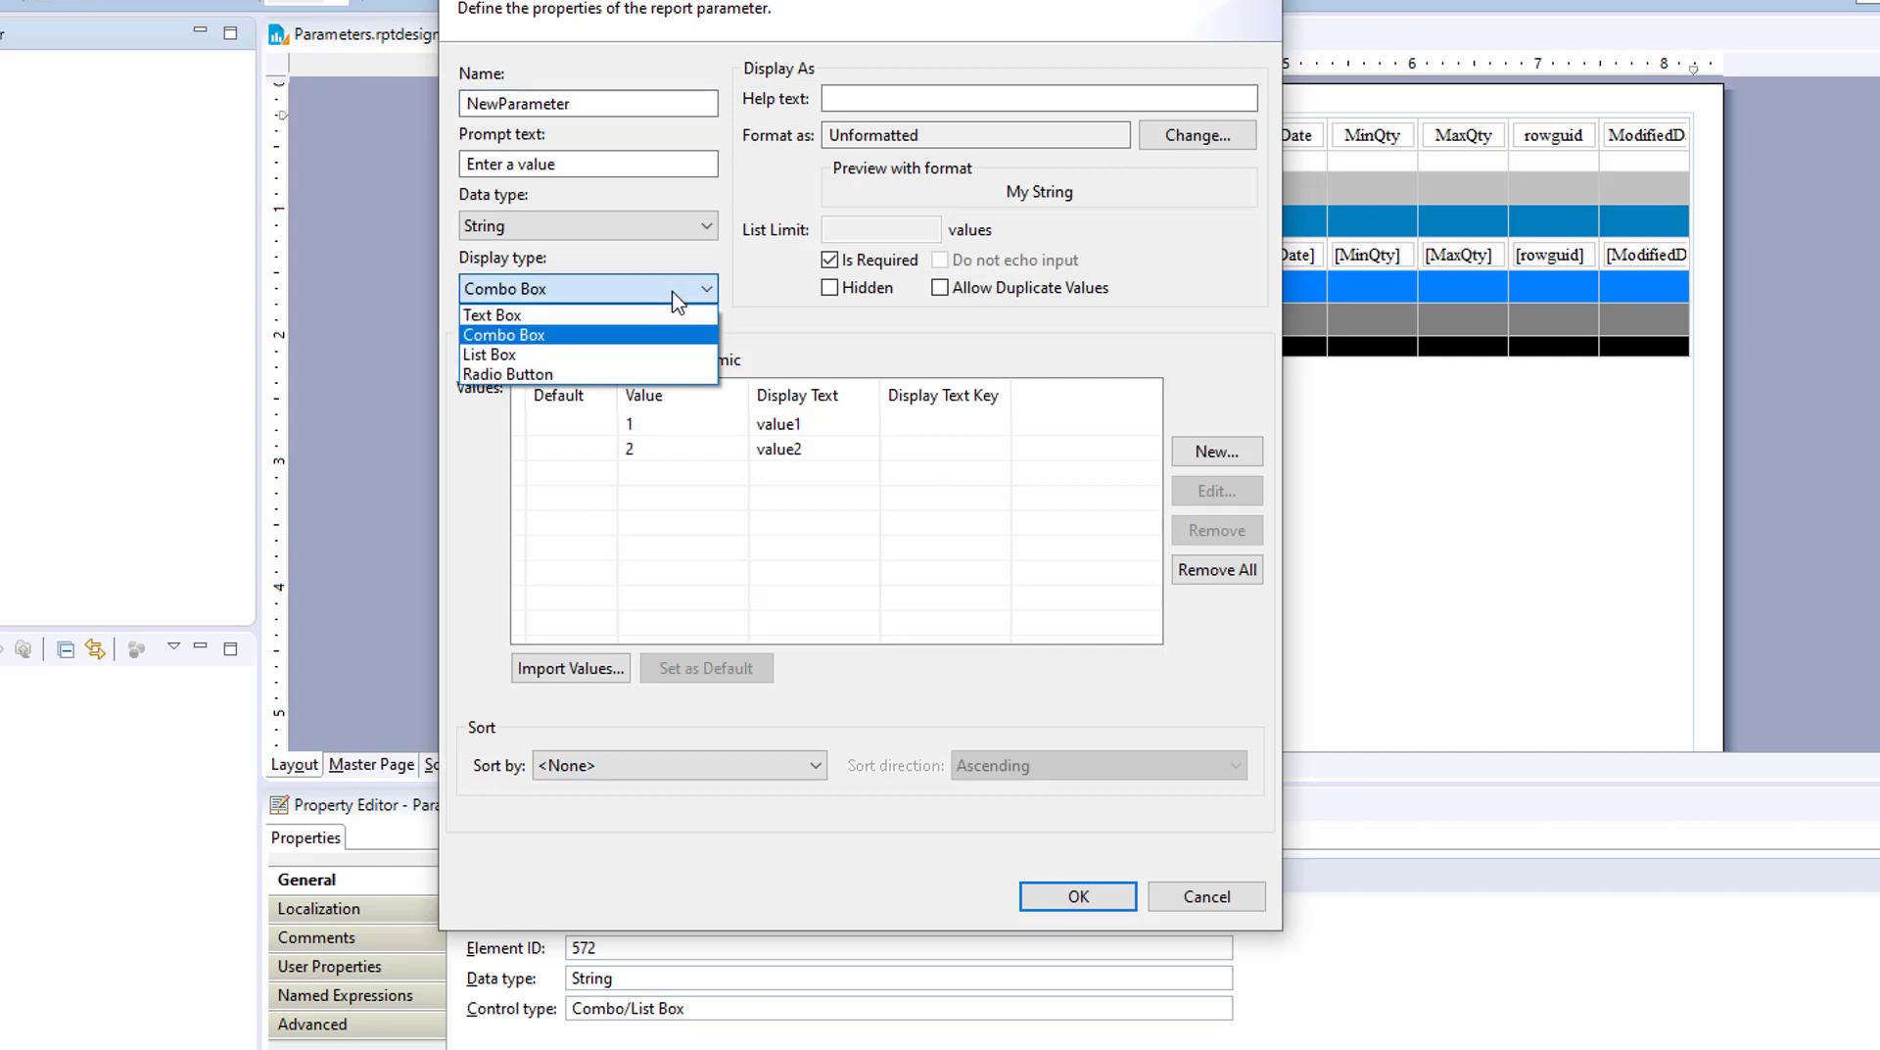
{"action": "left_click", "coordinate": [636, 354]}
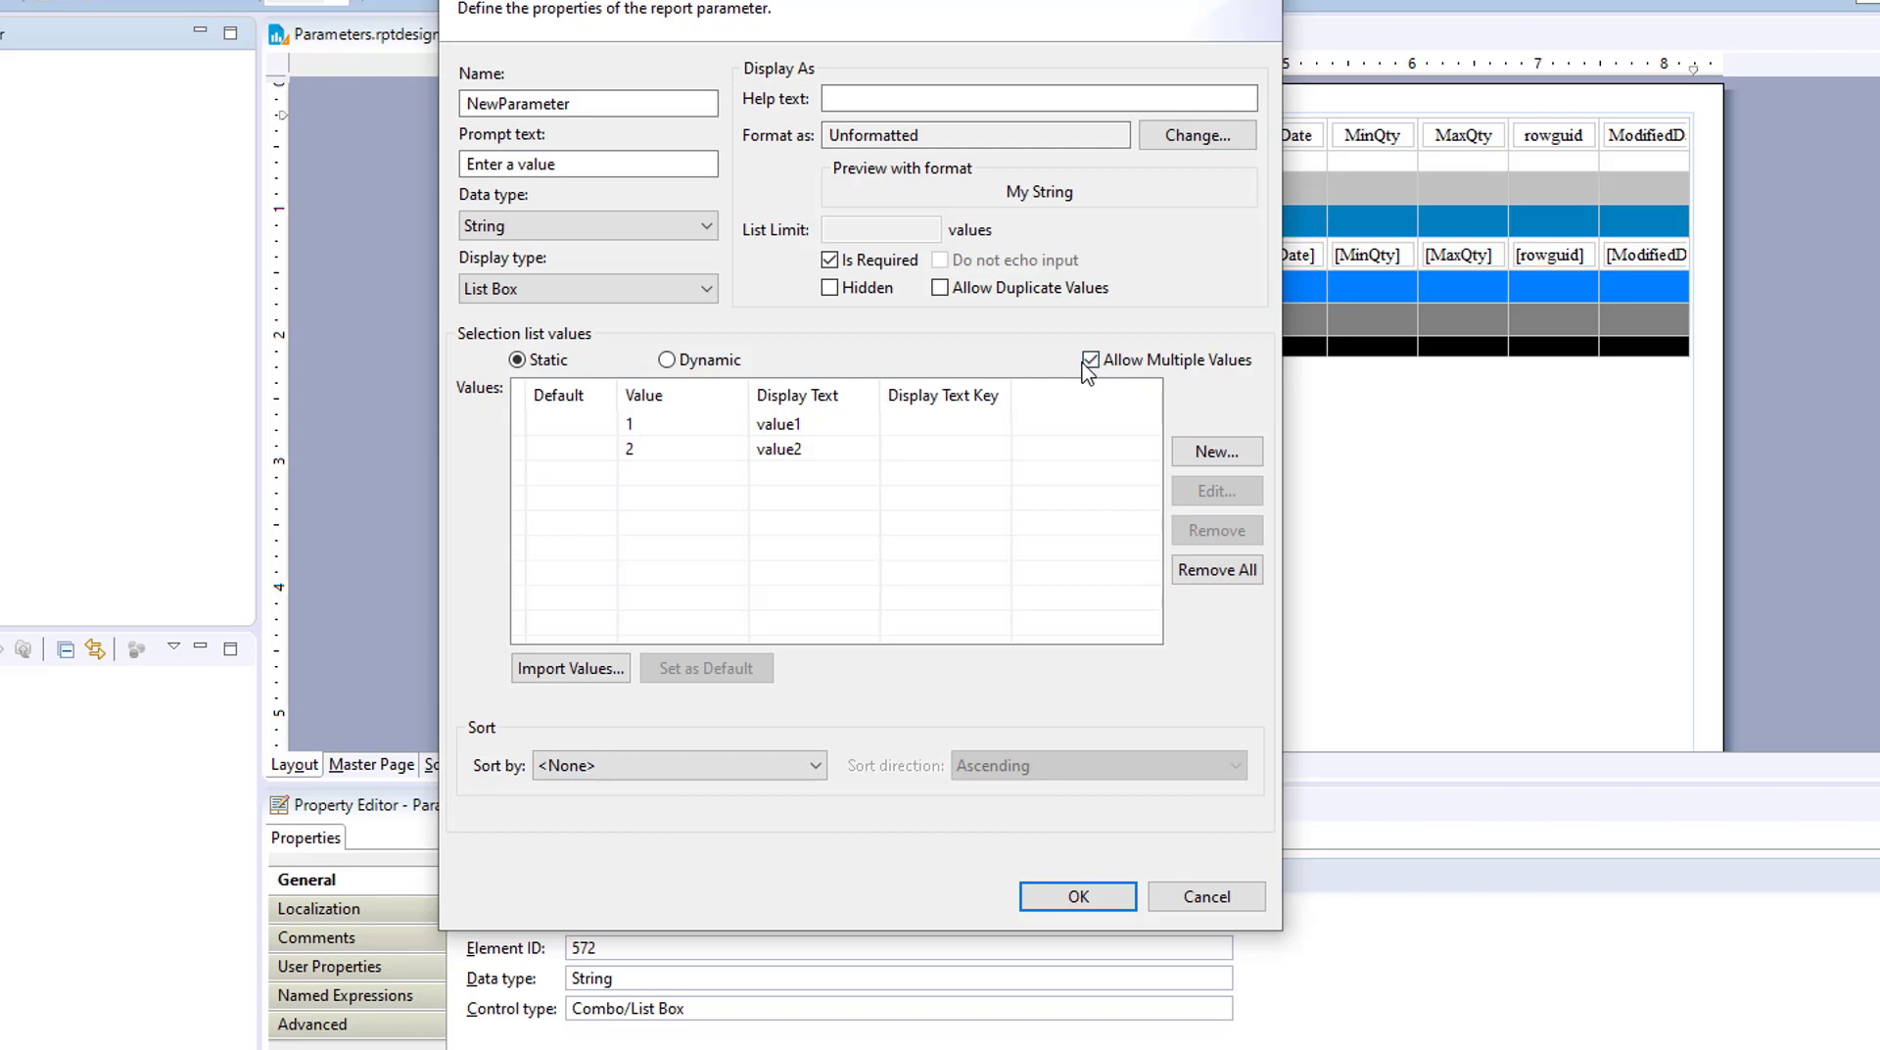
{"action": "left_click", "coordinate": [1093, 894]}
Preview the report in the web viewer and run it with both value1 and value2 selected in the parameter list.
{"action": "left_click", "coordinate": [2, 2]}
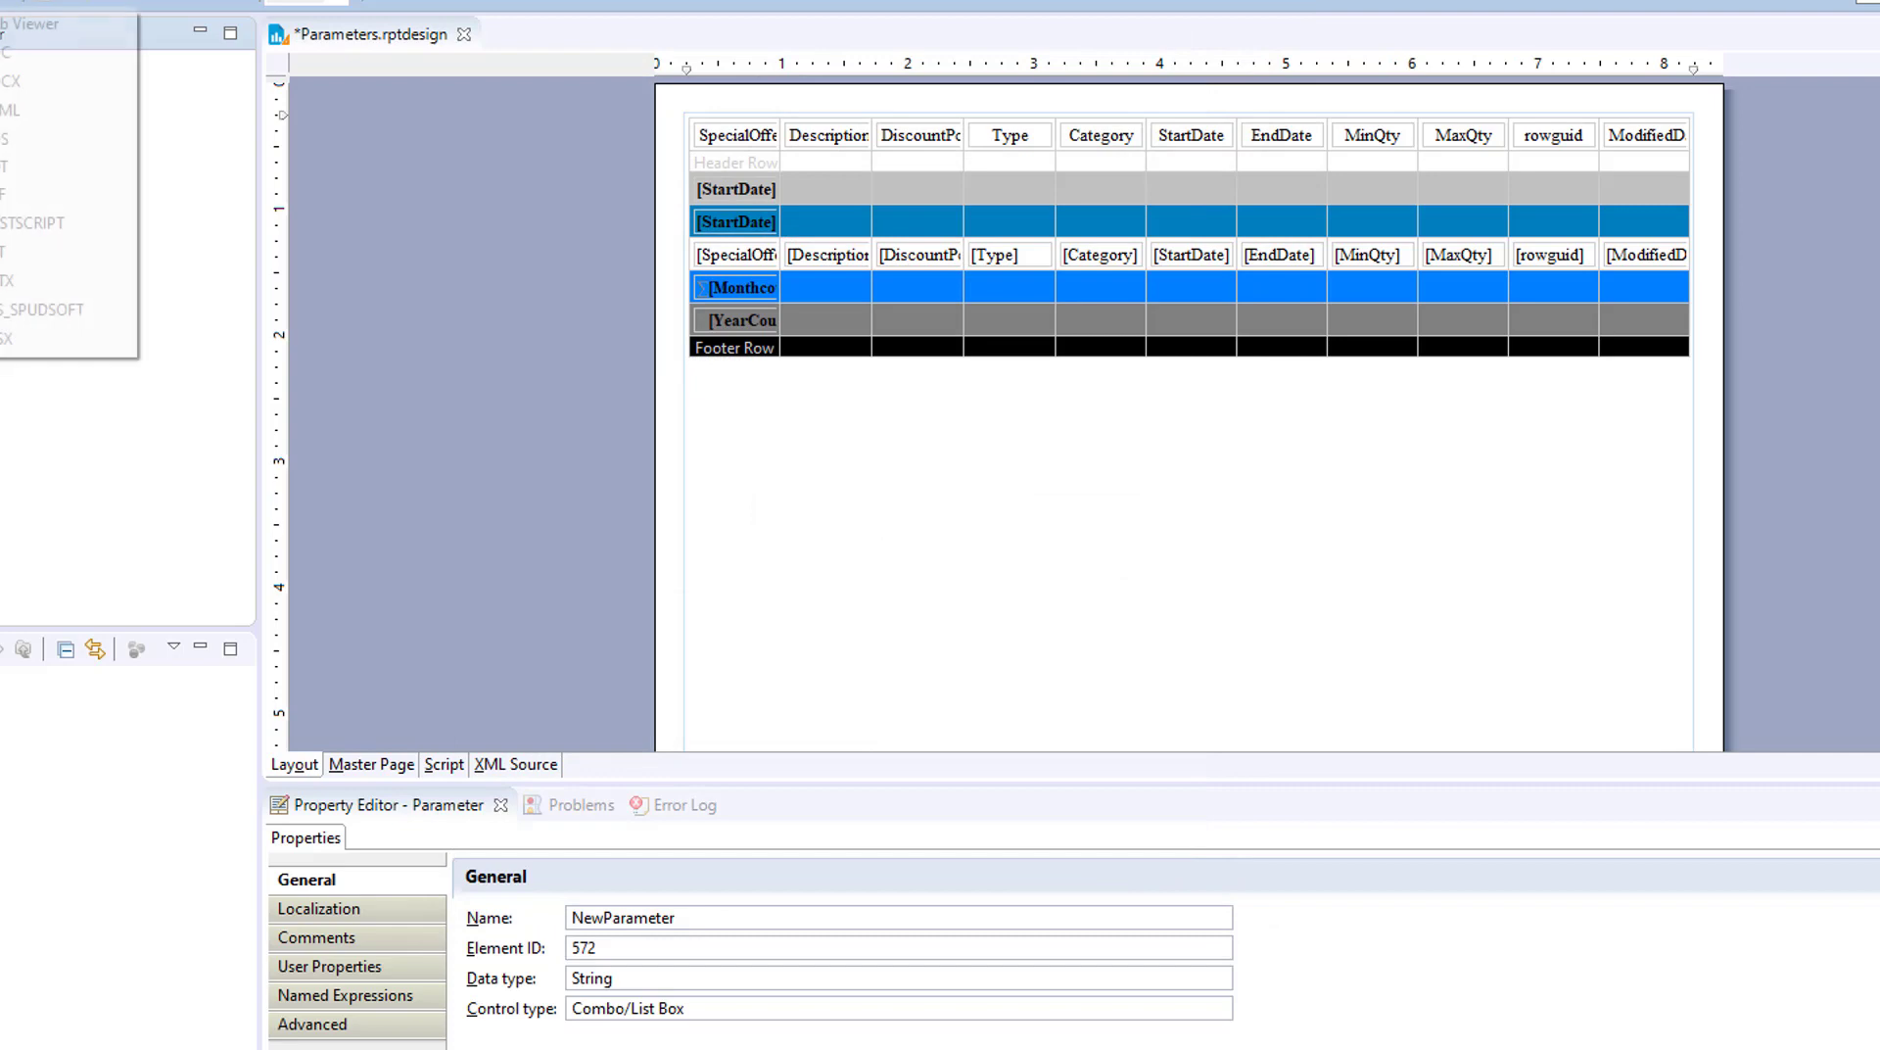
{"action": "left_click", "coordinate": [4, 23]}
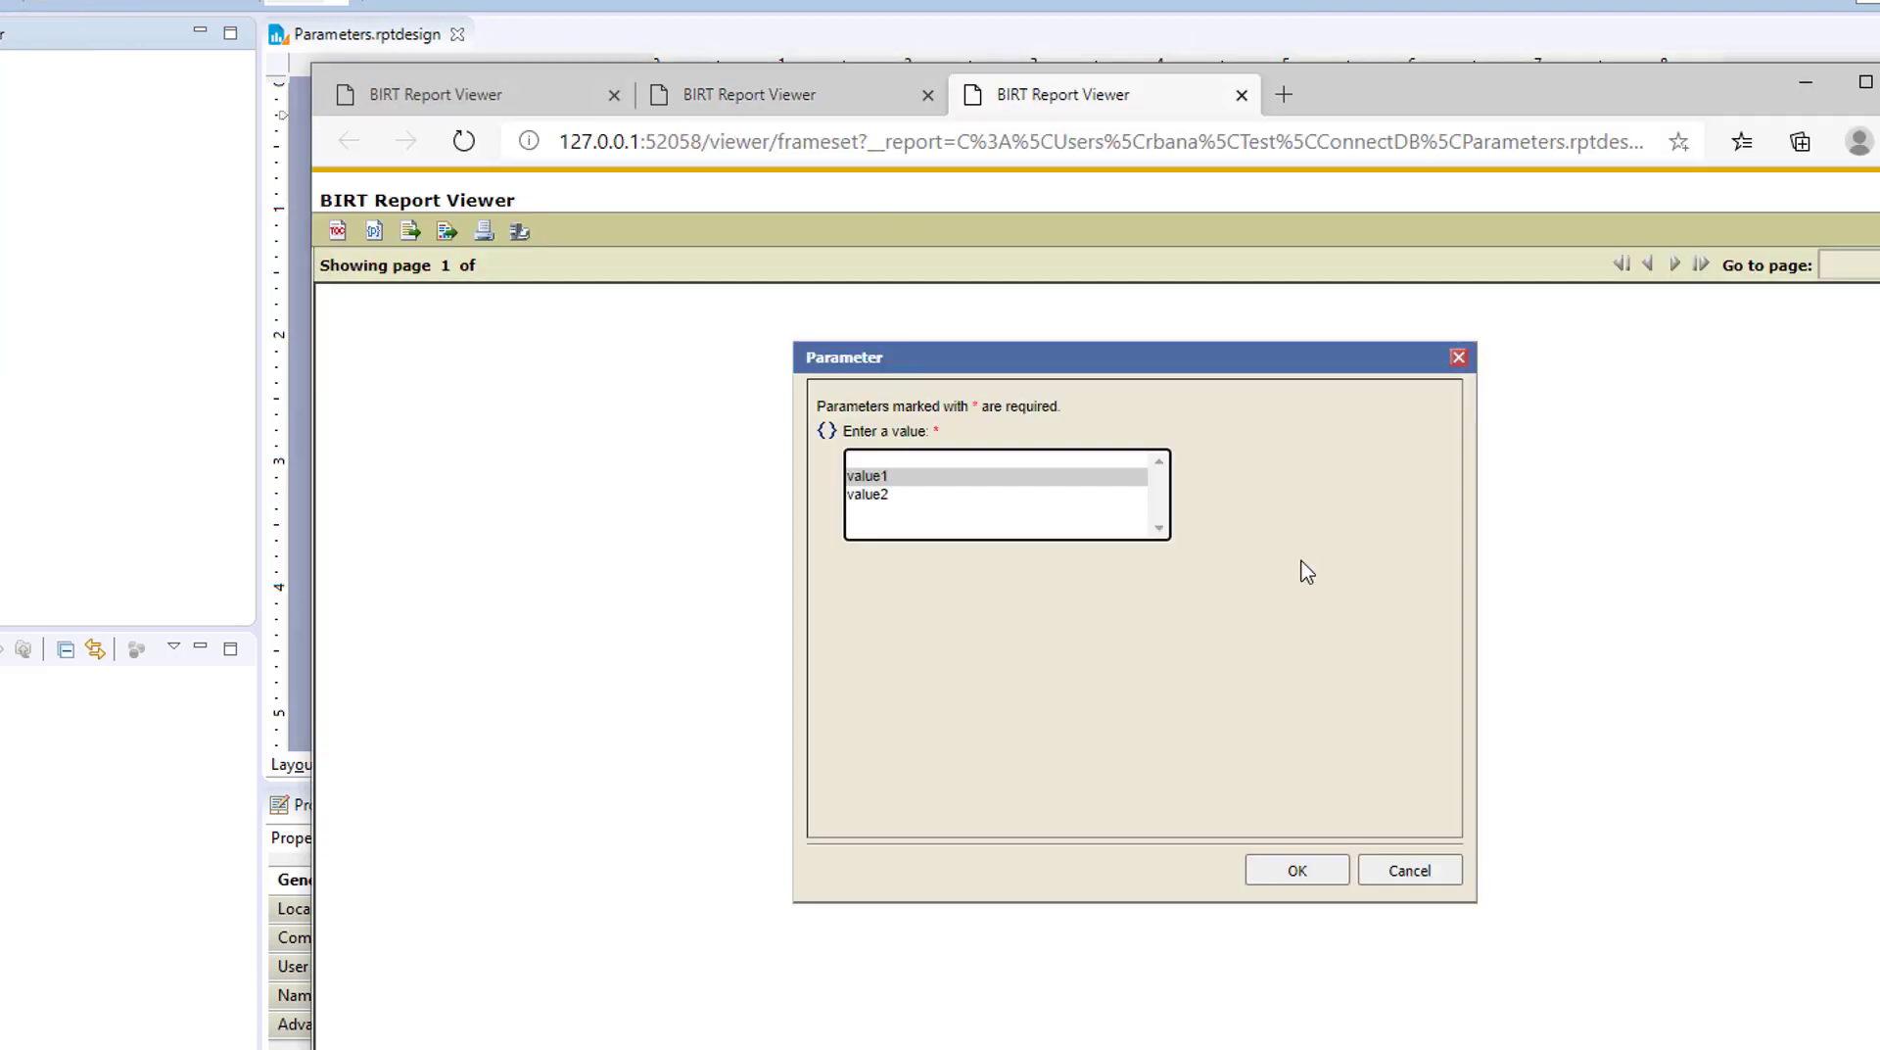
{"action": "left_click", "coordinate": [906, 459]}
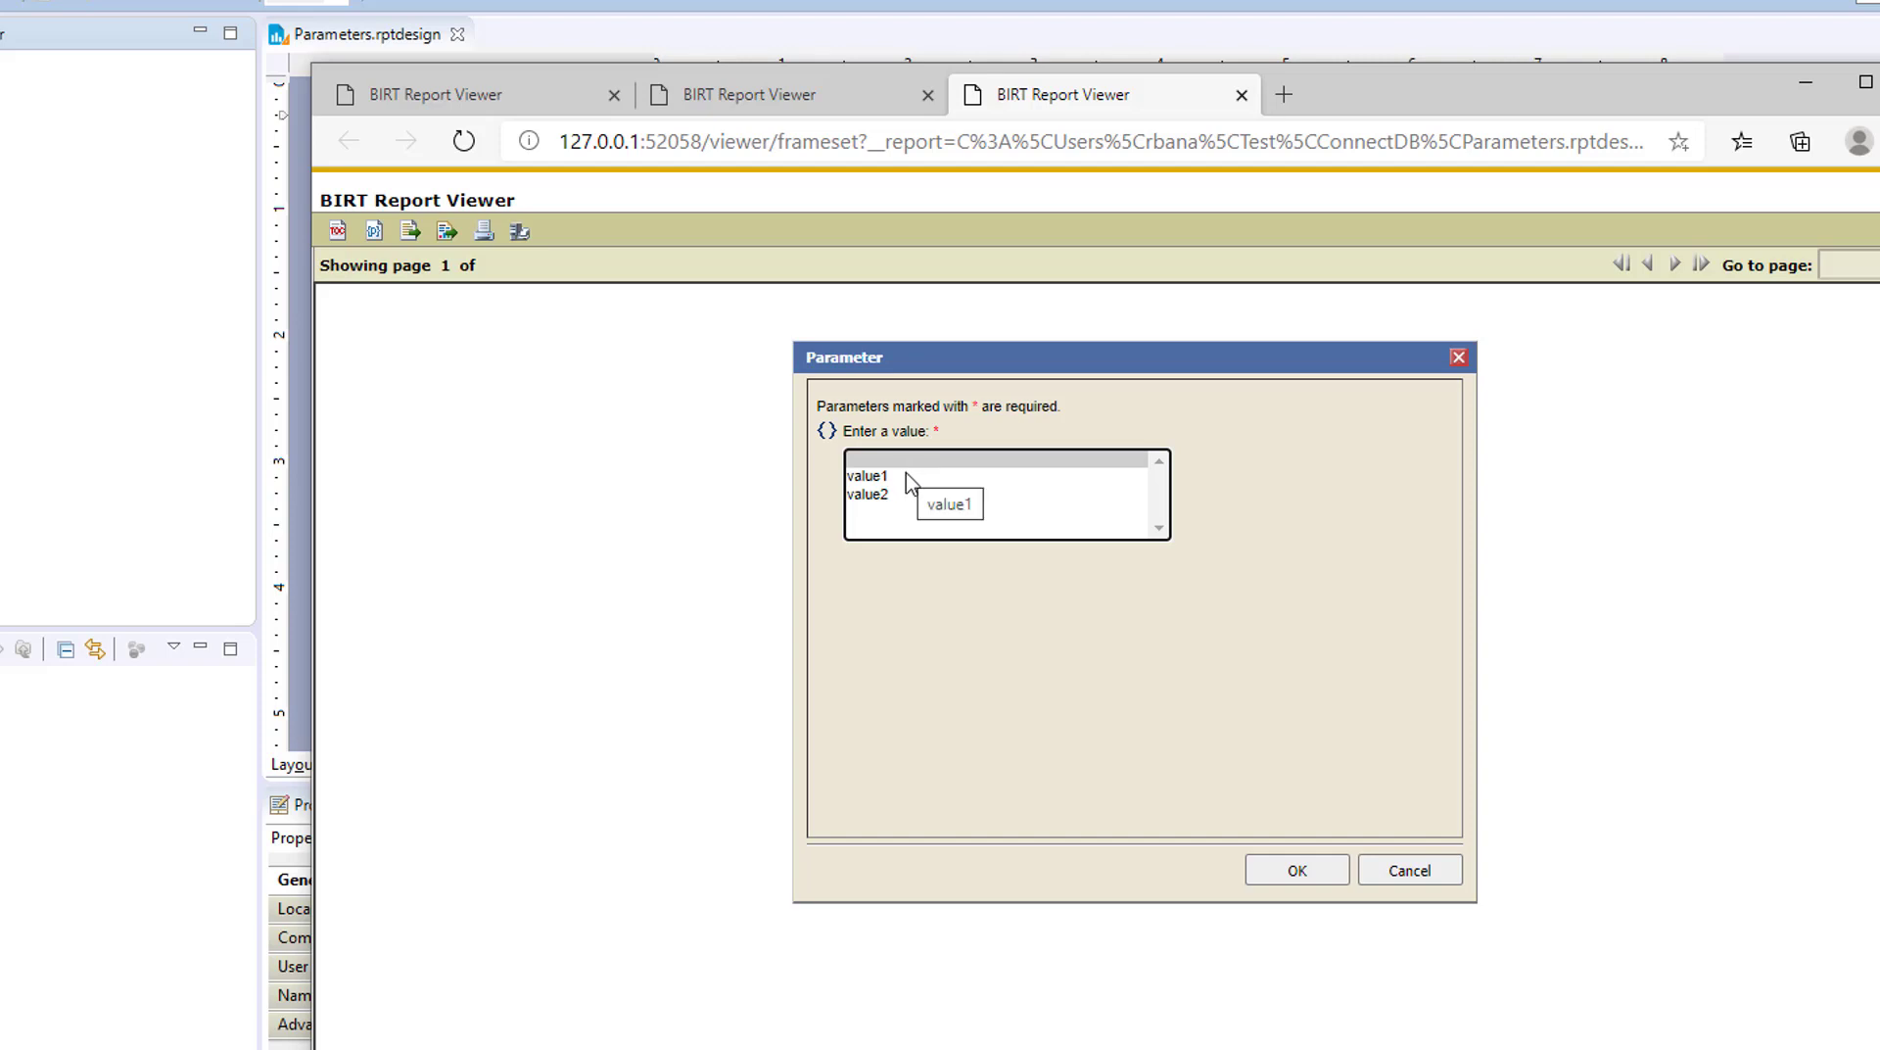
{"action": "left_click", "coordinate": [909, 479]}
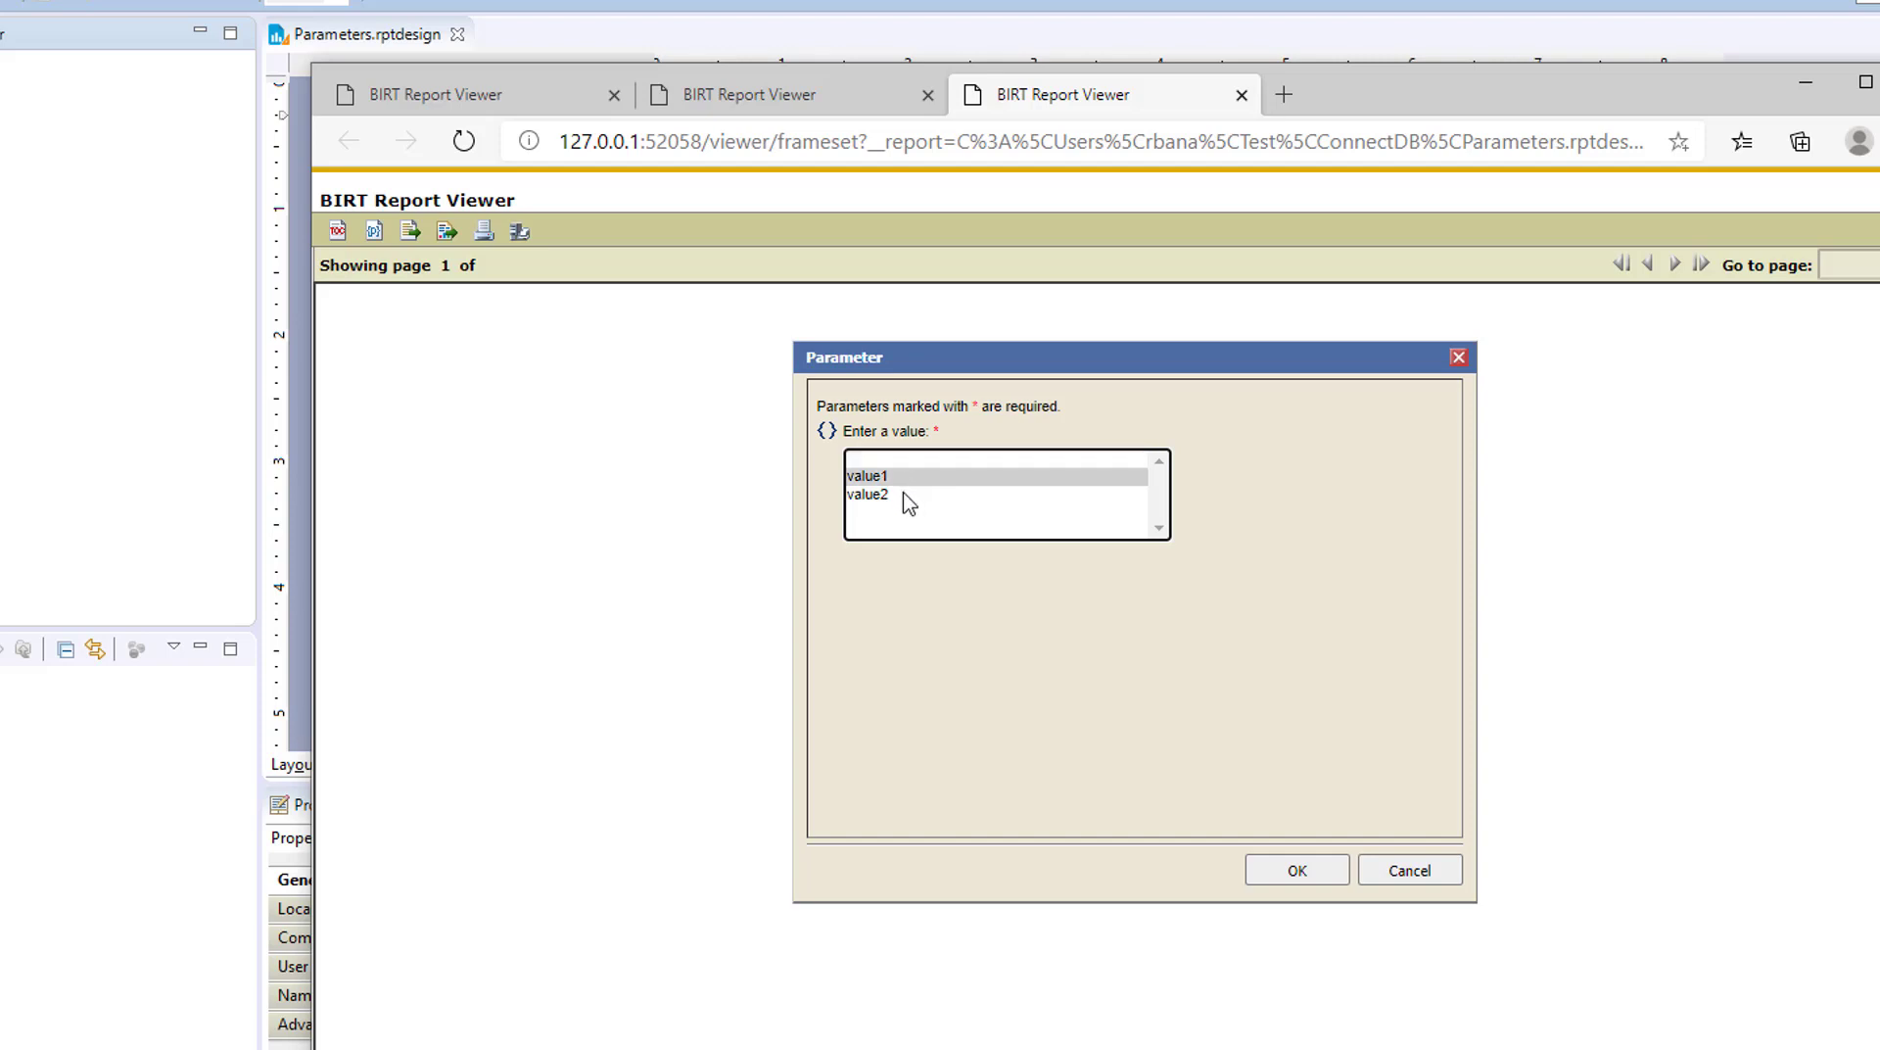
{"action": "left_click", "coordinate": [905, 496], "text": "ctrl"}
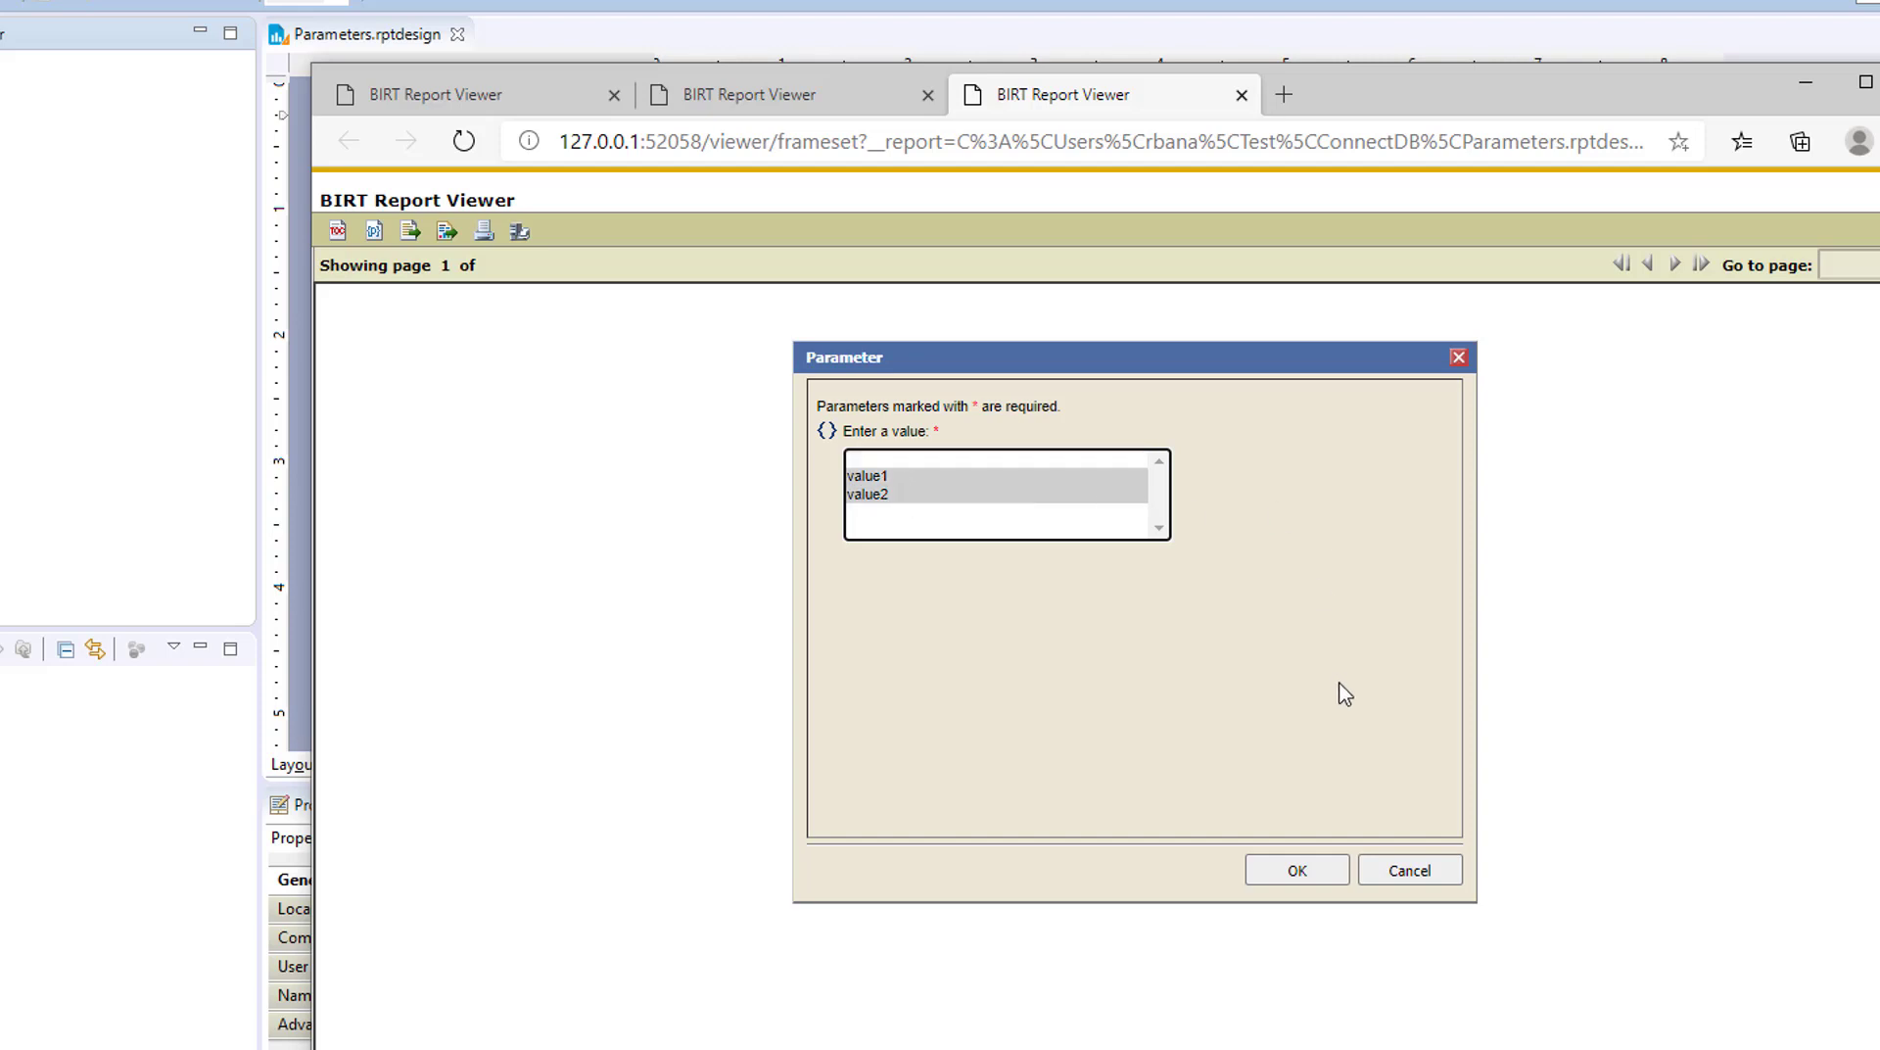
{"action": "left_click", "coordinate": [1291, 870]}
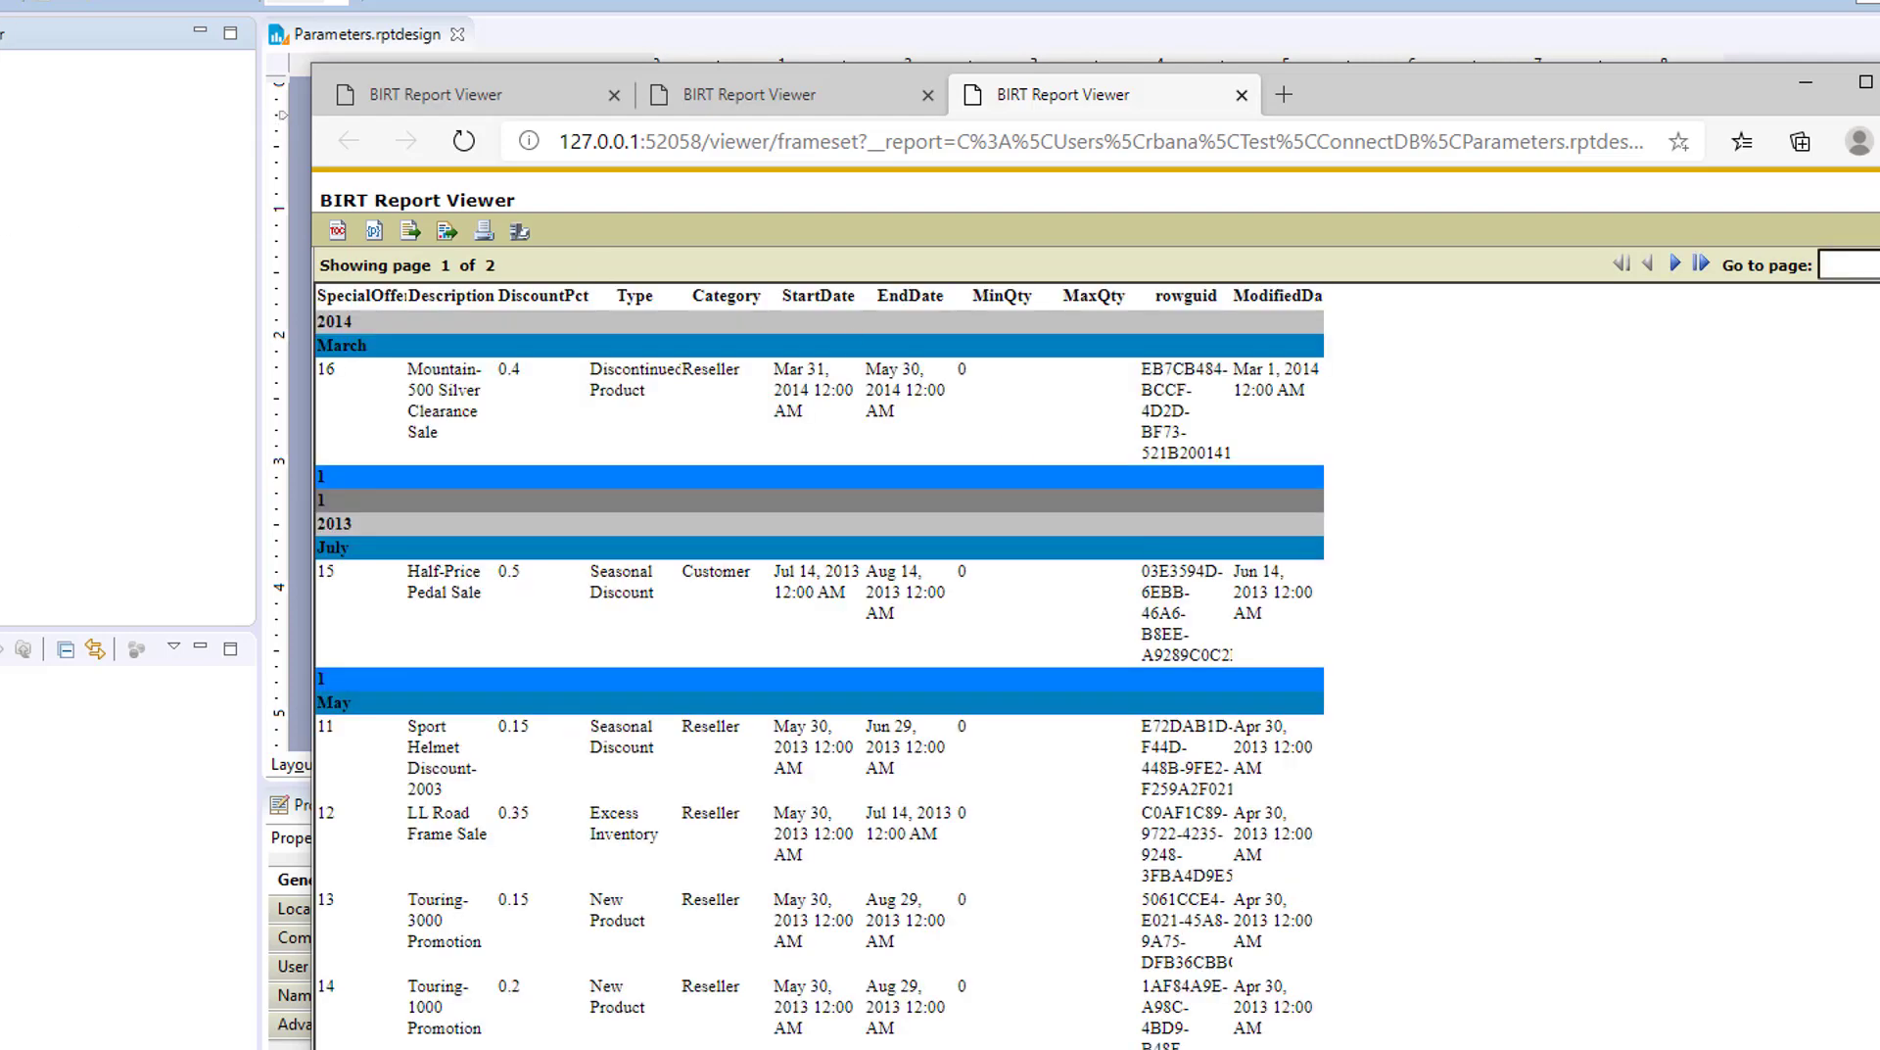
Reopen NewParameter, change its display type to Radio Button and save it.
{"action": "left_click", "coordinate": [2, 3]}
{"action": "double_click", "coordinate": [2, 157]}
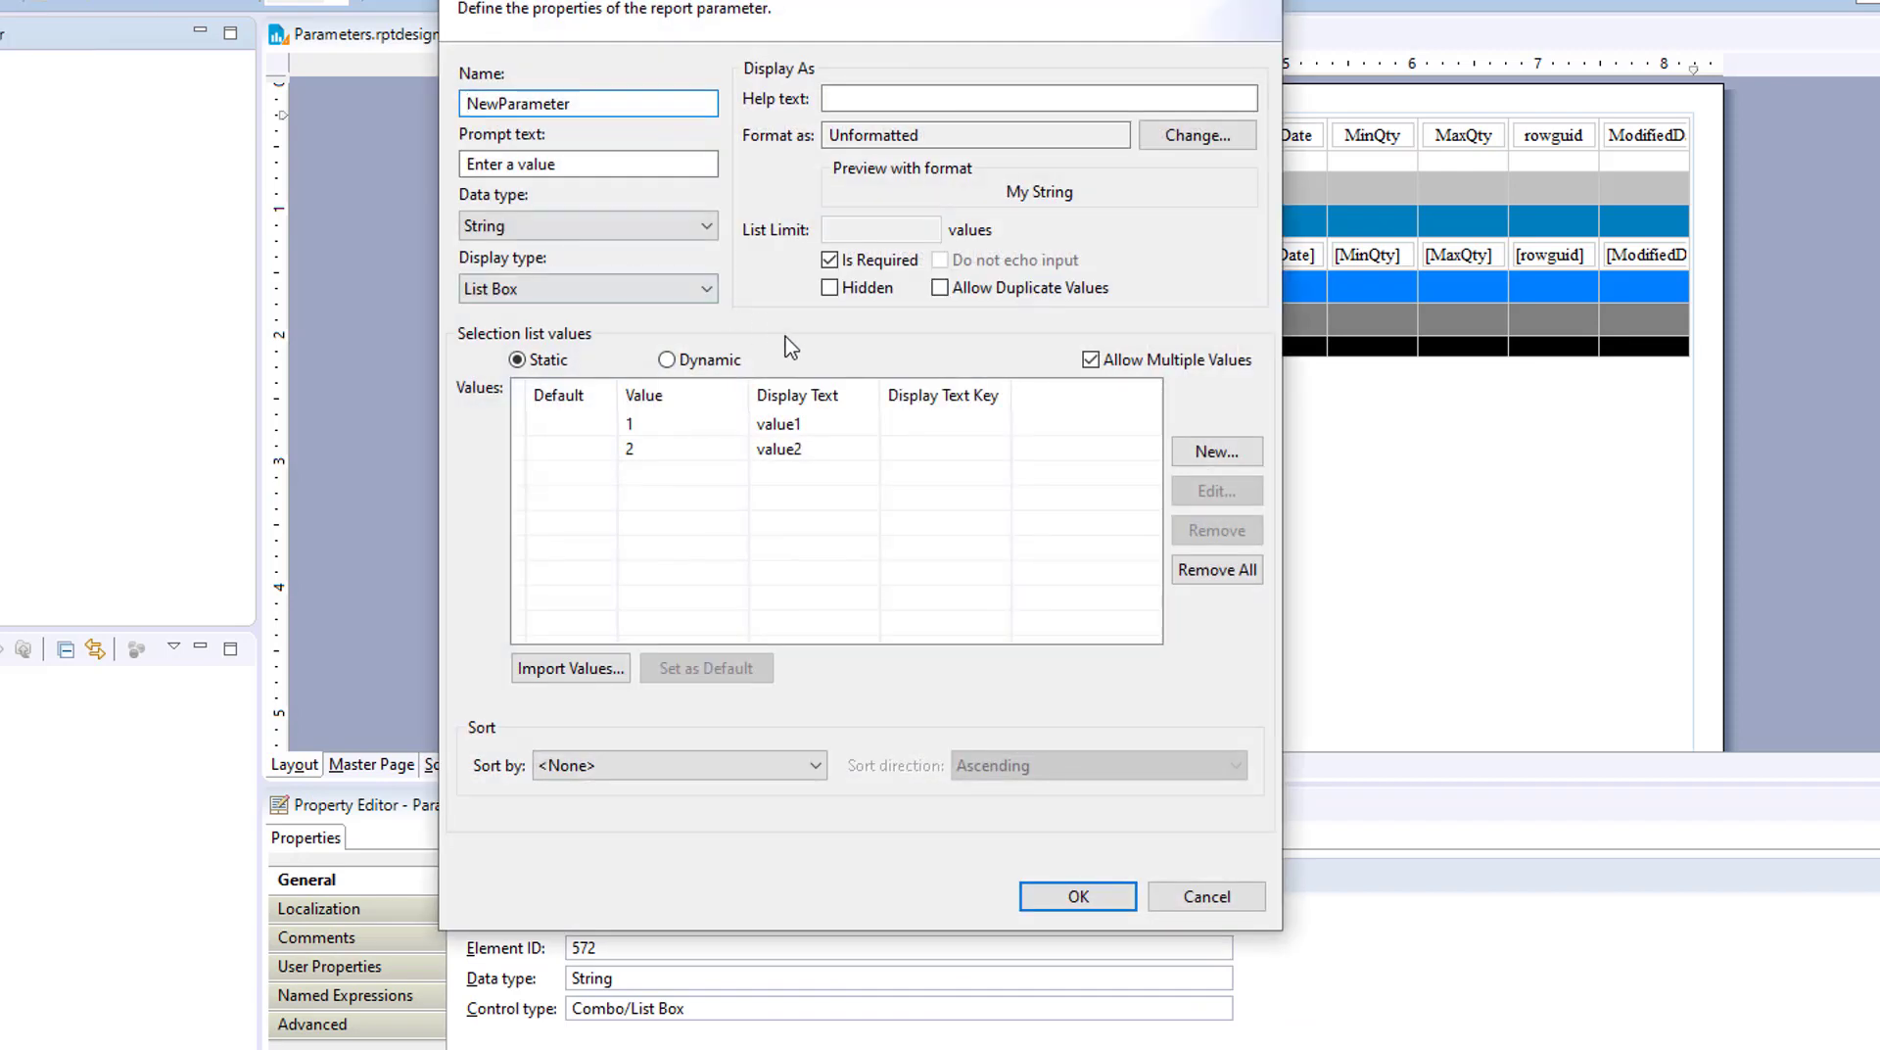
{"action": "left_click", "coordinate": [641, 293]}
{"action": "left_click", "coordinate": [617, 376]}
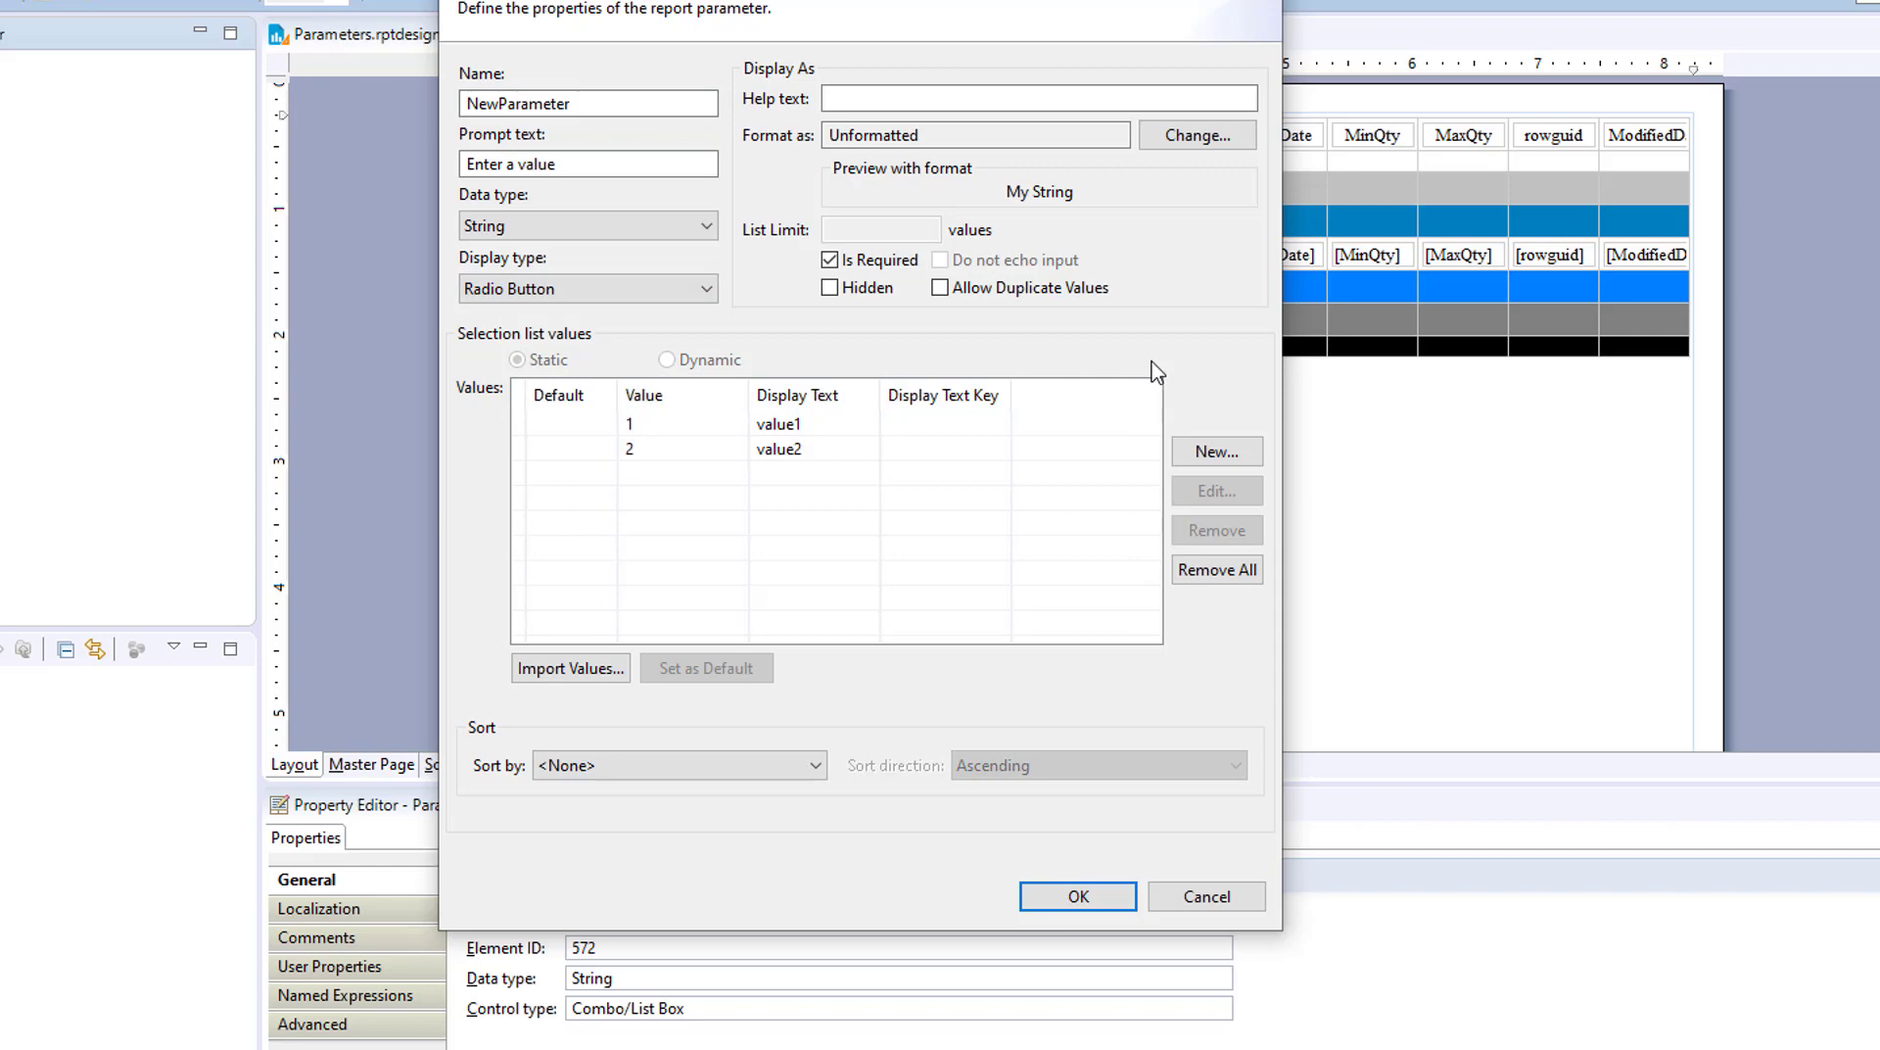
{"action": "left_click", "coordinate": [1077, 896]}
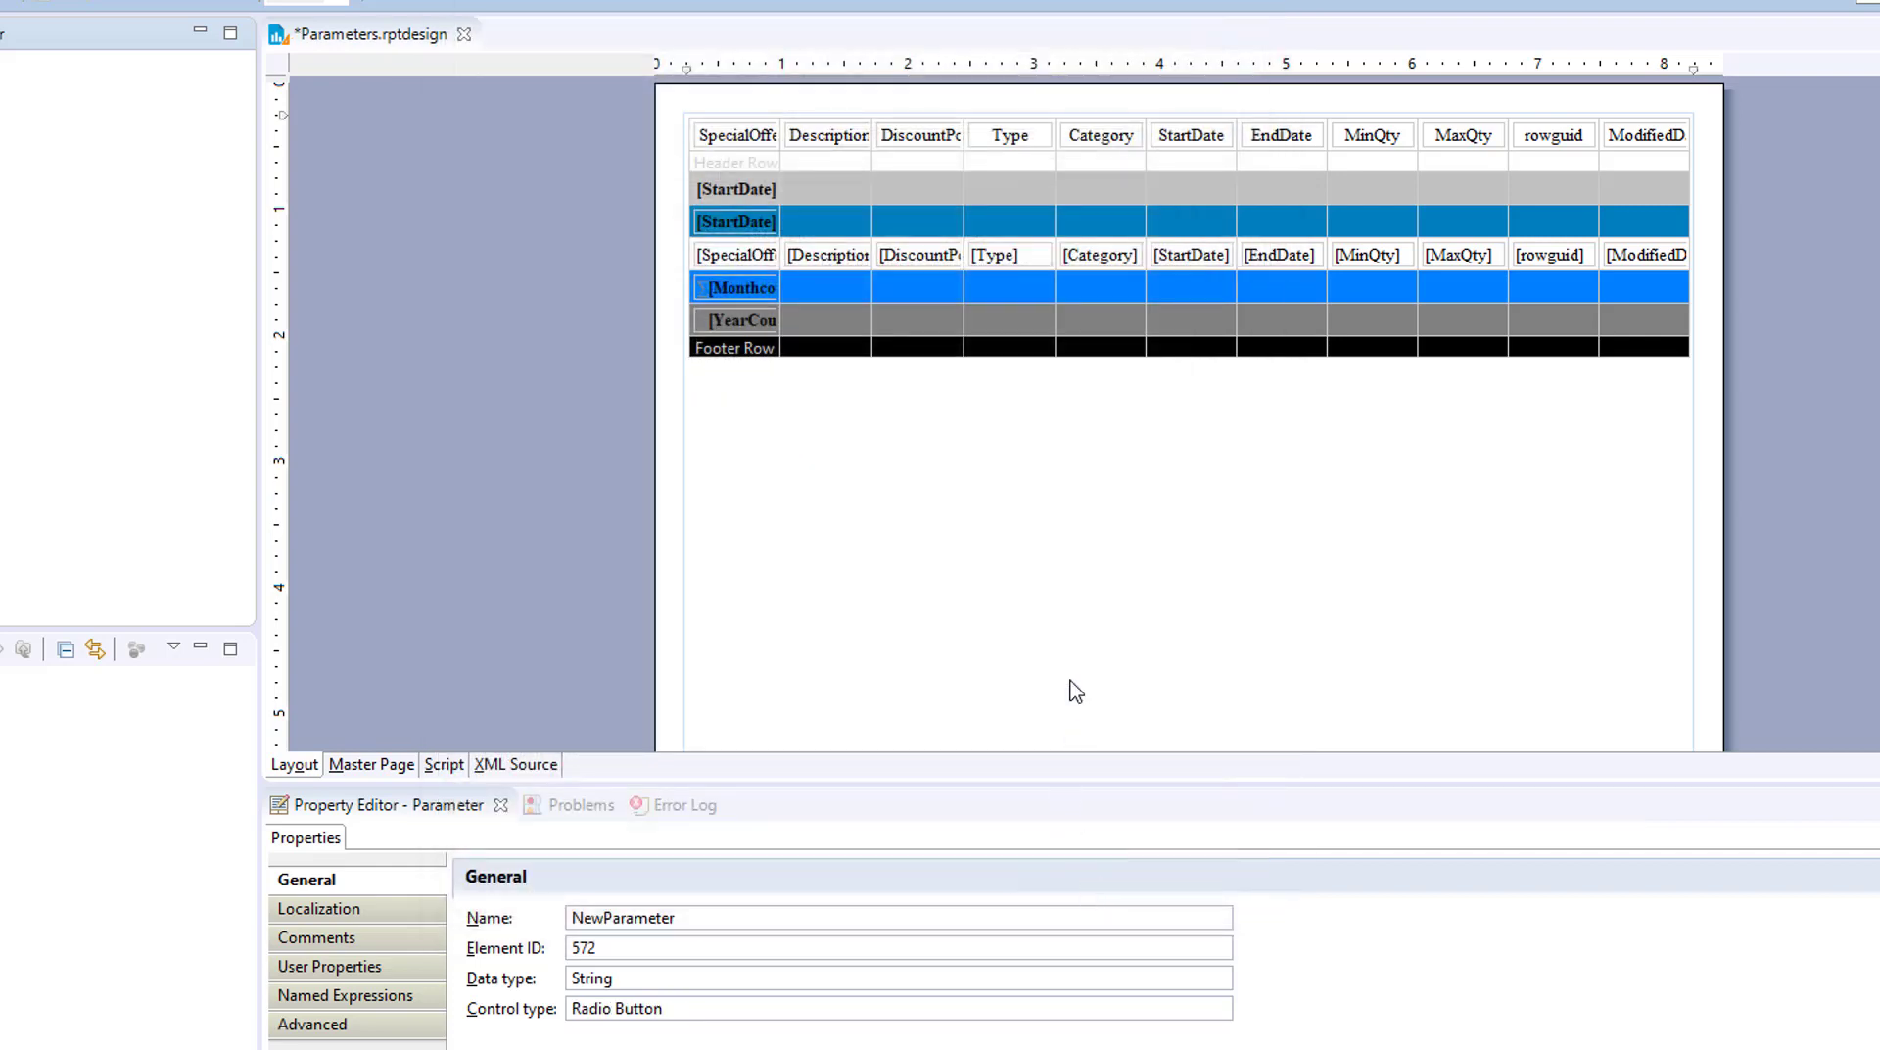
Preview the report in the web viewer, try switching between the two parameter choices and run it with value1.
{"action": "left_click", "coordinate": [3, 2]}
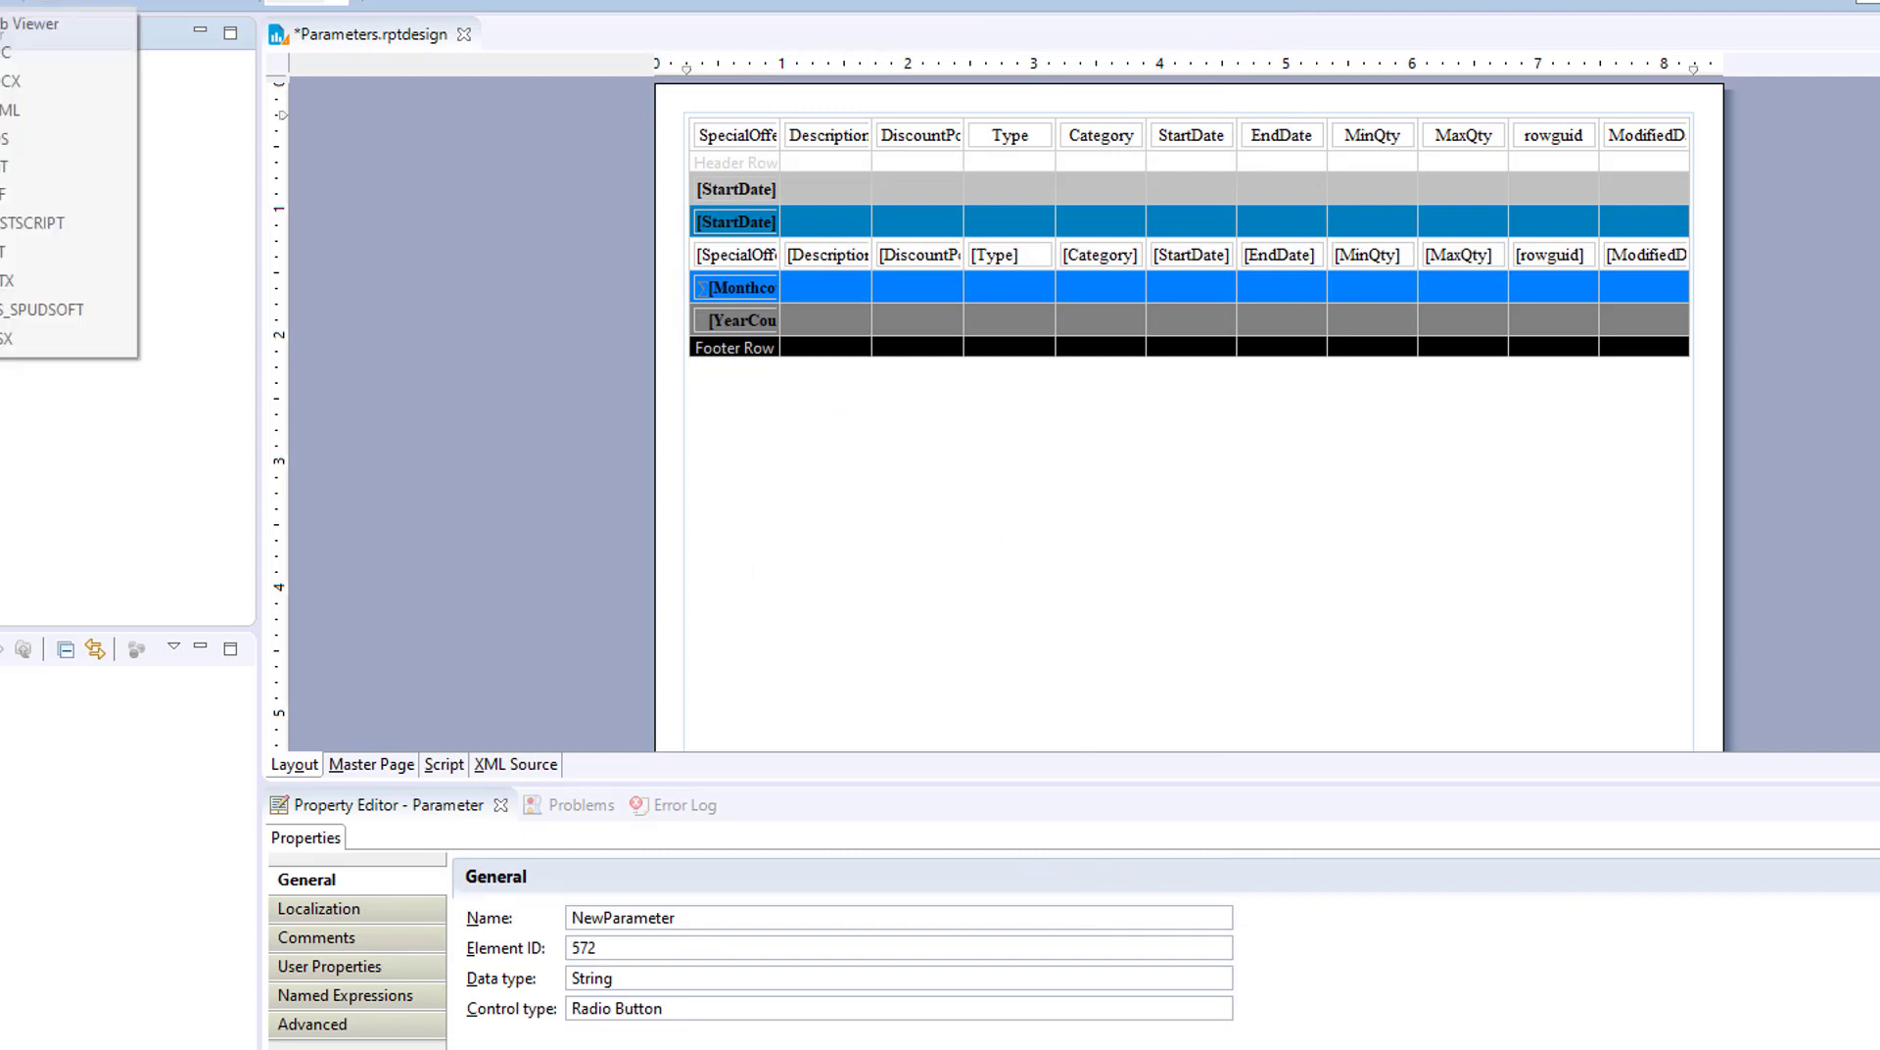
{"action": "left_click", "coordinate": [12, 22]}
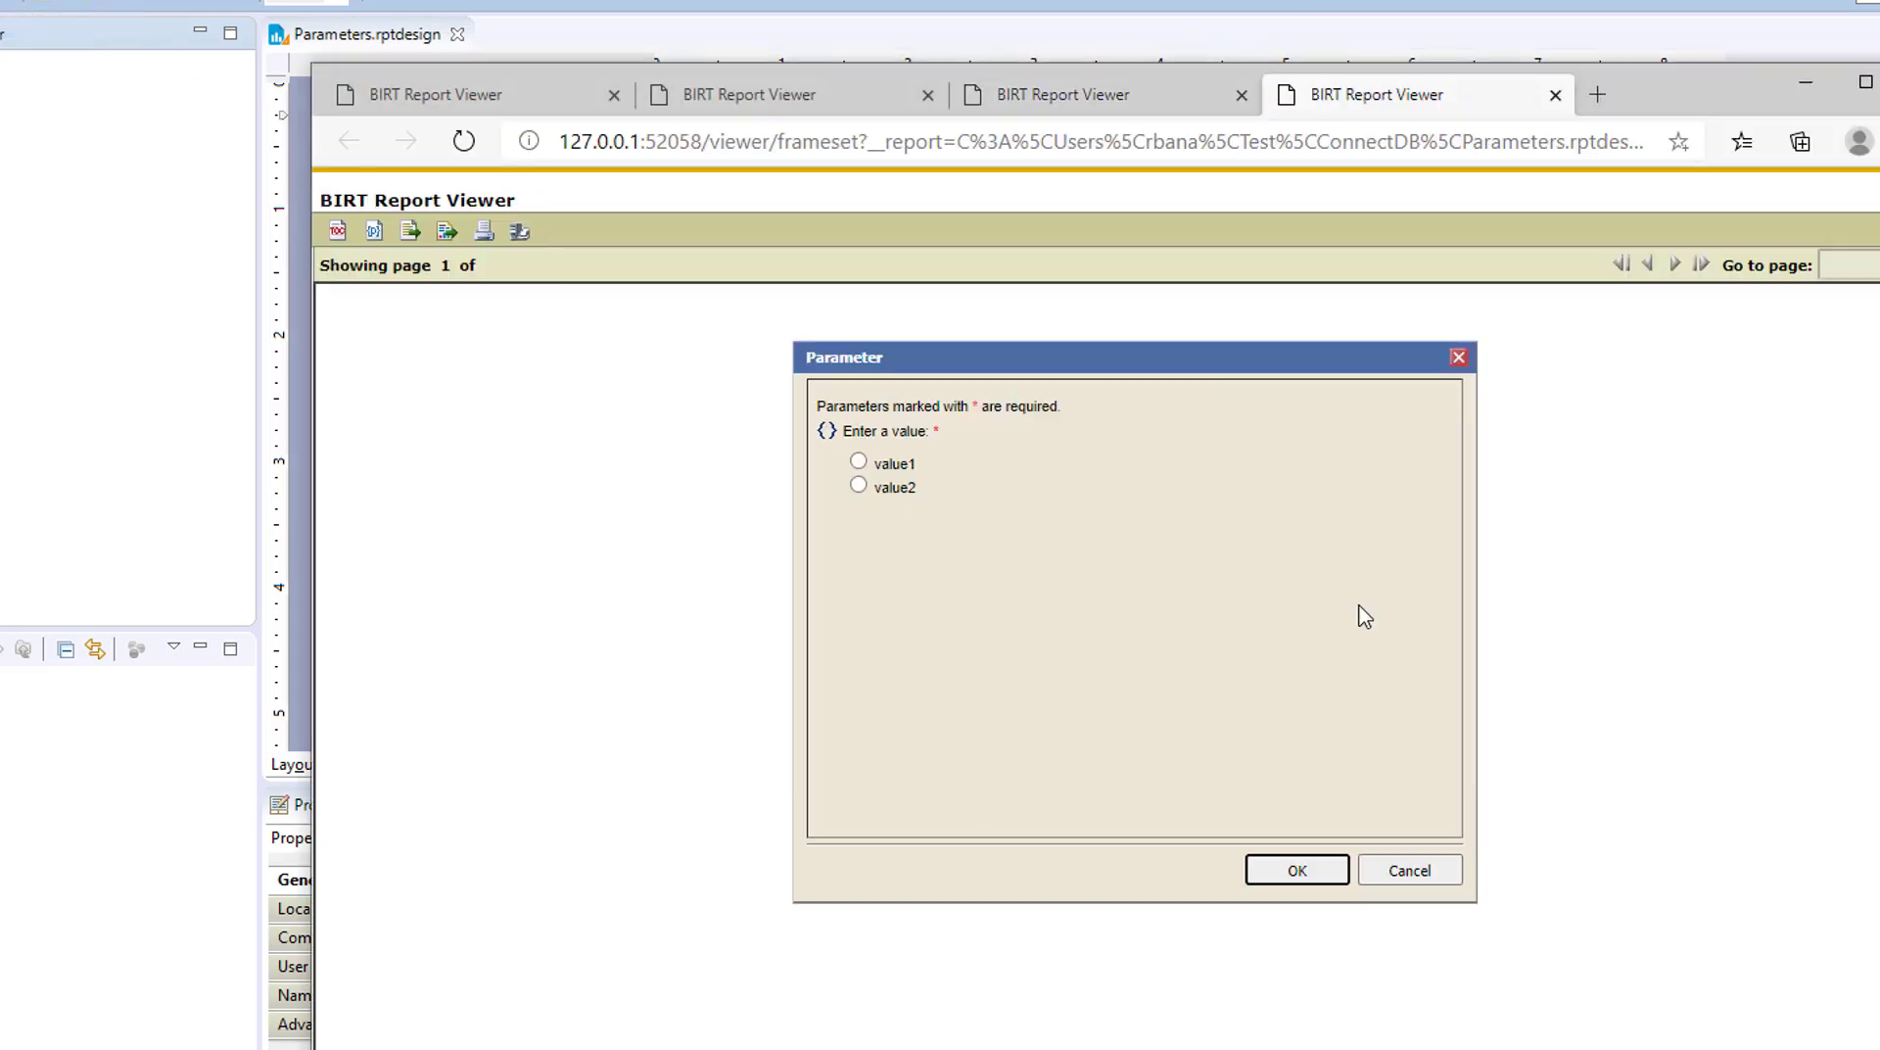
{"action": "left_click", "coordinate": [860, 470]}
{"action": "left_click", "coordinate": [859, 486]}
{"action": "left_click", "coordinate": [859, 463]}
{"action": "left_click", "coordinate": [859, 484]}
{"action": "left_click", "coordinate": [859, 463]}
{"action": "left_click", "coordinate": [859, 486]}
{"action": "left_click", "coordinate": [859, 463]}
{"action": "left_click", "coordinate": [859, 486]}
{"action": "left_click", "coordinate": [859, 464]}
{"action": "left_click", "coordinate": [1298, 868]}
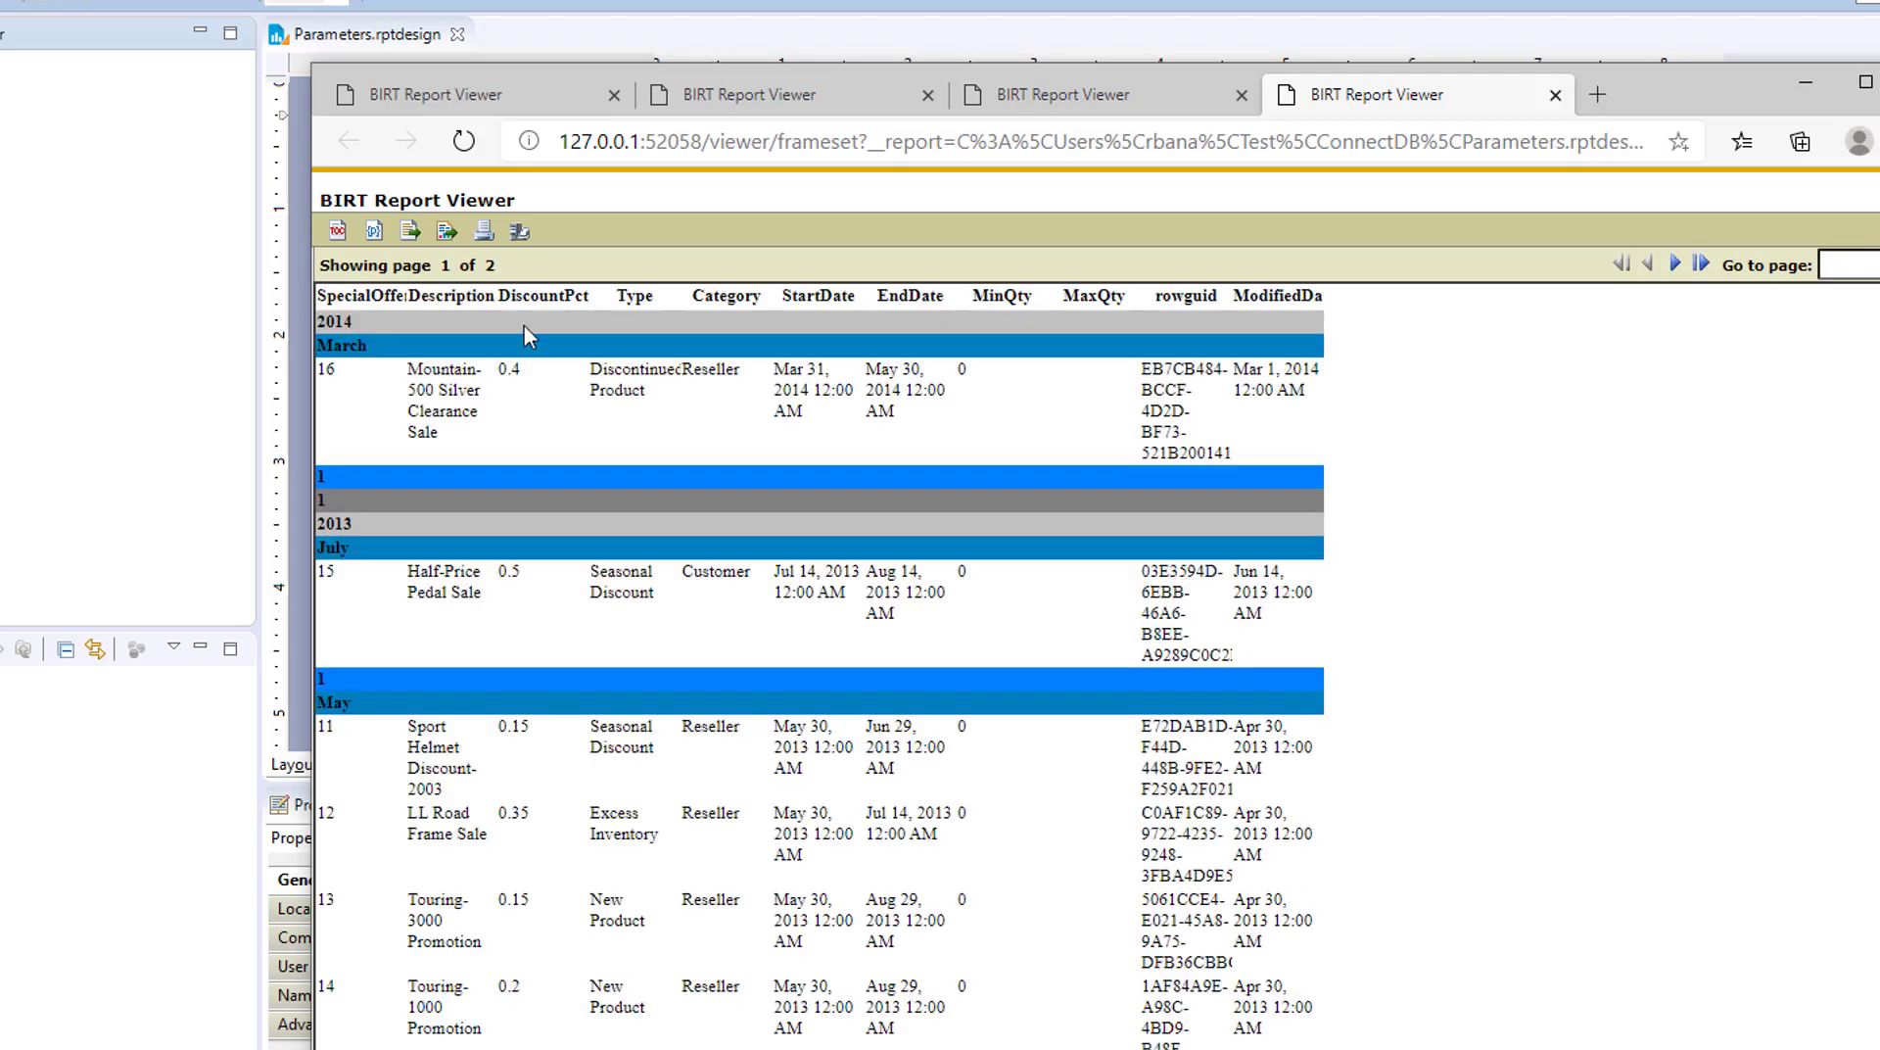
Reopen NewParameter, make it hidden and save it.
{"action": "double_click", "coordinate": [2, 92]}
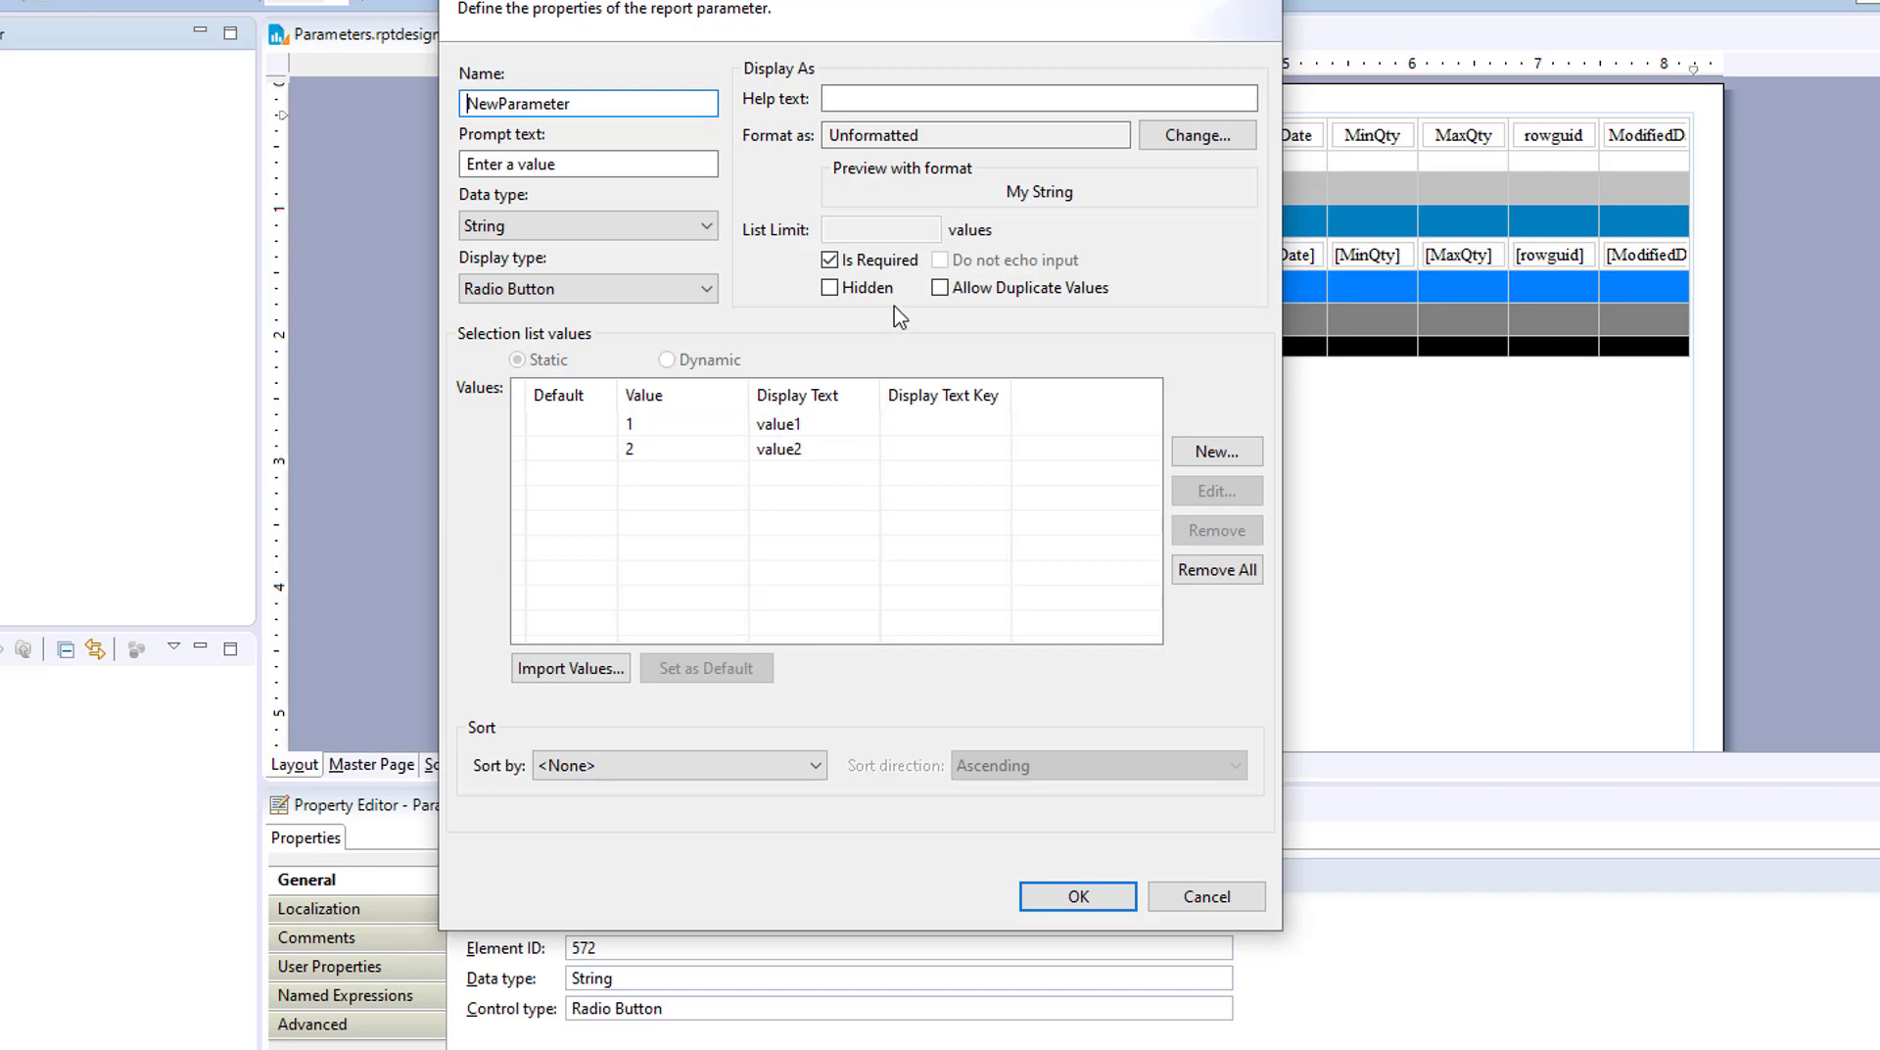
{"action": "left_click", "coordinate": [831, 288]}
{"action": "left_click", "coordinate": [1065, 899]}
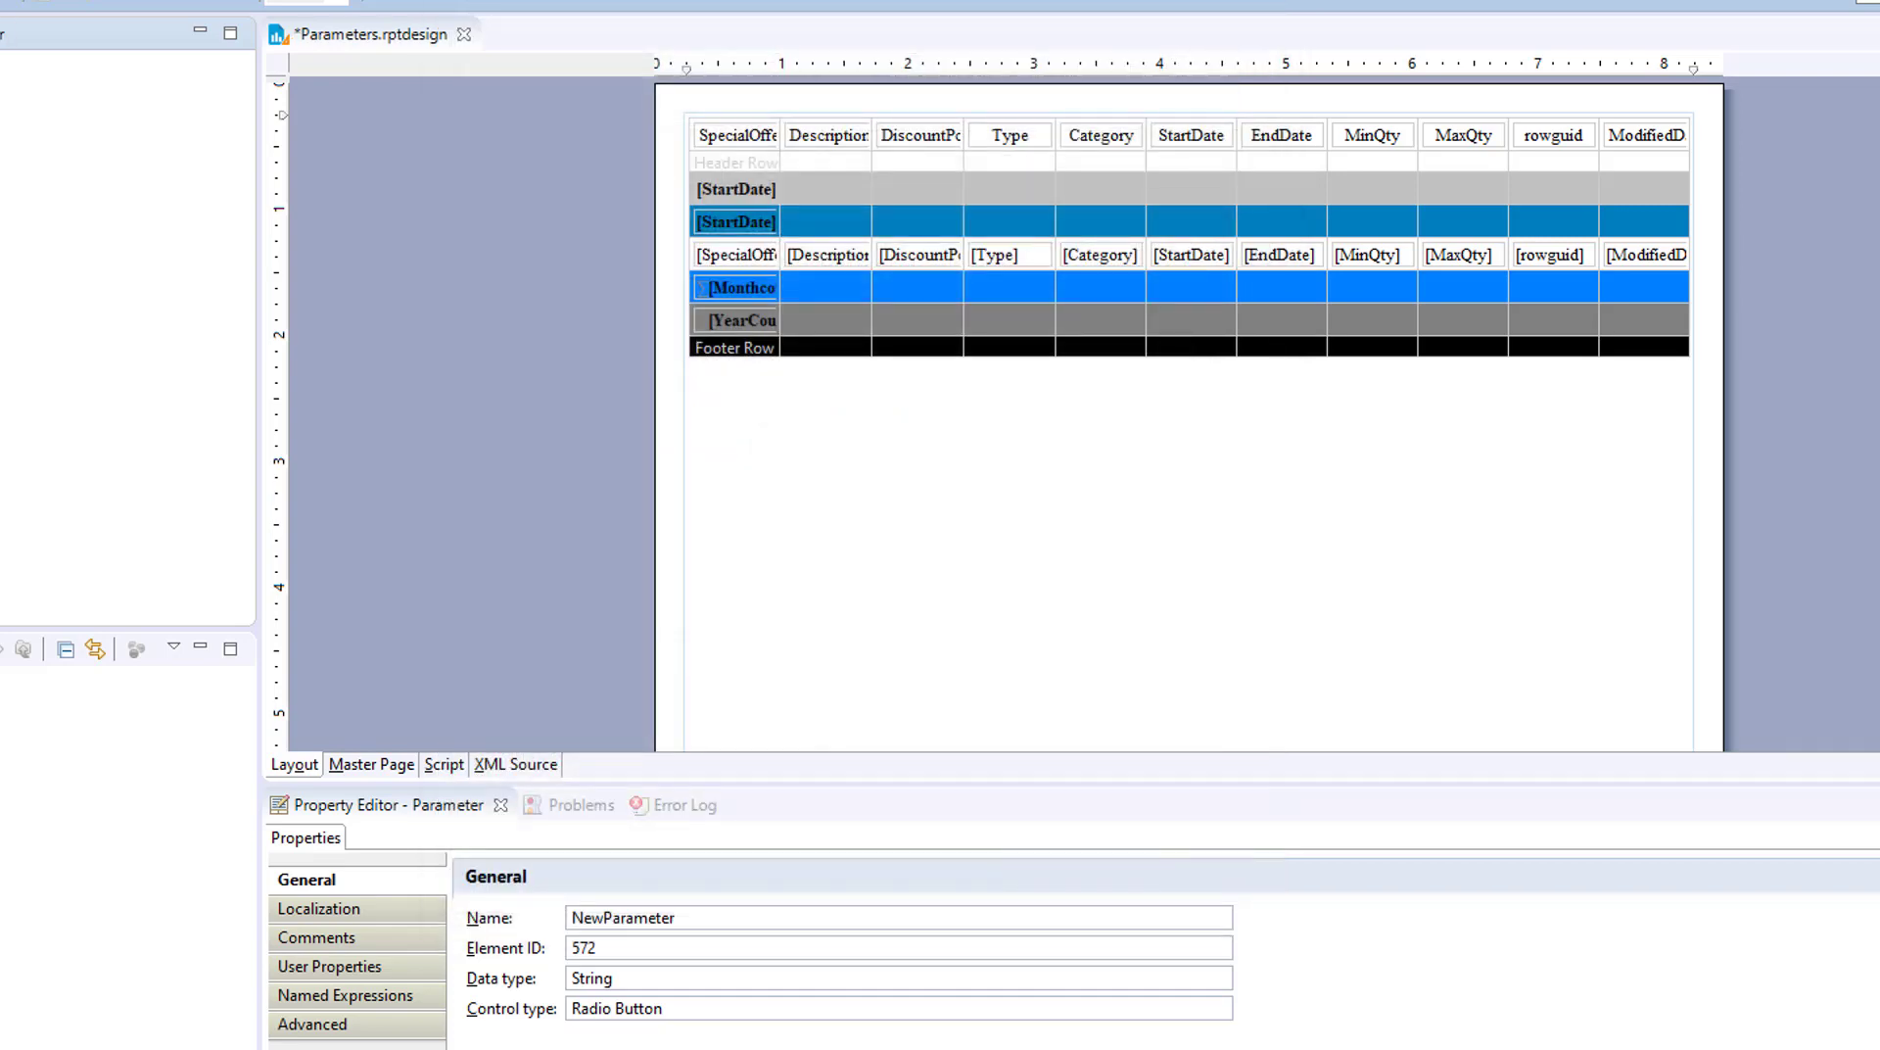
Save the report, preview it in the web viewer with the parameter hidden, and dismiss the exception.
{"action": "left_click", "coordinate": [39, 17]}
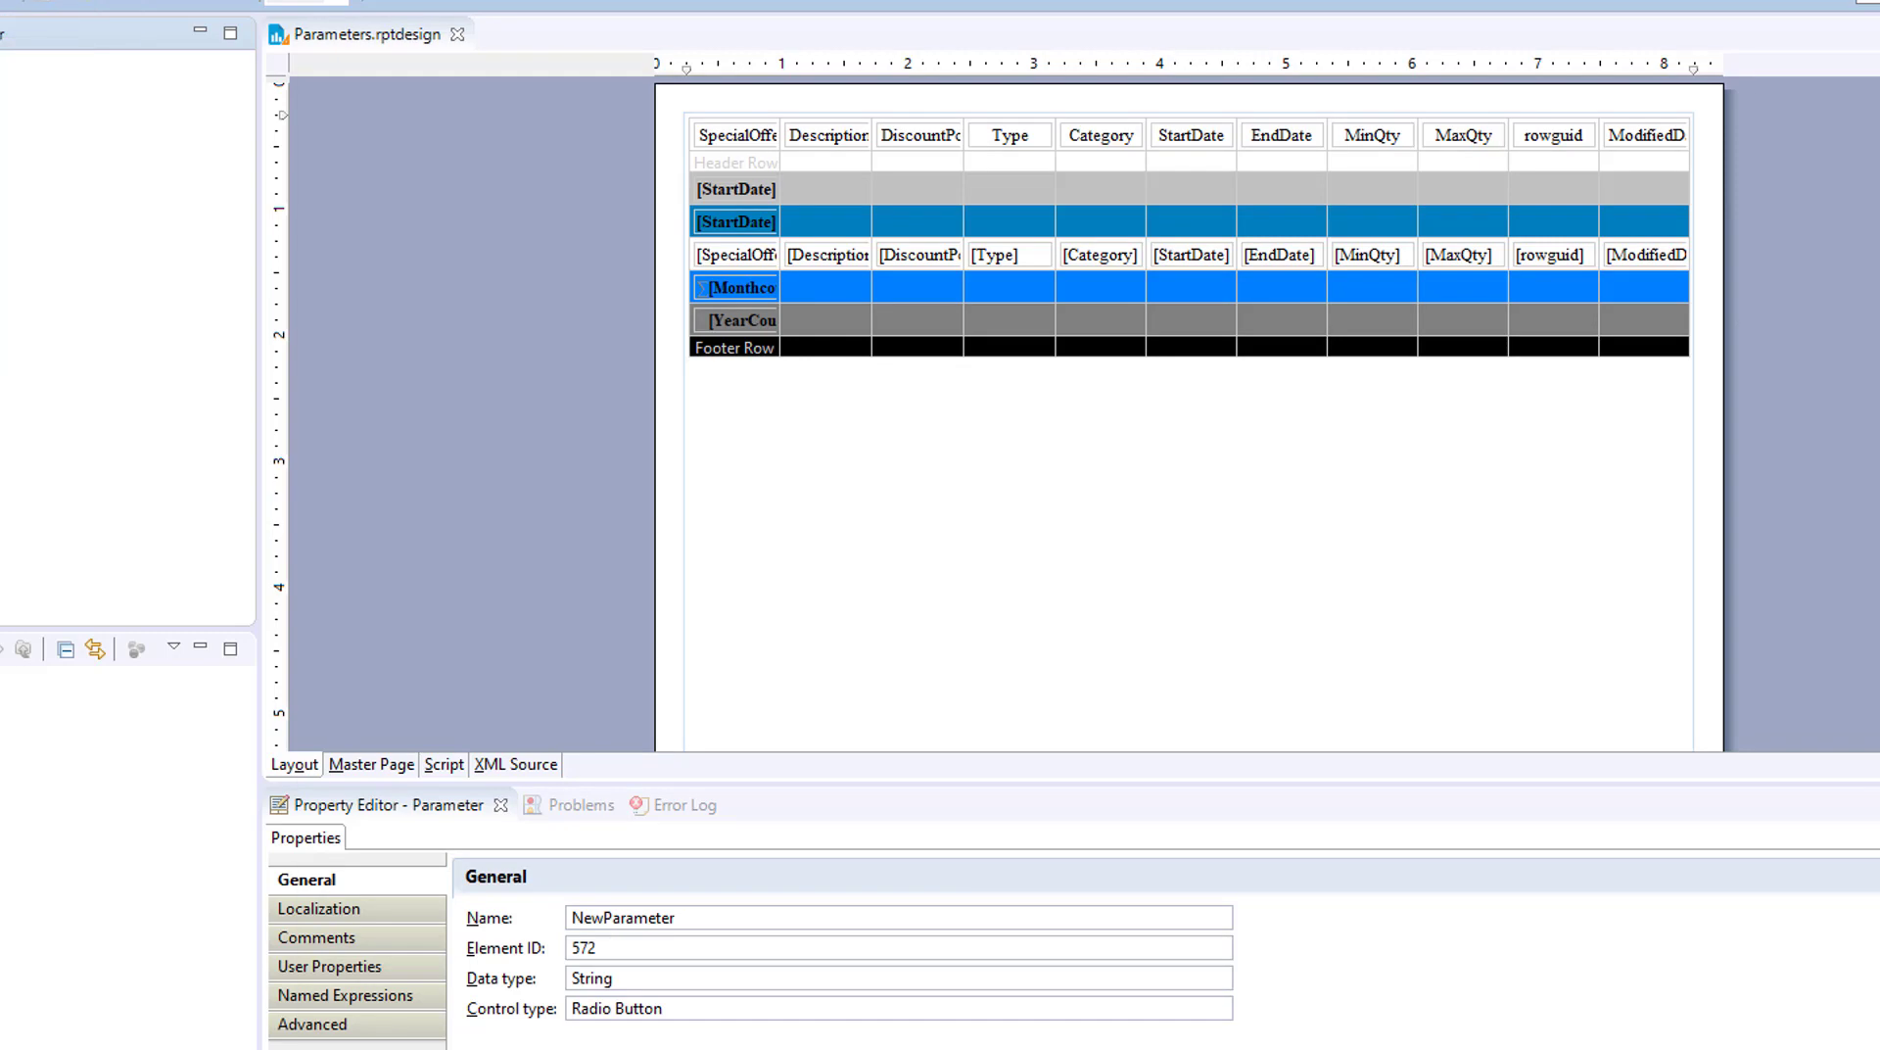
{"action": "left_click", "coordinate": [3, 1]}
{"action": "left_click", "coordinate": [40, 22]}
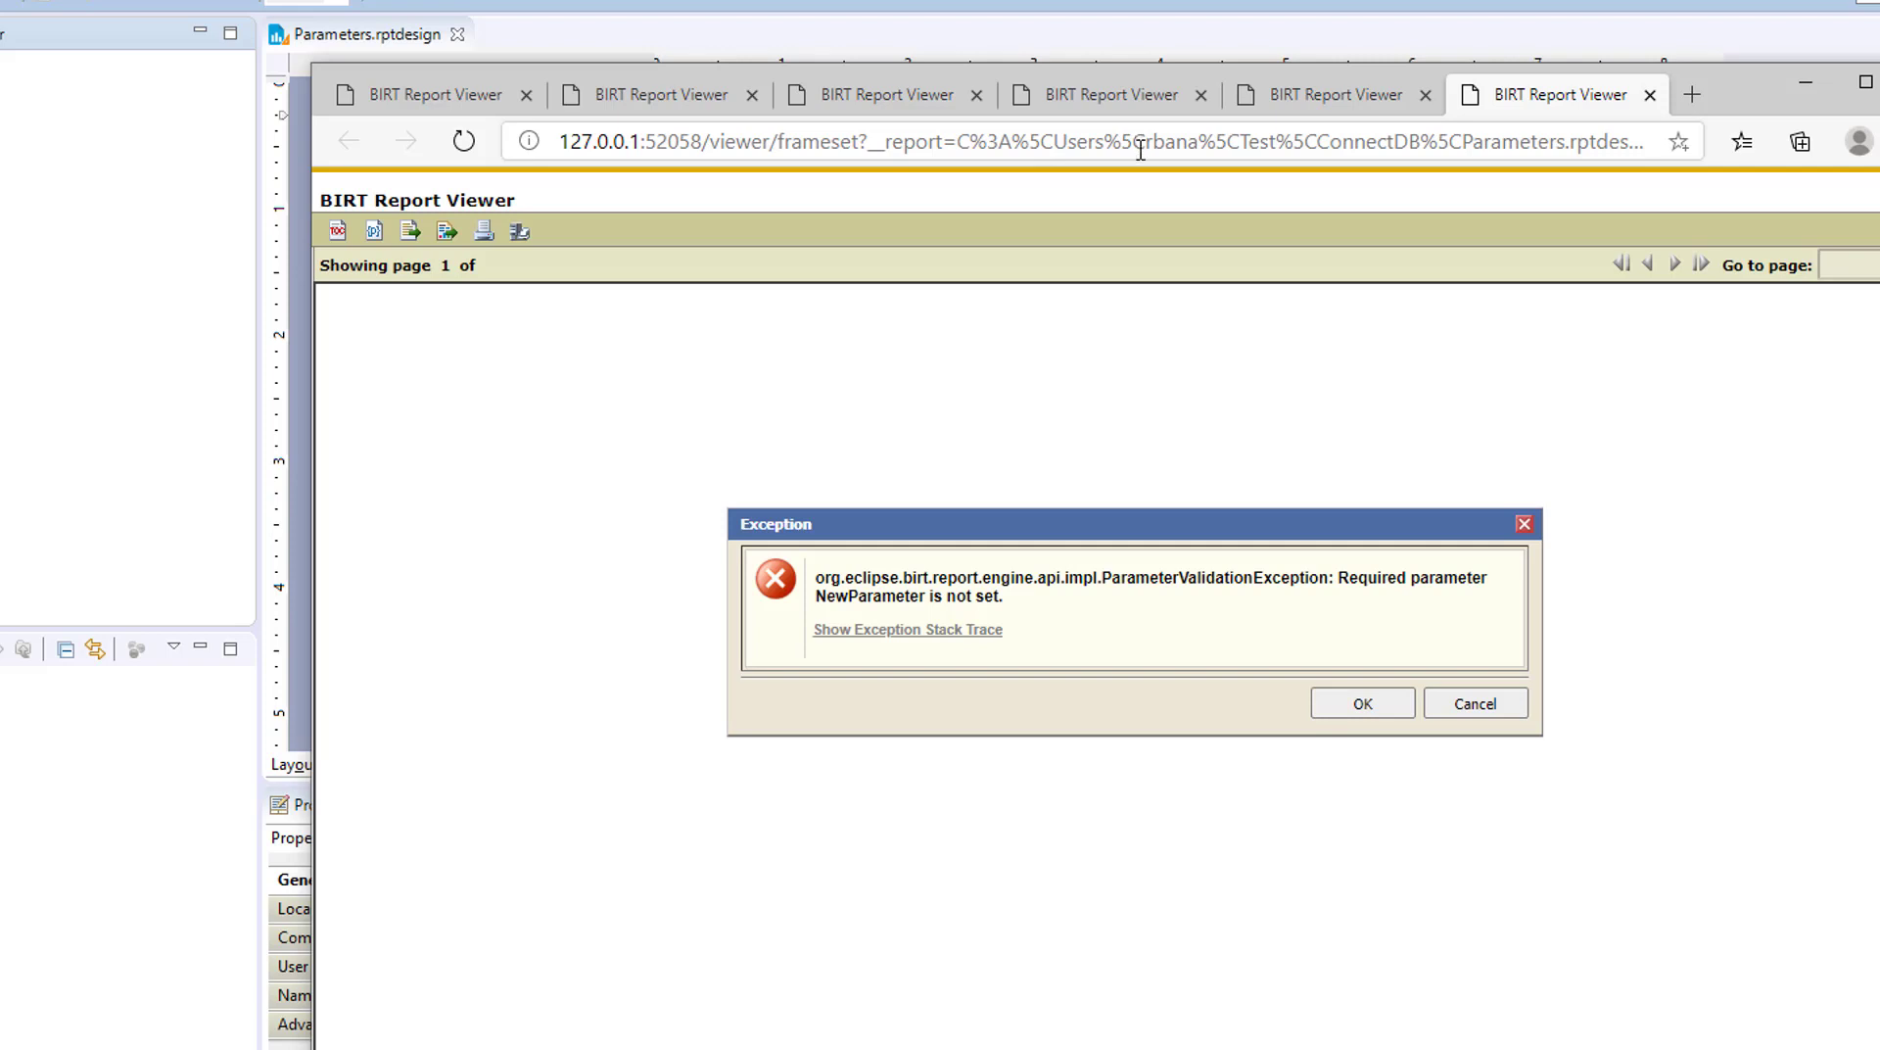
{"action": "left_click", "coordinate": [1362, 704]}
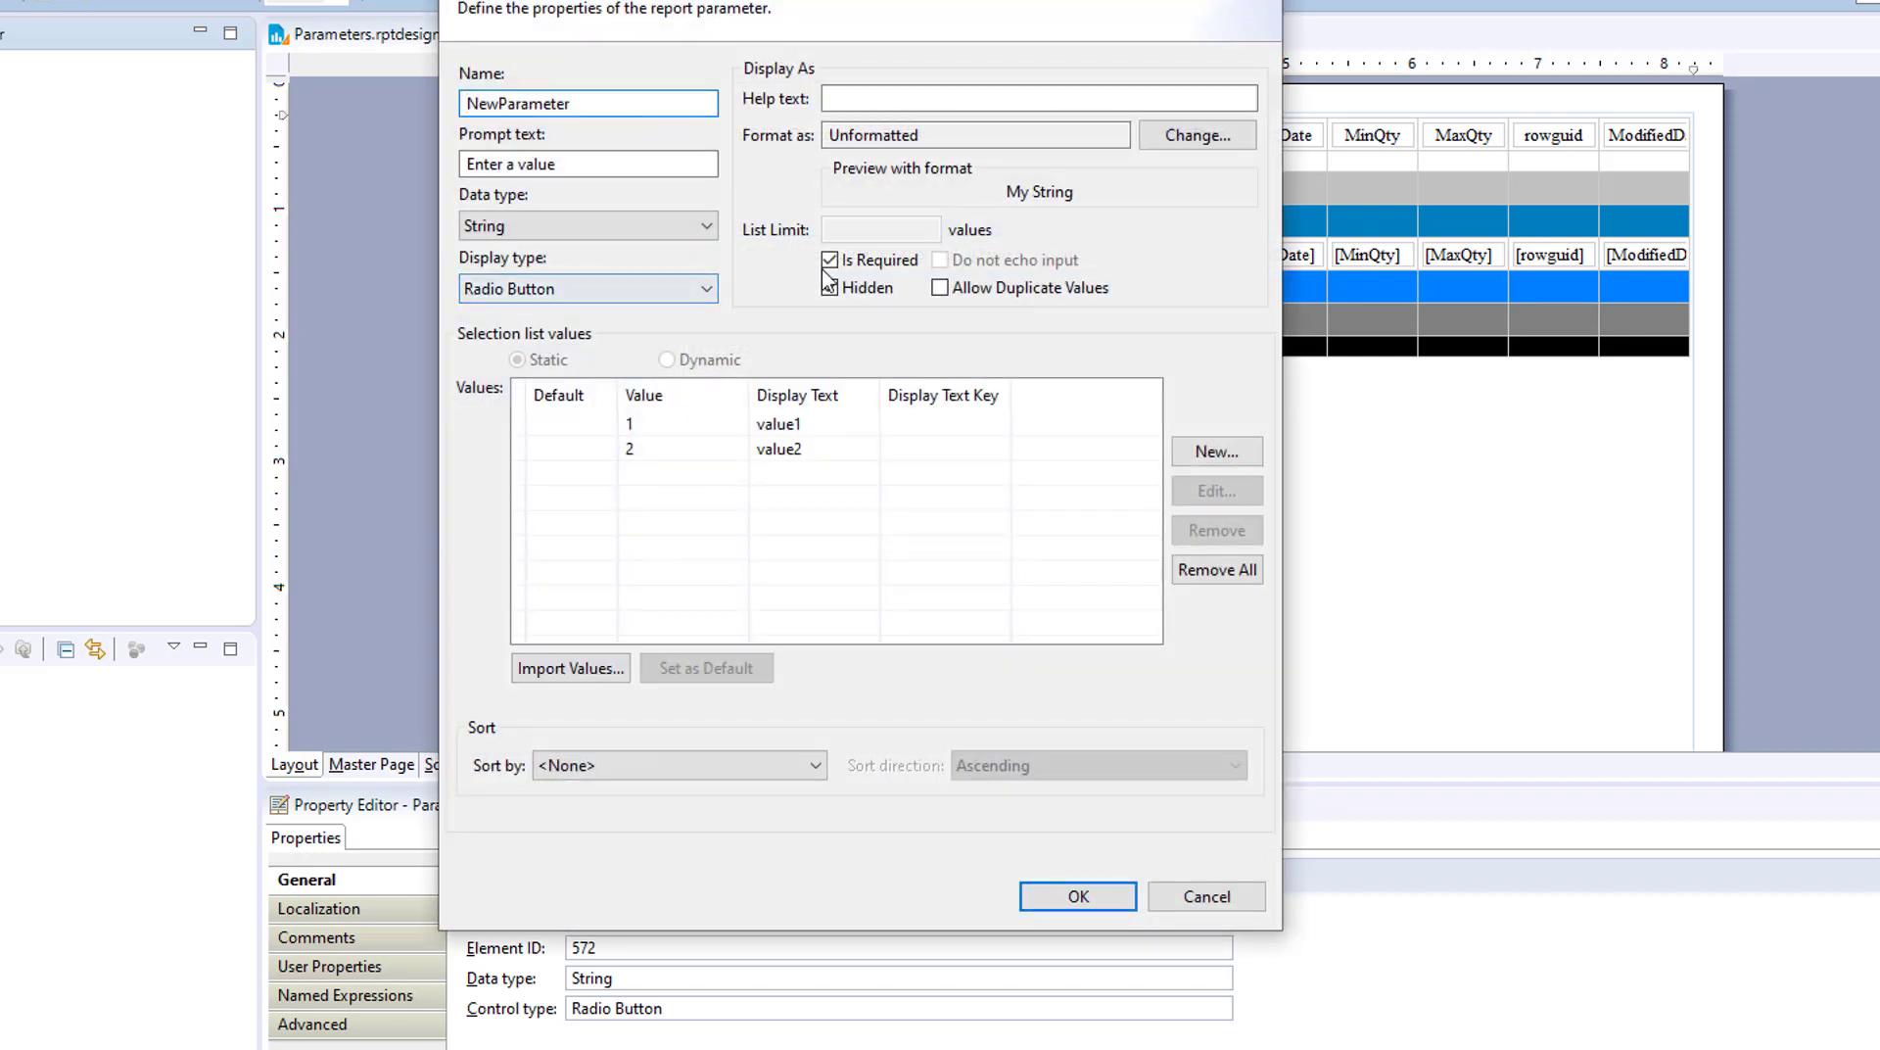
Make the hidden NewParameter not required, save it and preview the report in the web viewer.
{"action": "left_click", "coordinate": [829, 285]}
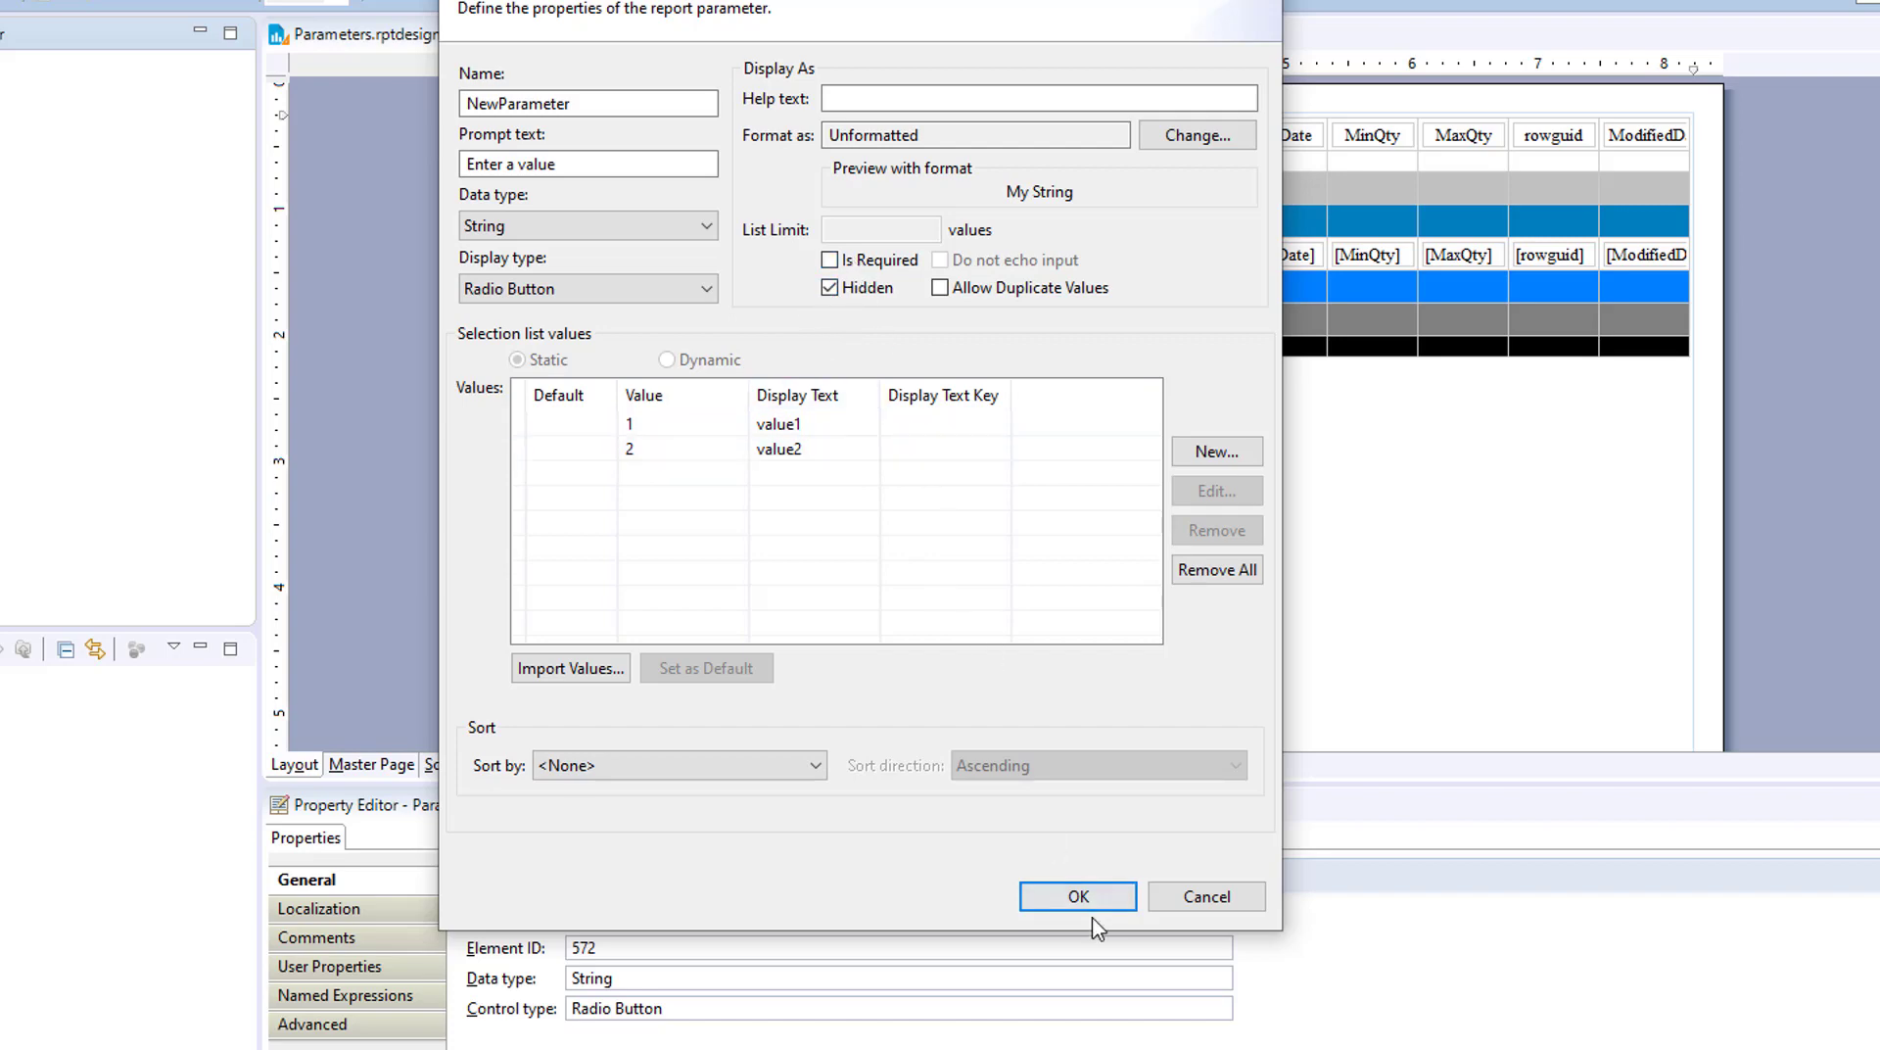
{"action": "left_click", "coordinate": [1078, 896]}
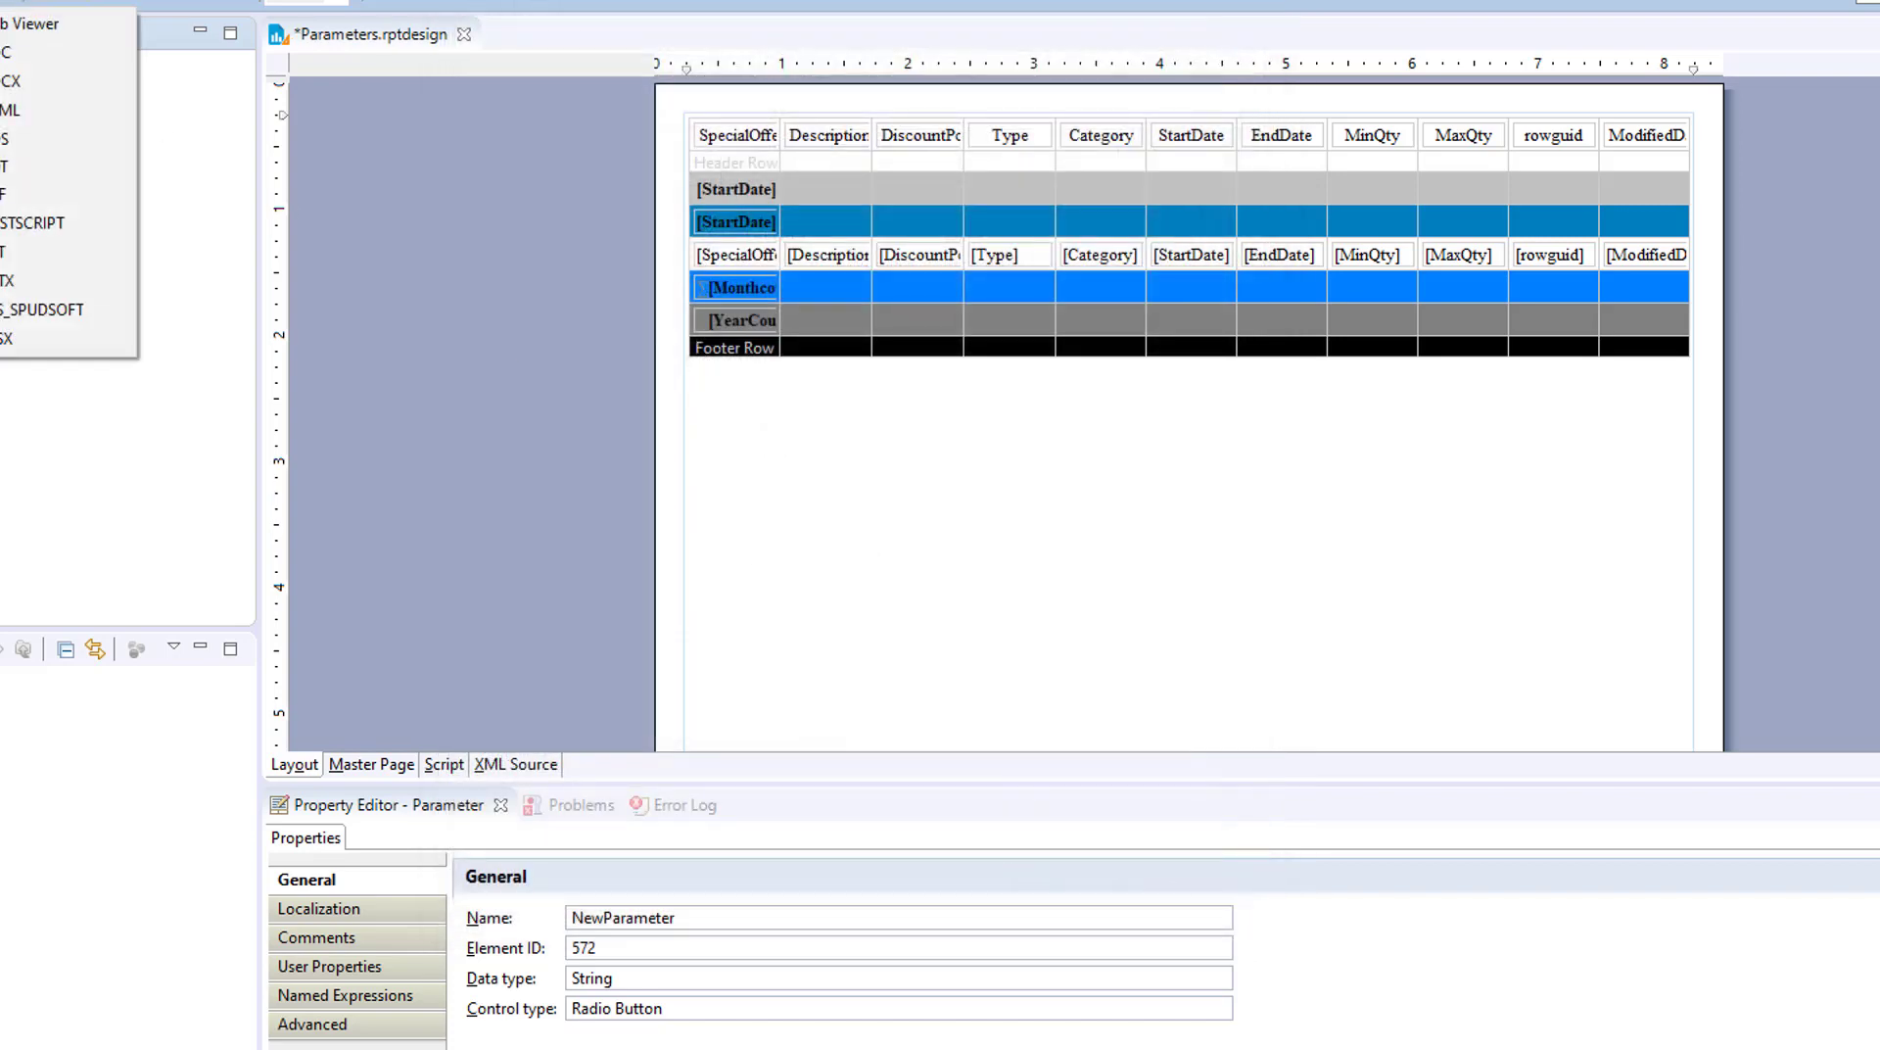
{"action": "left_click", "coordinate": [22, 24]}
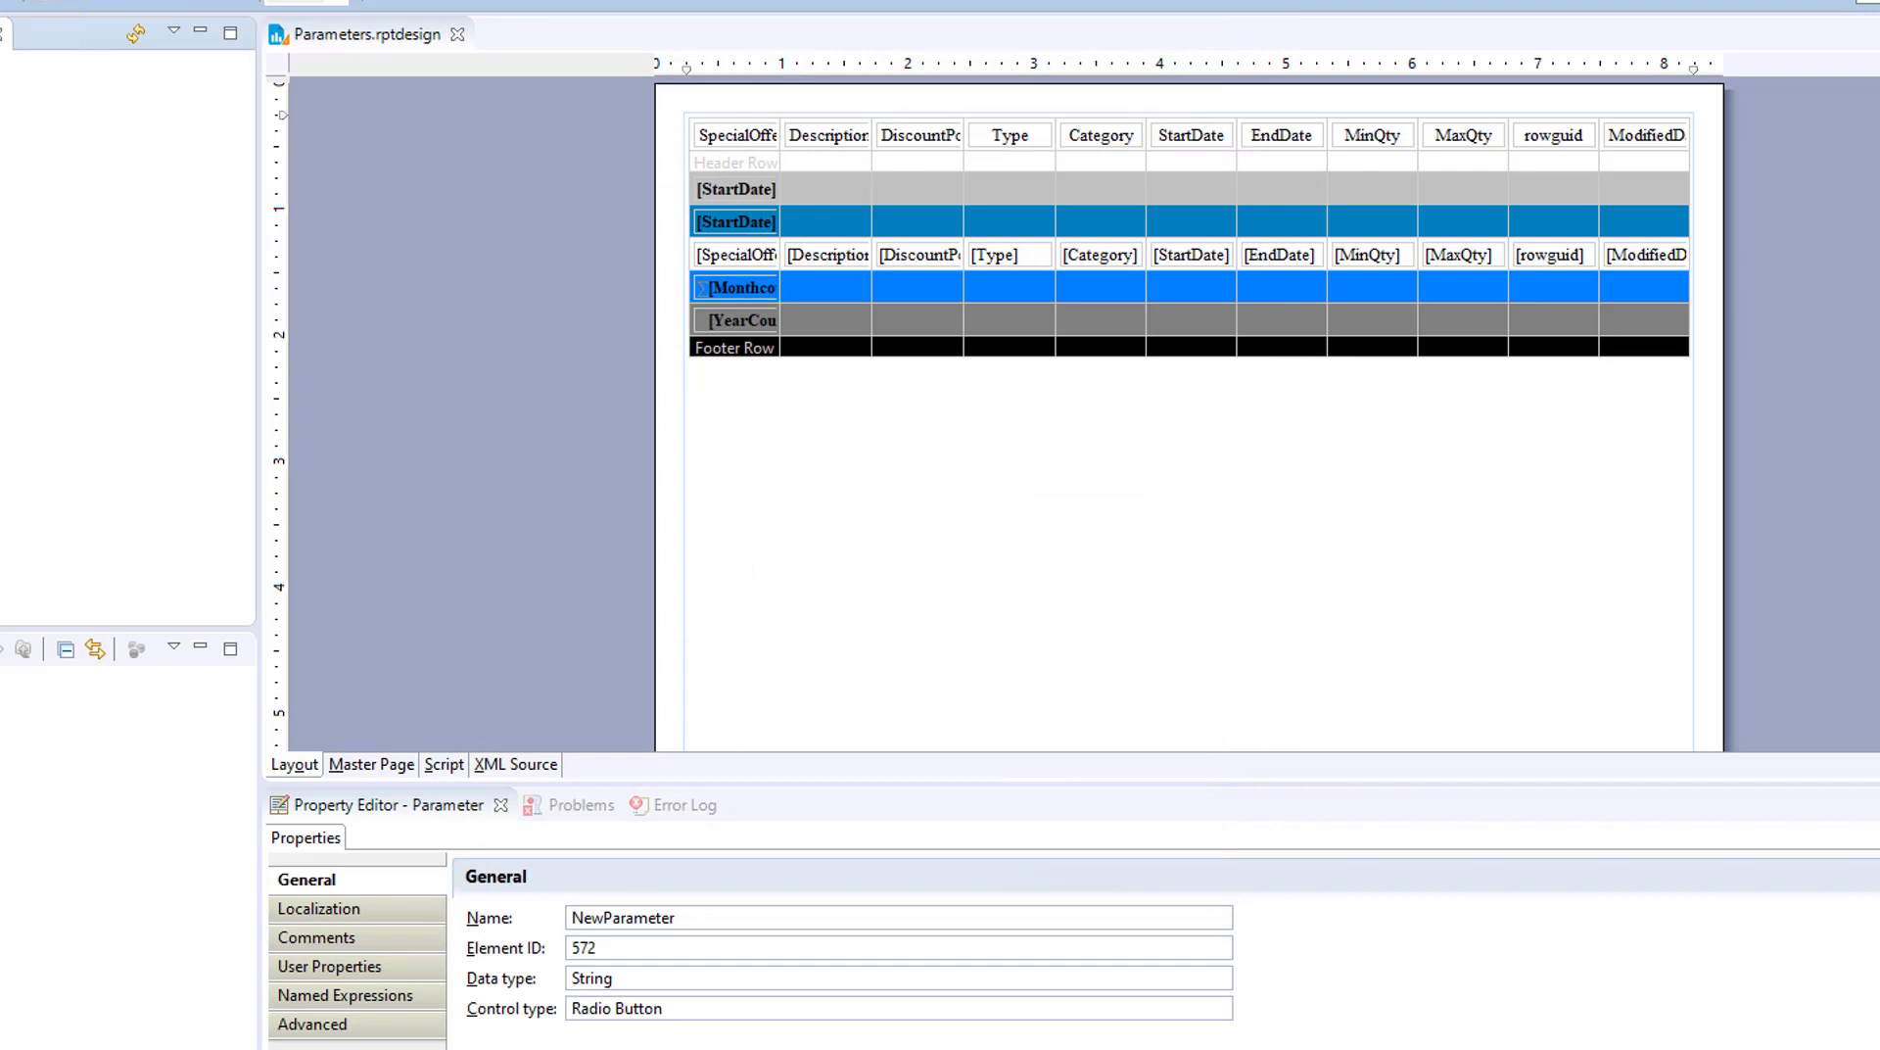
{"action": "left_click", "coordinate": [5, 2]}
{"action": "left_click", "coordinate": [21, 25]}
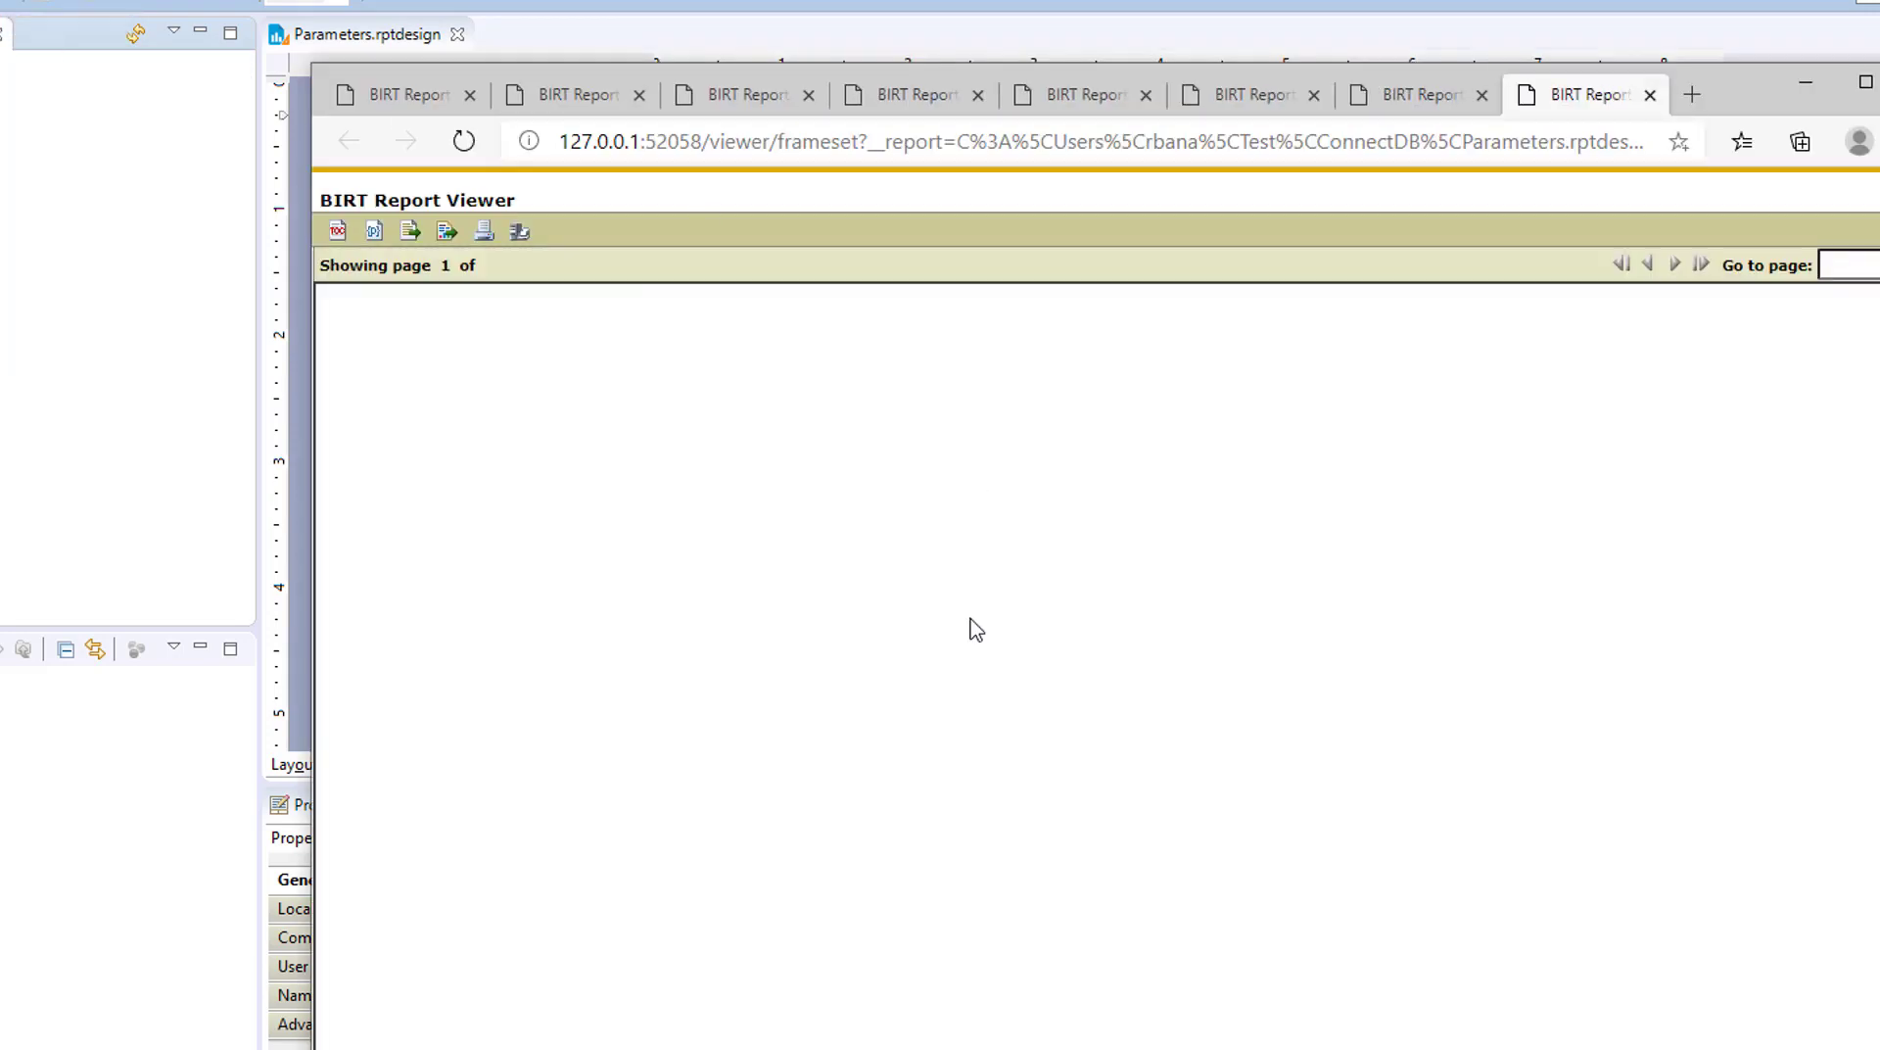
{"action": "left_click", "coordinate": [3, 34]}
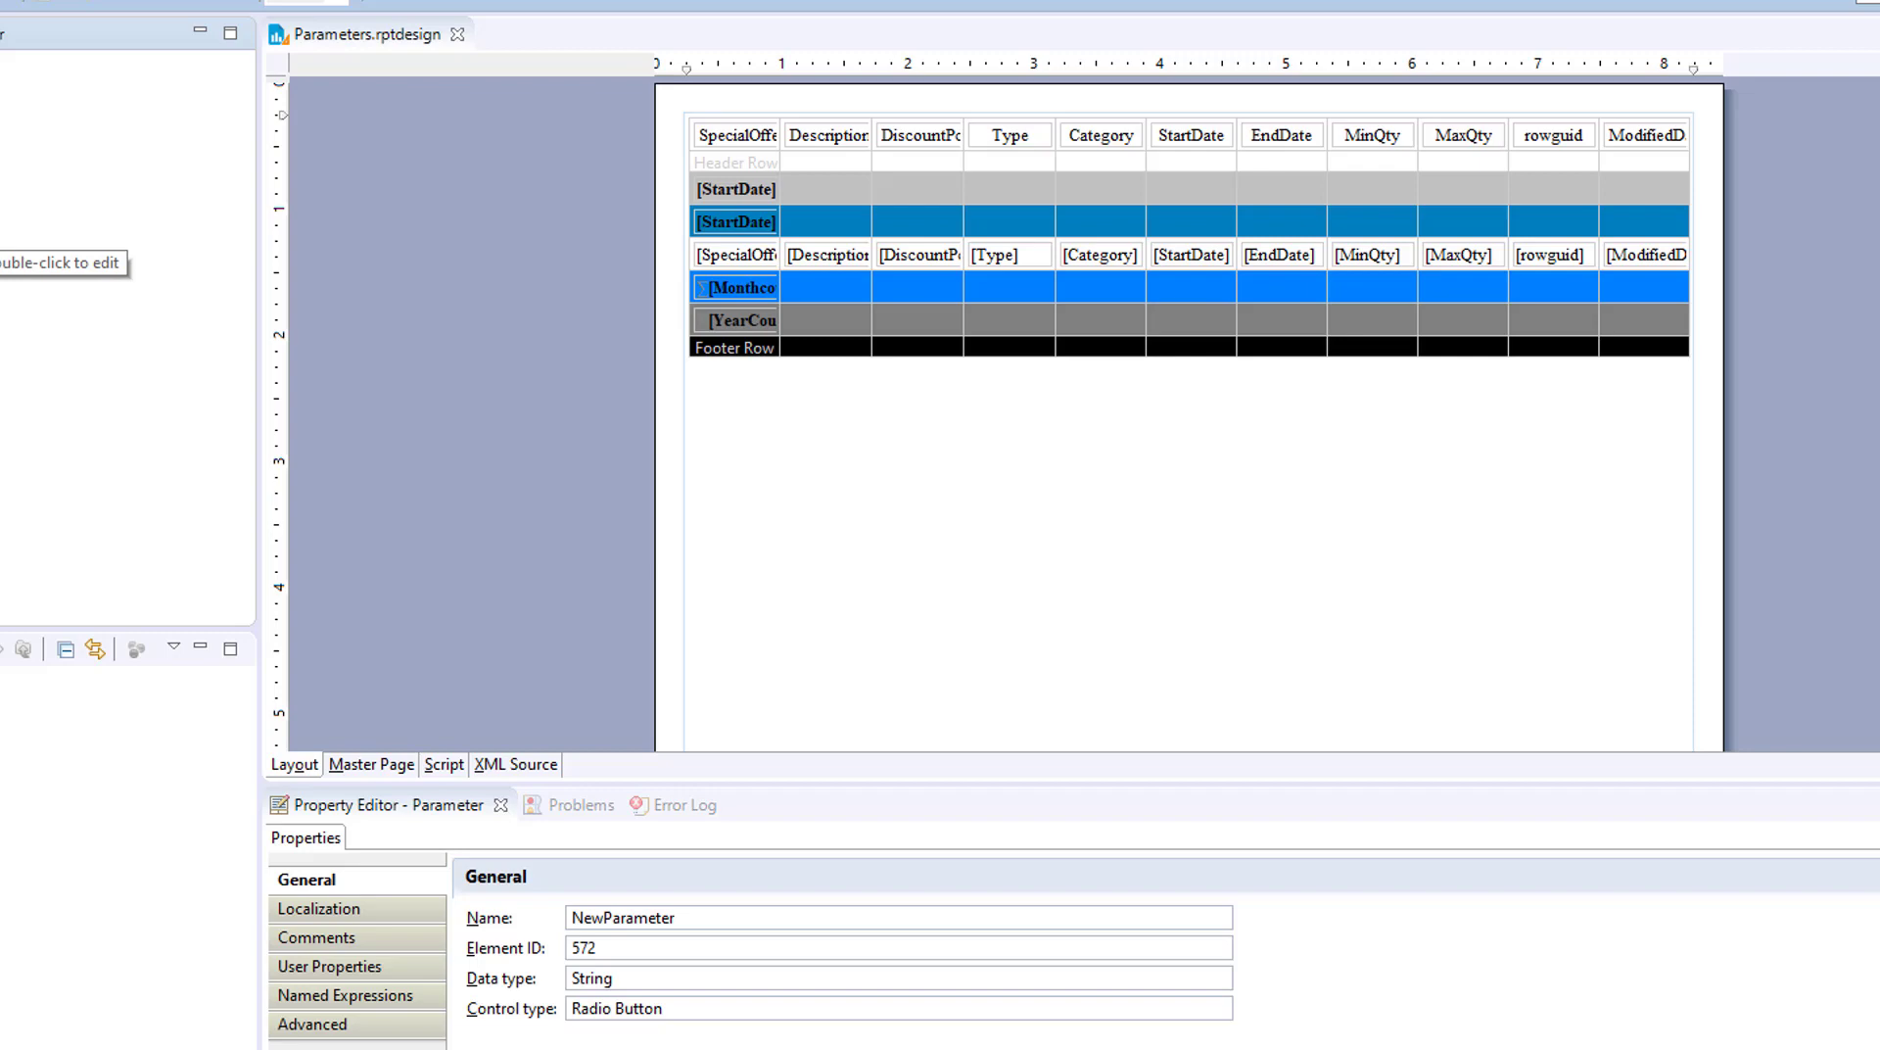
Open the CategoryParameter data set and examine its query and previewed Category values.
{"action": "double_click", "coordinate": [2, 237]}
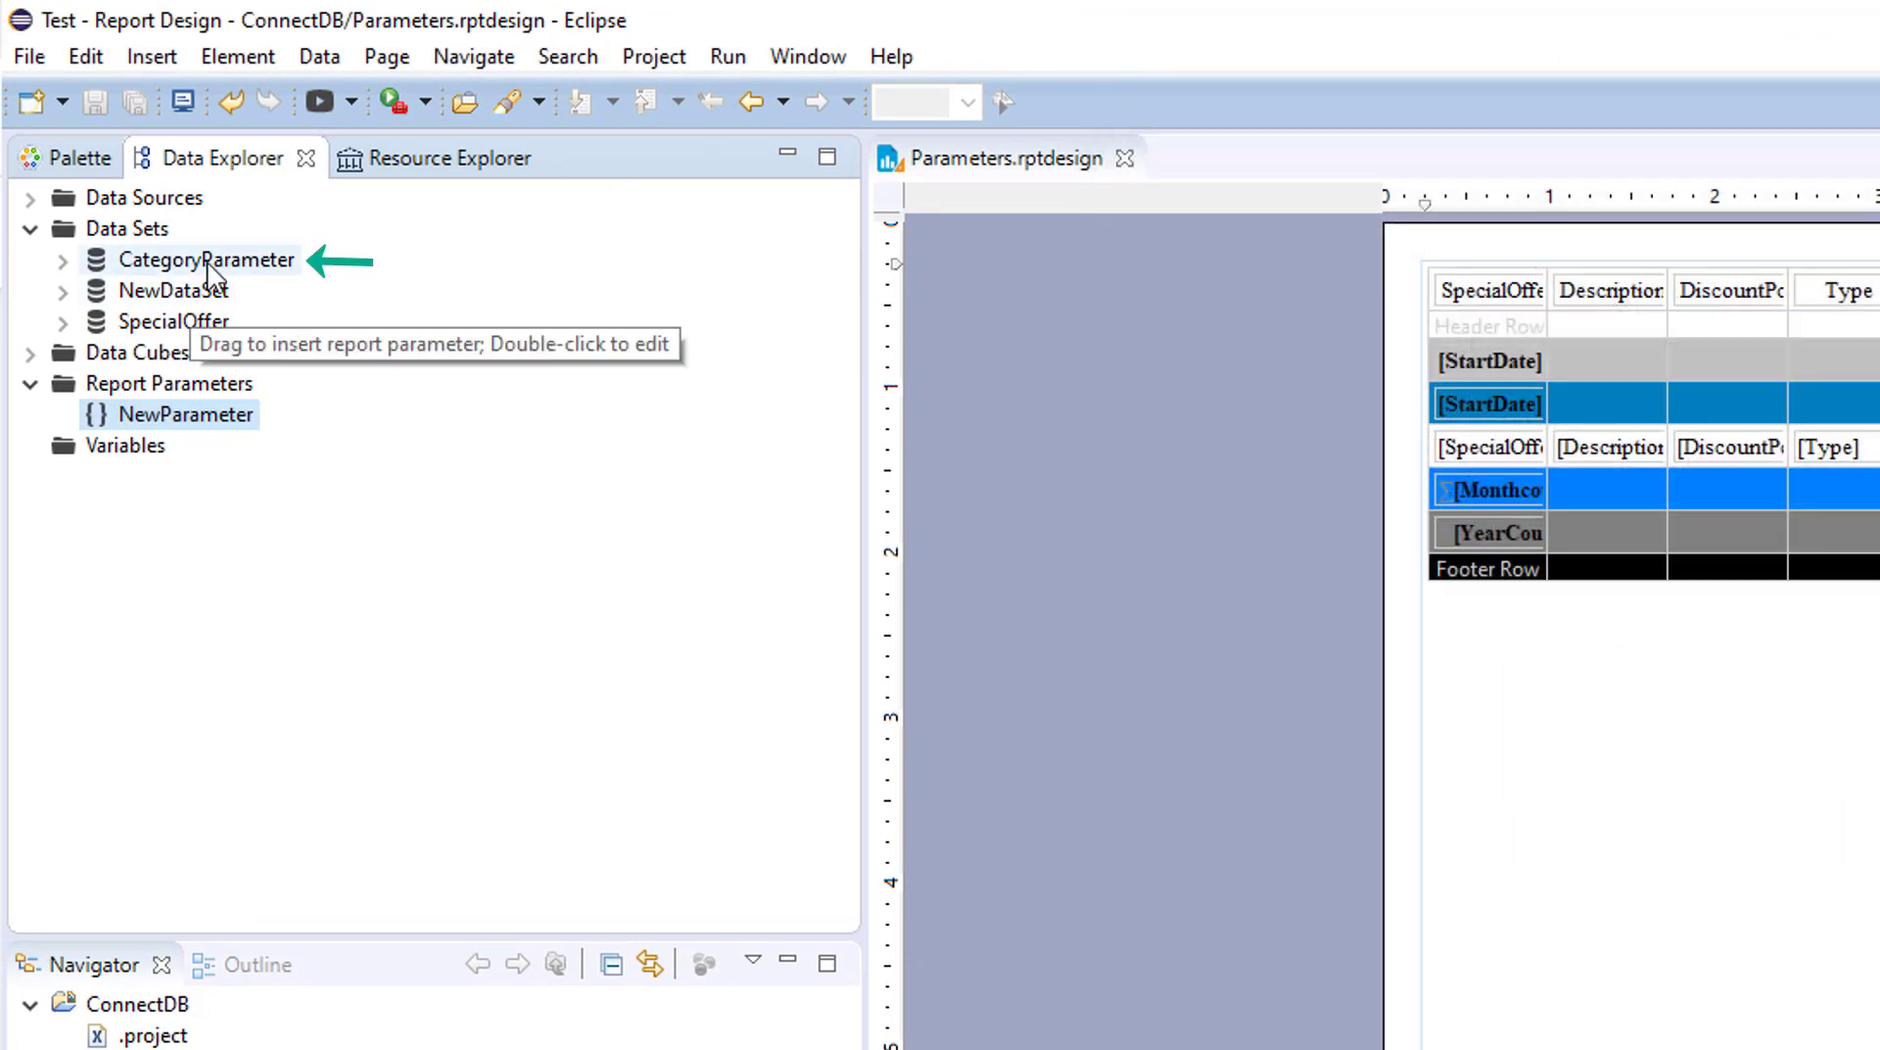
{"action": "left_click", "coordinate": [207, 263]}
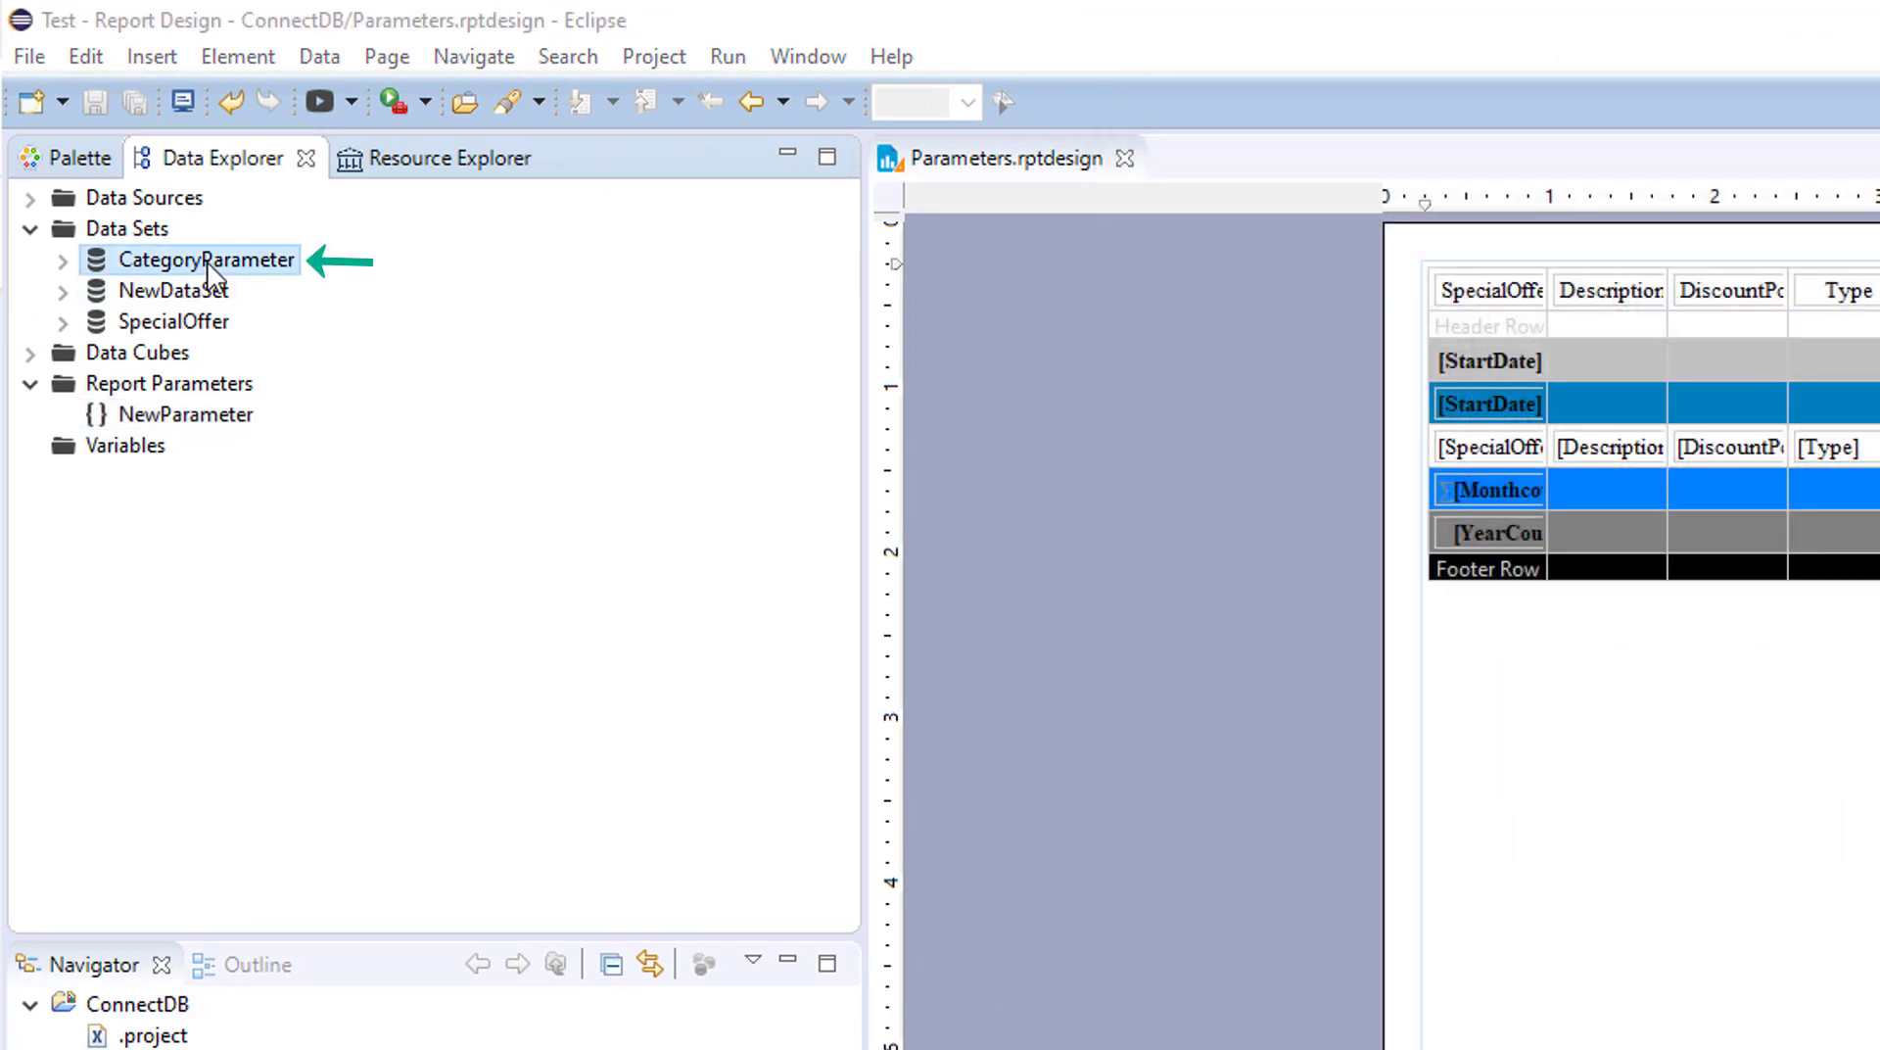
{"action": "double_click", "coordinate": [208, 260]}
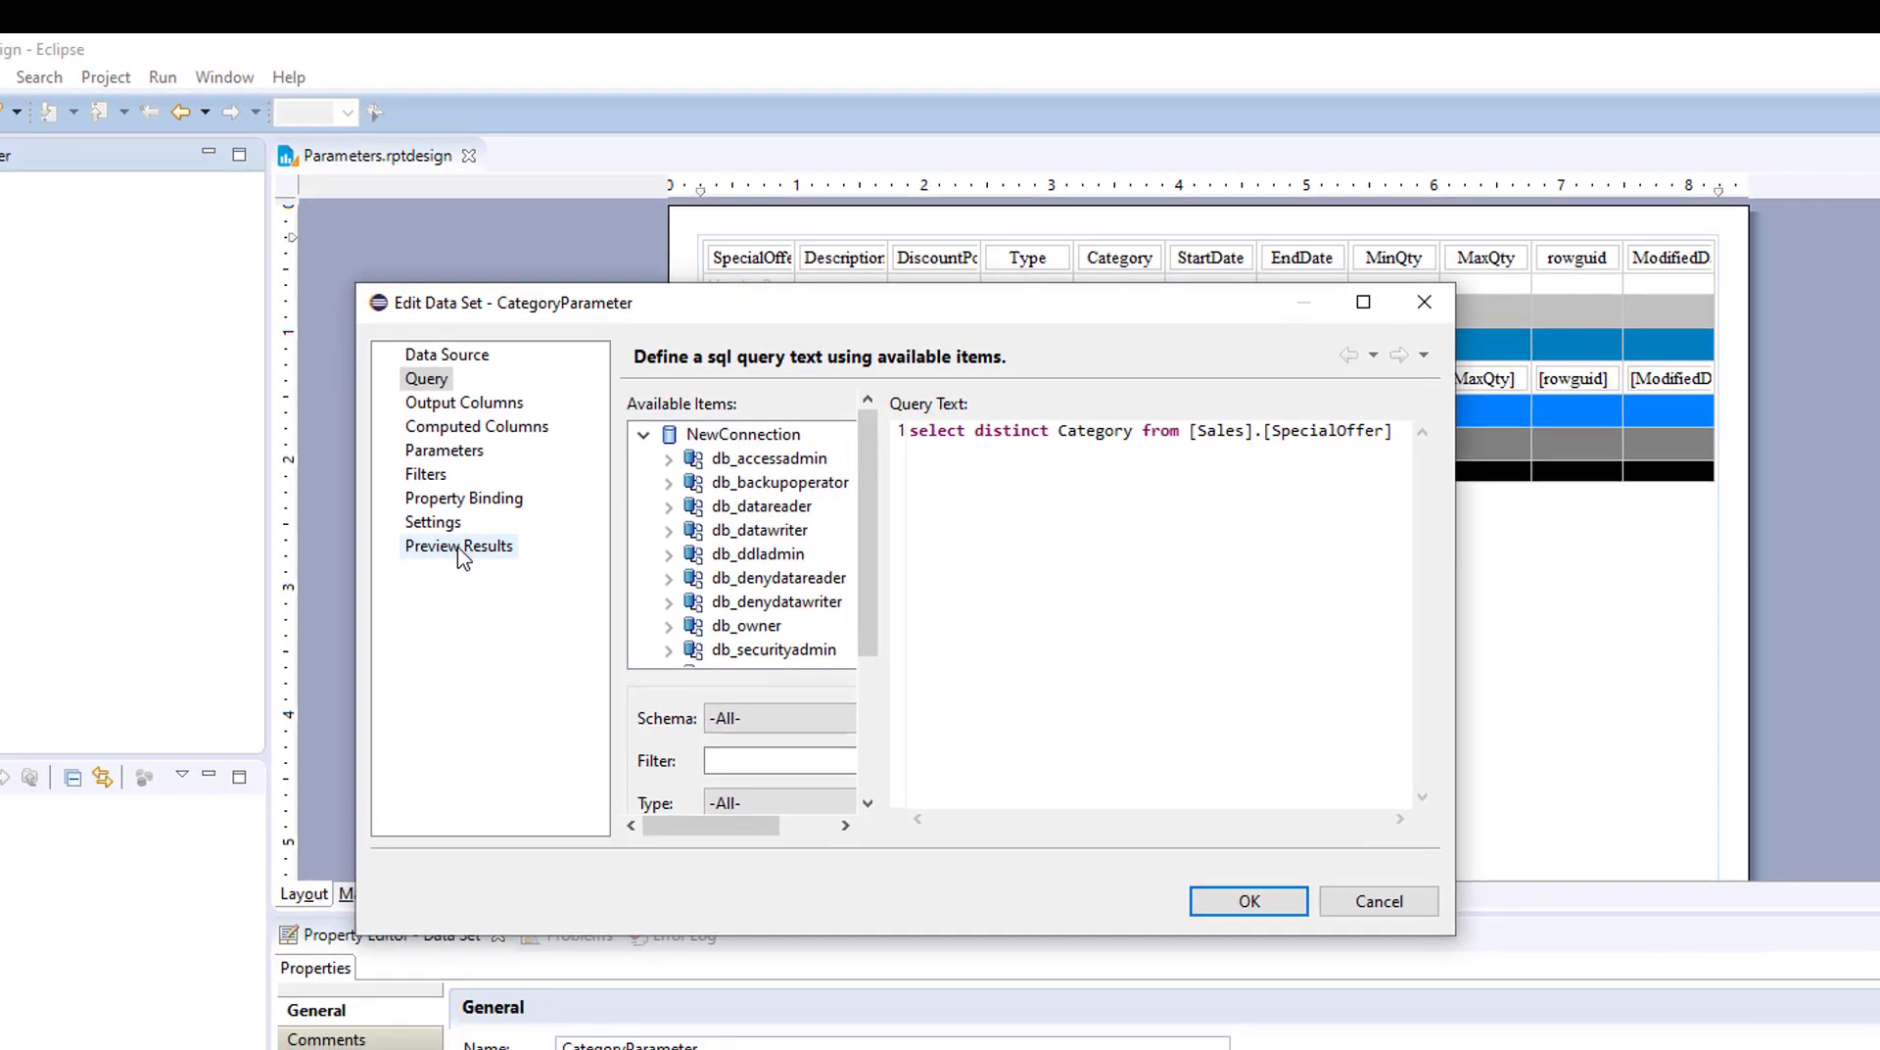
{"action": "left_click", "coordinate": [460, 548]}
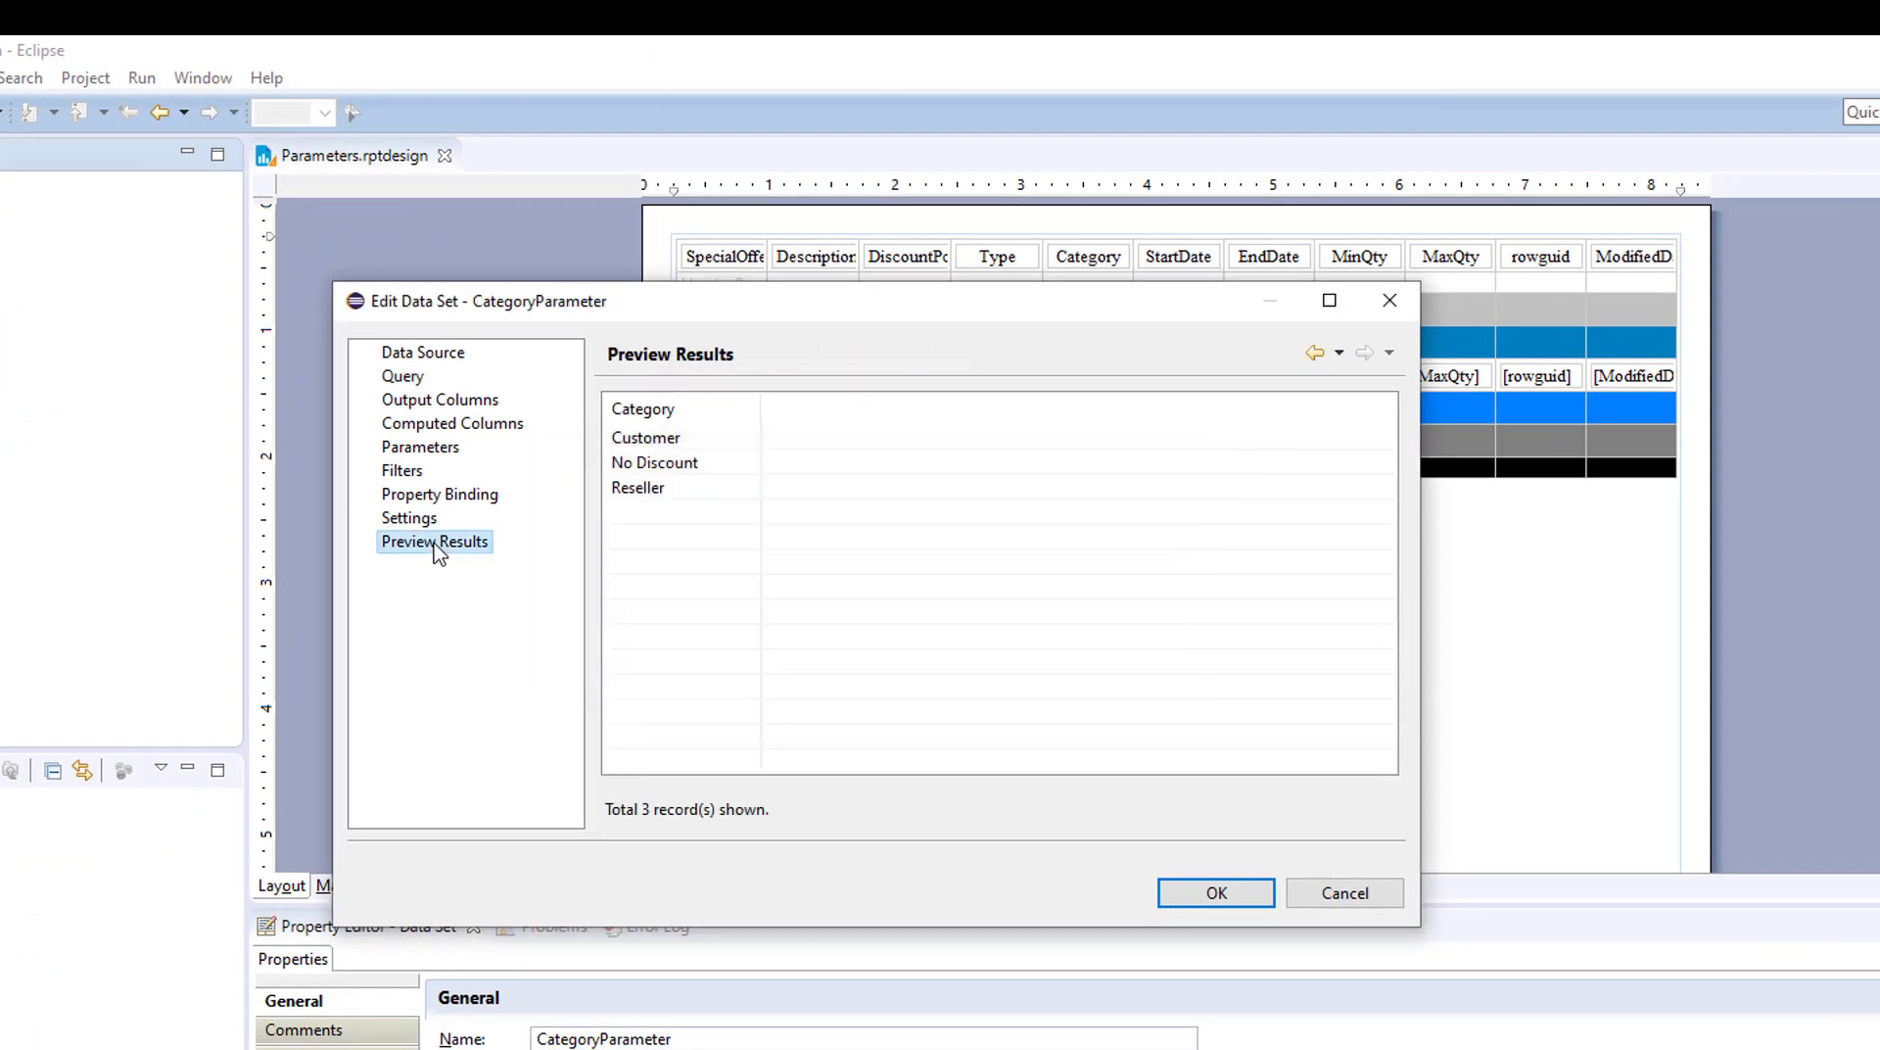
{"action": "left_click", "coordinate": [650, 438]}
{"action": "left_click", "coordinate": [656, 464]}
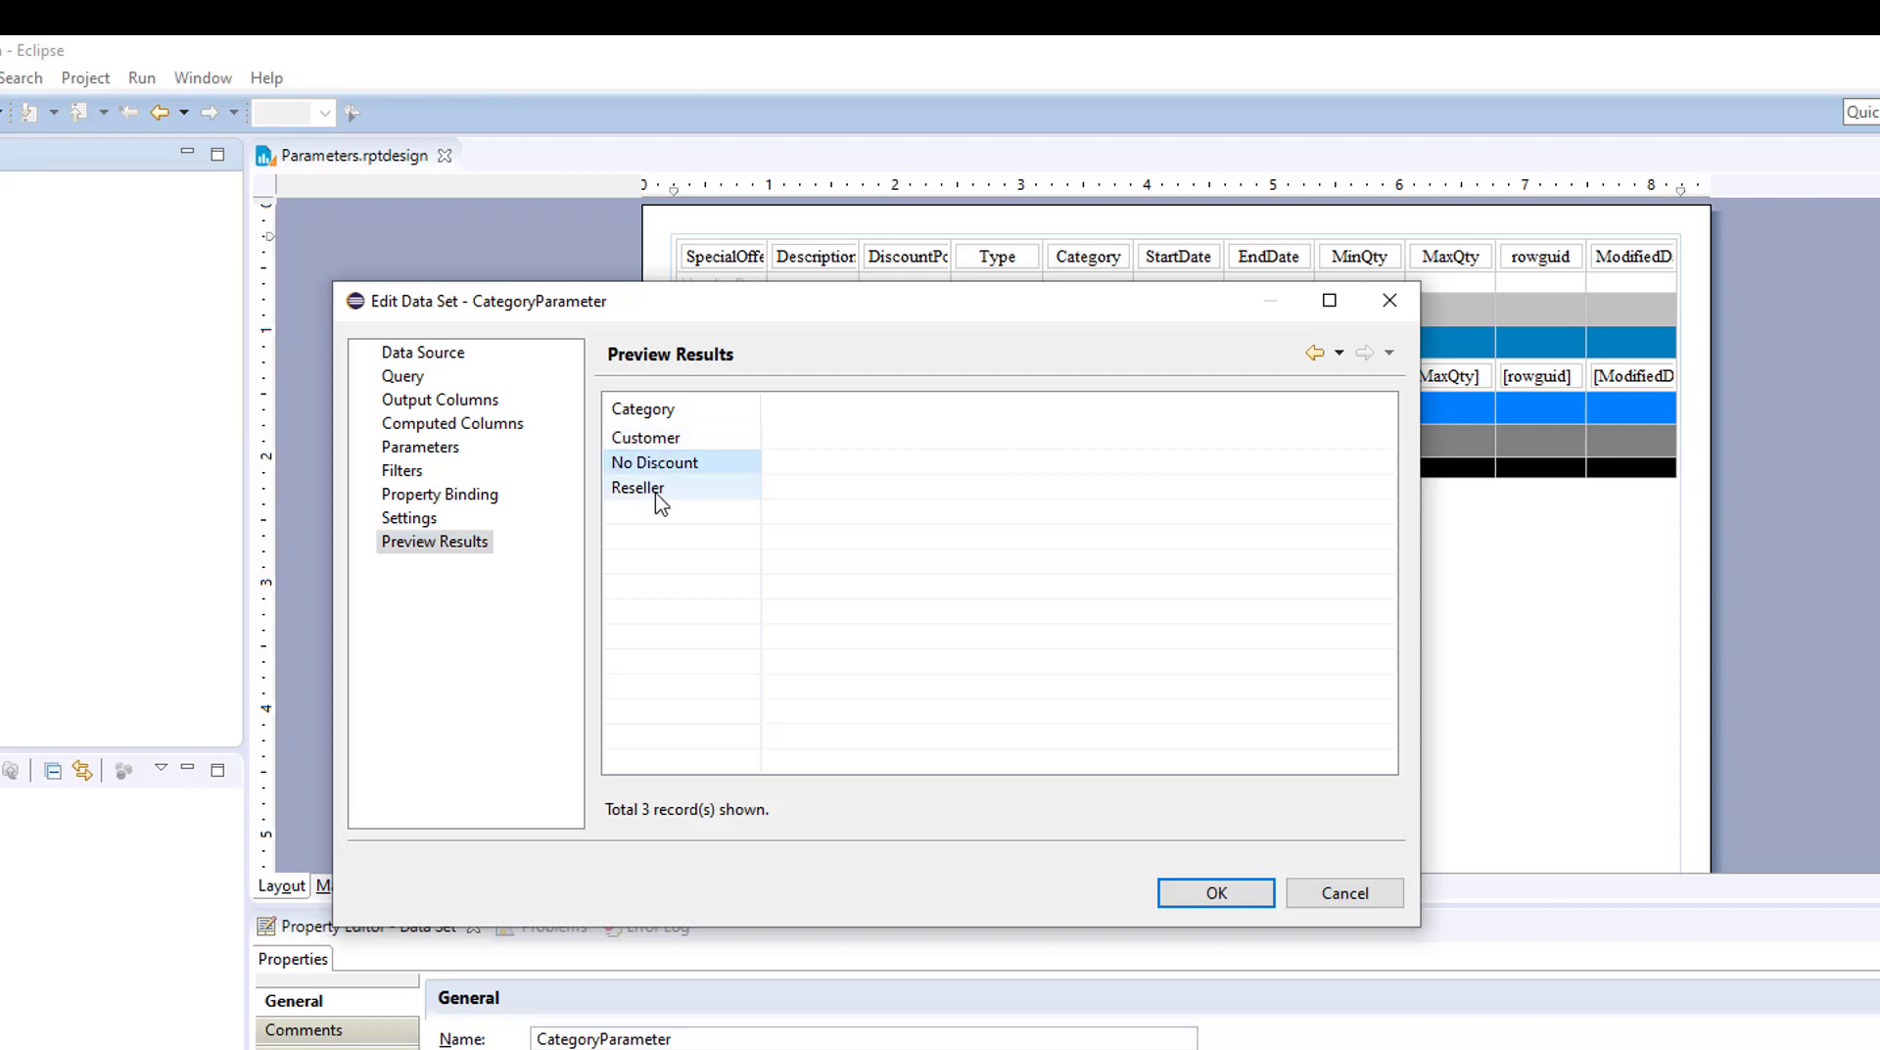
{"action": "left_click", "coordinate": [656, 489]}
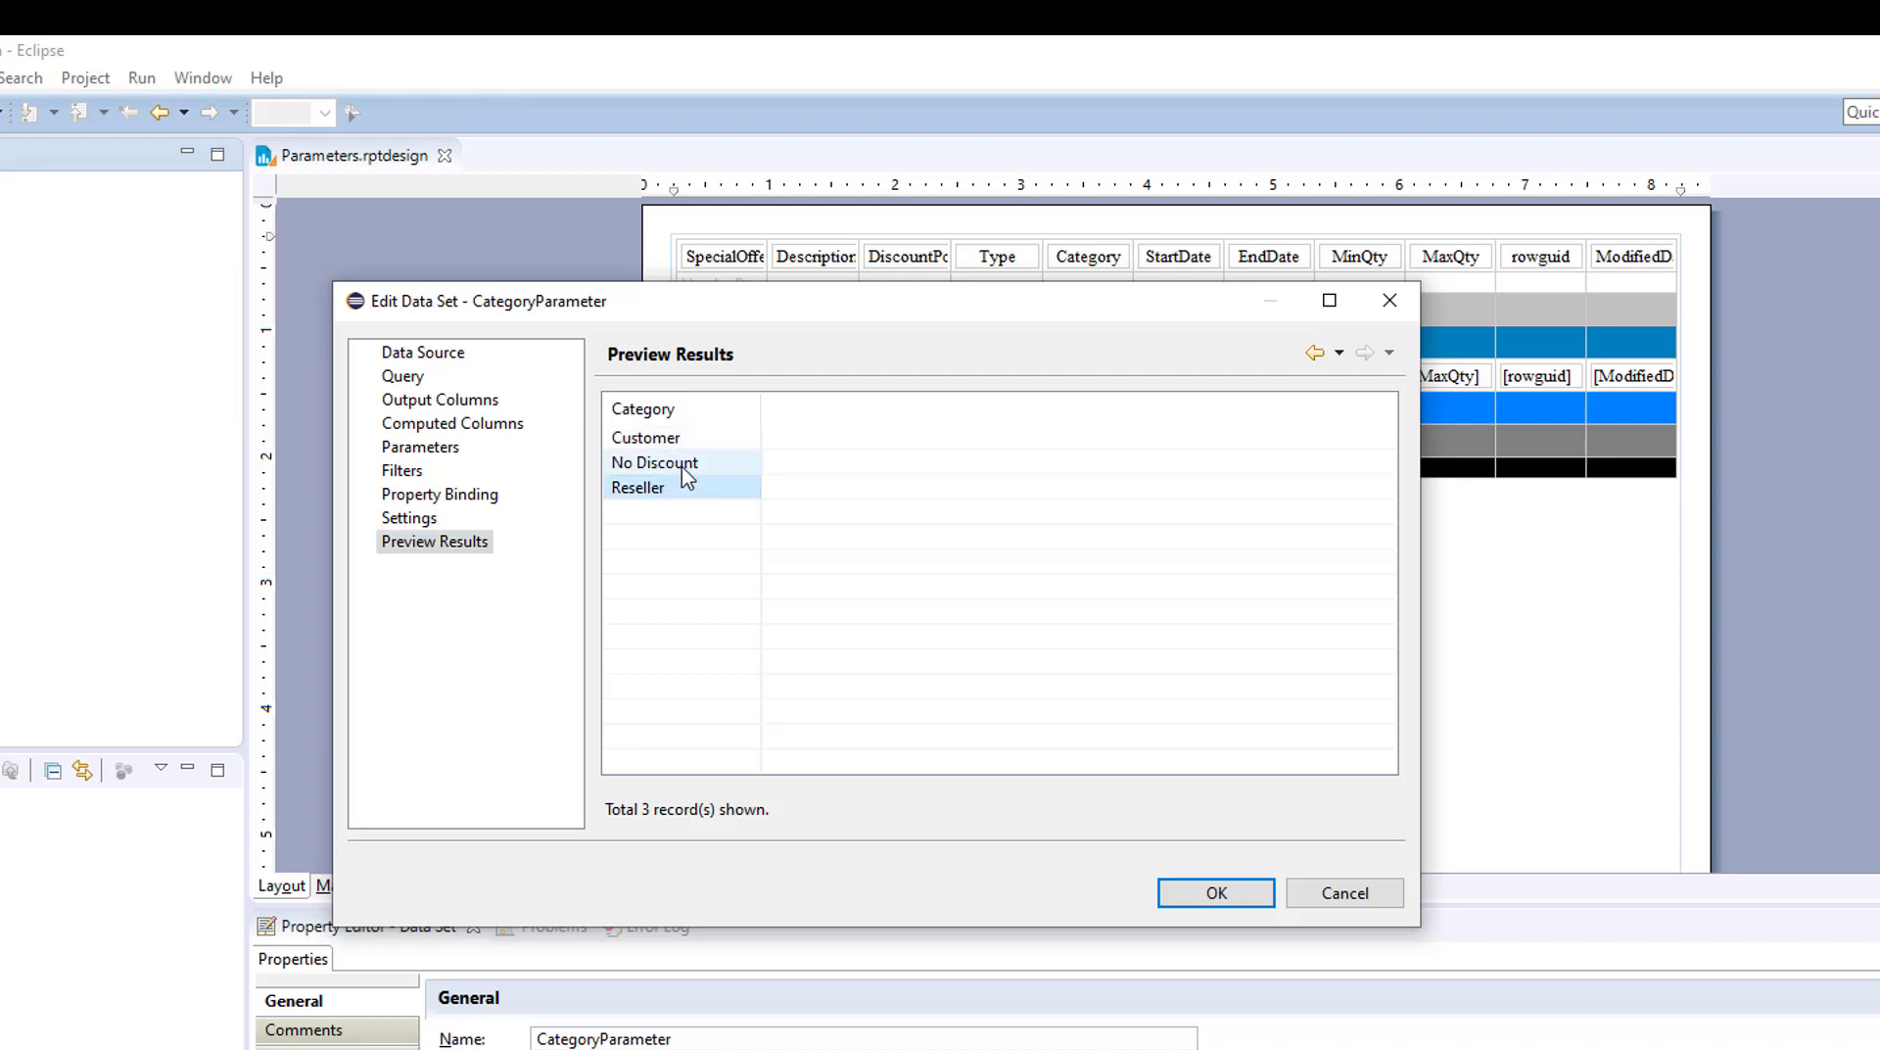
{"action": "left_click", "coordinate": [1204, 894]}
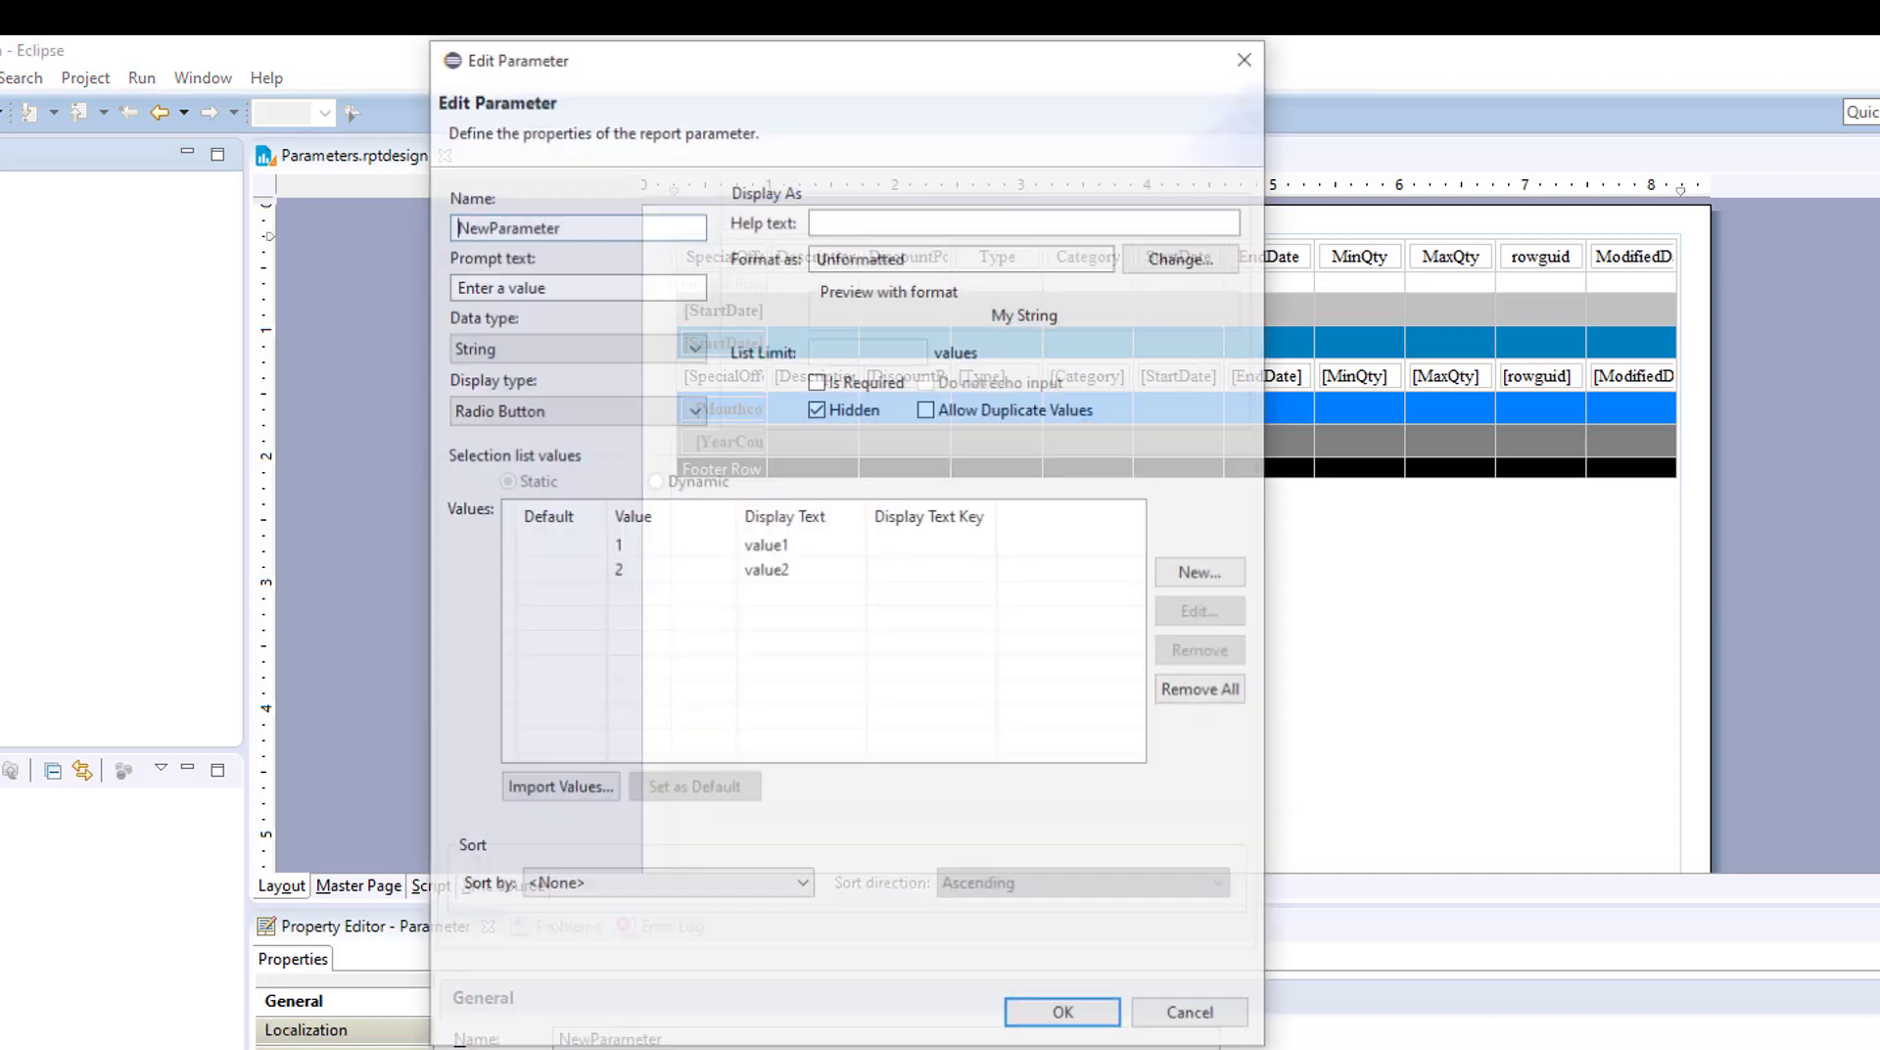
Set NewParameter's display type to List Box with dynamic selection values and allow multiple values.
{"action": "left_click", "coordinate": [588, 411]}
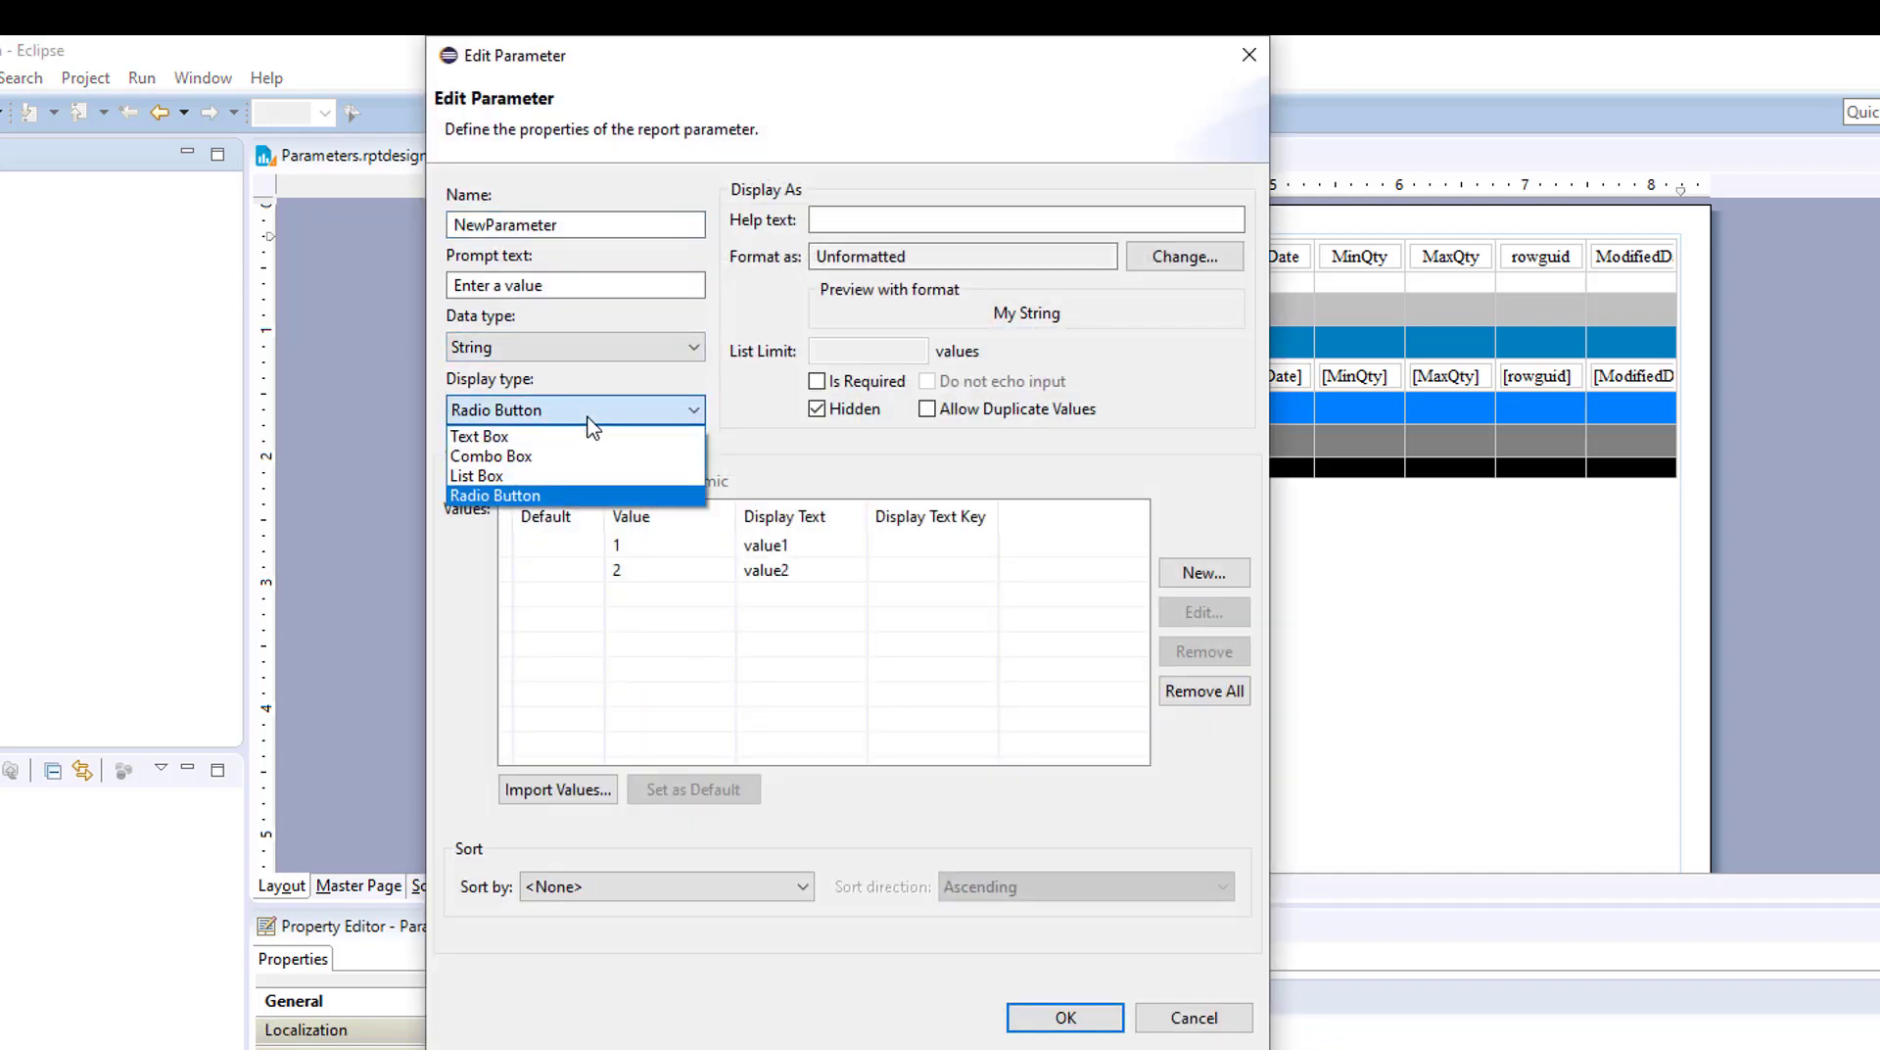
{"action": "left_click", "coordinate": [566, 478]}
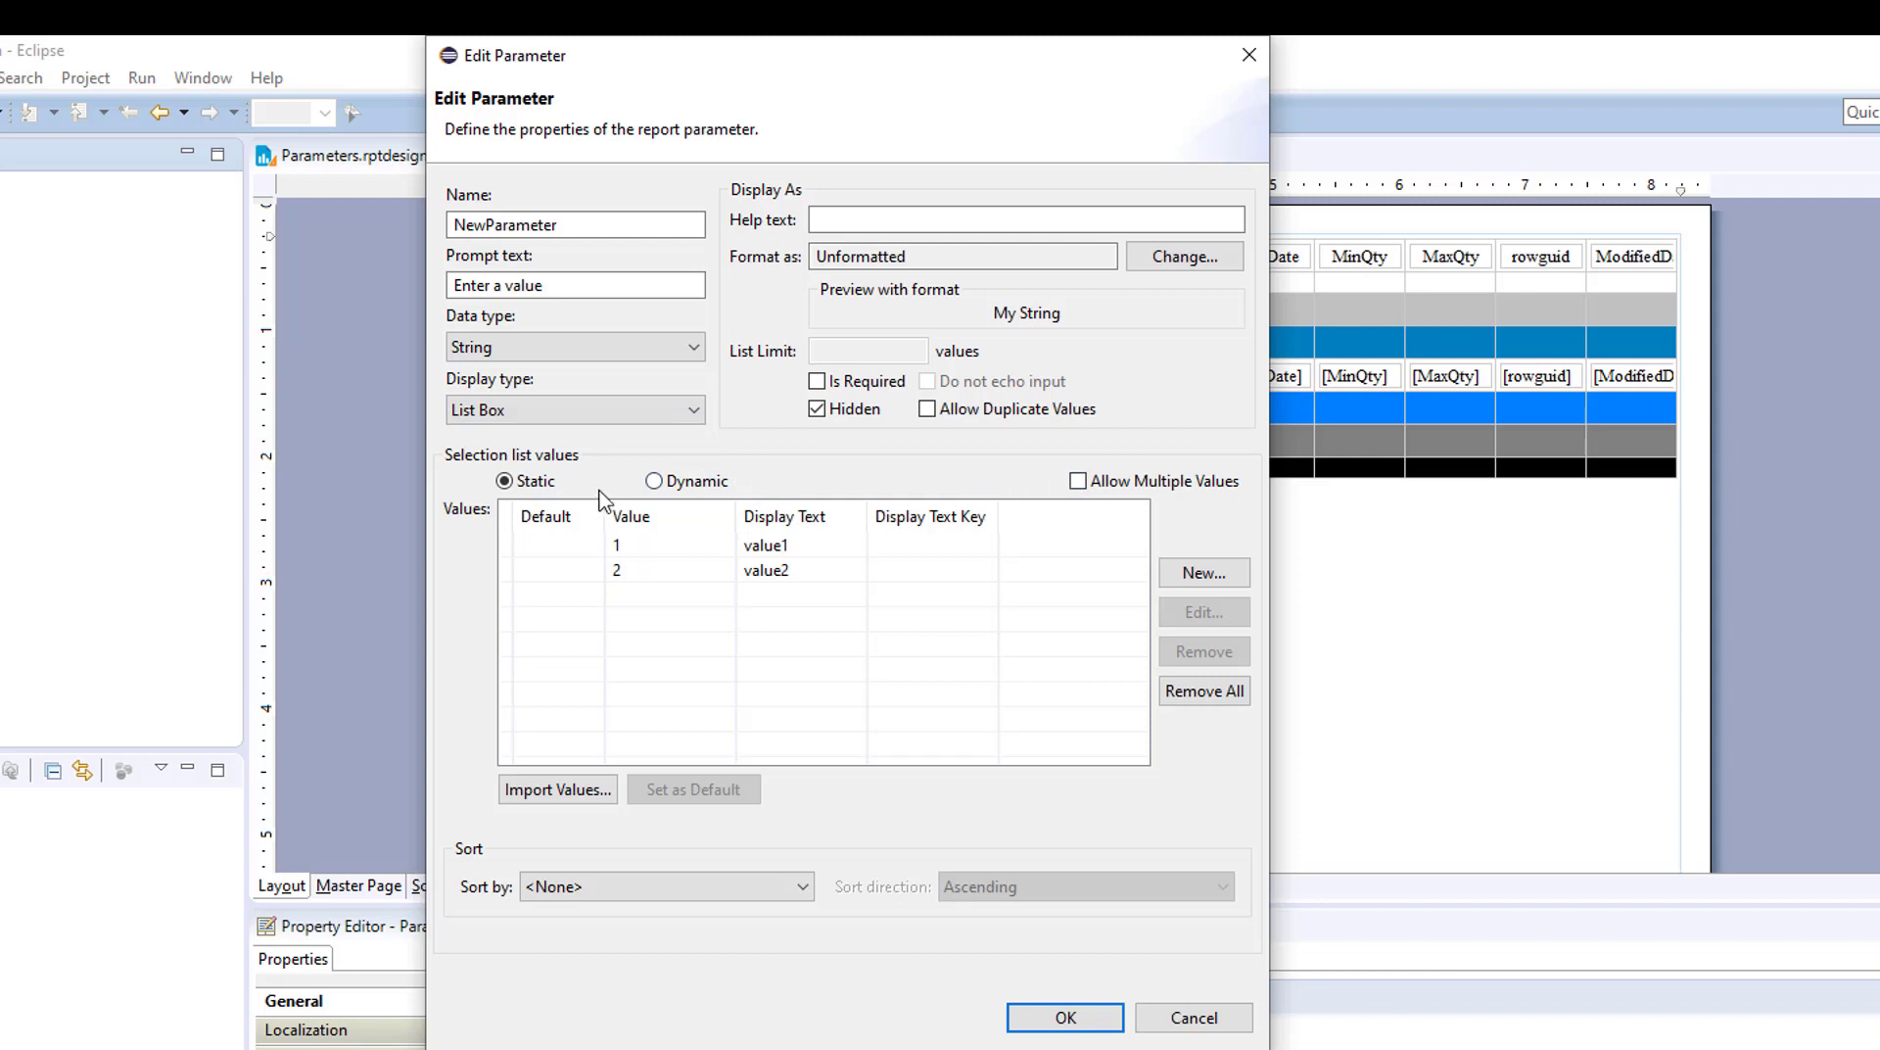
{"action": "left_click", "coordinate": [653, 482]}
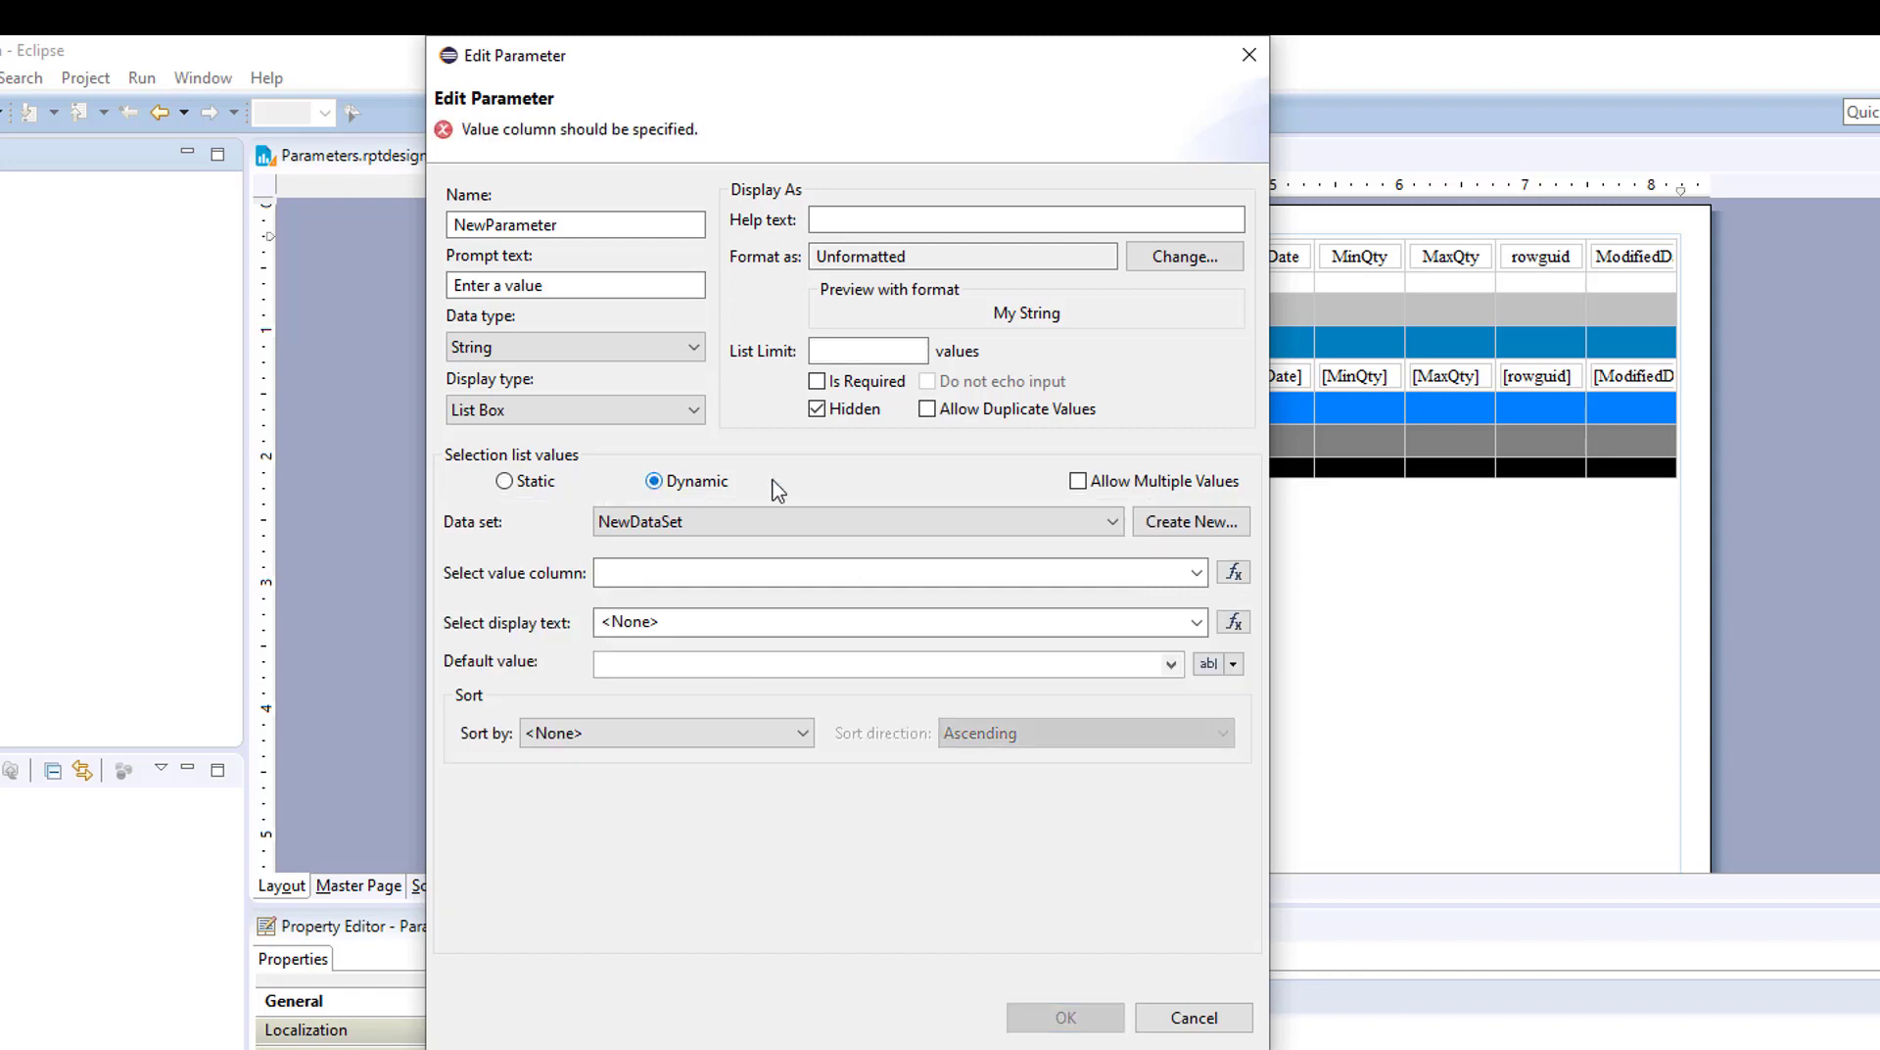
{"action": "left_click", "coordinate": [1083, 481]}
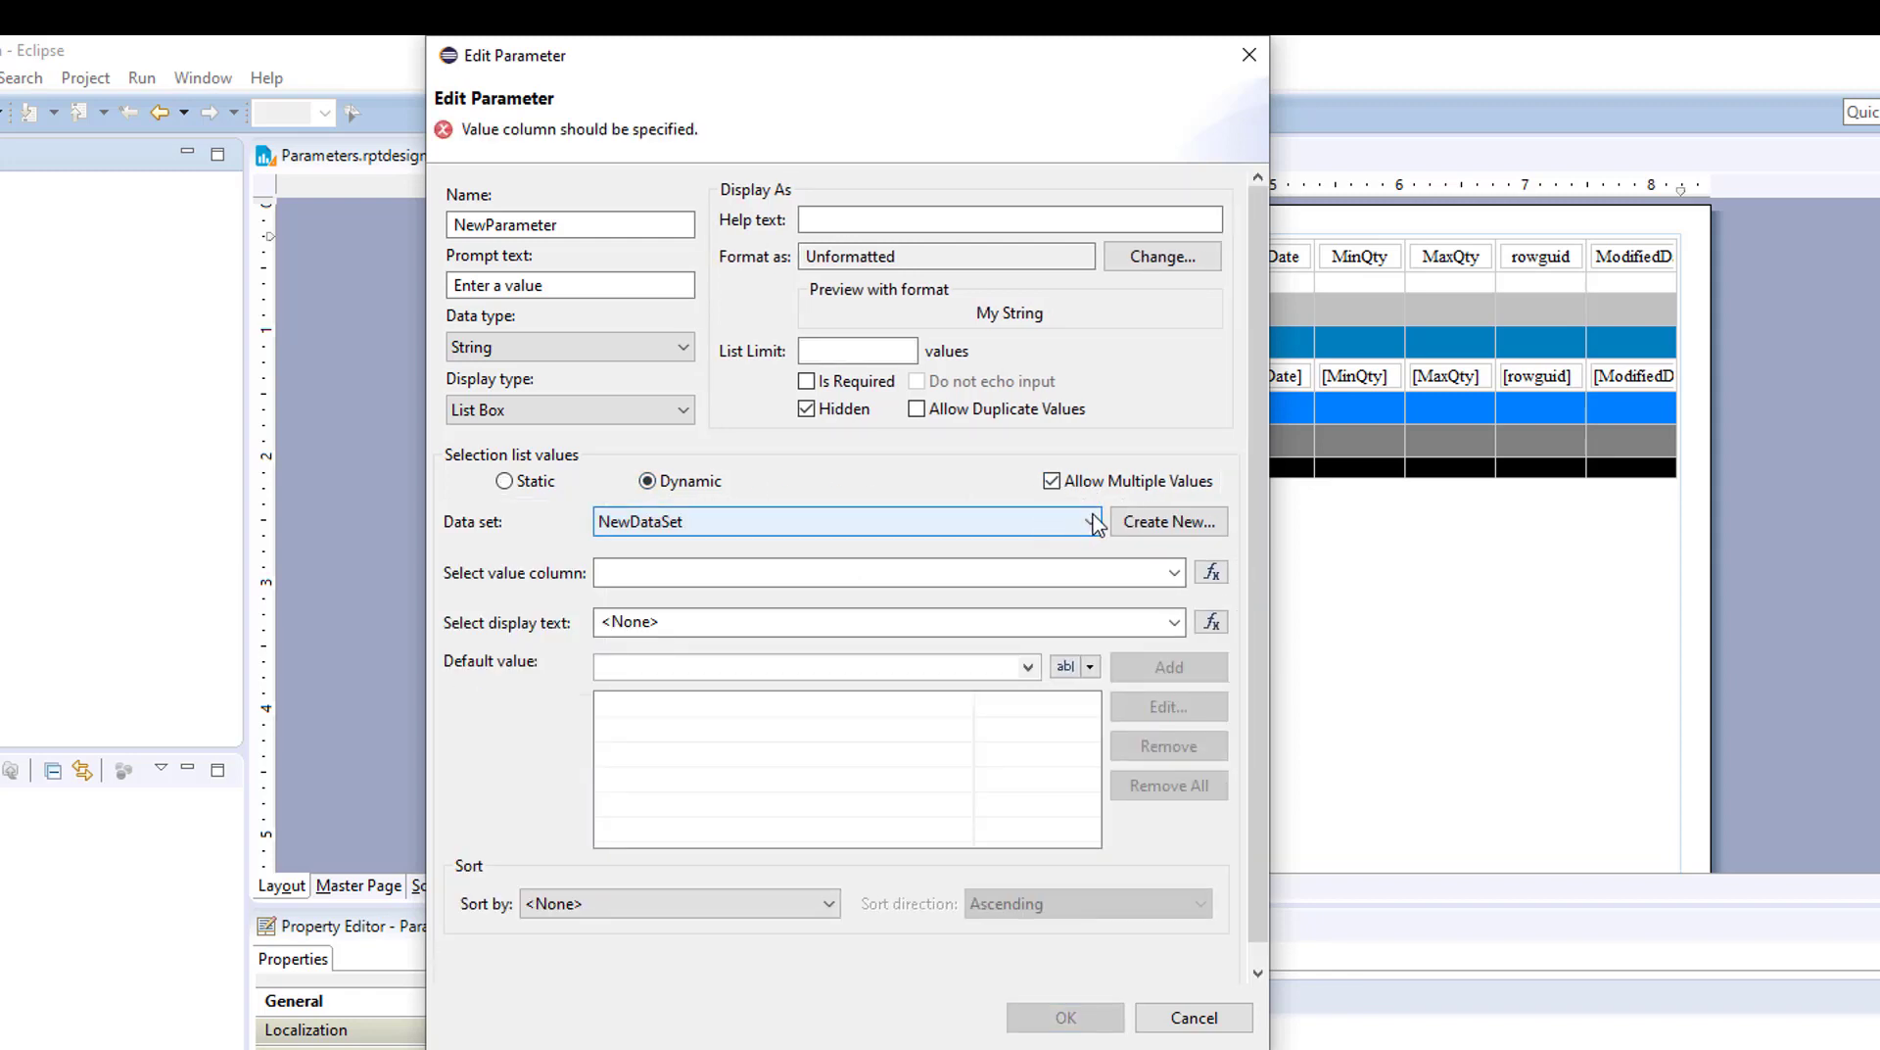
Source the list values from the CategoryParameter data set, with Category as the value column and display text left at <None>.
{"action": "left_click", "coordinate": [1094, 523]}
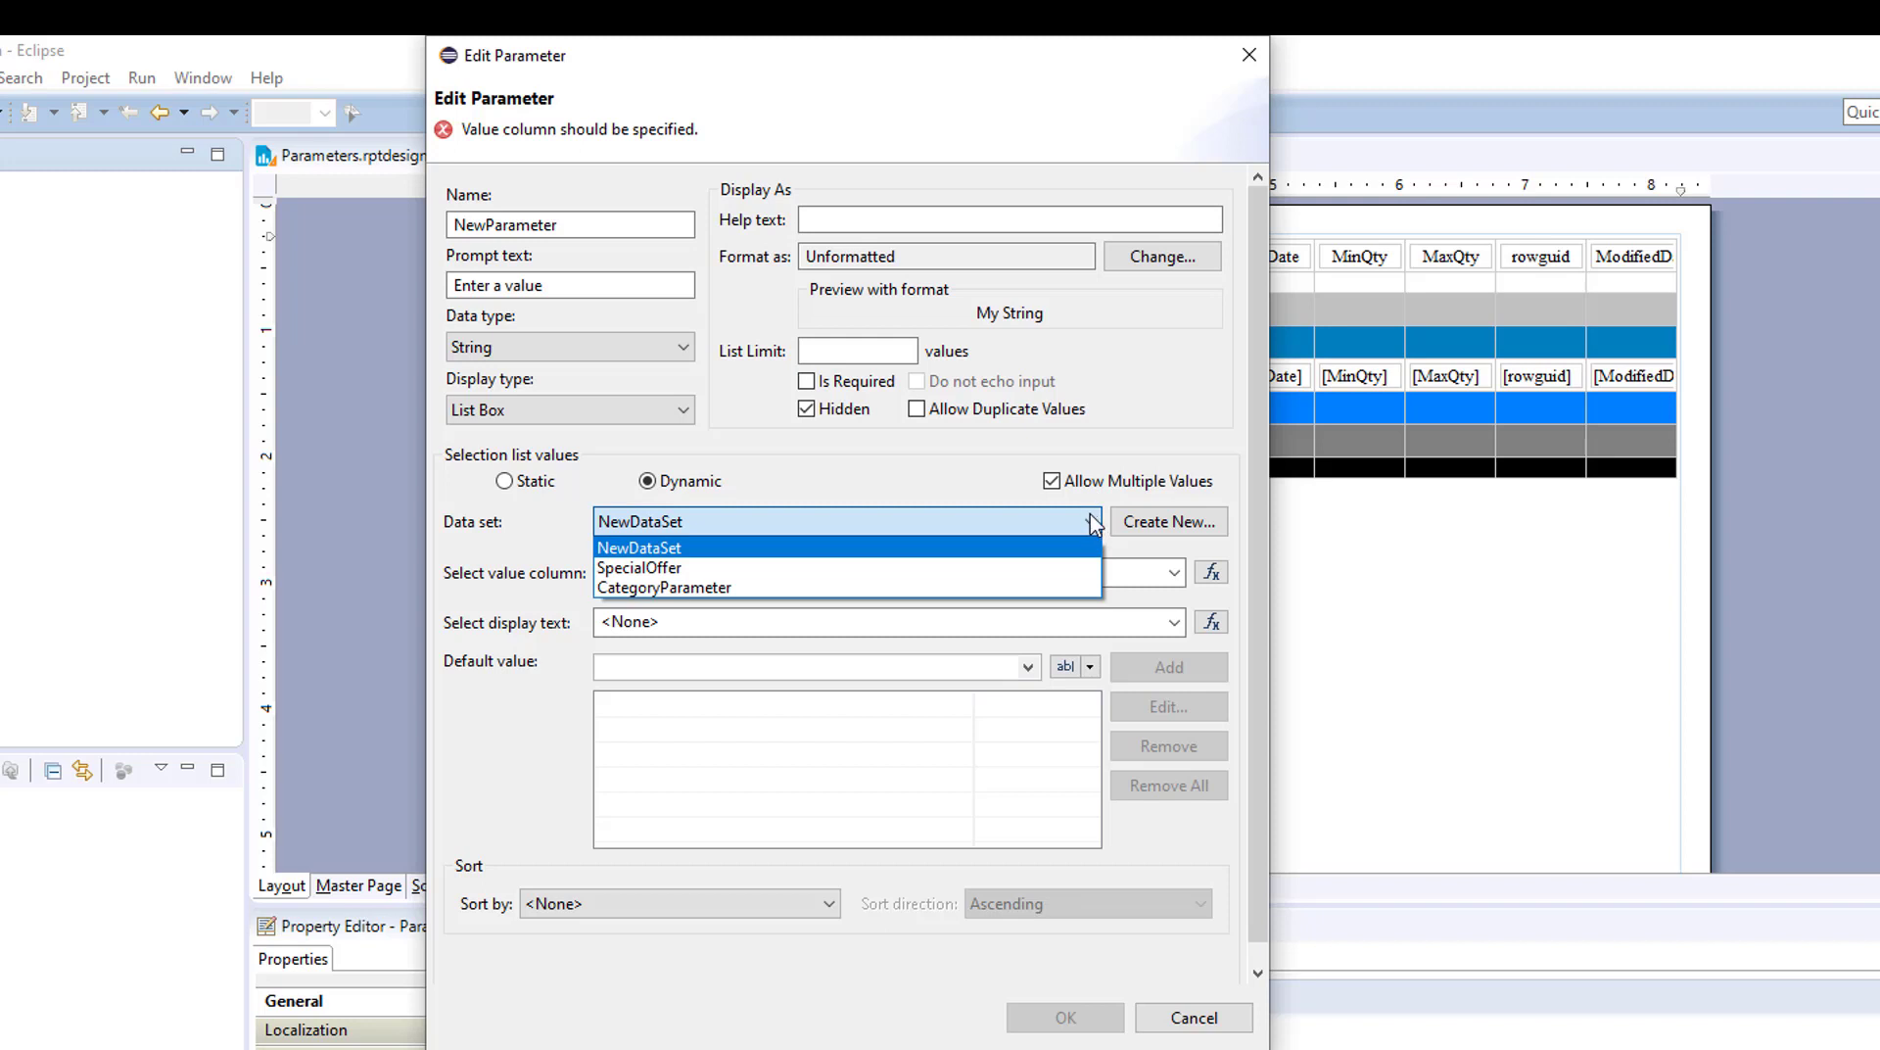
{"action": "left_click", "coordinate": [712, 588]}
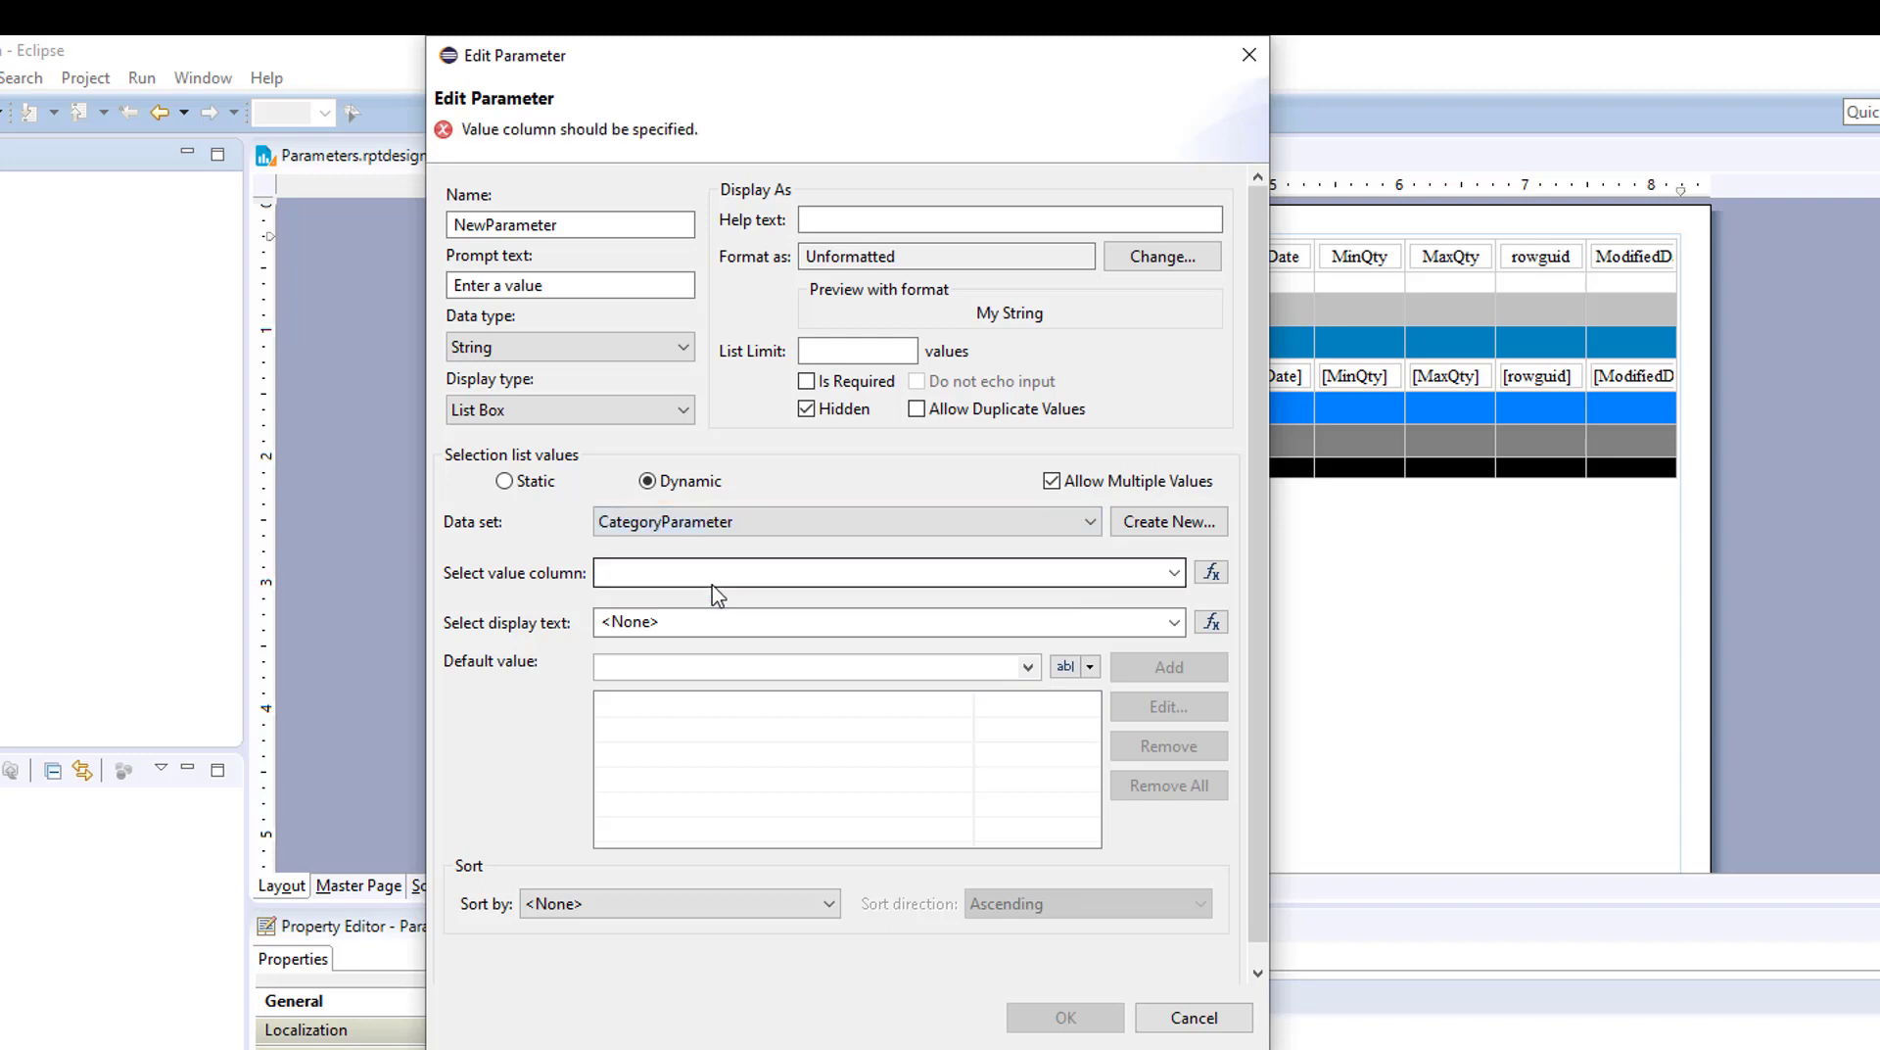
{"action": "left_click", "coordinate": [1175, 576]}
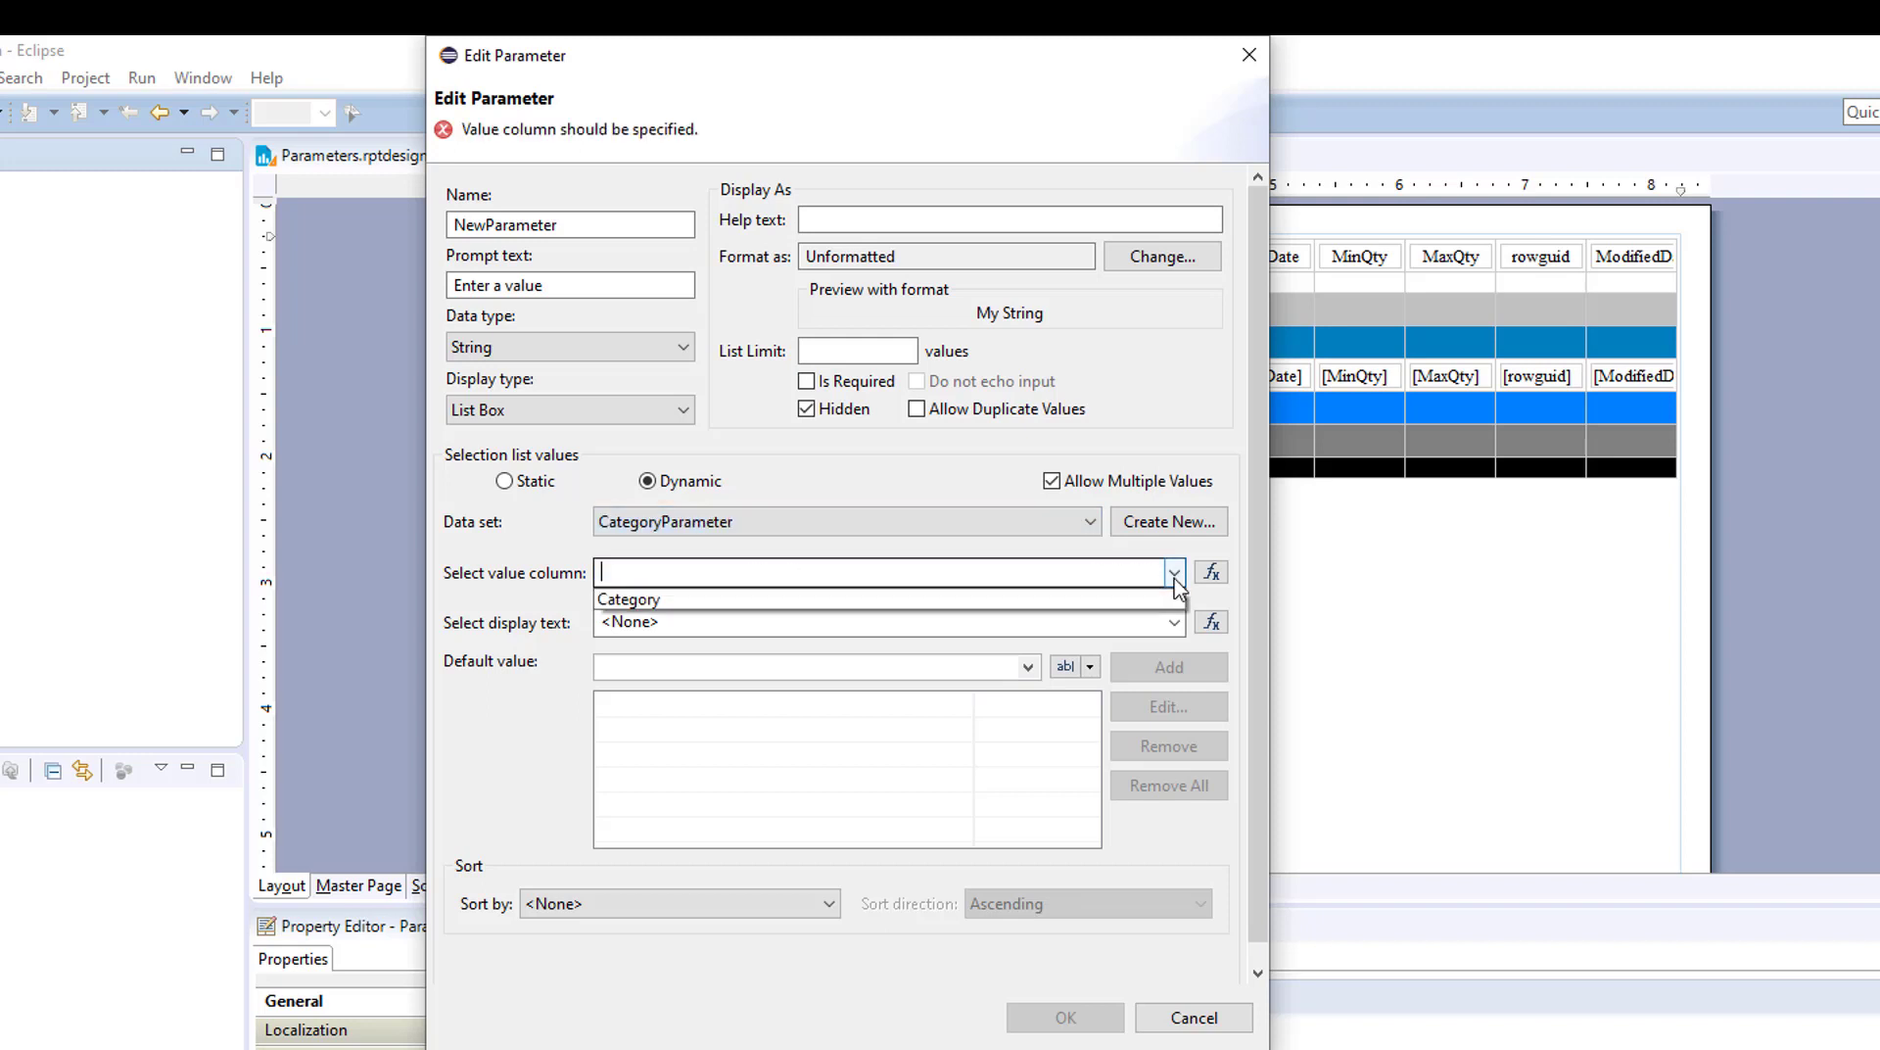
{"action": "left_click", "coordinate": [635, 600]}
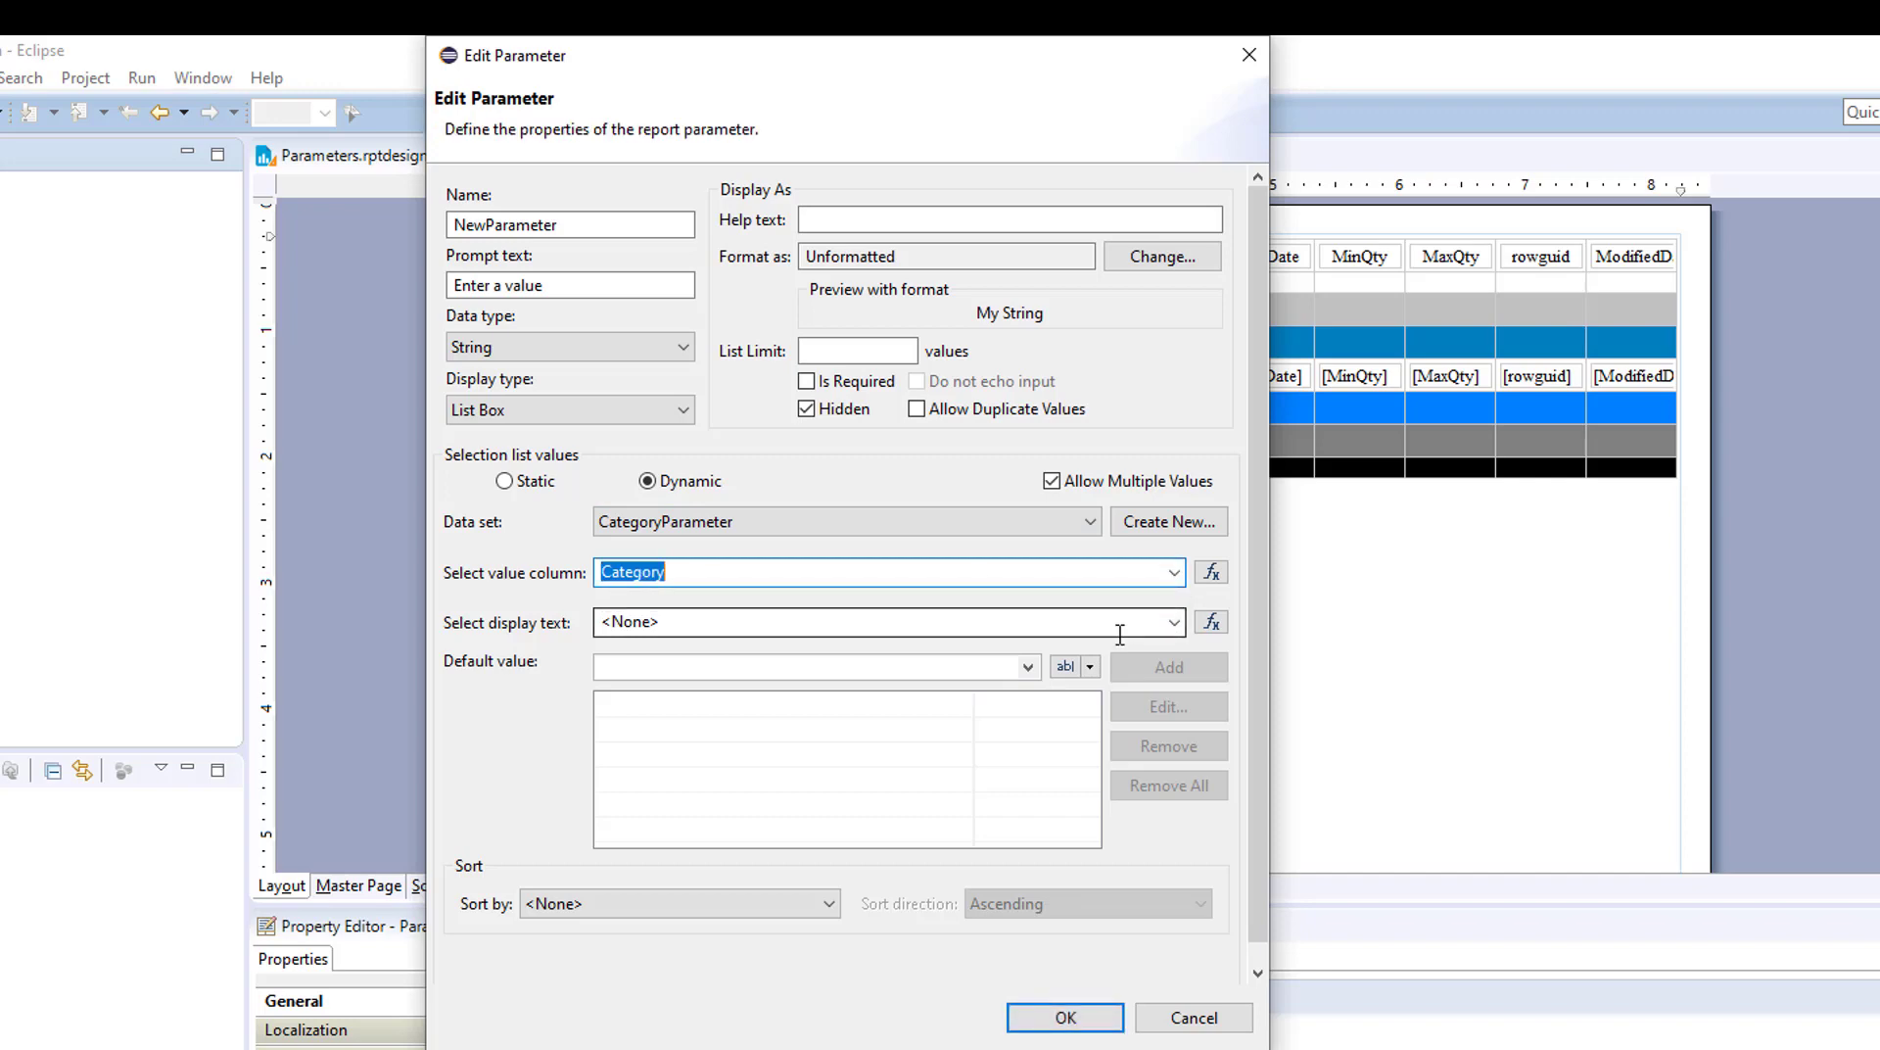
{"action": "left_click", "coordinate": [1174, 621]}
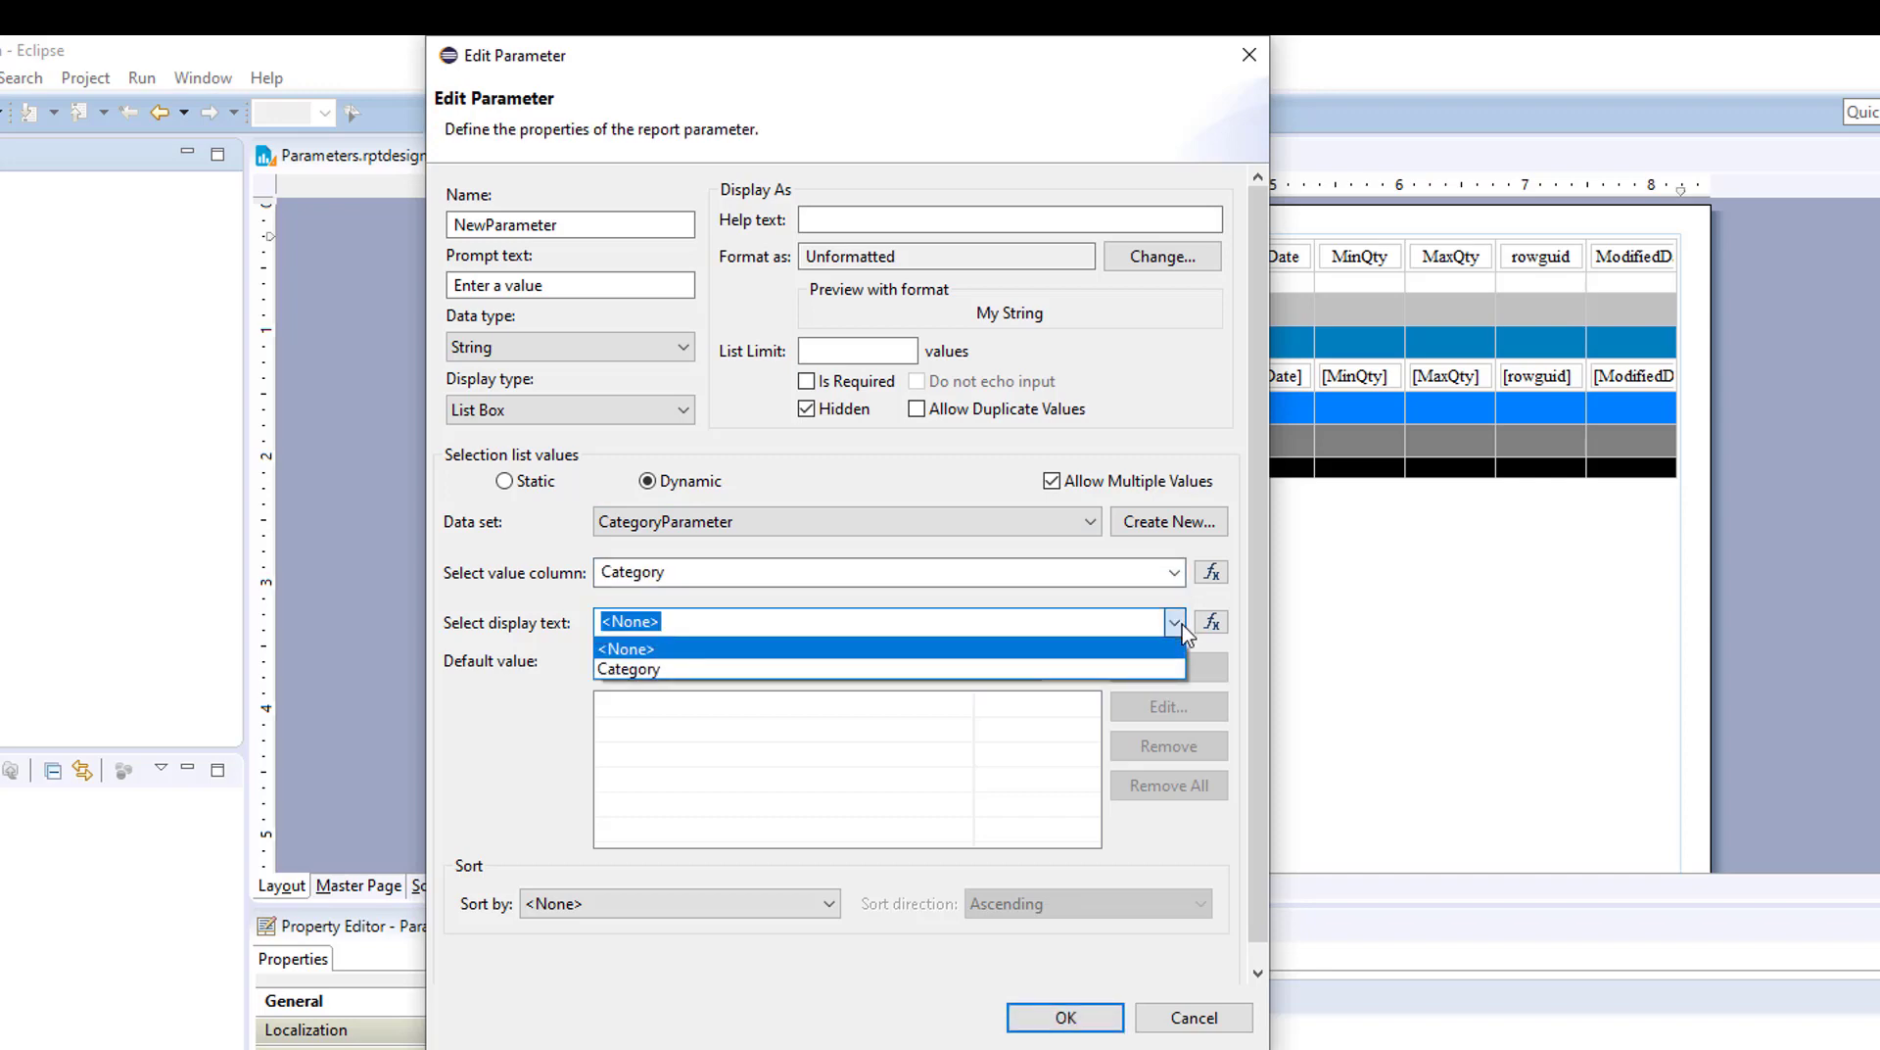
{"action": "left_click", "coordinate": [995, 595]}
Add Customer, No Discount and Reseller as the parameter's default values.
{"action": "left_click", "coordinate": [1031, 665]}
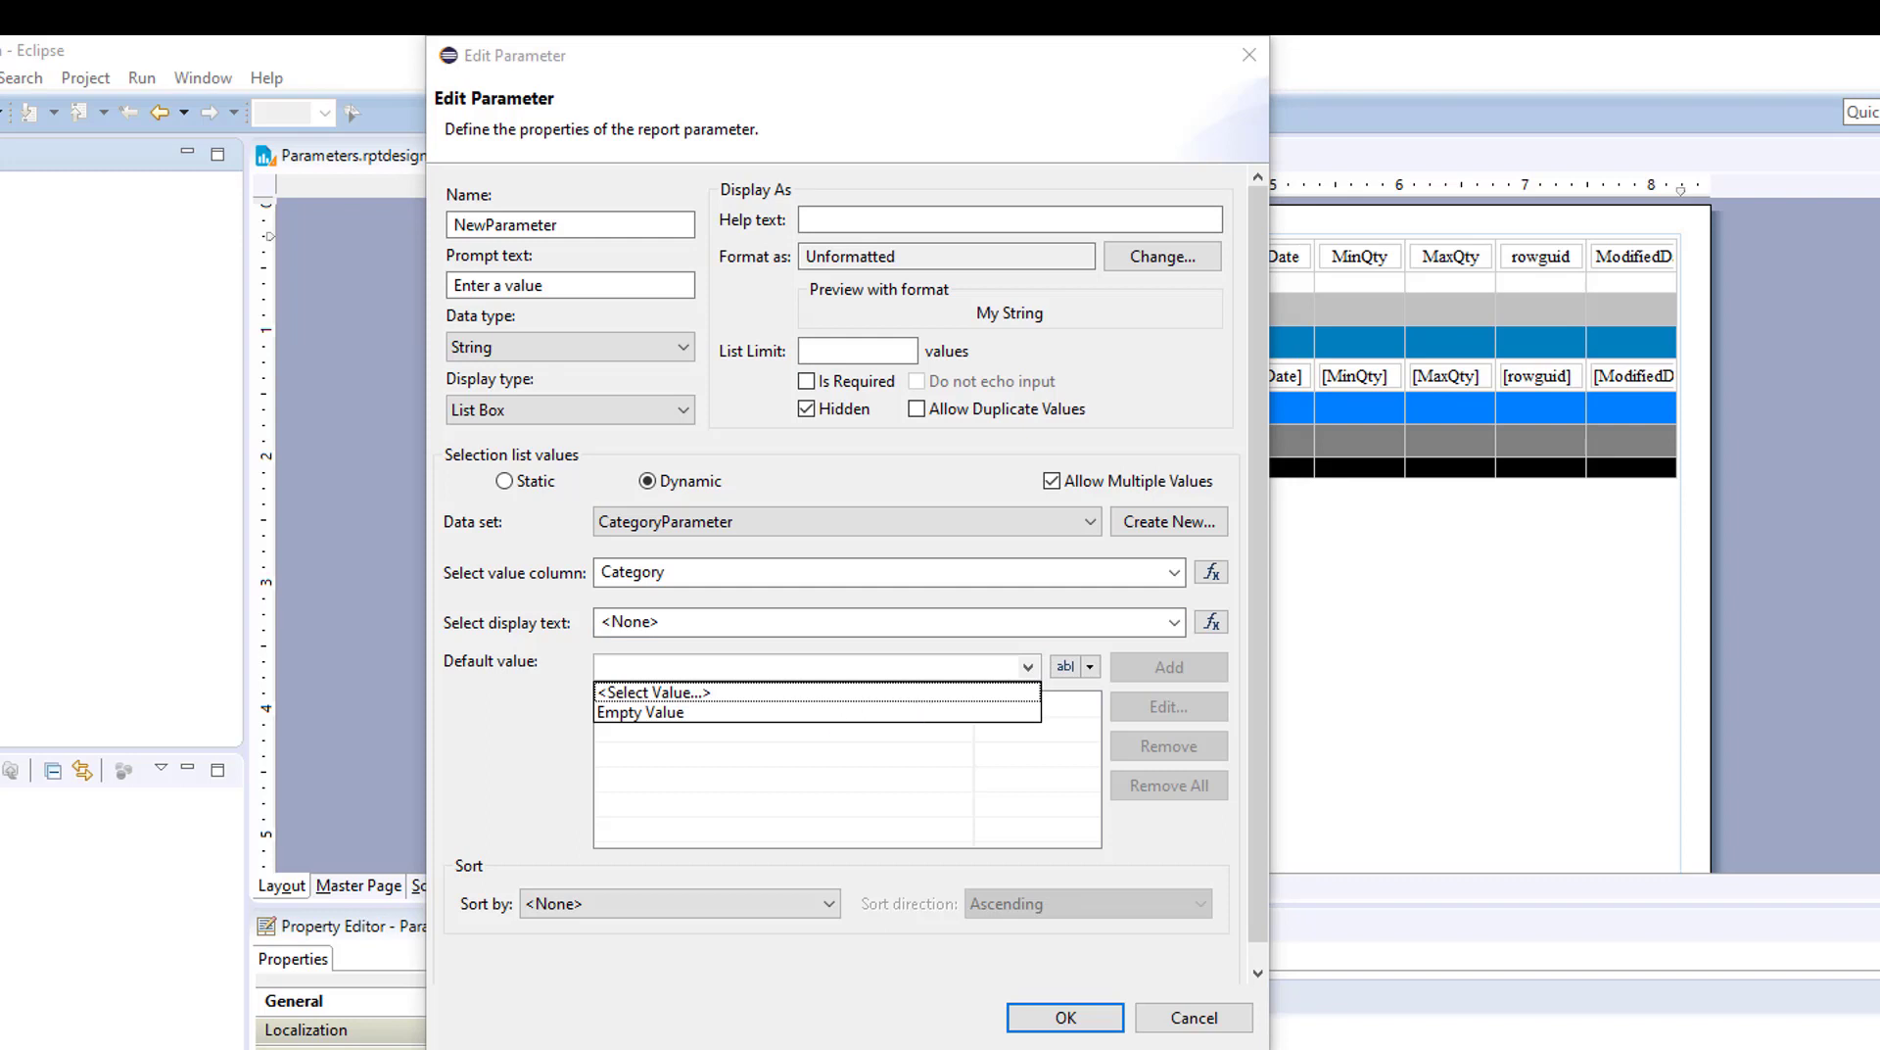
{"action": "left_click", "coordinate": [1116, 678]}
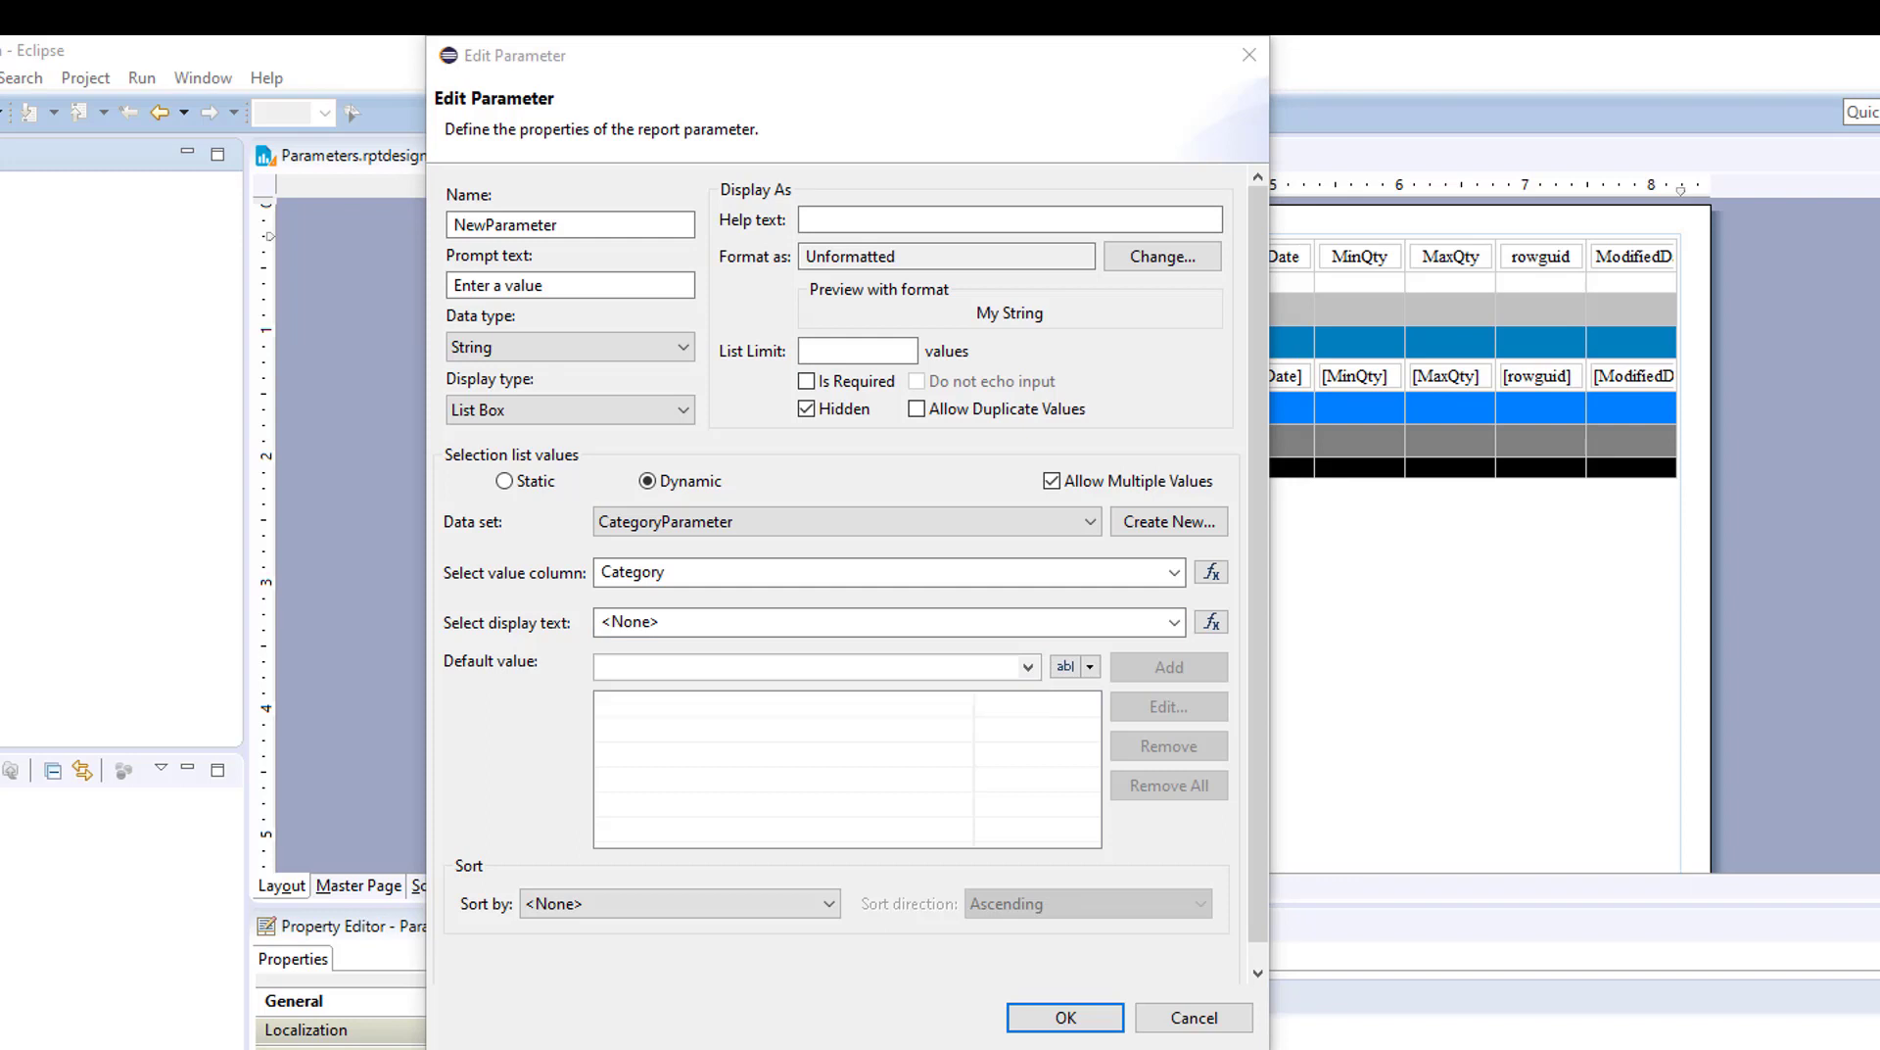
{"action": "left_click", "coordinate": [1027, 667]}
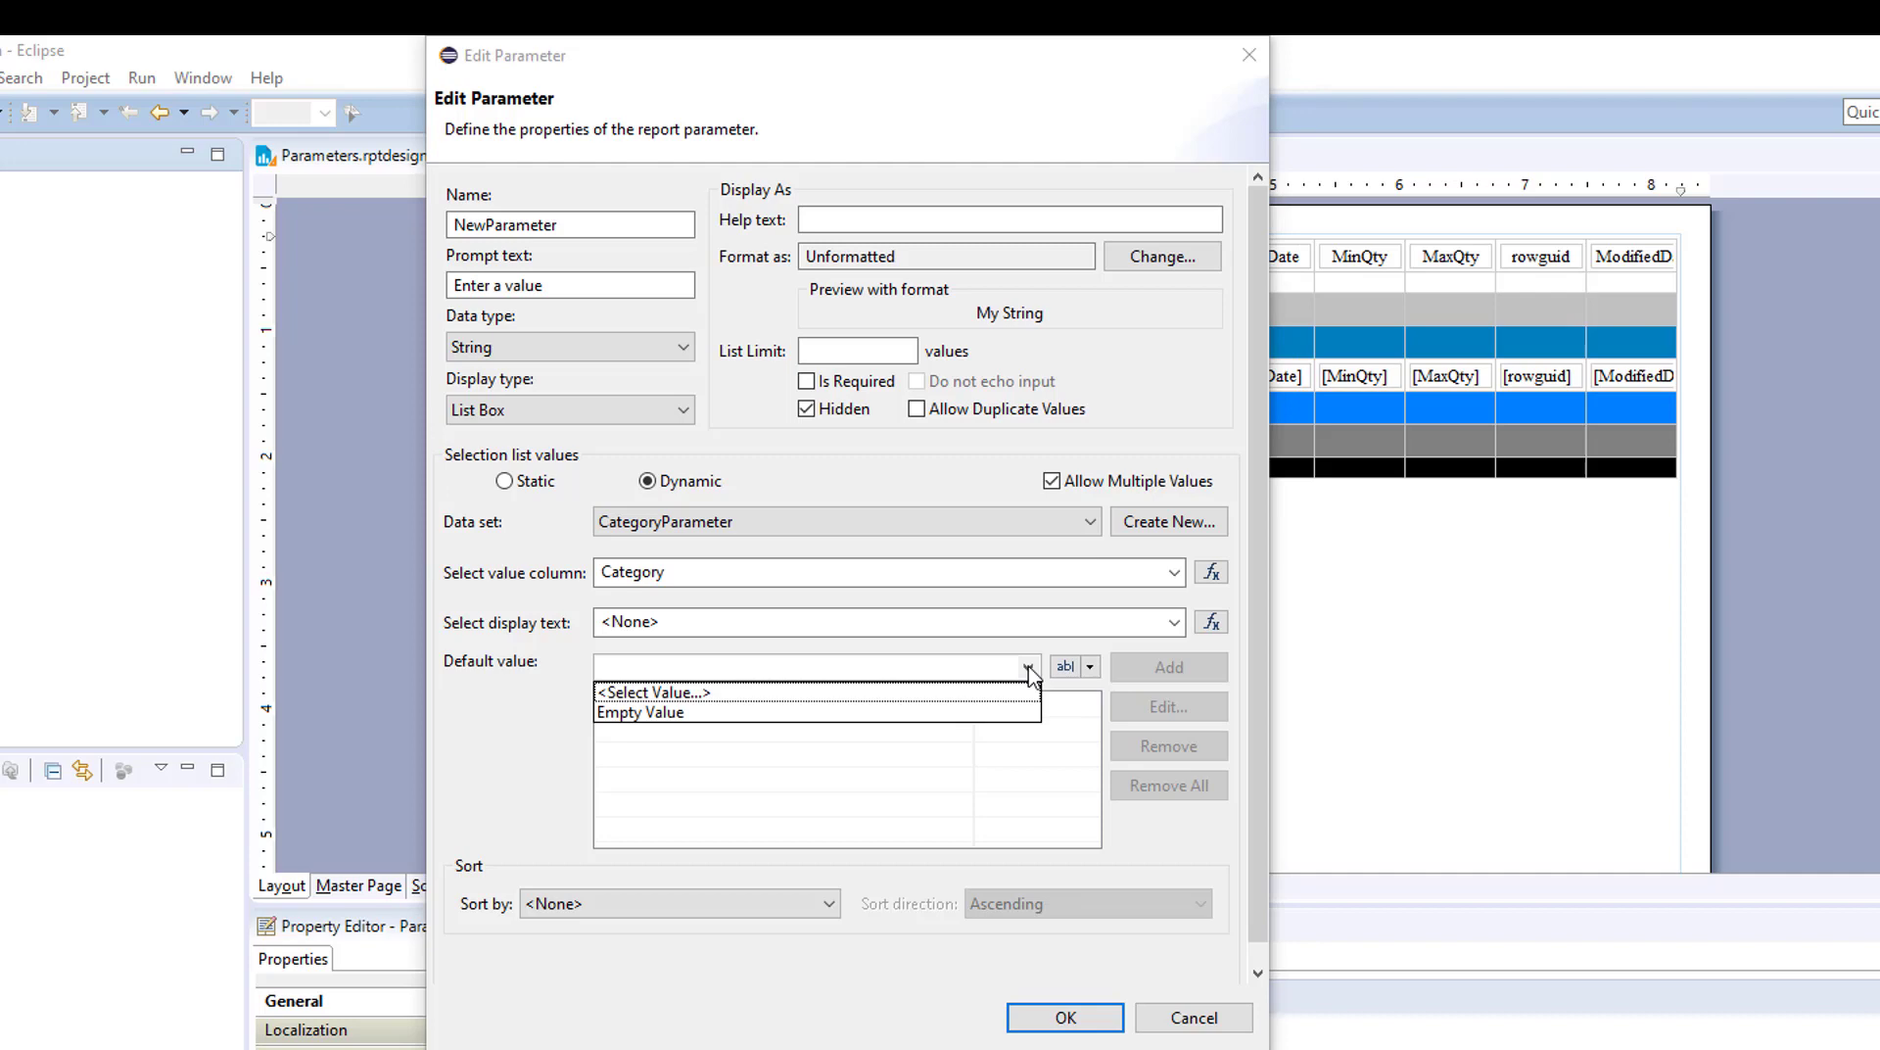
{"action": "left_click", "coordinate": [896, 696]}
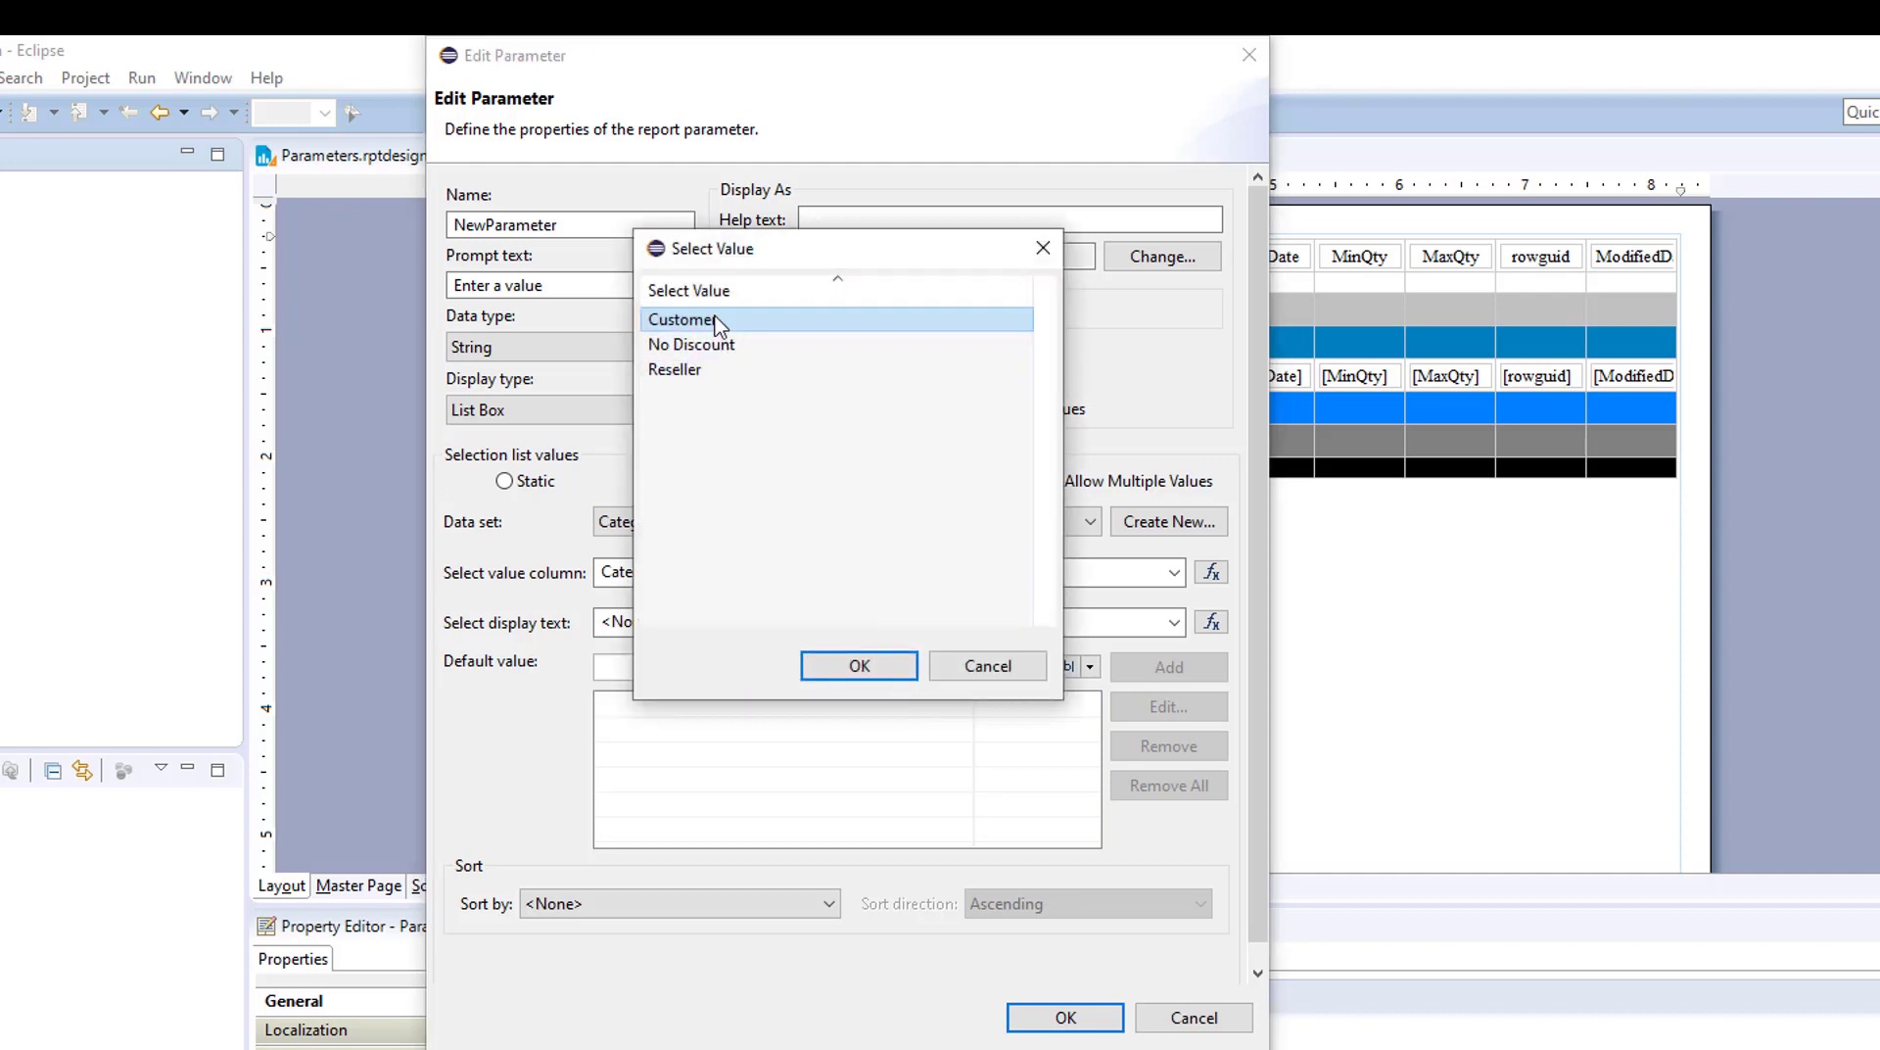
{"action": "left_click", "coordinate": [720, 370], "text": "shift"}
{"action": "left_click", "coordinate": [872, 669]}
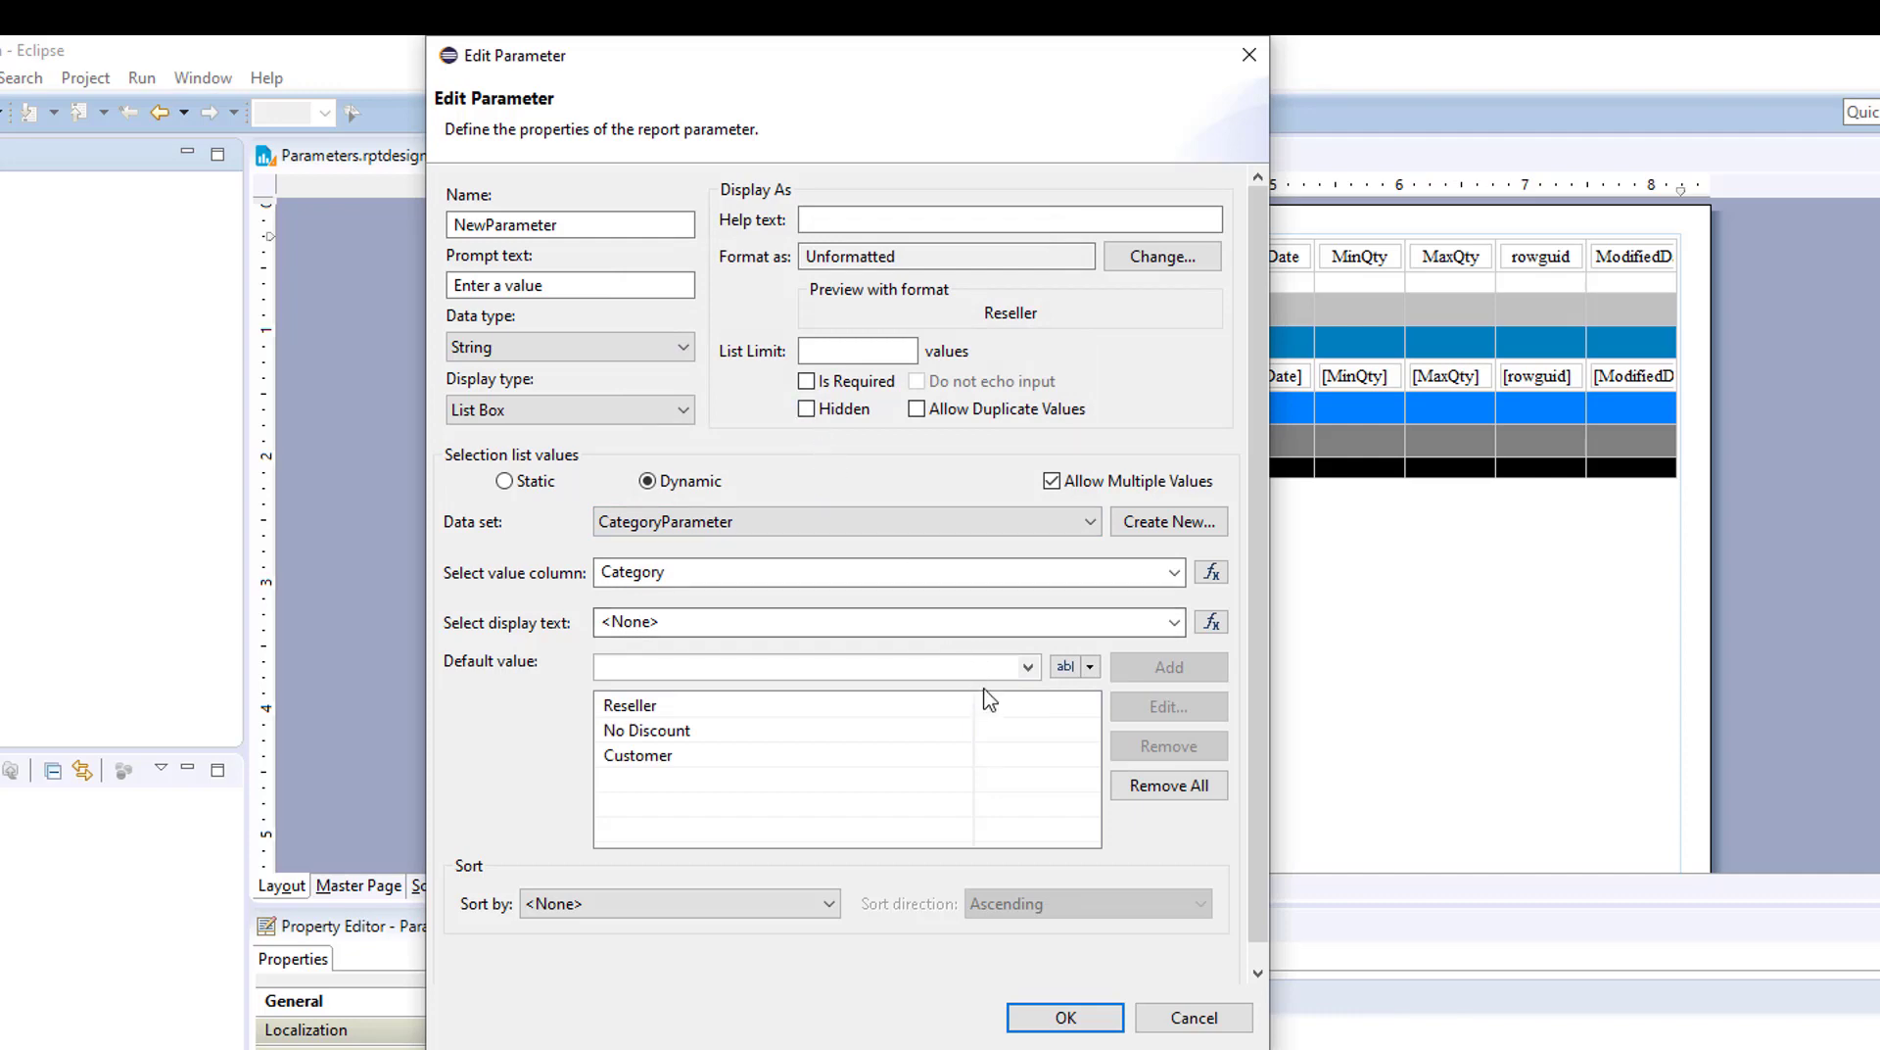
Make NewParameter required and not hidden, apply the changes and preview the report in the web viewer.
{"action": "left_click", "coordinate": [809, 383]}
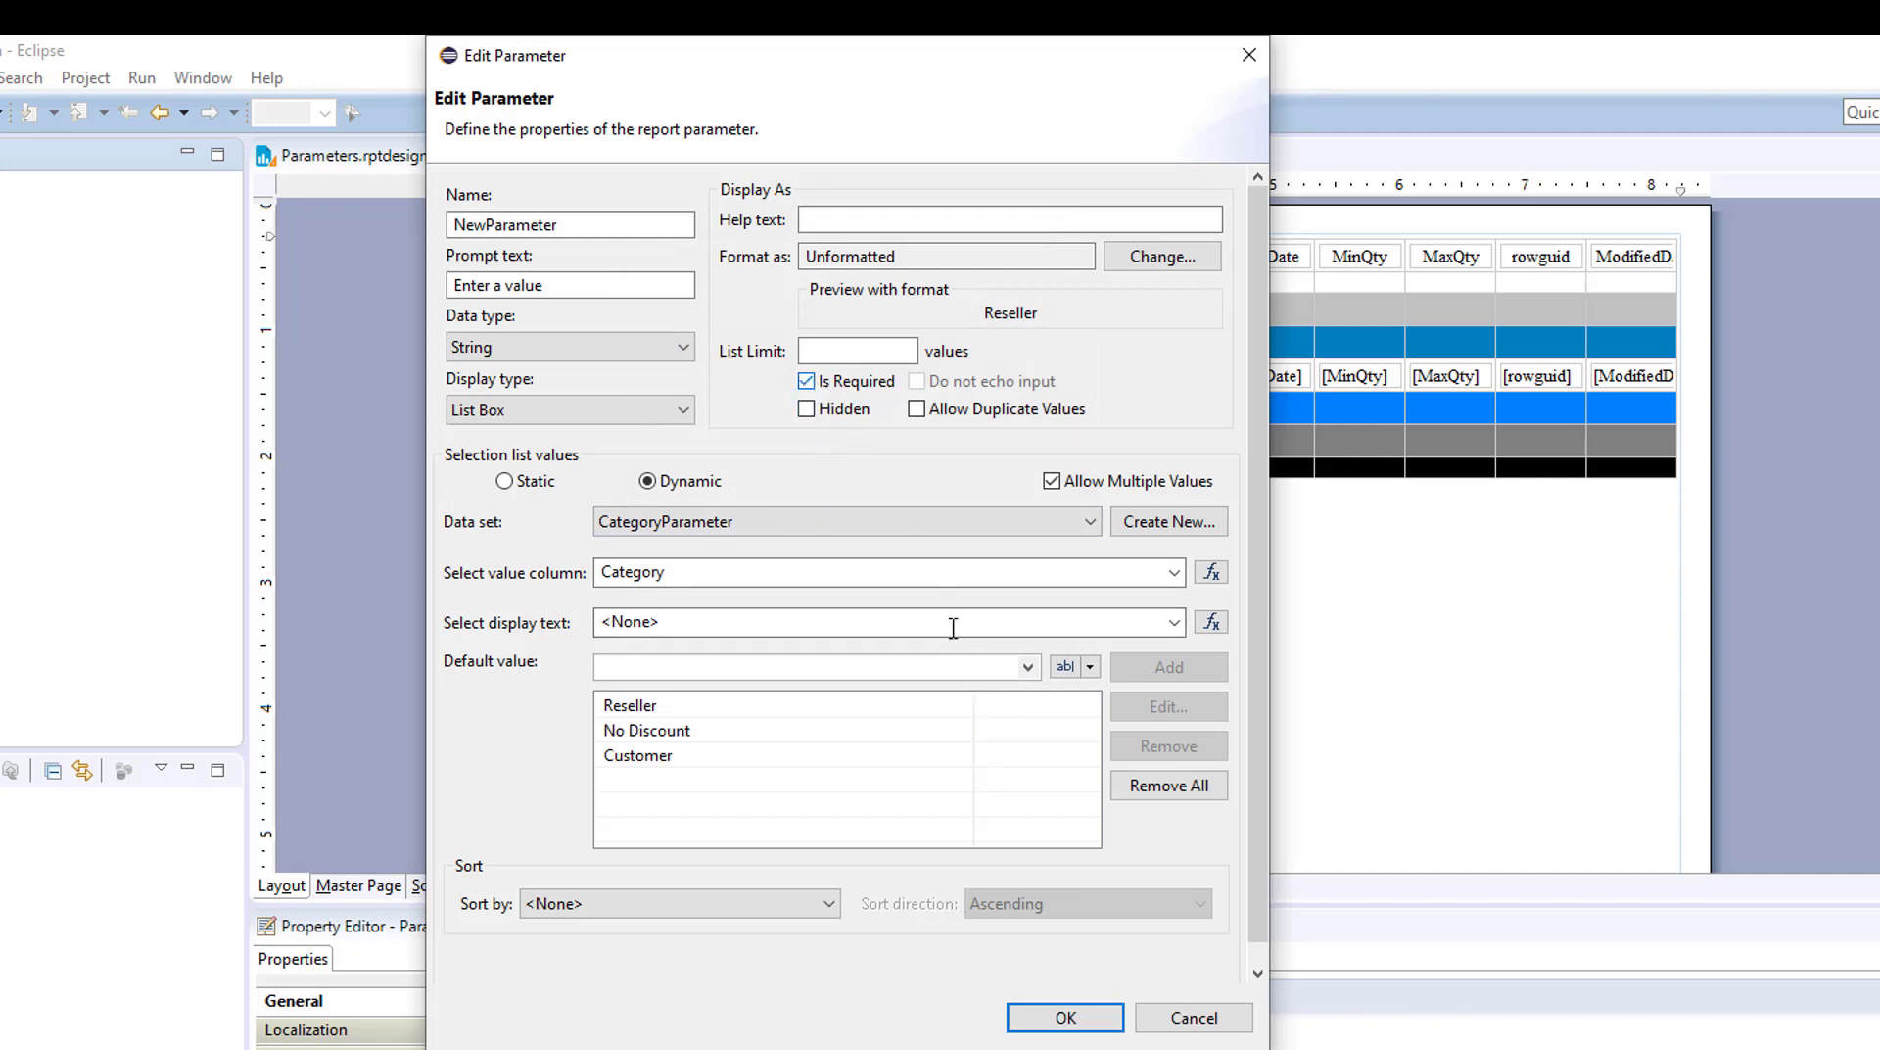
{"action": "left_click", "coordinate": [1064, 1019]}
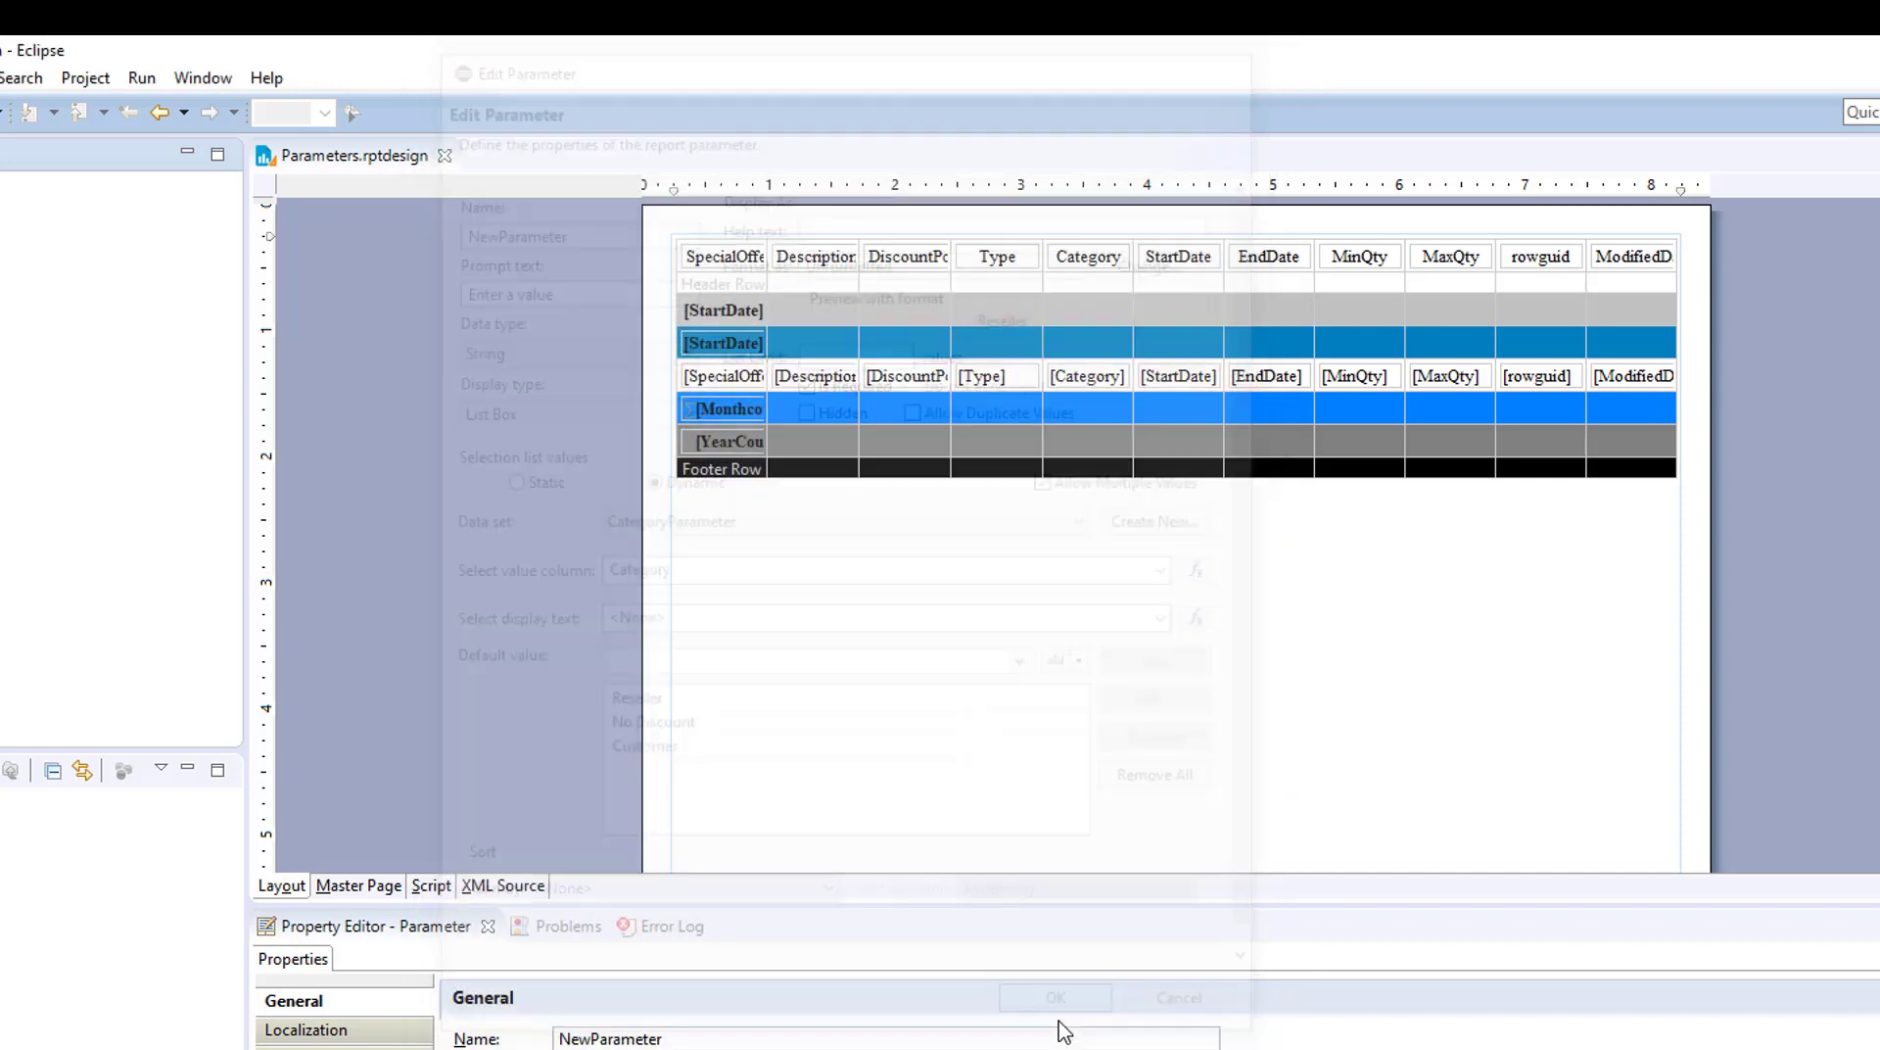
{"action": "left_click", "coordinate": [2, 113]}
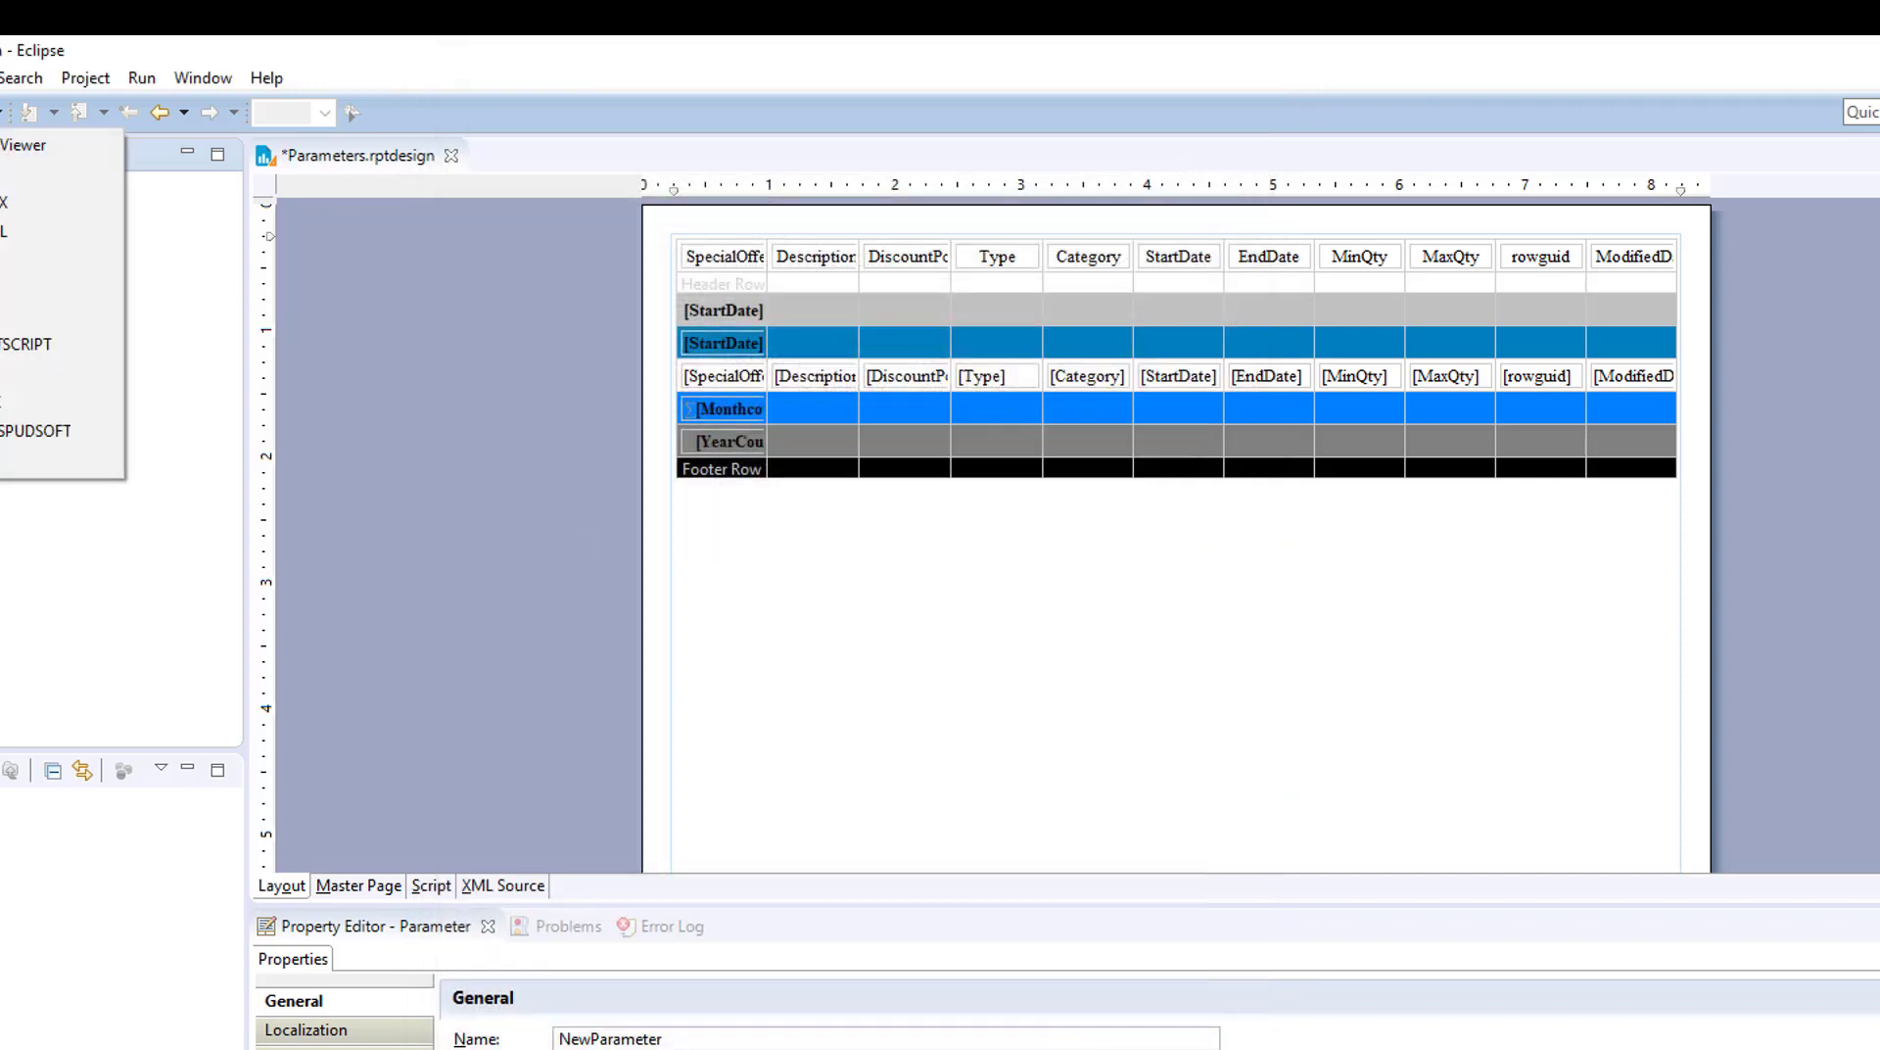
{"action": "left_click", "coordinate": [20, 145]}
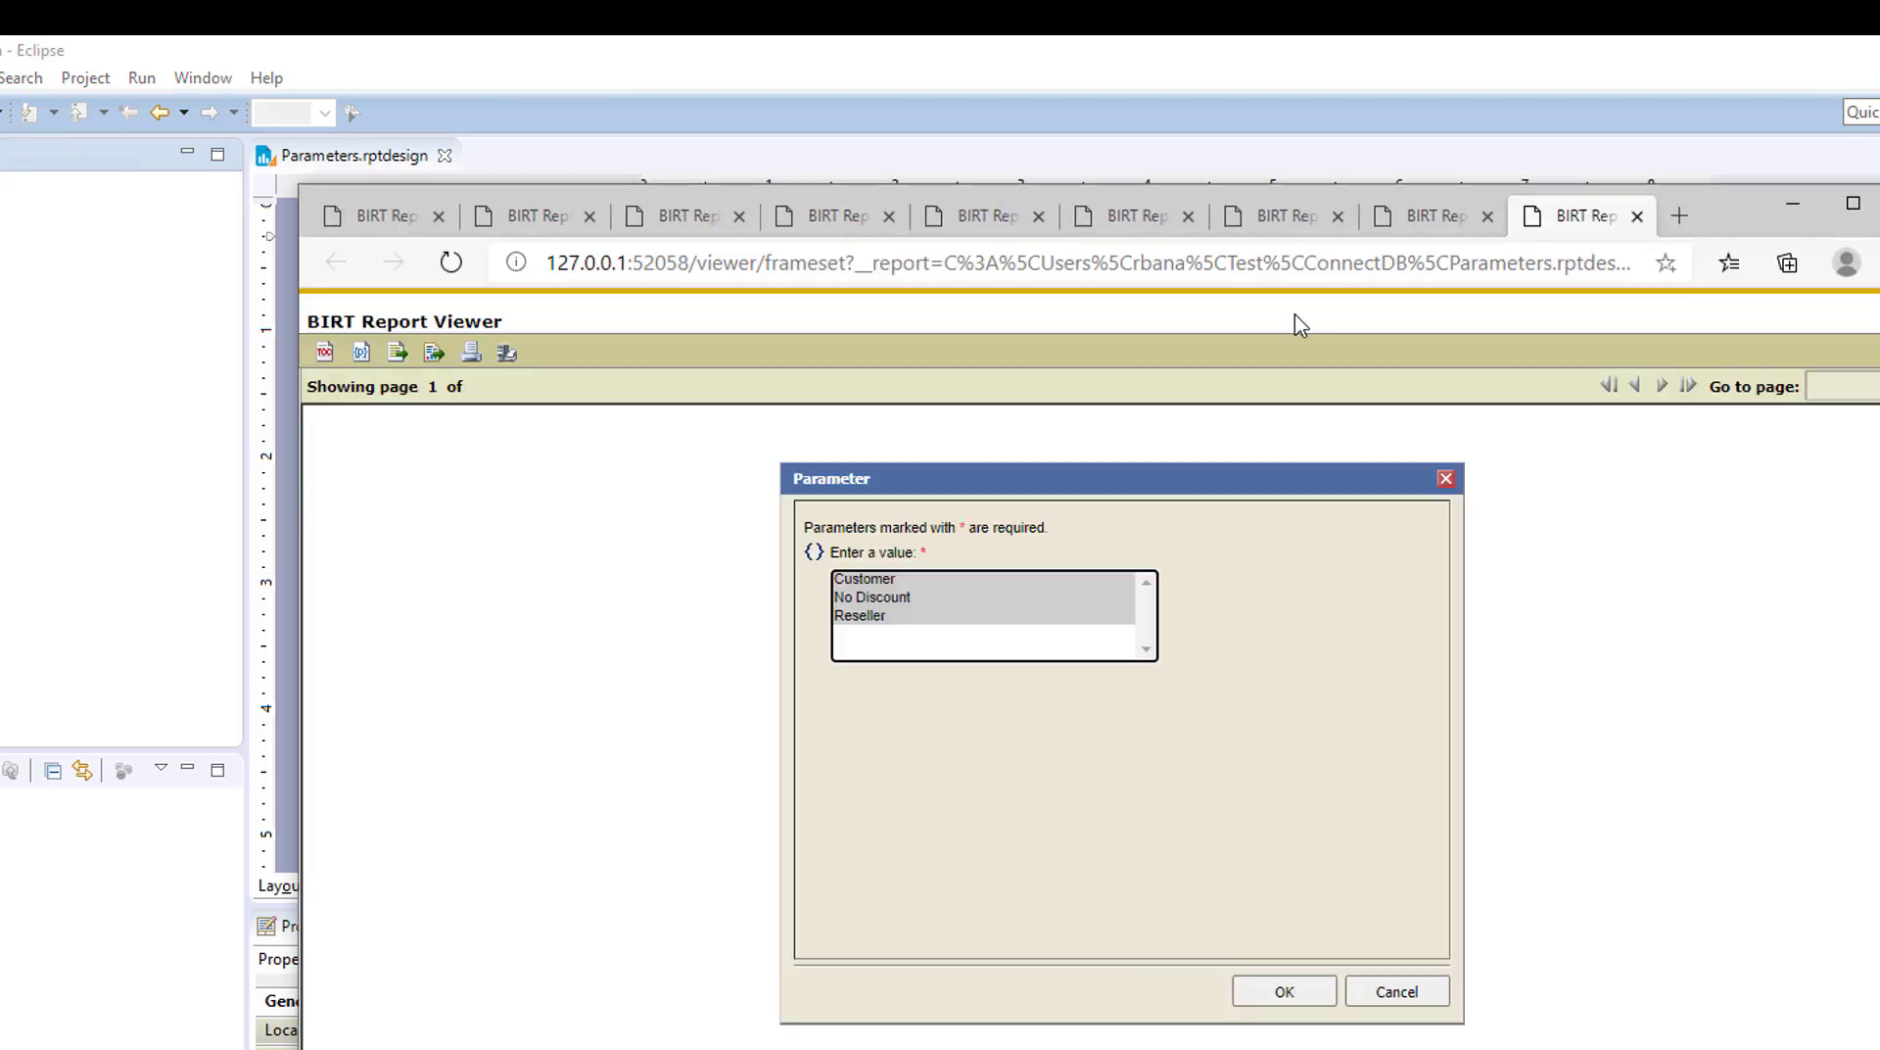
Try selecting individual categories in the parameter prompt, dismiss it and return to the report design in Eclipse.
{"action": "left_click", "coordinate": [910, 581]}
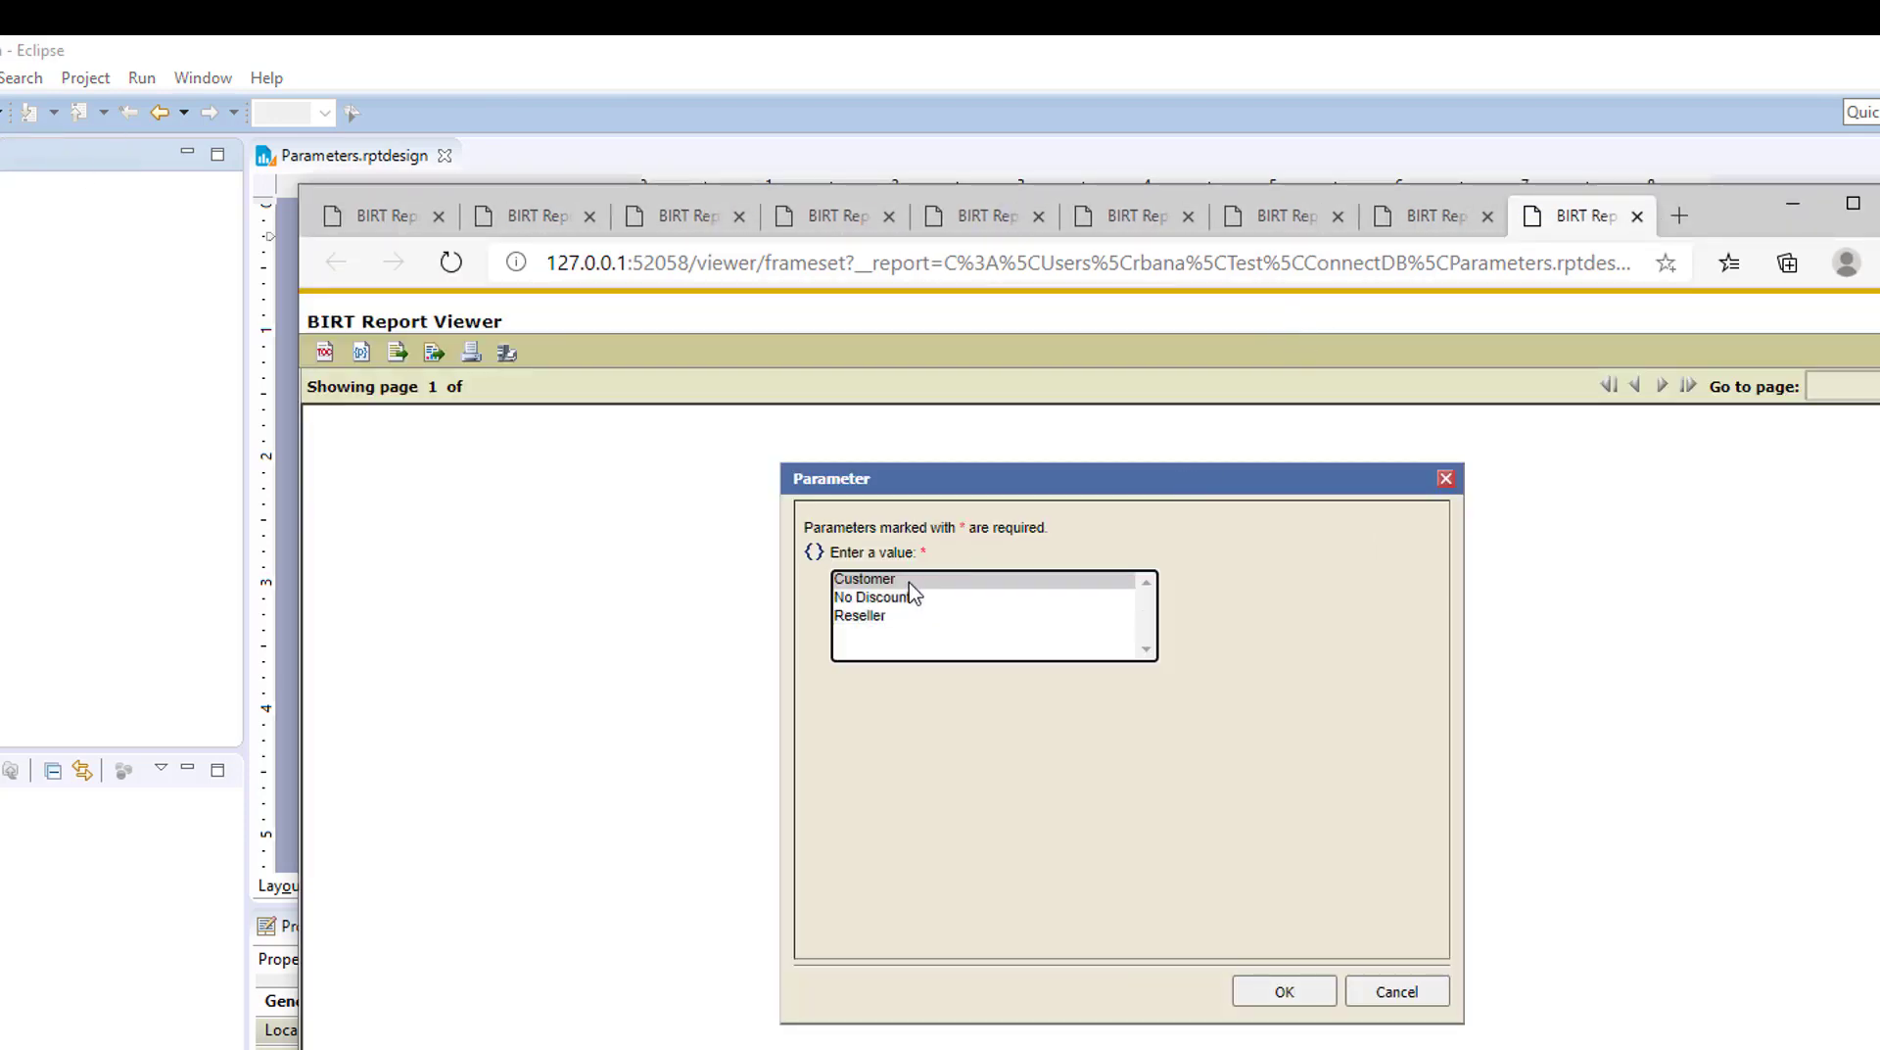
{"action": "left_click", "coordinate": [910, 592]}
{"action": "left_click", "coordinate": [897, 578]}
{"action": "left_click", "coordinate": [1444, 478]}
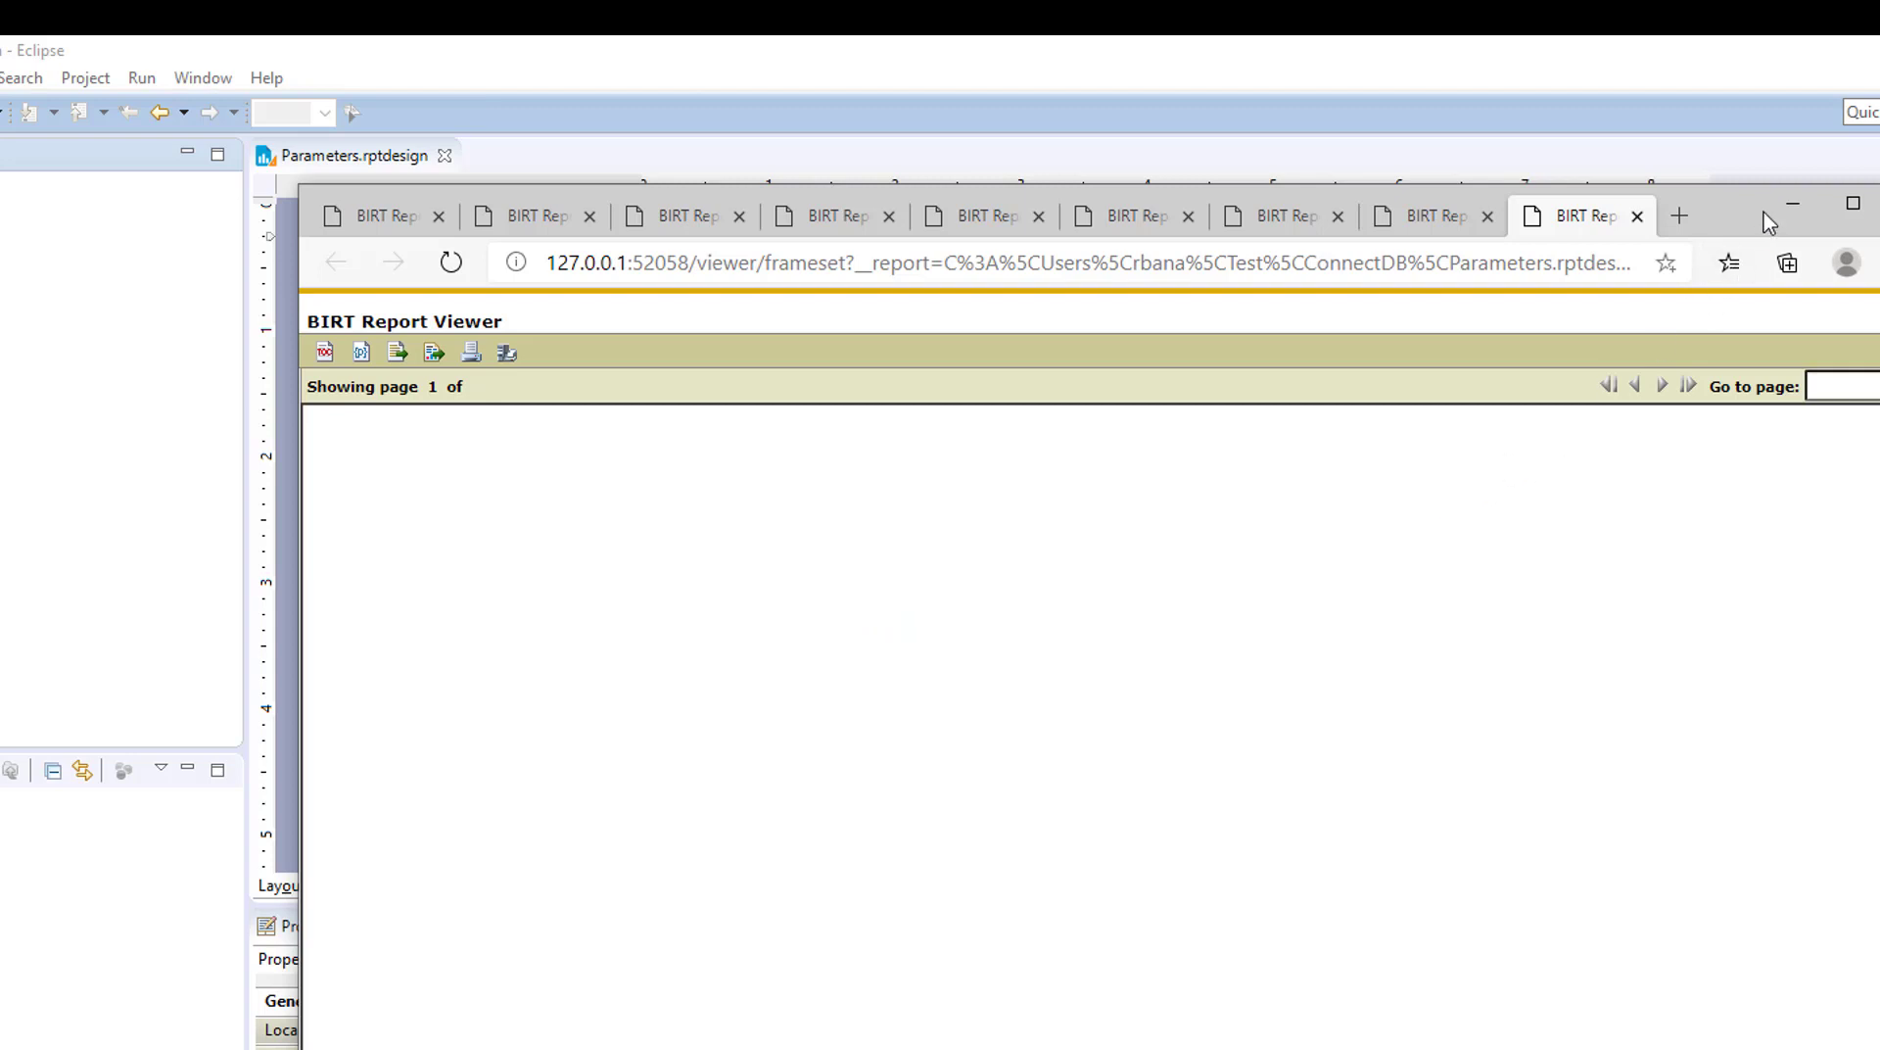
{"action": "left_click", "coordinate": [1052, 76]}
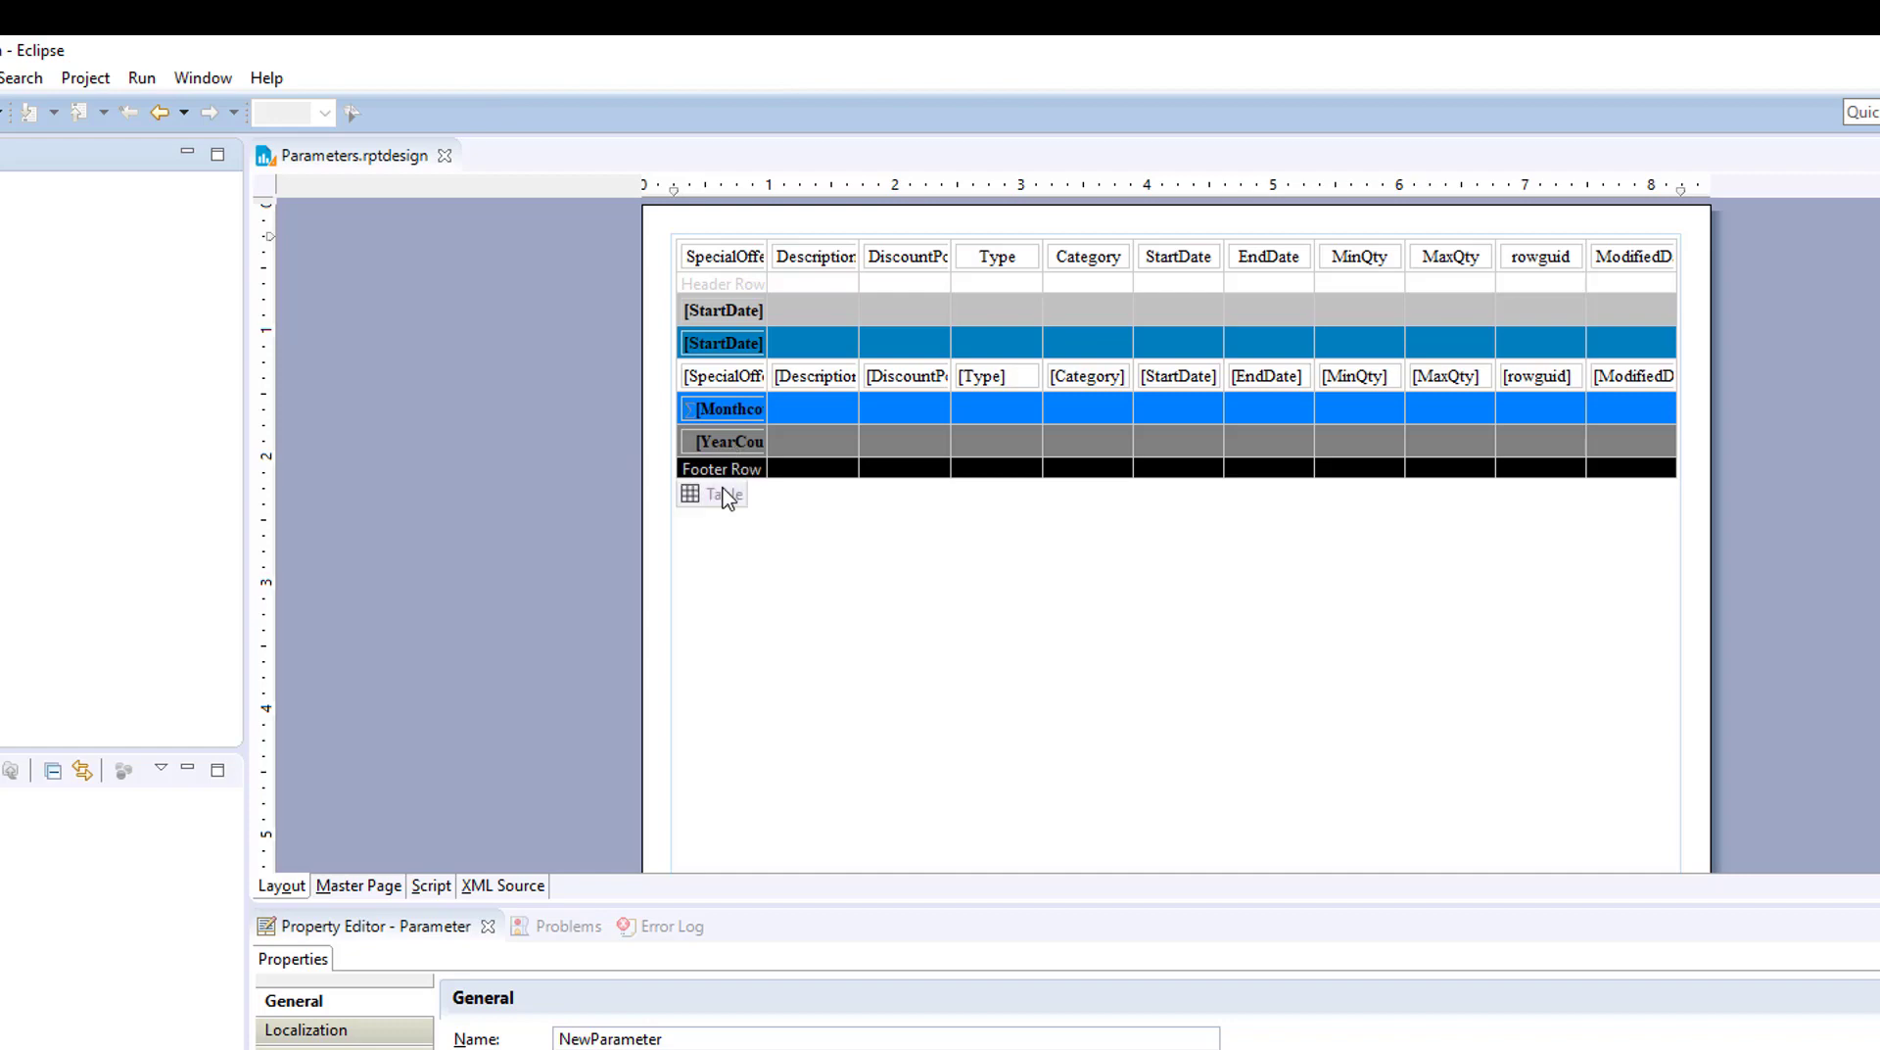
Check which data set the report table is bound to.
{"action": "left_click", "coordinate": [715, 493]}
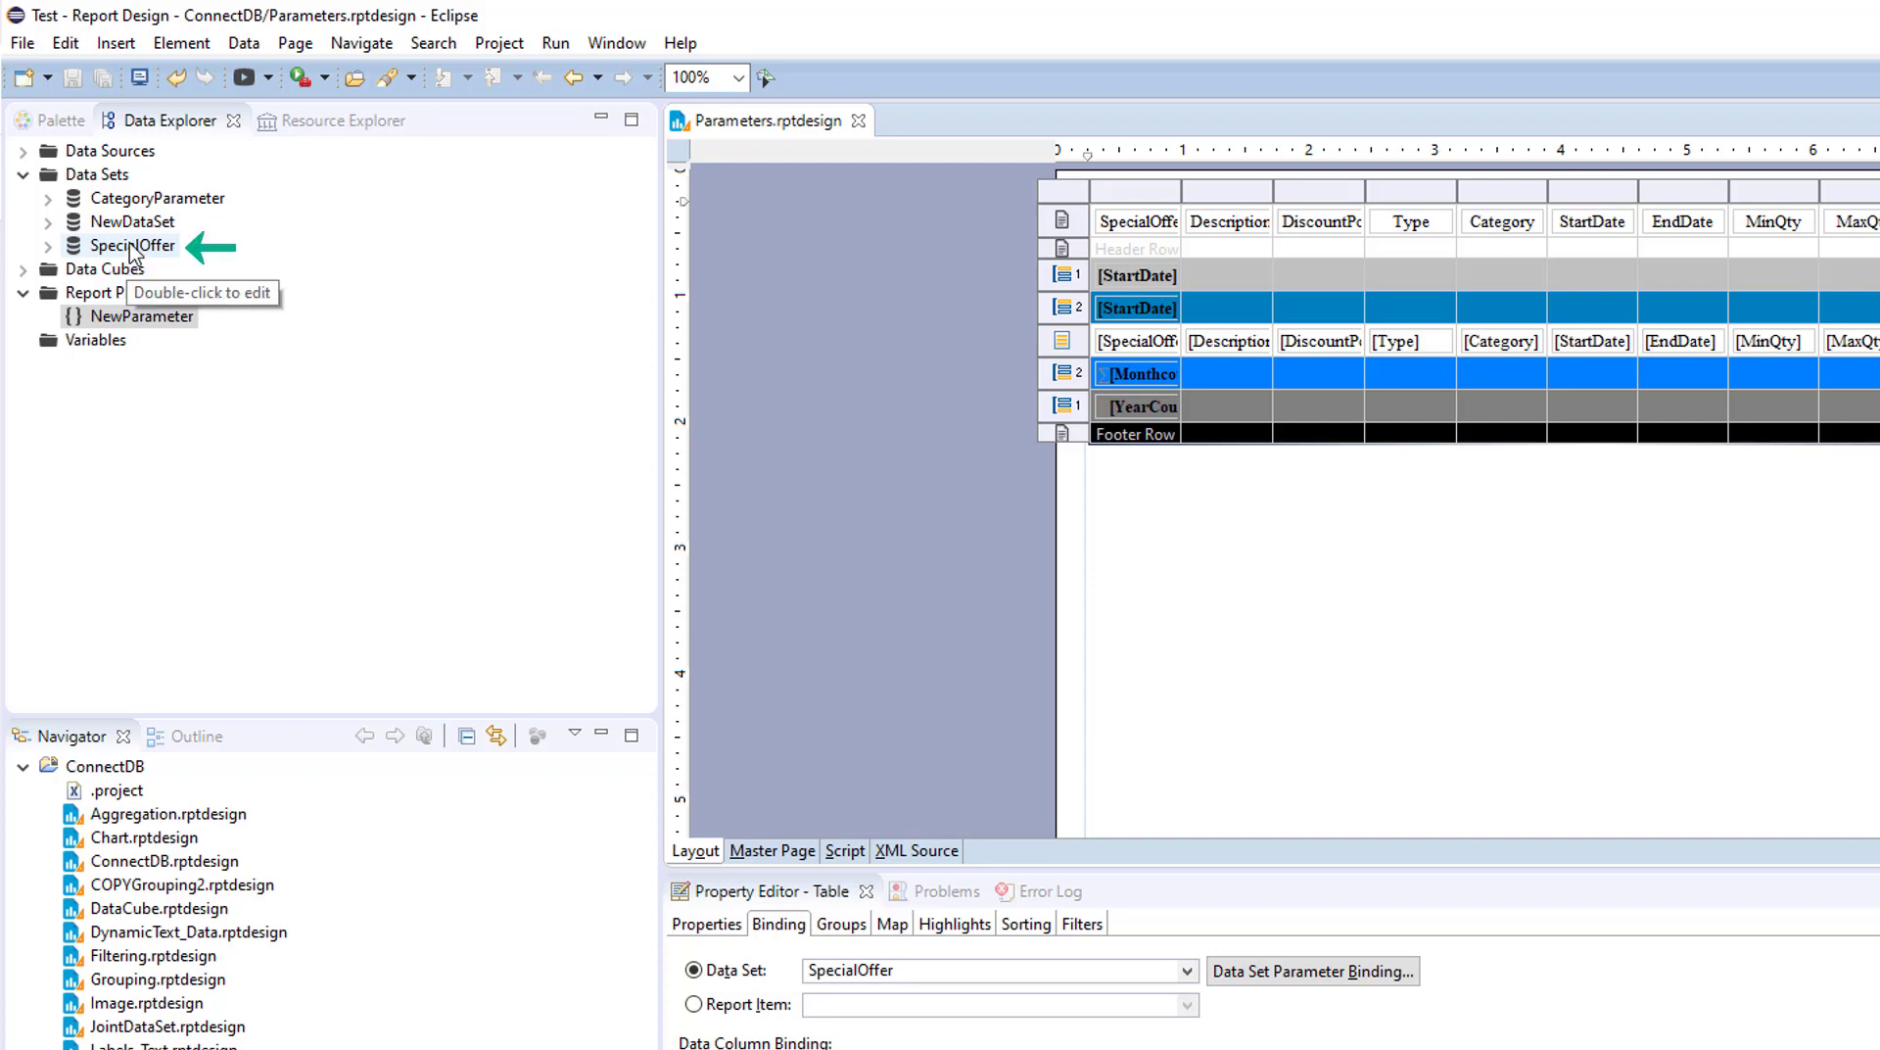
{"action": "left_click", "coordinate": [921, 970]}
{"action": "left_click", "coordinate": [1007, 695]}
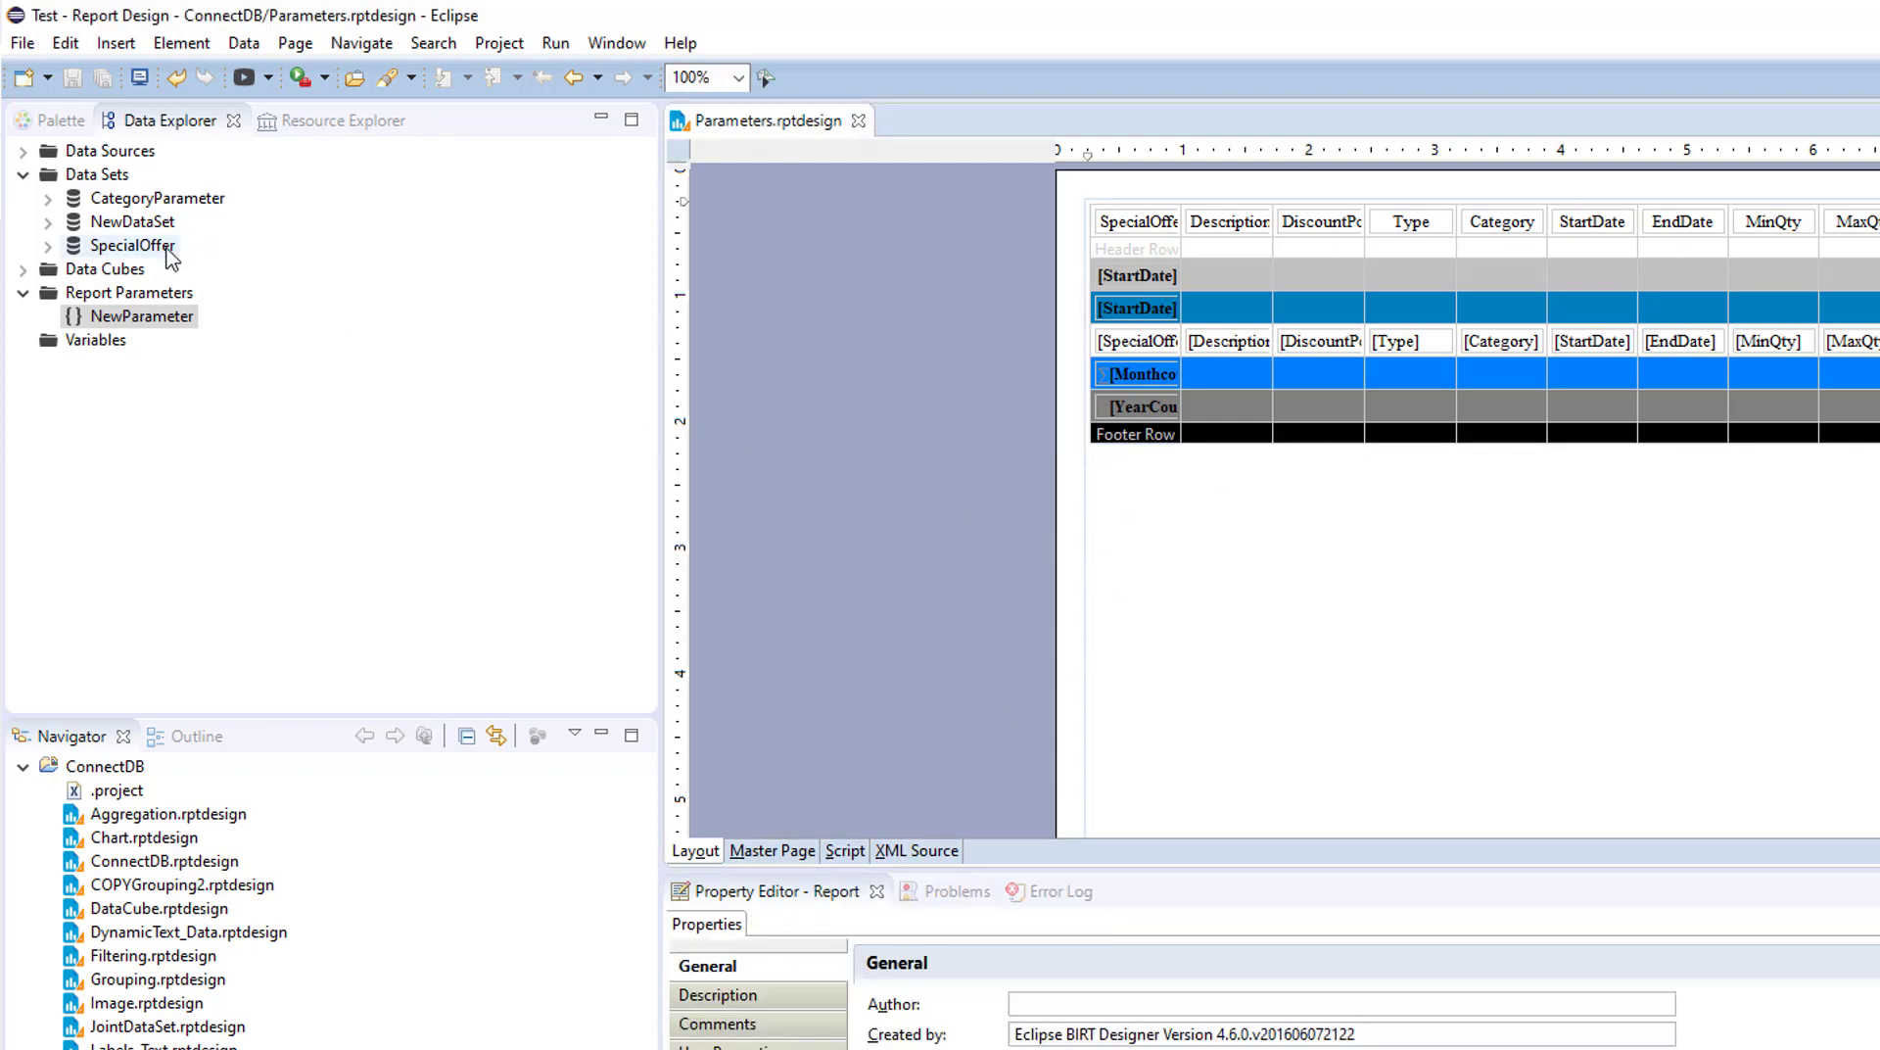
Start a new filter condition in the SpecialOffer data set on row["Category"] with the In operator.
{"action": "double_click", "coordinate": [132, 245]}
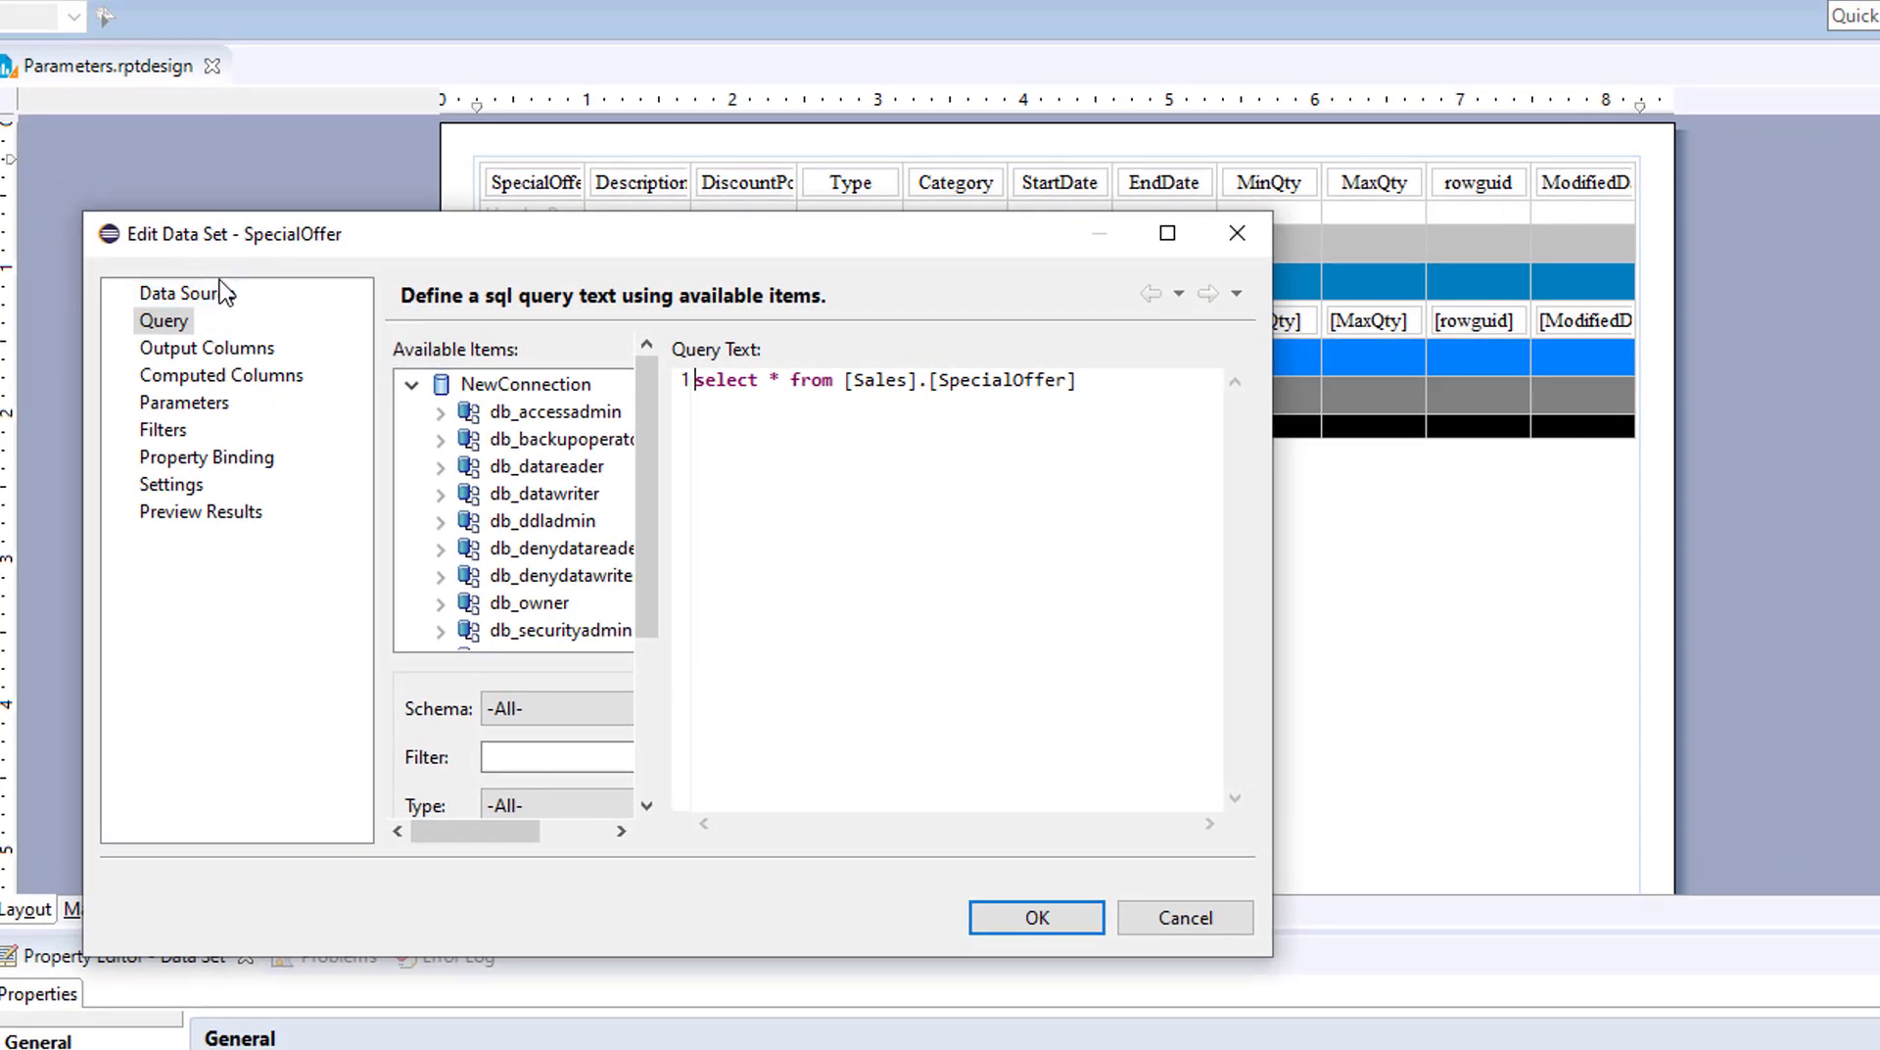
{"action": "left_click", "coordinate": [165, 433]}
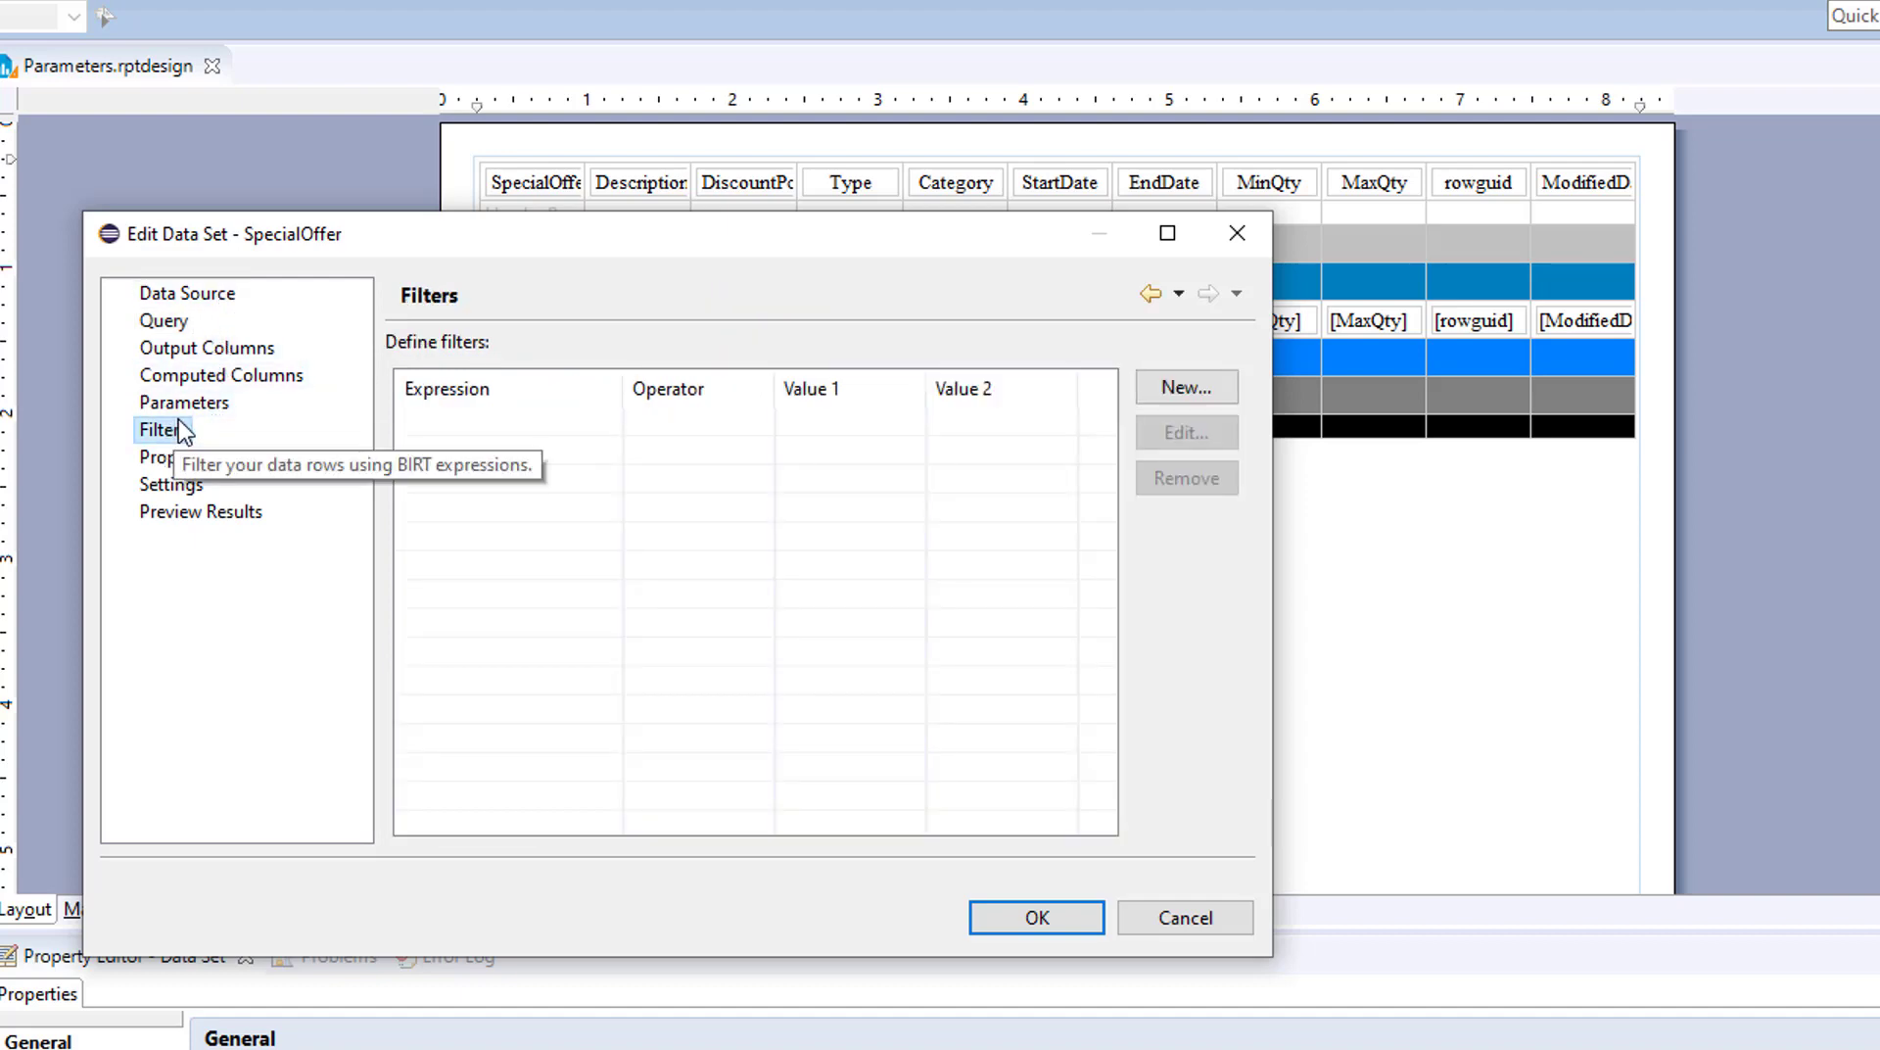
{"action": "left_click", "coordinate": [1163, 389]}
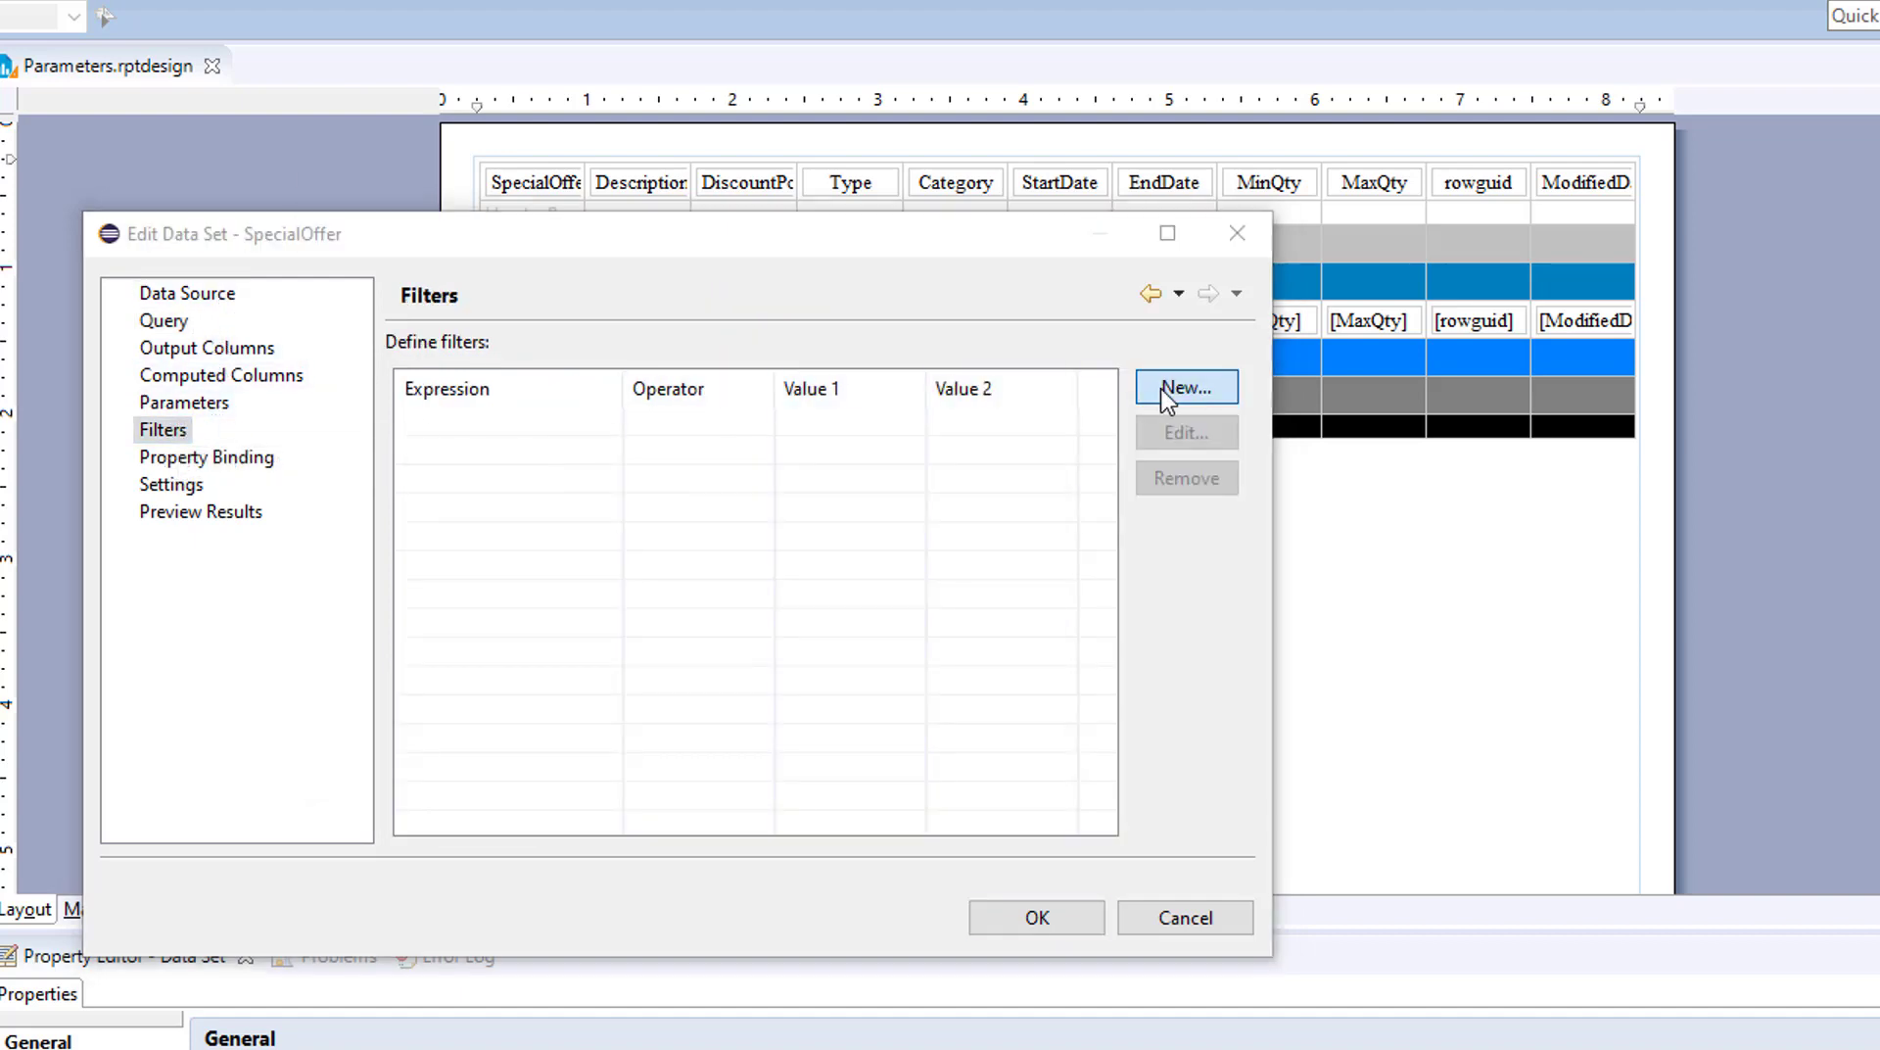
{"action": "left_click", "coordinate": [508, 390]}
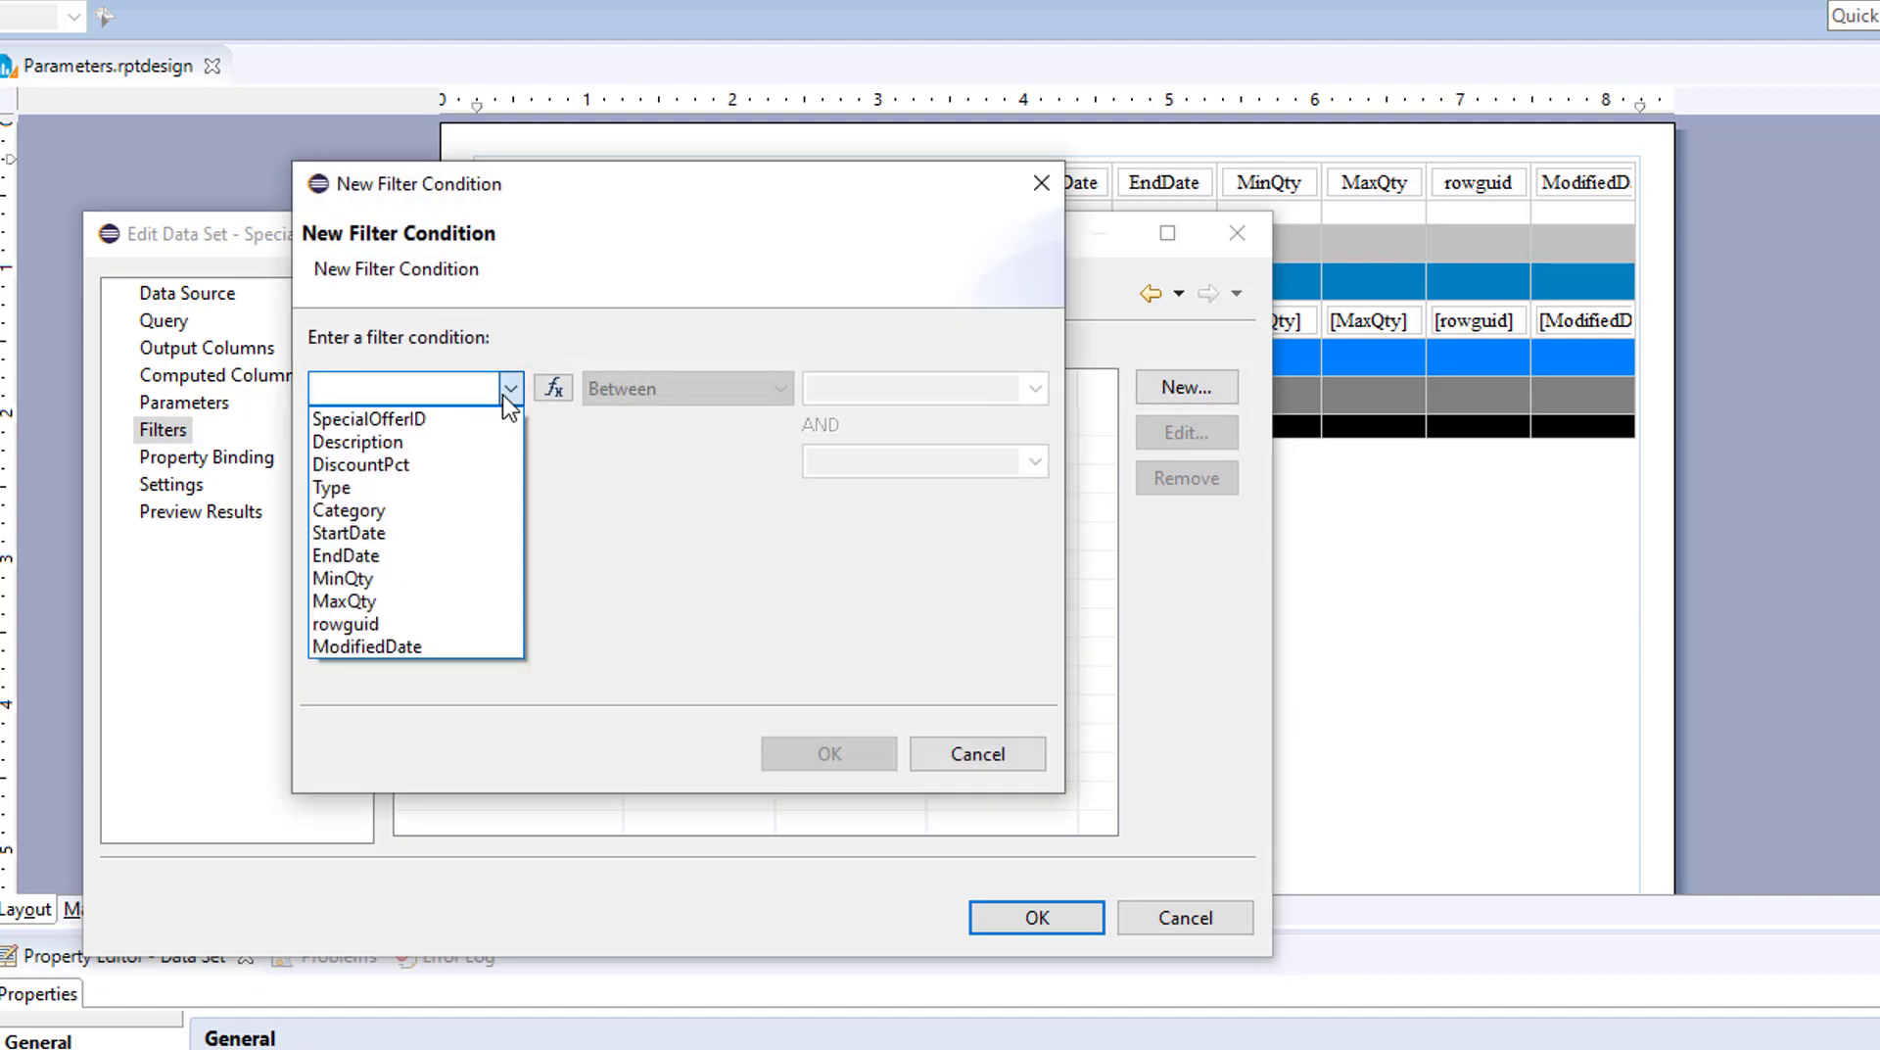
{"action": "left_click", "coordinate": [376, 517]}
{"action": "left_click", "coordinate": [668, 398]}
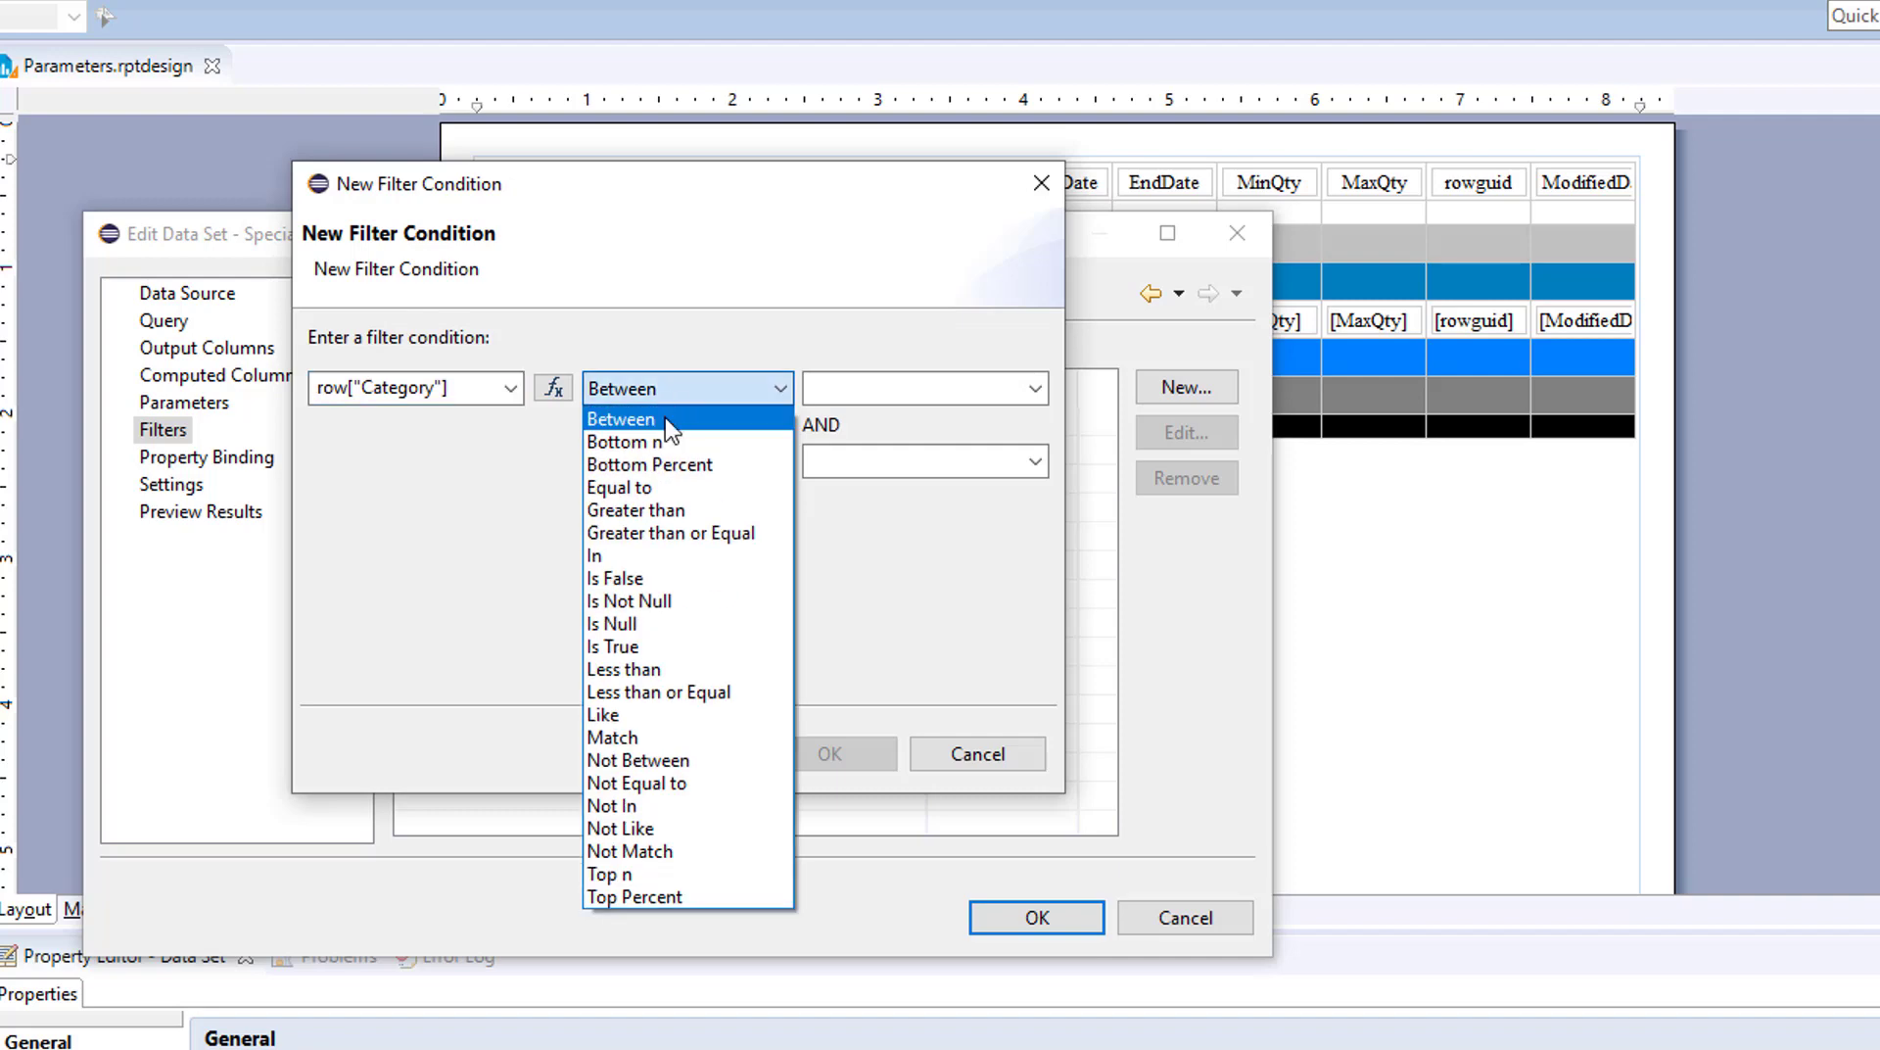
{"action": "left_click", "coordinate": [609, 554]}
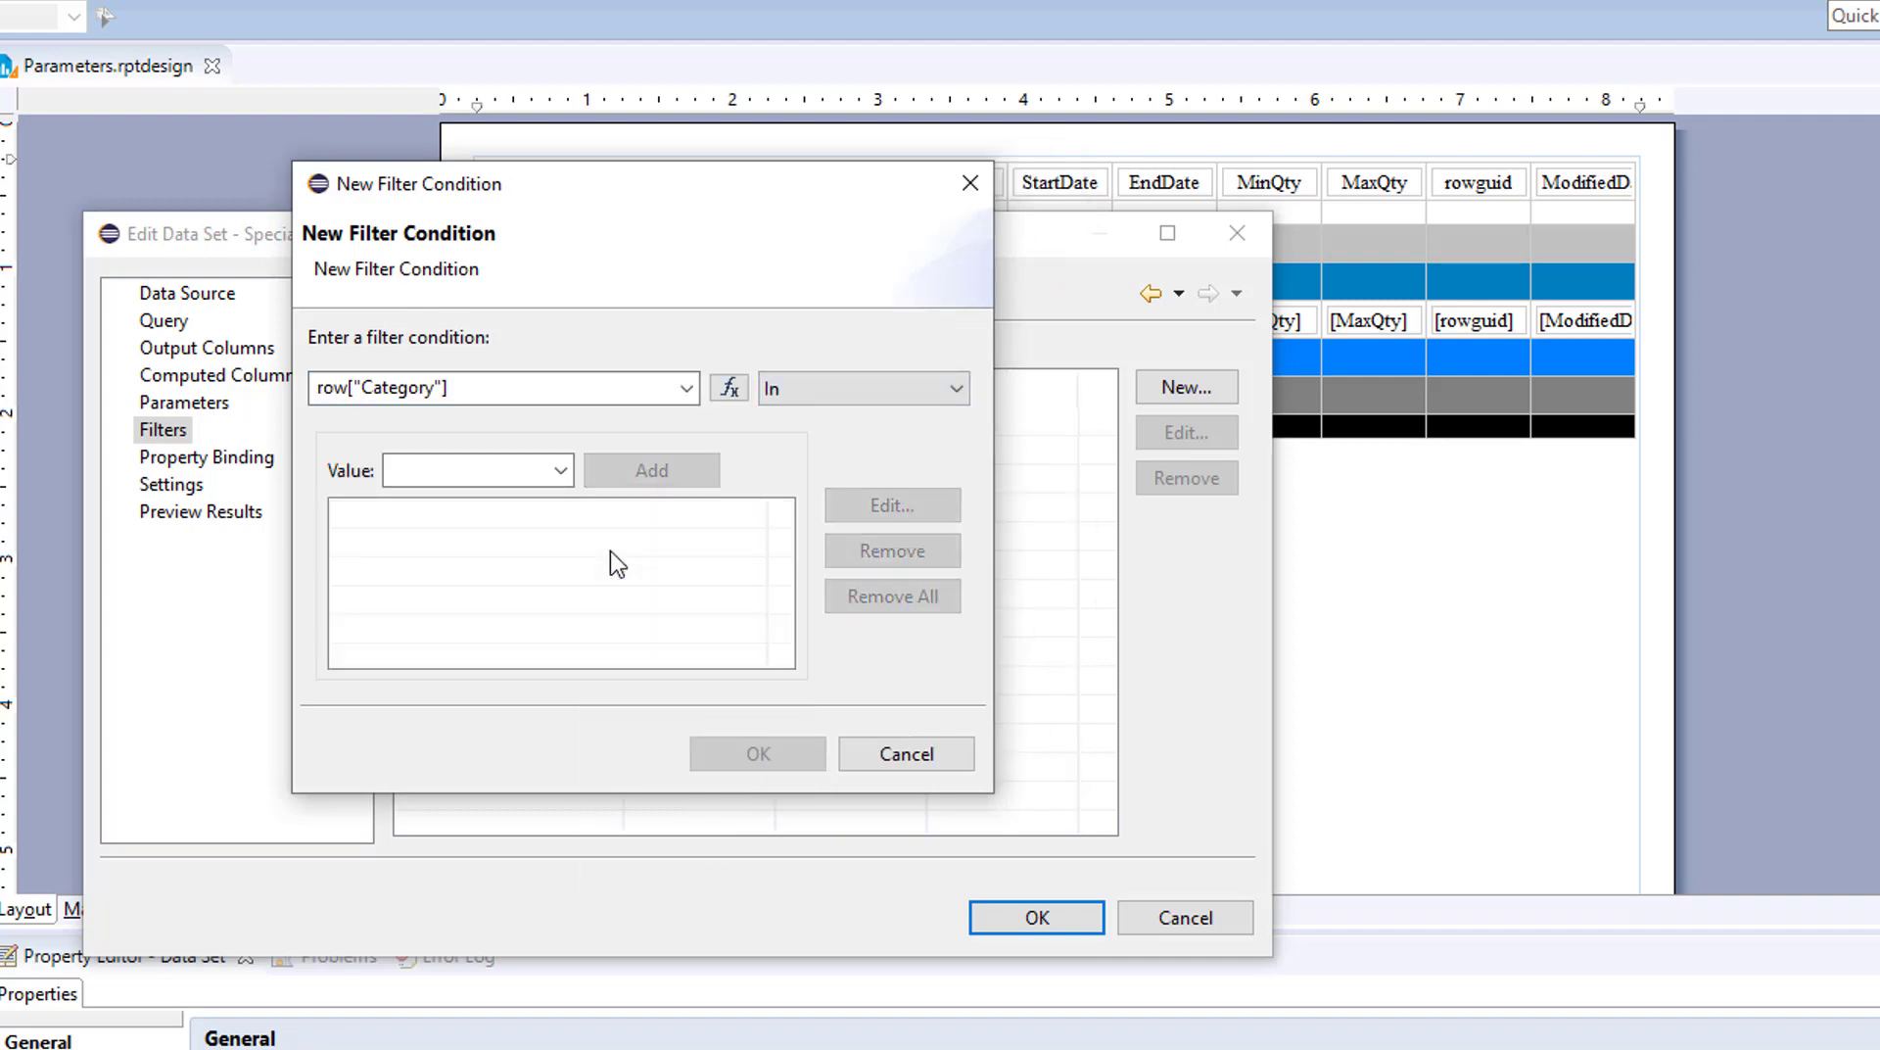
{"action": "left_click", "coordinate": [559, 472]}
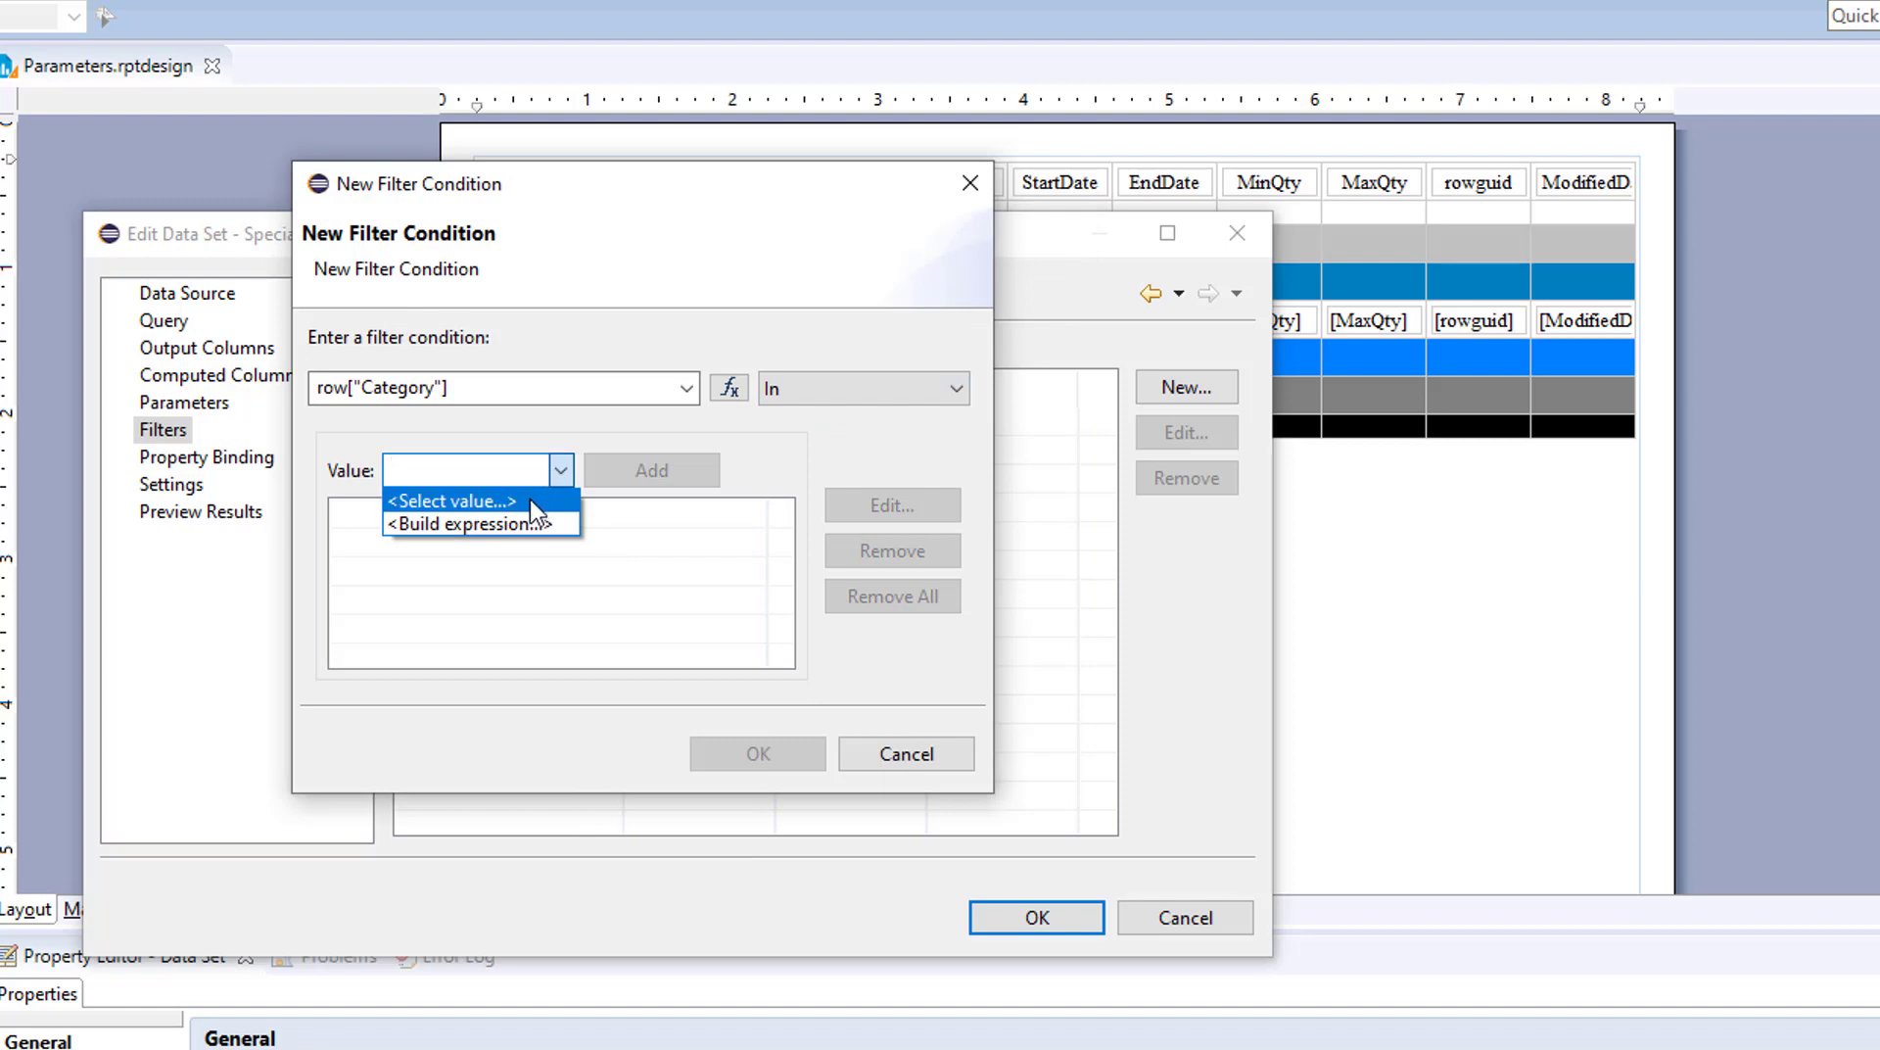
{"action": "left_click", "coordinate": [531, 500]}
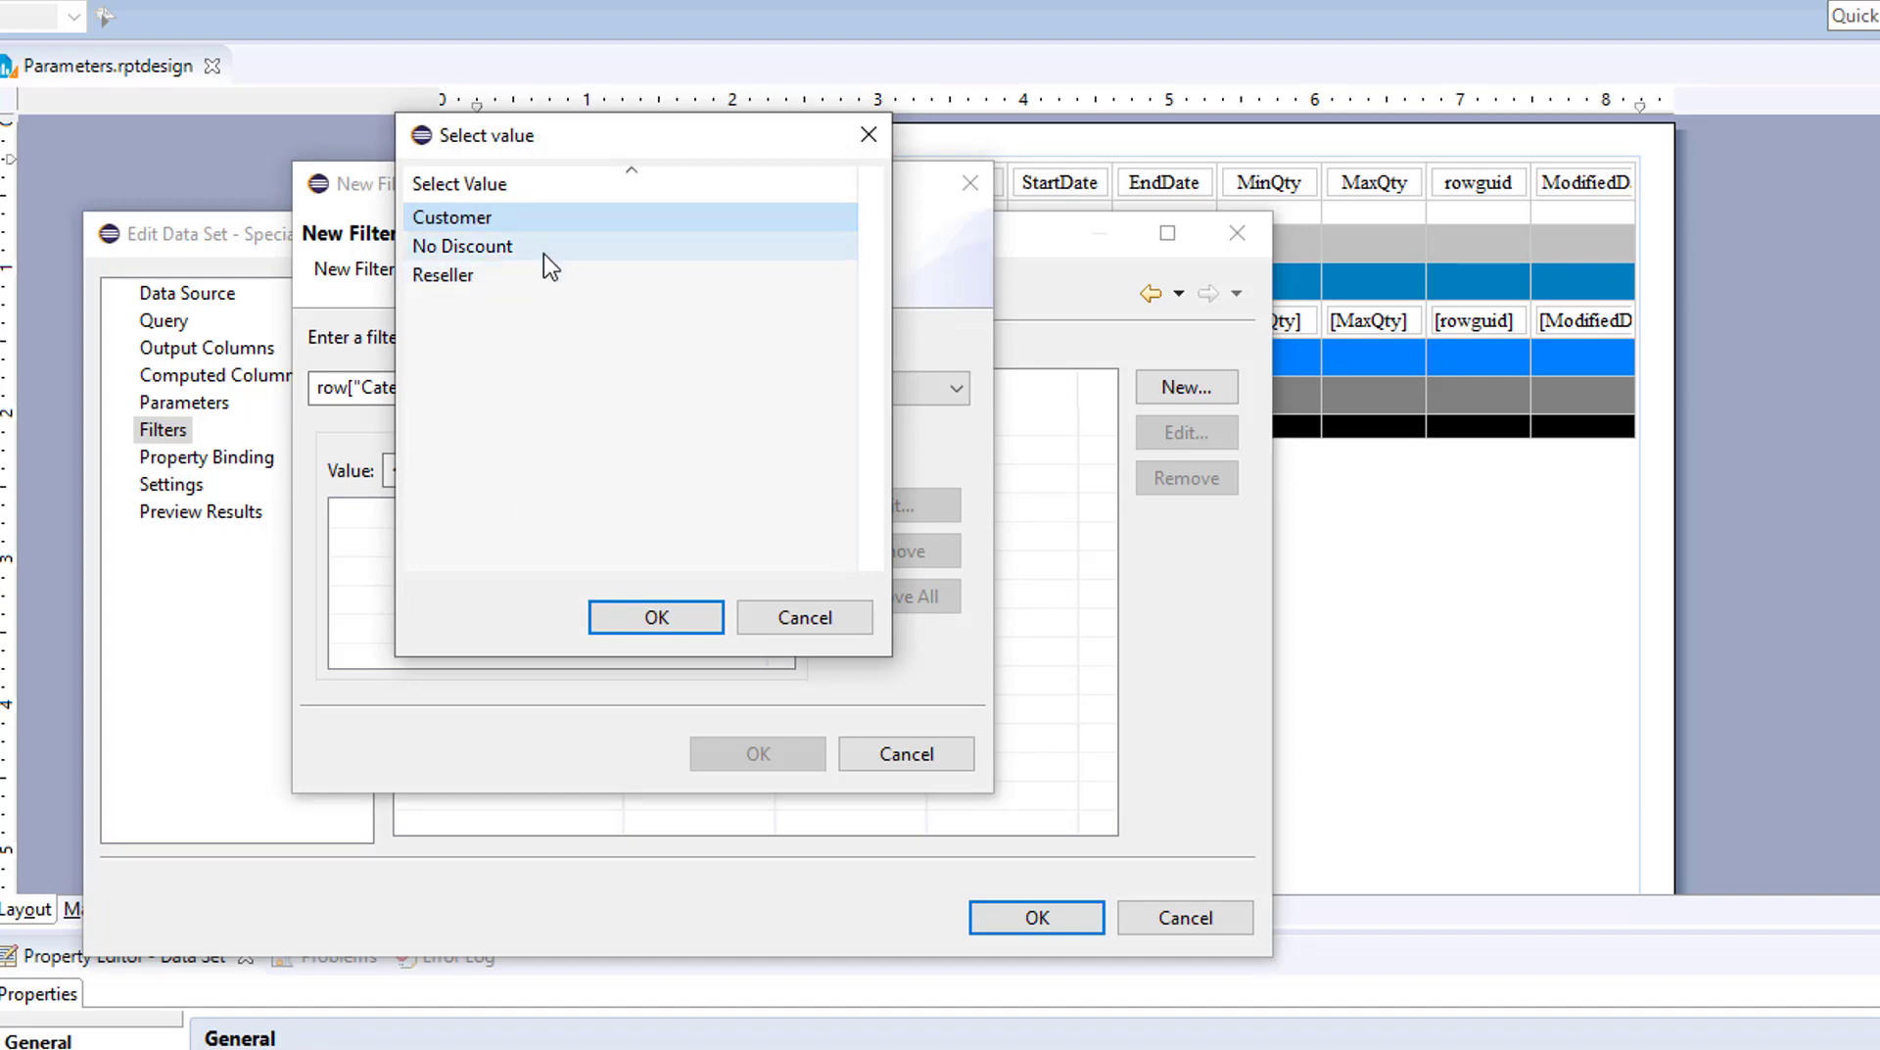
{"action": "left_click", "coordinate": [846, 134]}
Build the filter value expression params["NewParameter"].value from the report parameters and confirm the filter condition.
{"action": "left_click", "coordinate": [561, 472]}
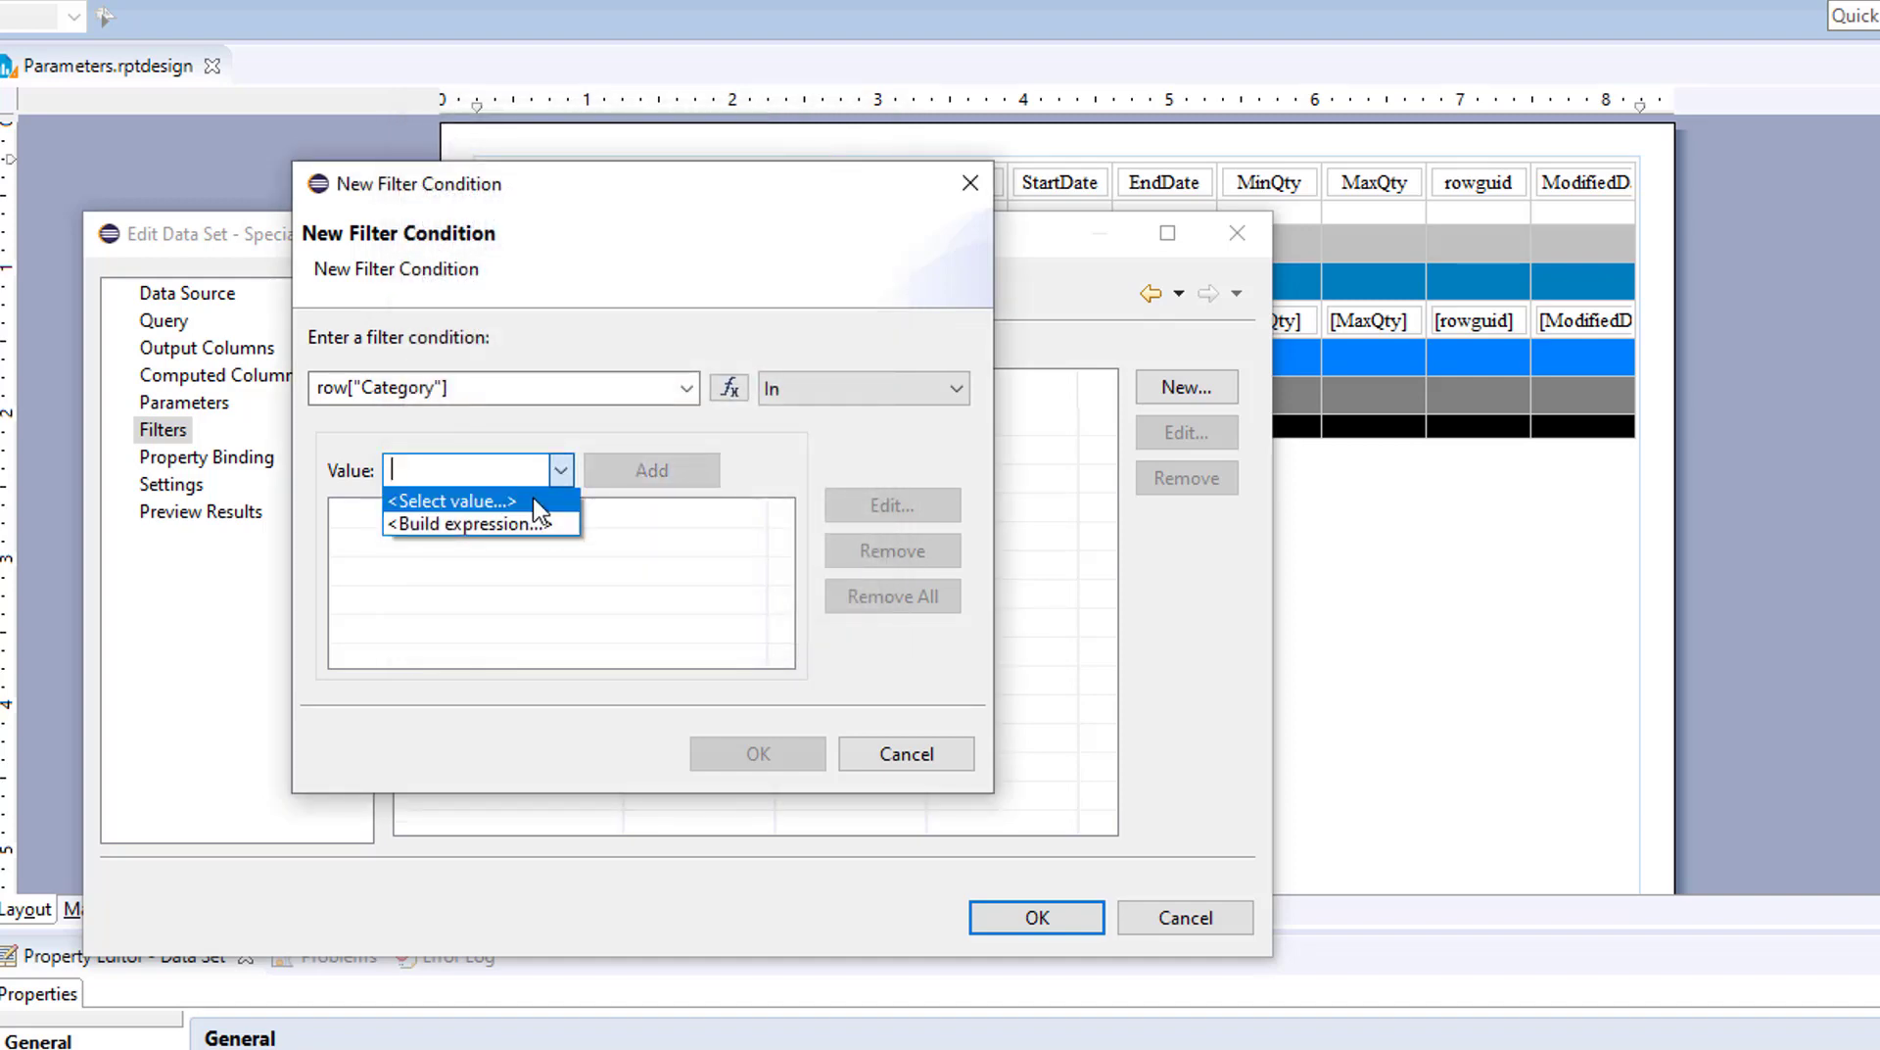
{"action": "left_click", "coordinate": [514, 520]}
{"action": "left_click", "coordinate": [215, 537]}
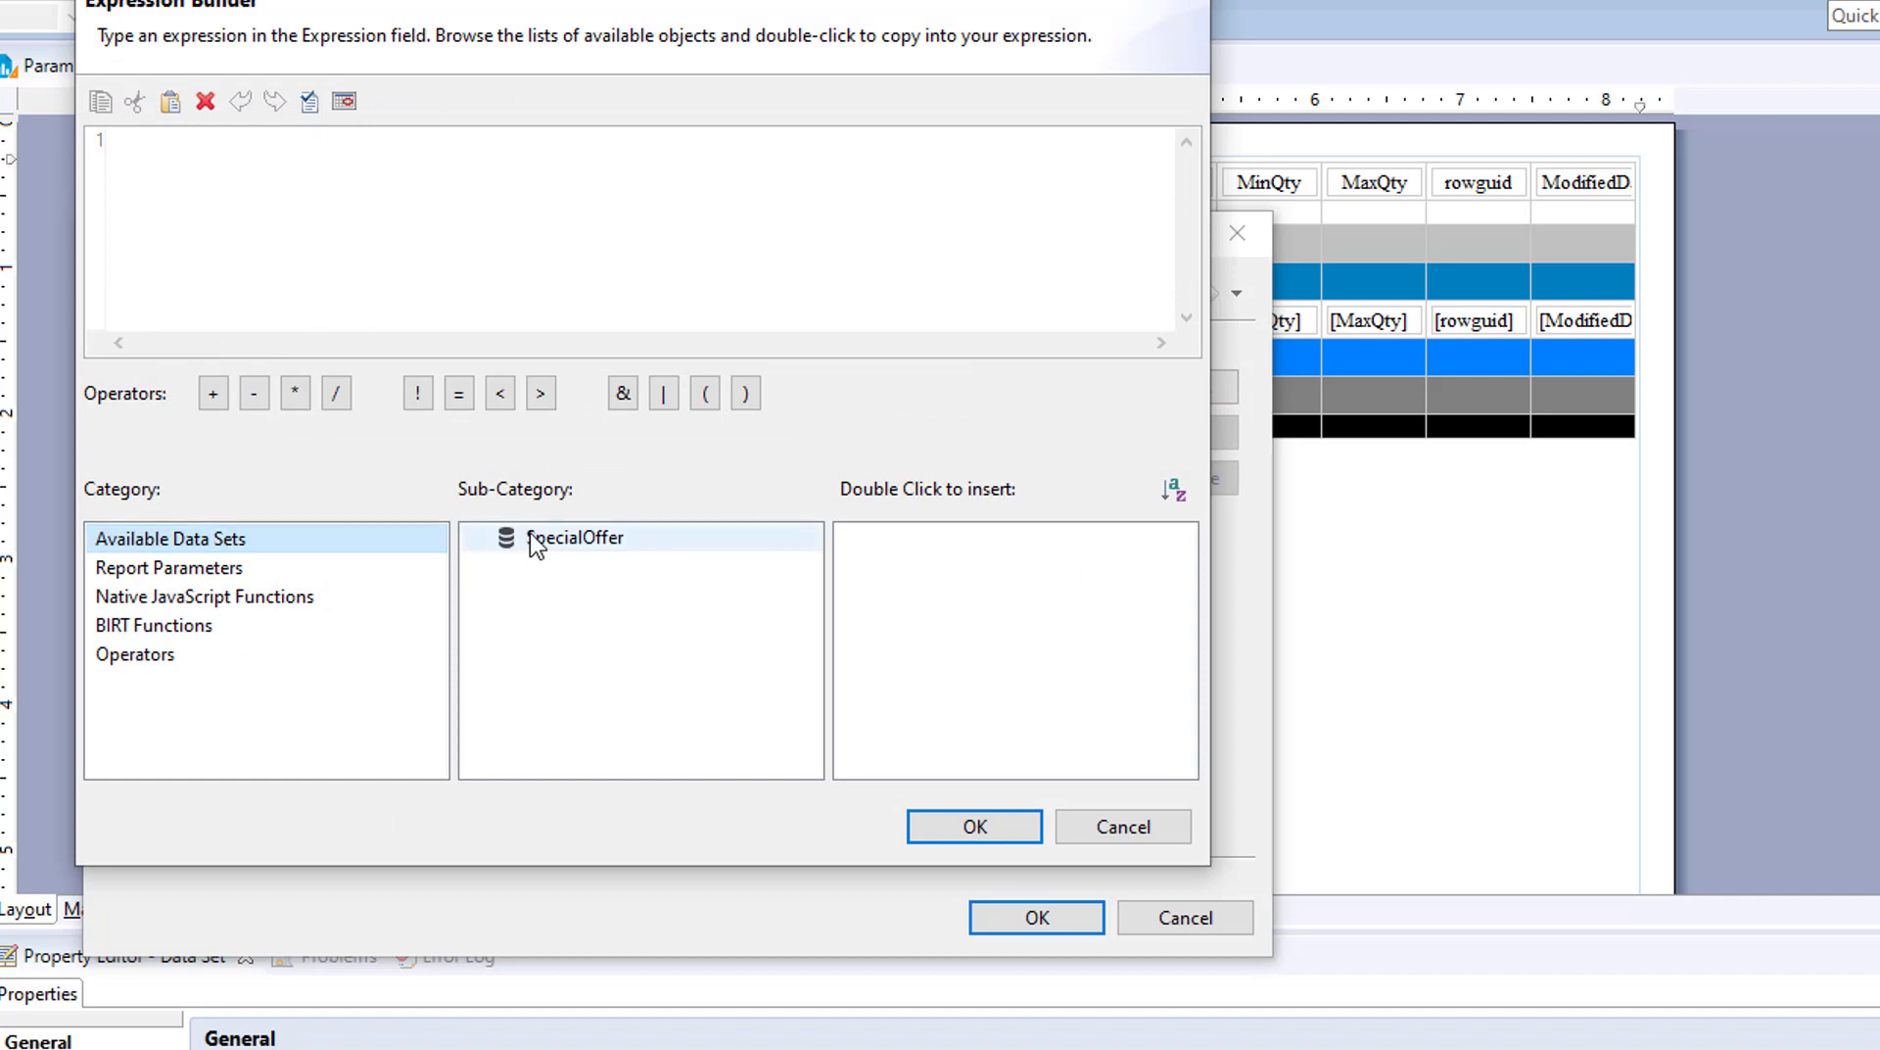
{"action": "left_click", "coordinate": [176, 568]}
{"action": "left_click", "coordinate": [525, 540]}
{"action": "double_click", "coordinate": [889, 542]}
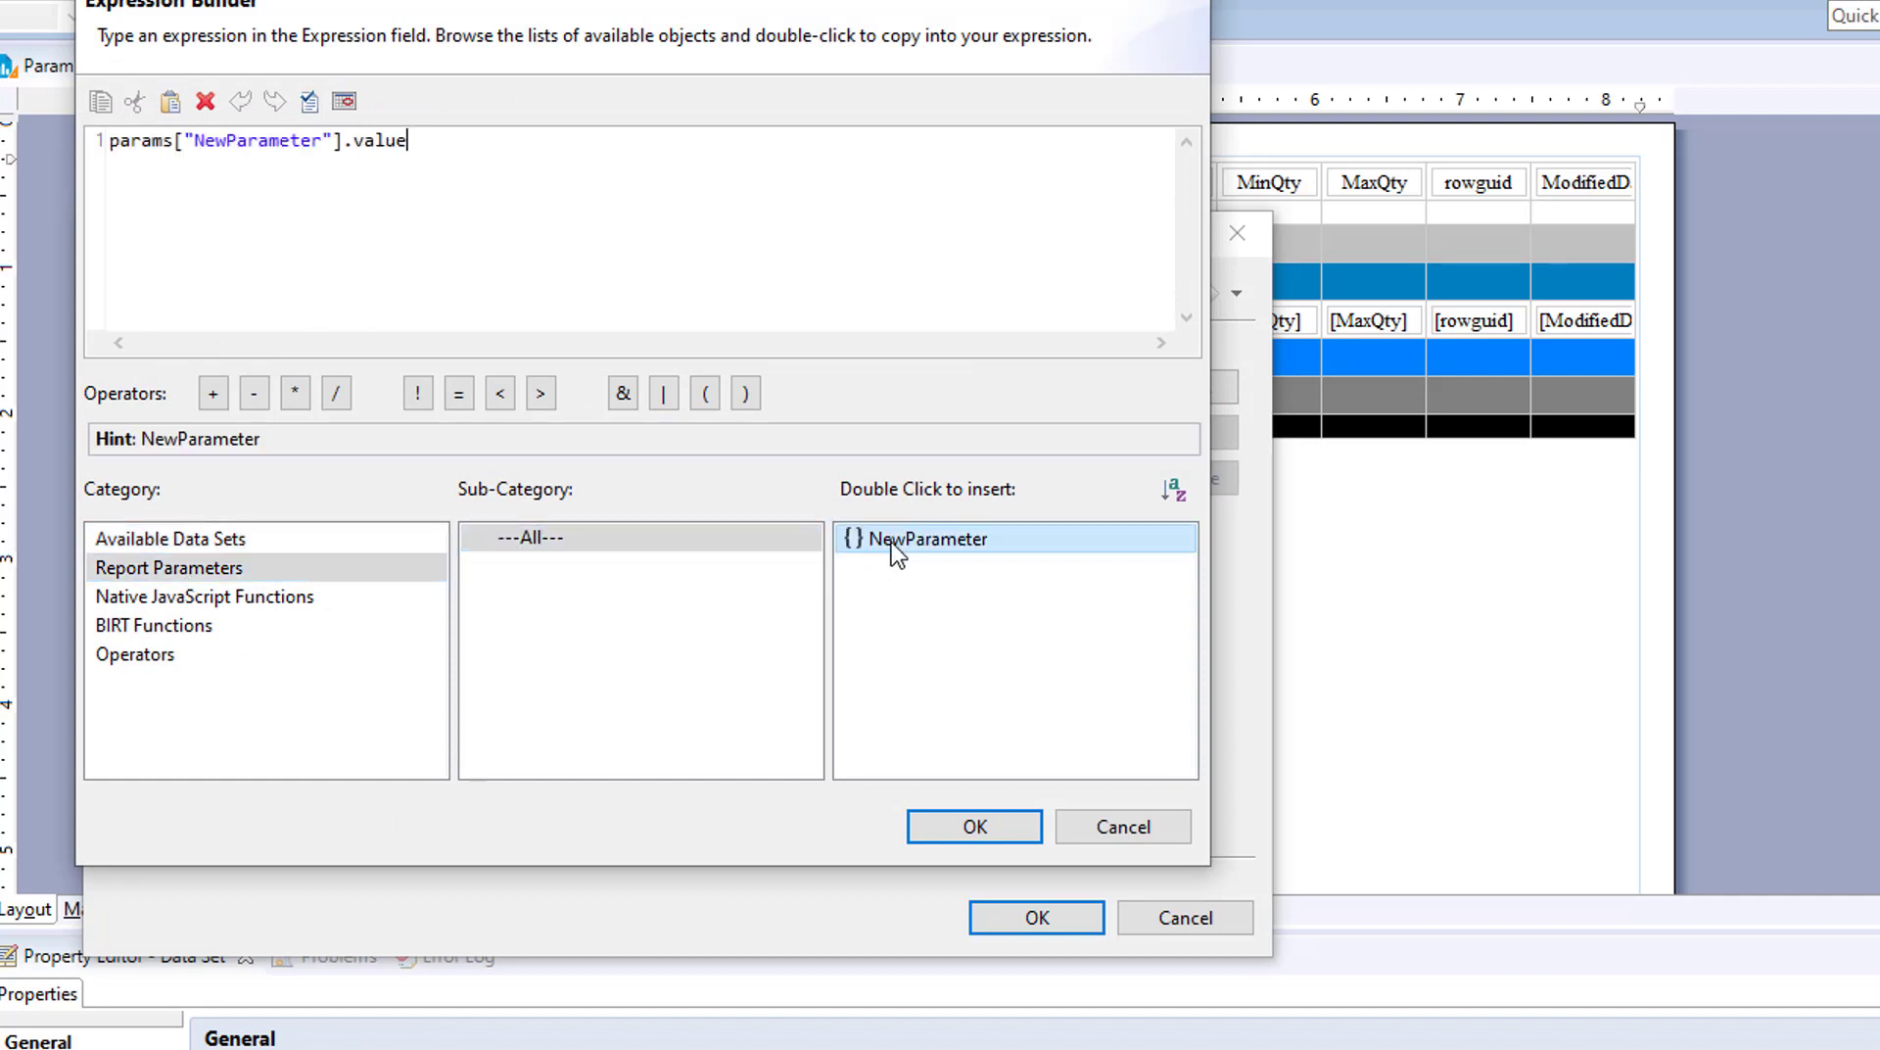
{"action": "left_click", "coordinate": [977, 832]}
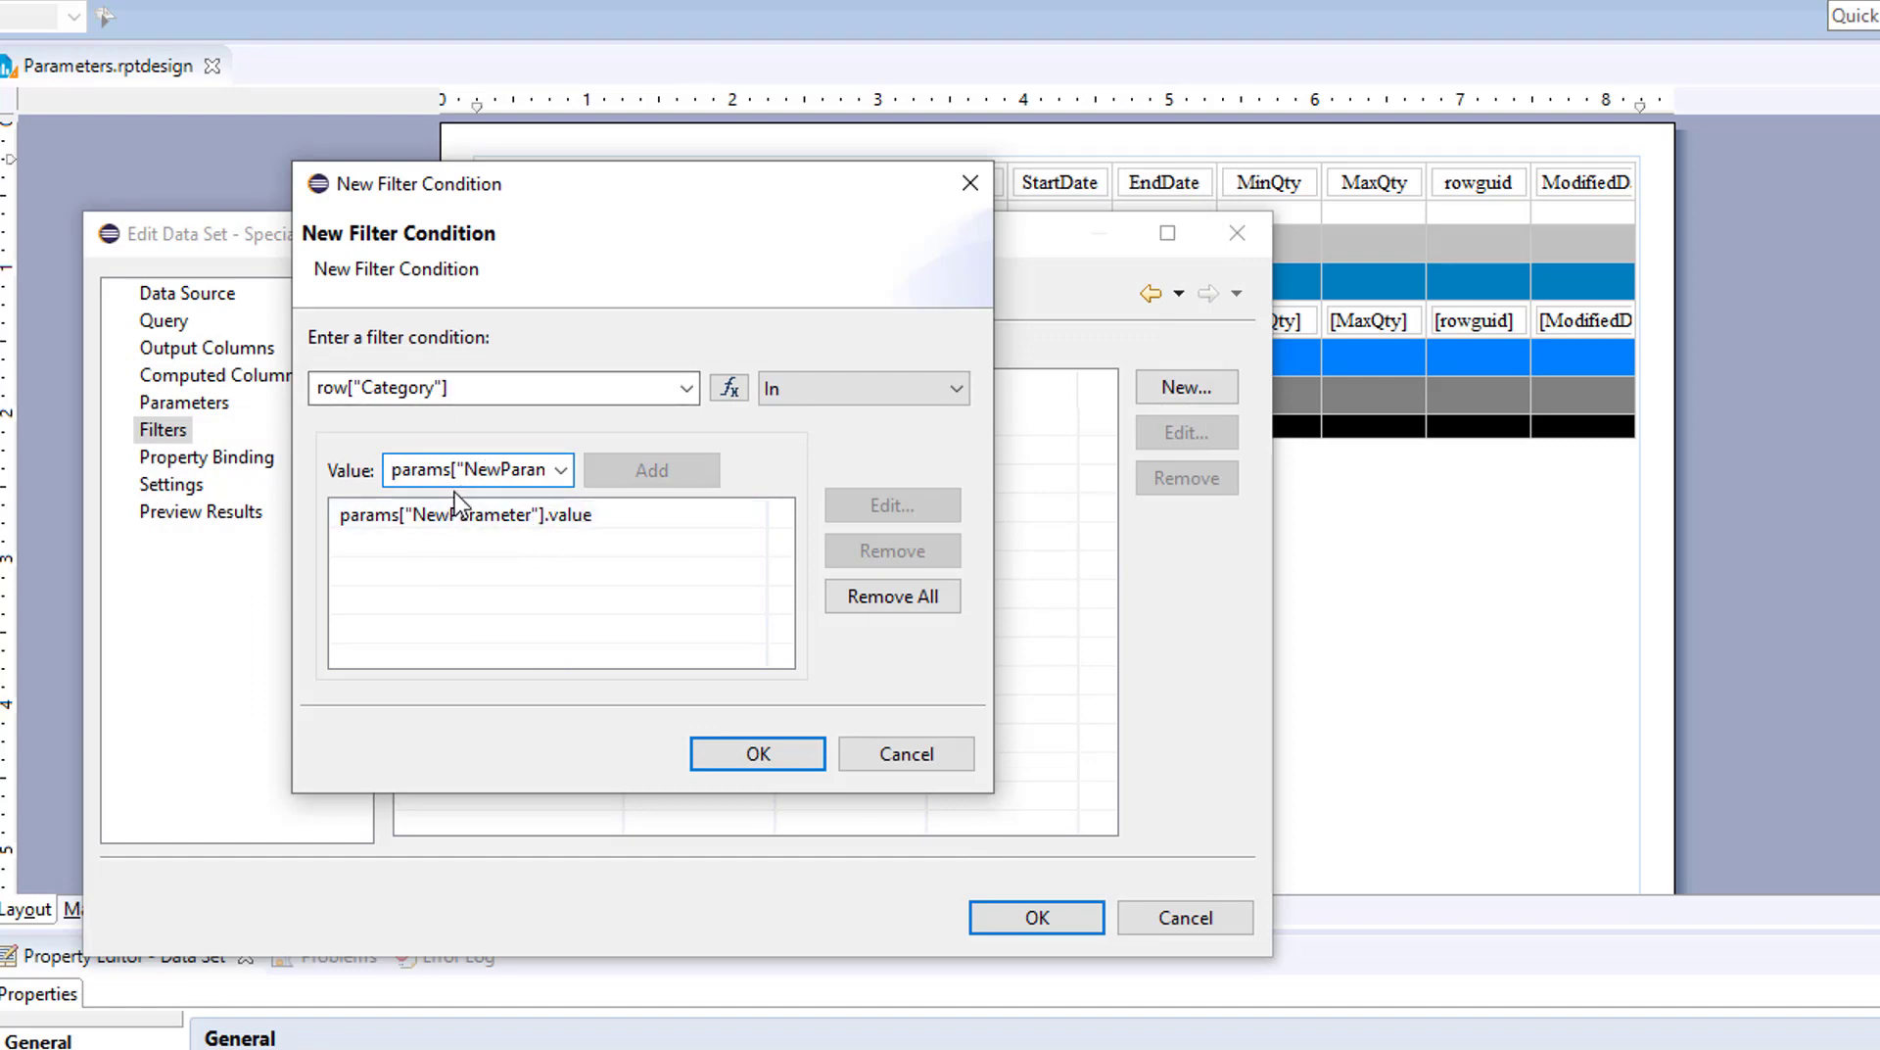
{"action": "left_click", "coordinate": [720, 753]}
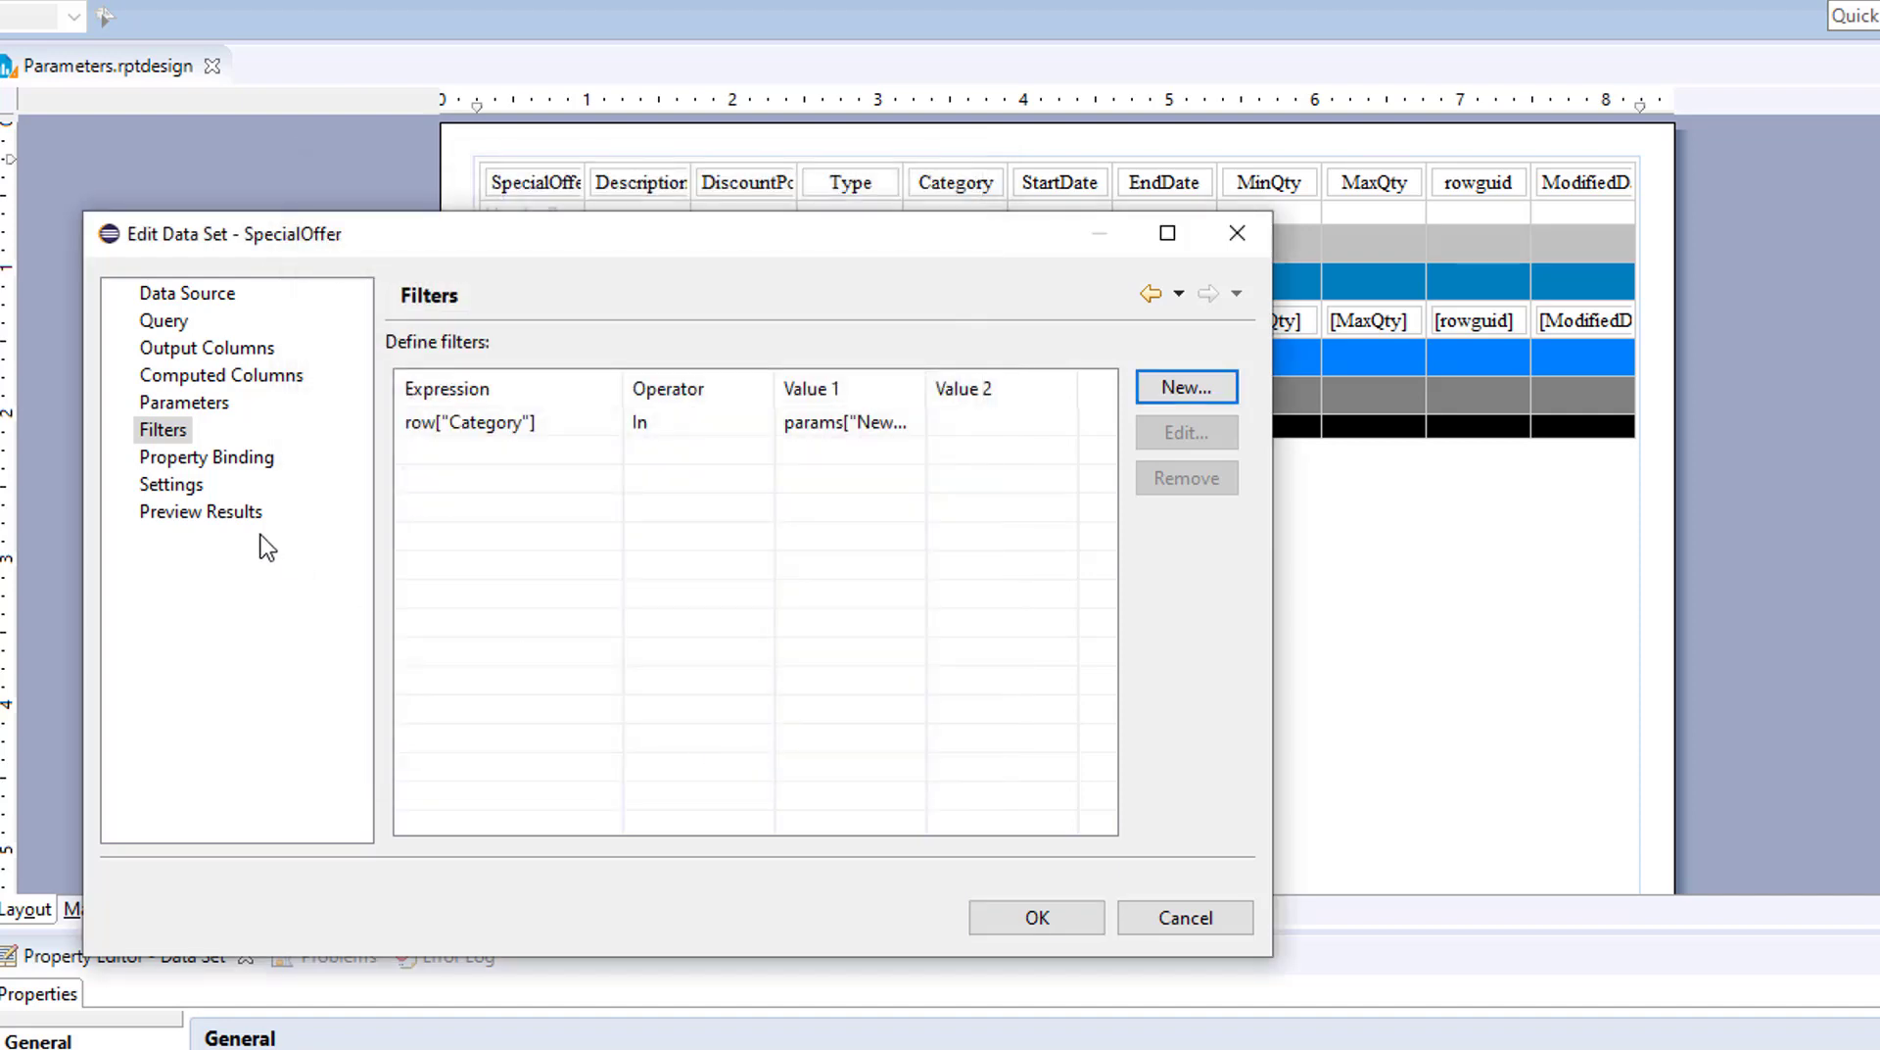
Preview the SpecialOffer data set's results and save the data set changes.
{"action": "left_click", "coordinate": [251, 515]}
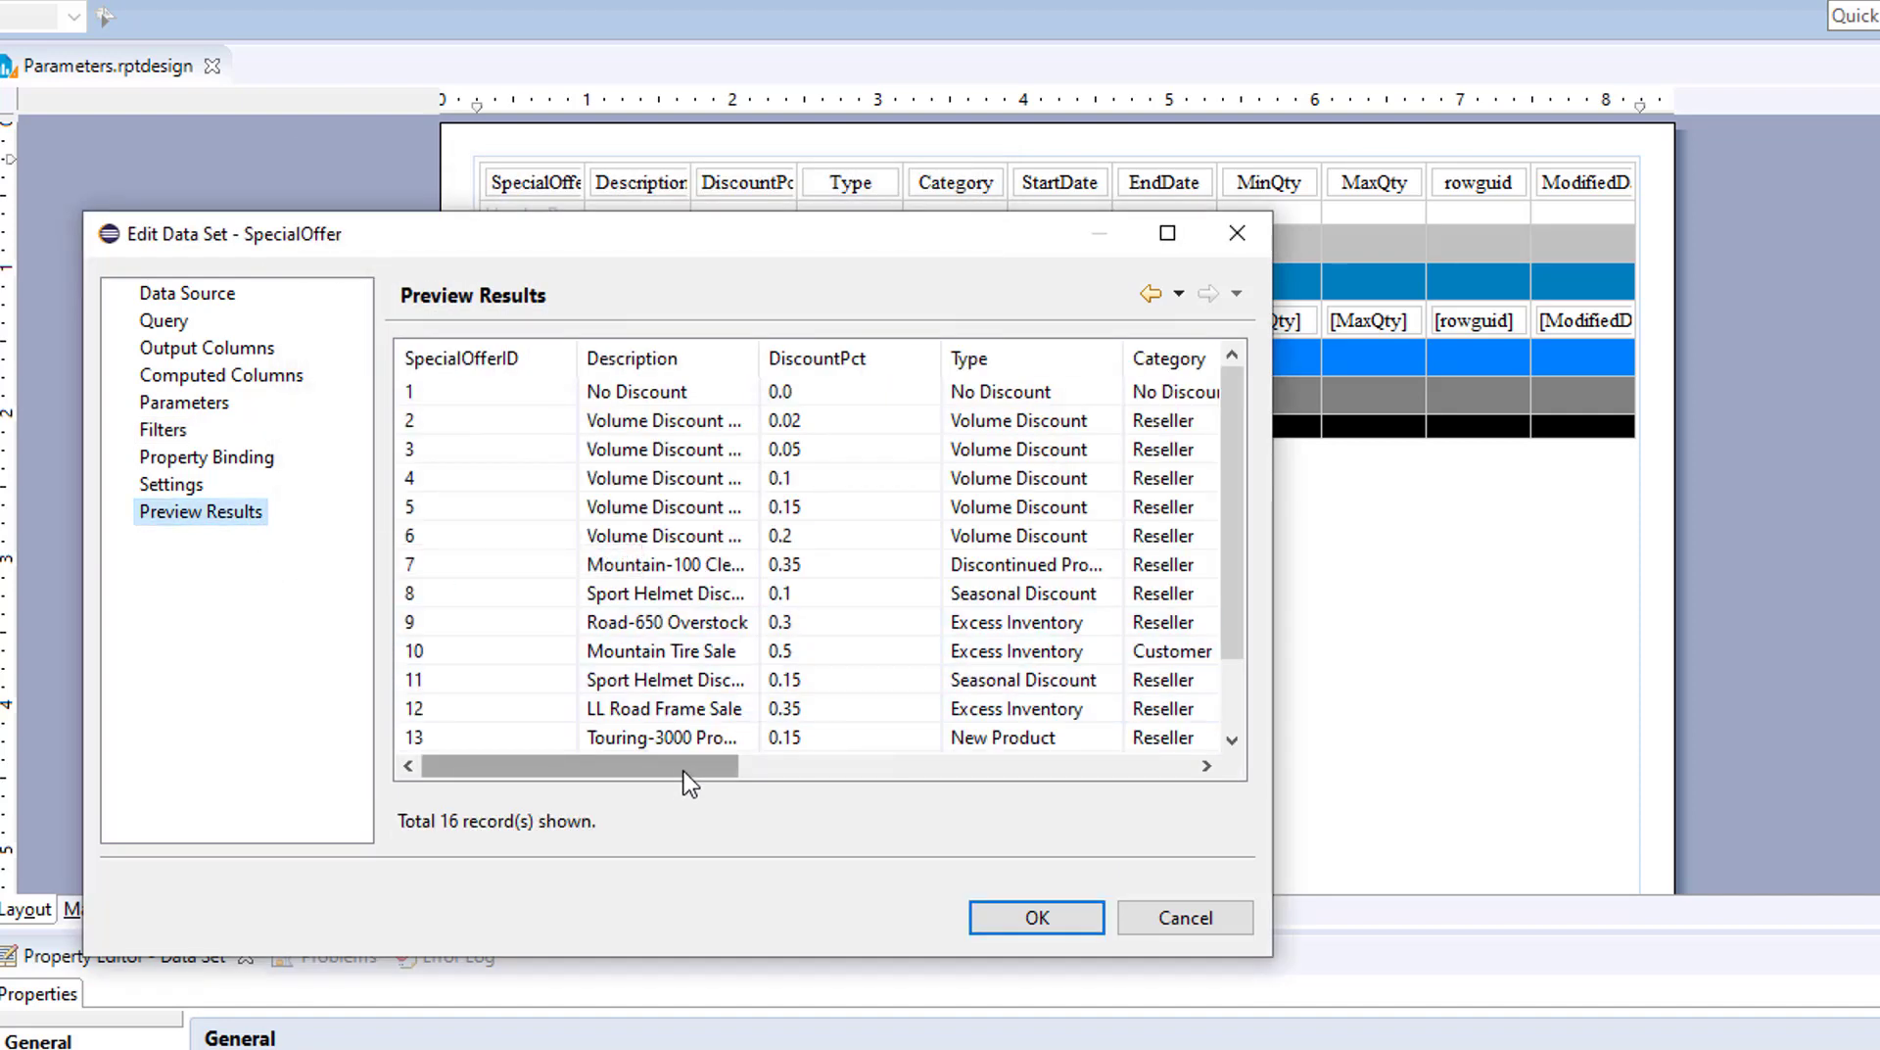
{"action": "left_click_drag", "start_coordinate": [695, 768], "coordinate": [431, 774]}
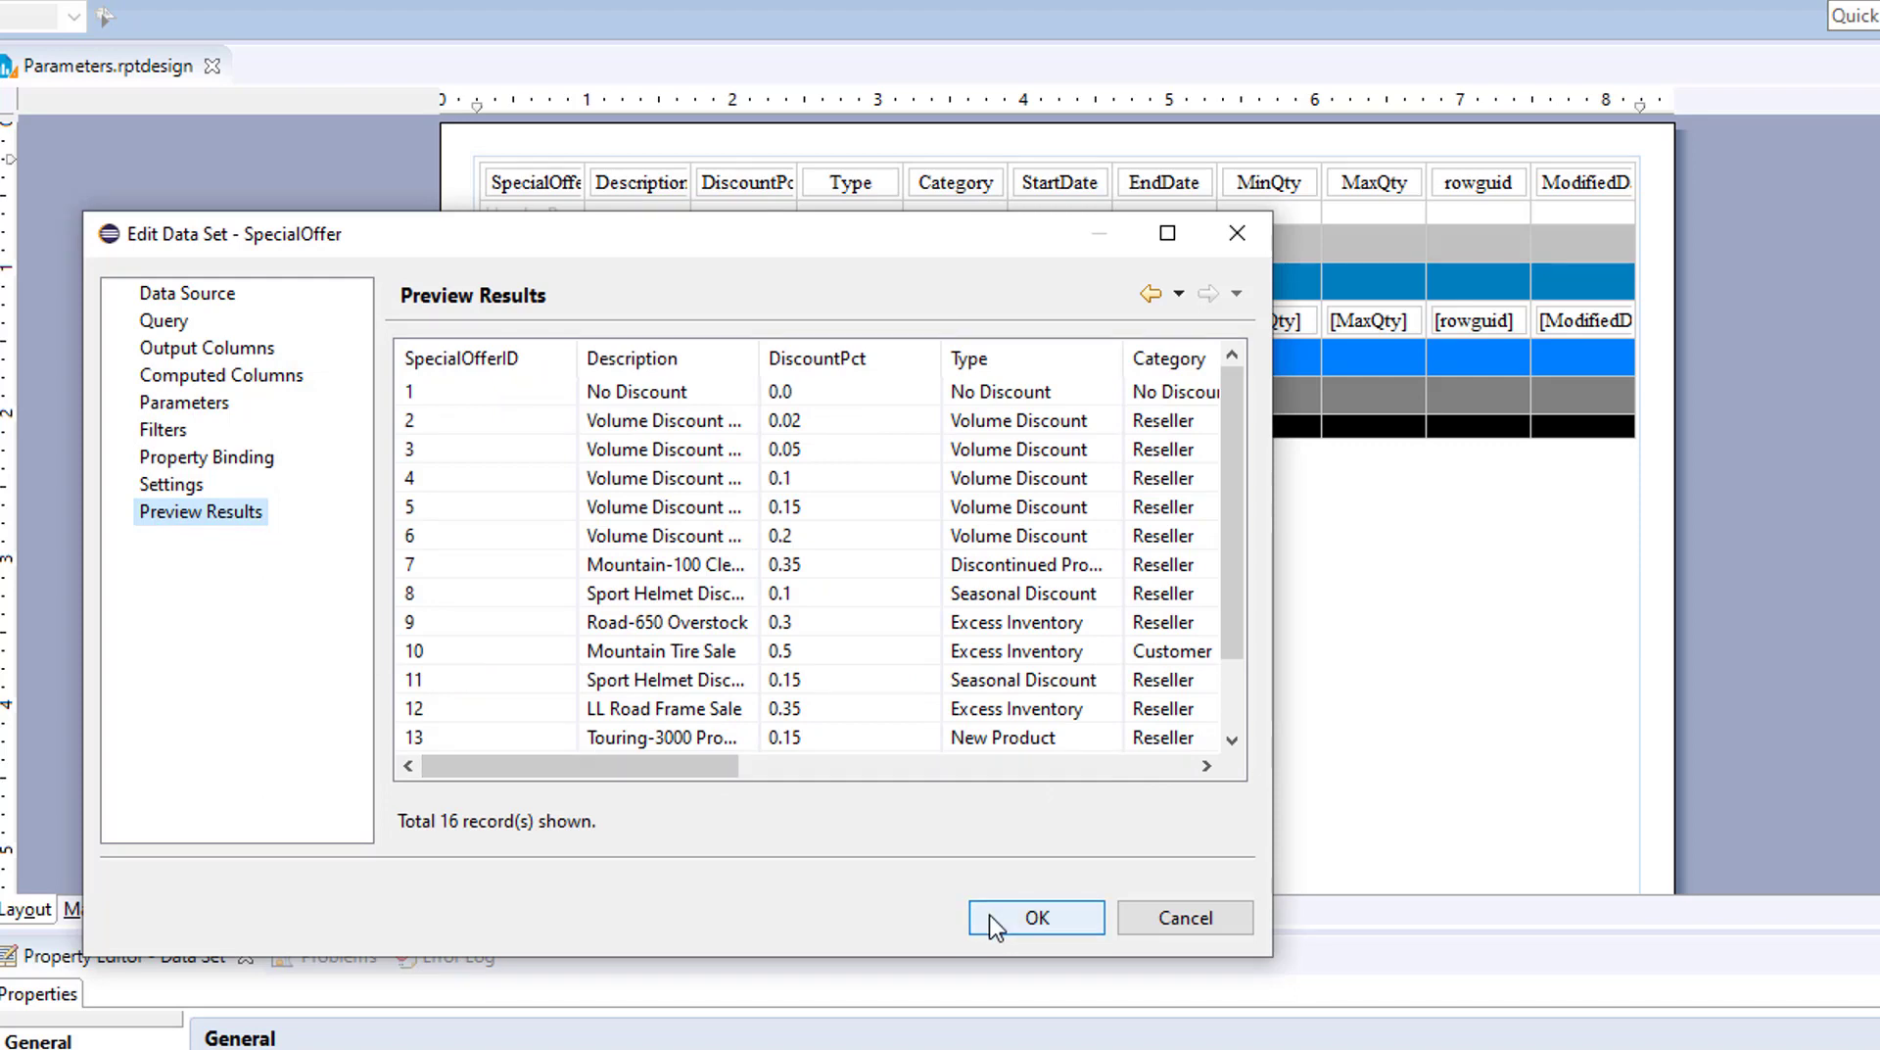
{"action": "left_click", "coordinate": [987, 914]}
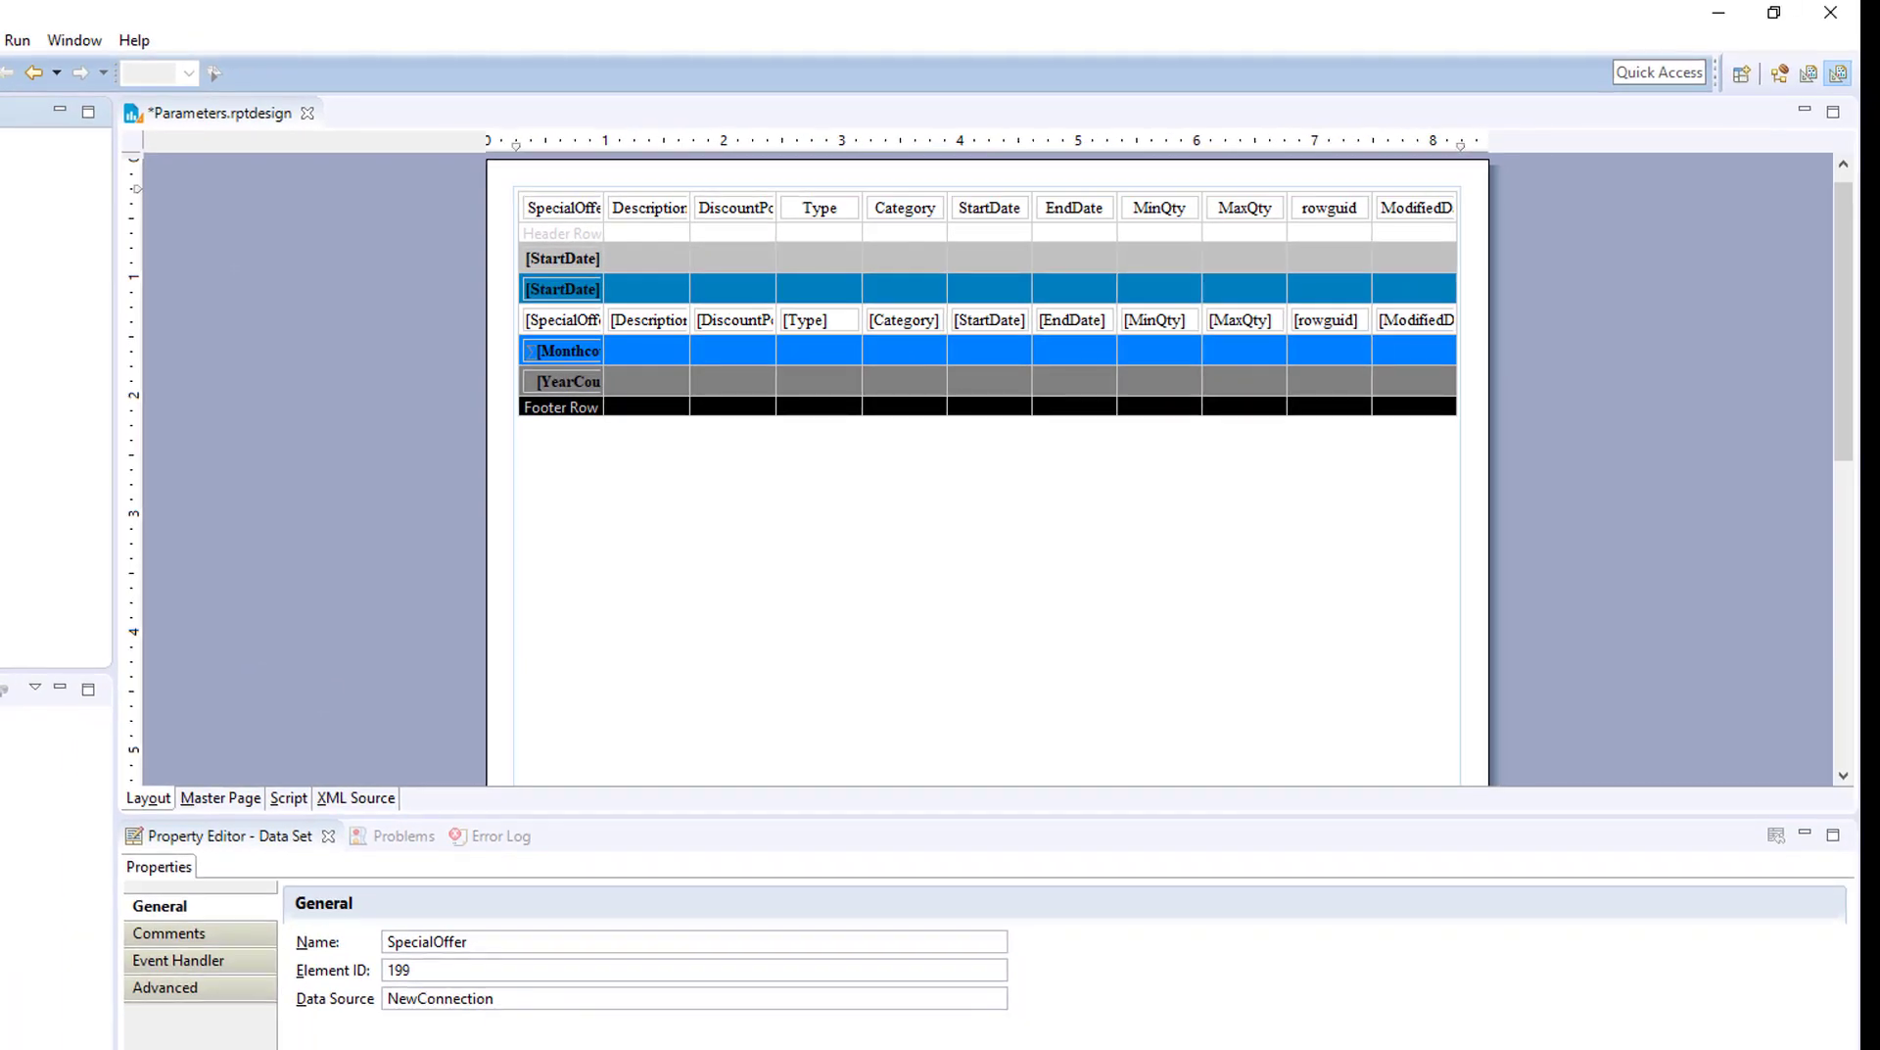
Save the report and review its output through the last page with Customer, No Discount and Reseller all selected.
{"action": "key", "text": "ctrl+s"}
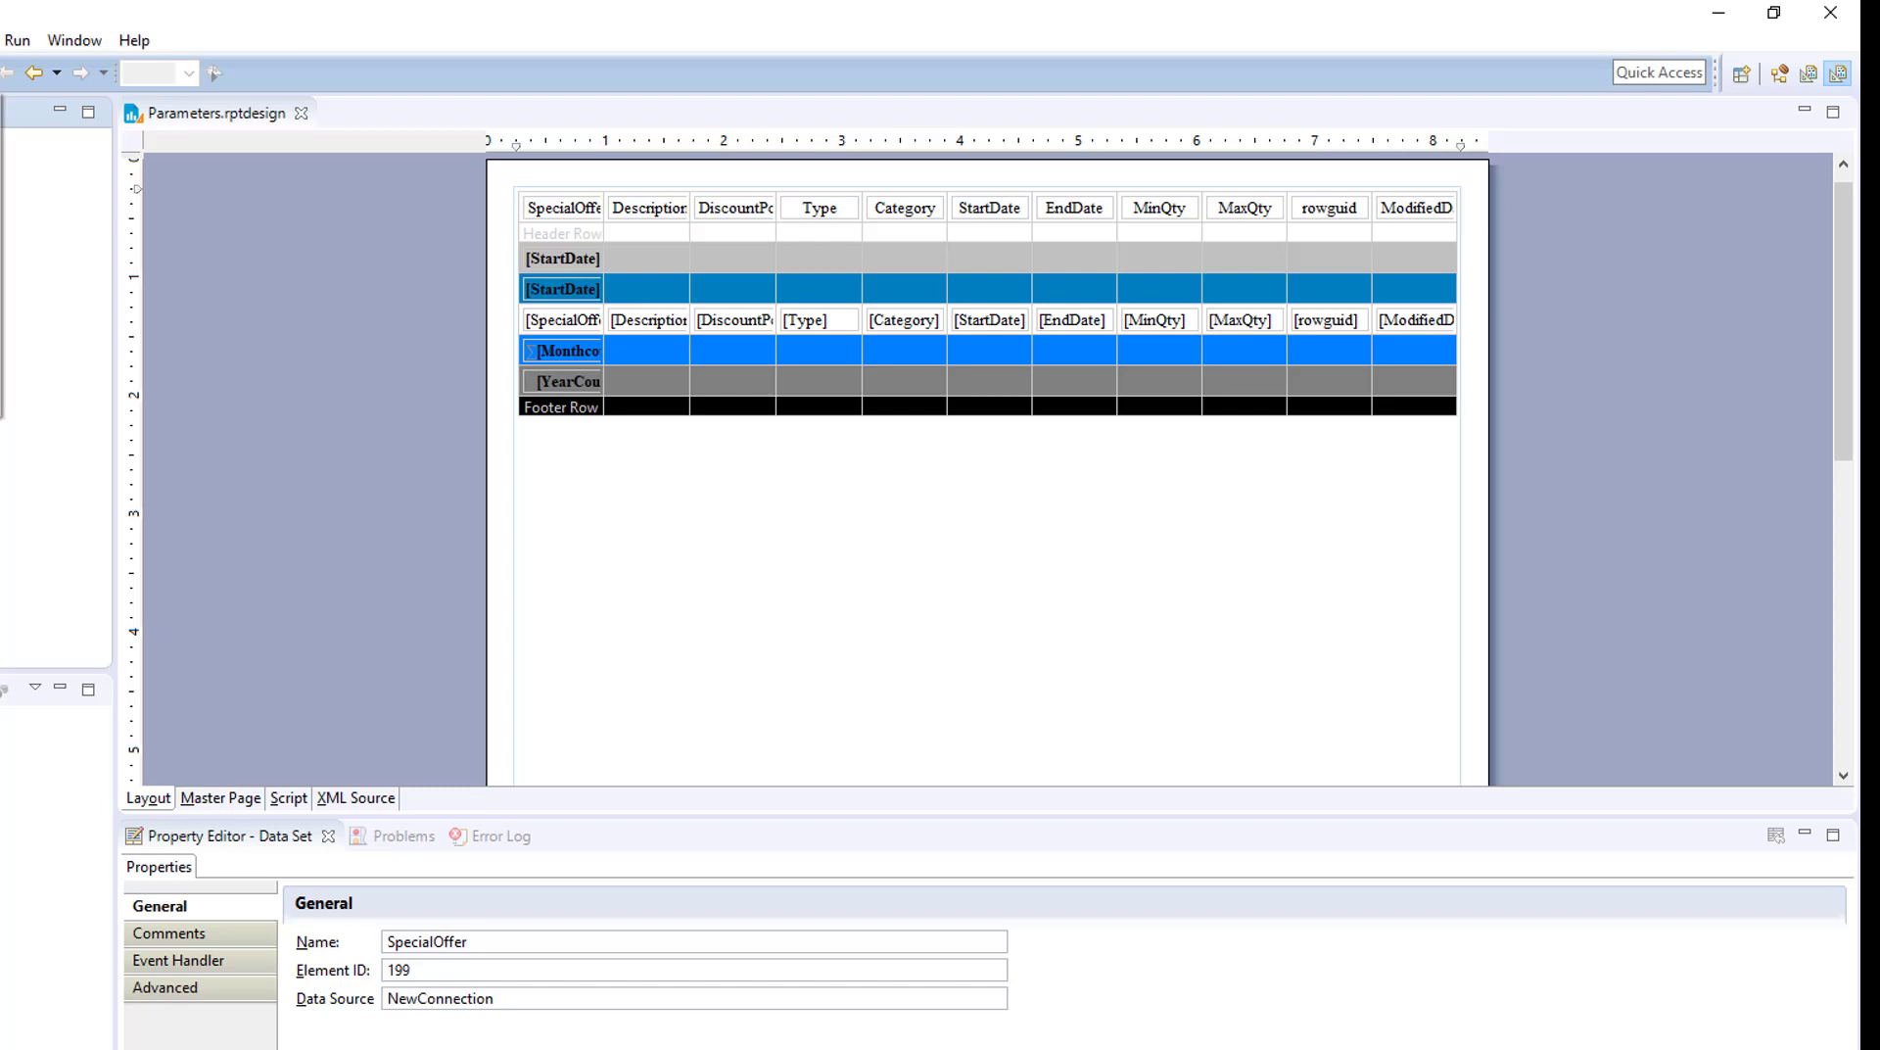
{"action": "left_click", "coordinate": [0, 109]}
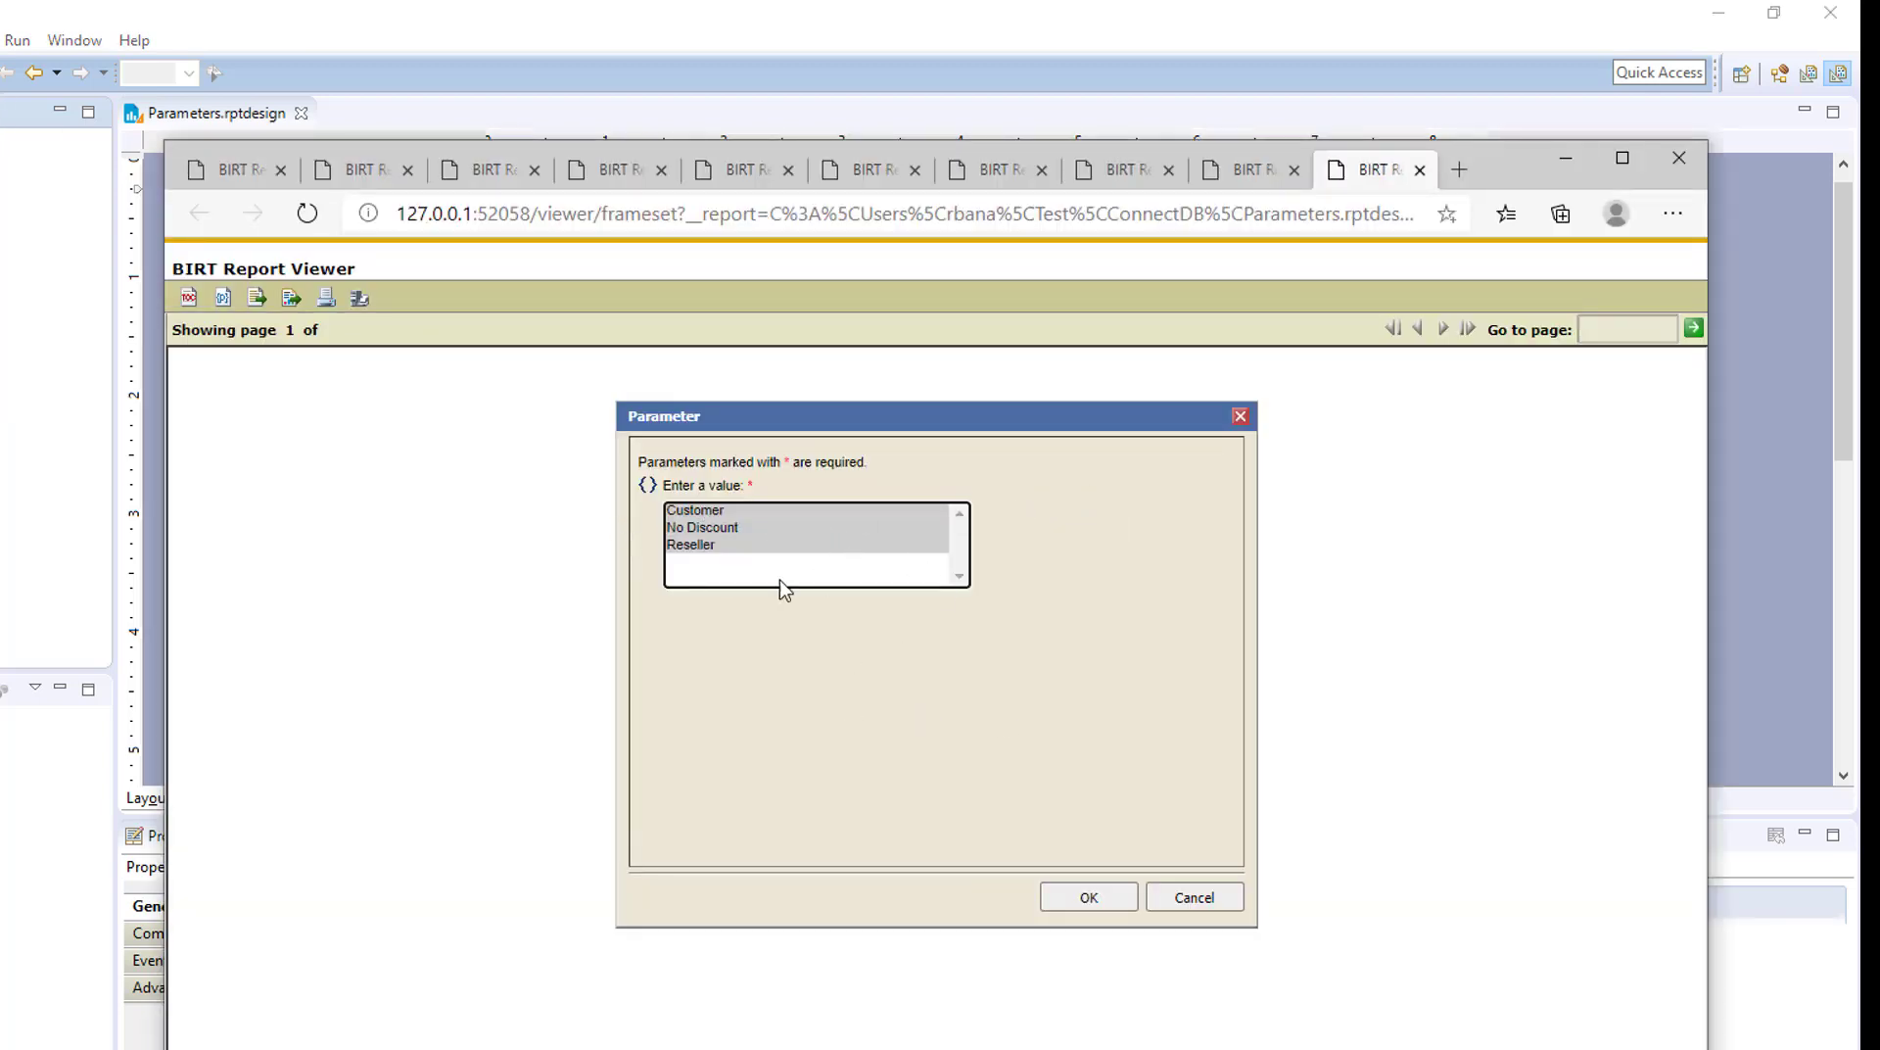
{"action": "left_click", "coordinate": [1089, 898]}
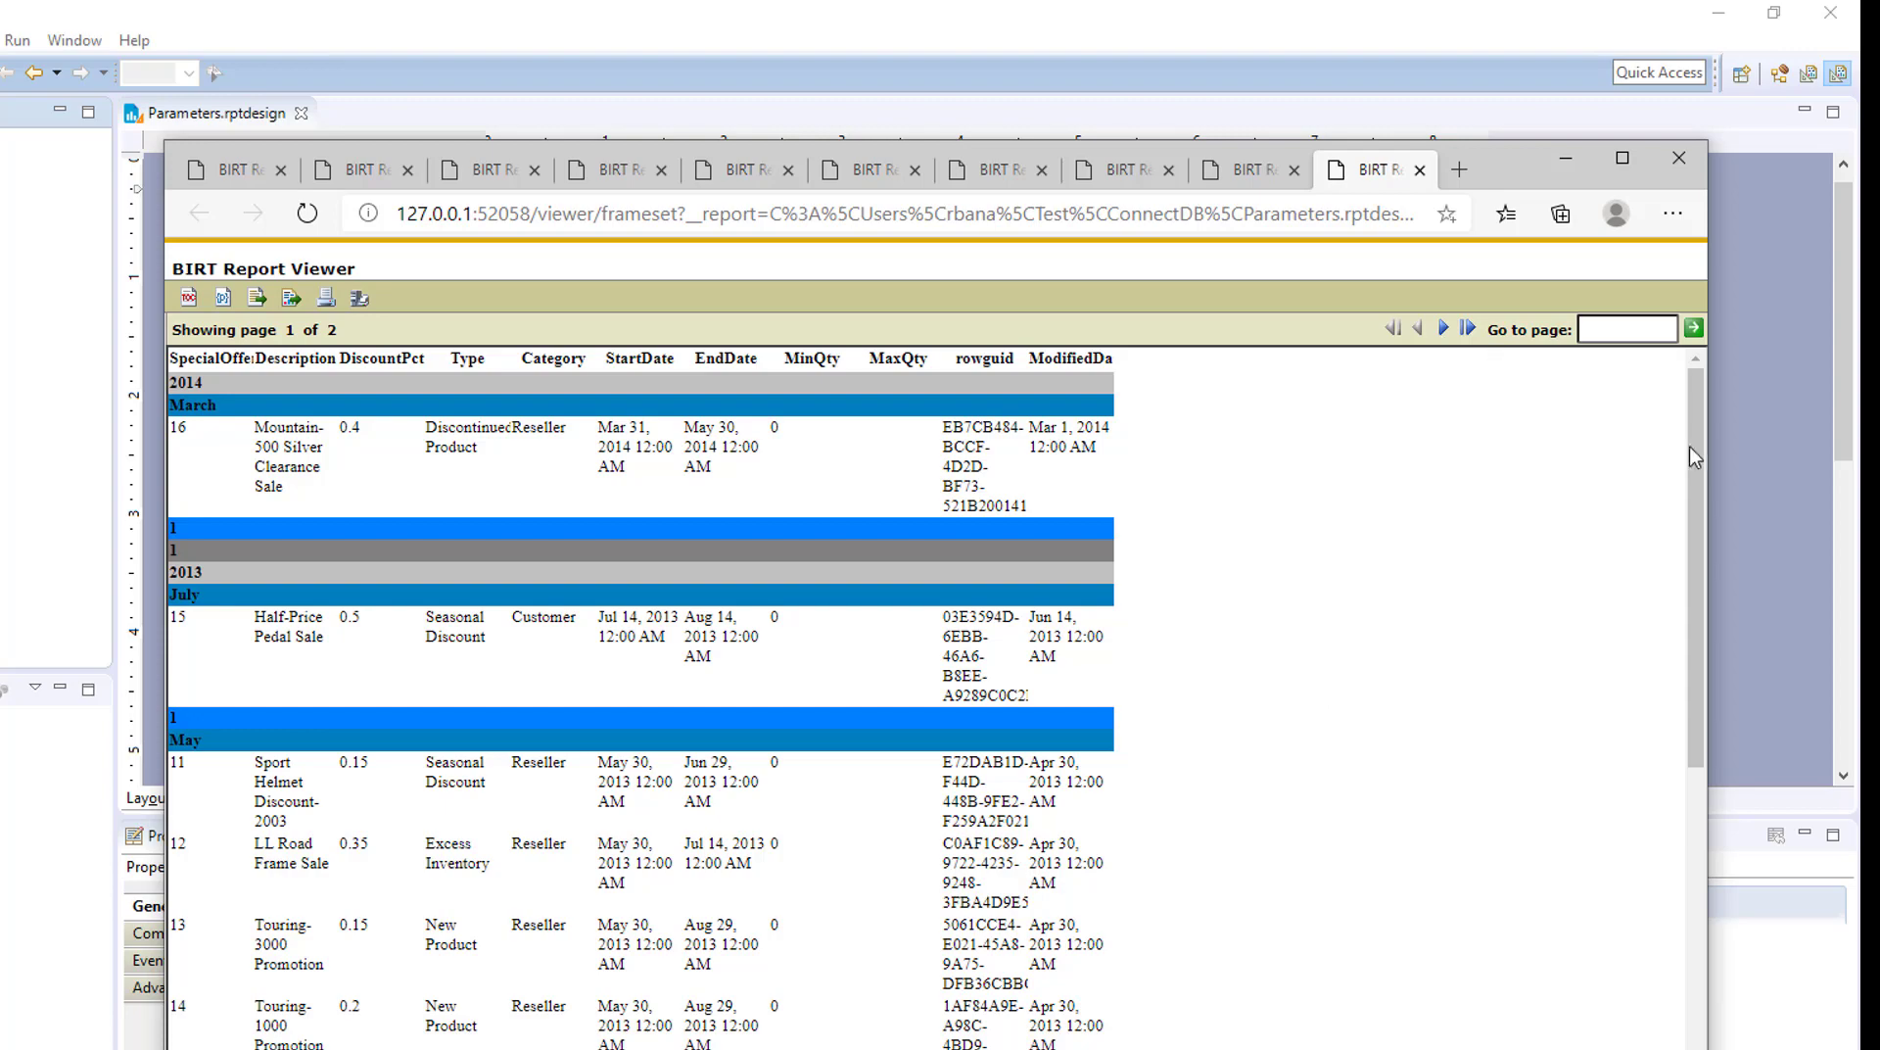
{"action": "scroll", "coordinate": [1672, 688], "scroll_direction": "down", "scroll_amount": 2}
{"action": "scroll", "coordinate": [1672, 687], "scroll_direction": "down", "scroll_amount": 5}
{"action": "scroll", "coordinate": [1655, 490], "scroll_direction": "up", "scroll_amount": 7}
{"action": "left_click", "coordinate": [1461, 328]}
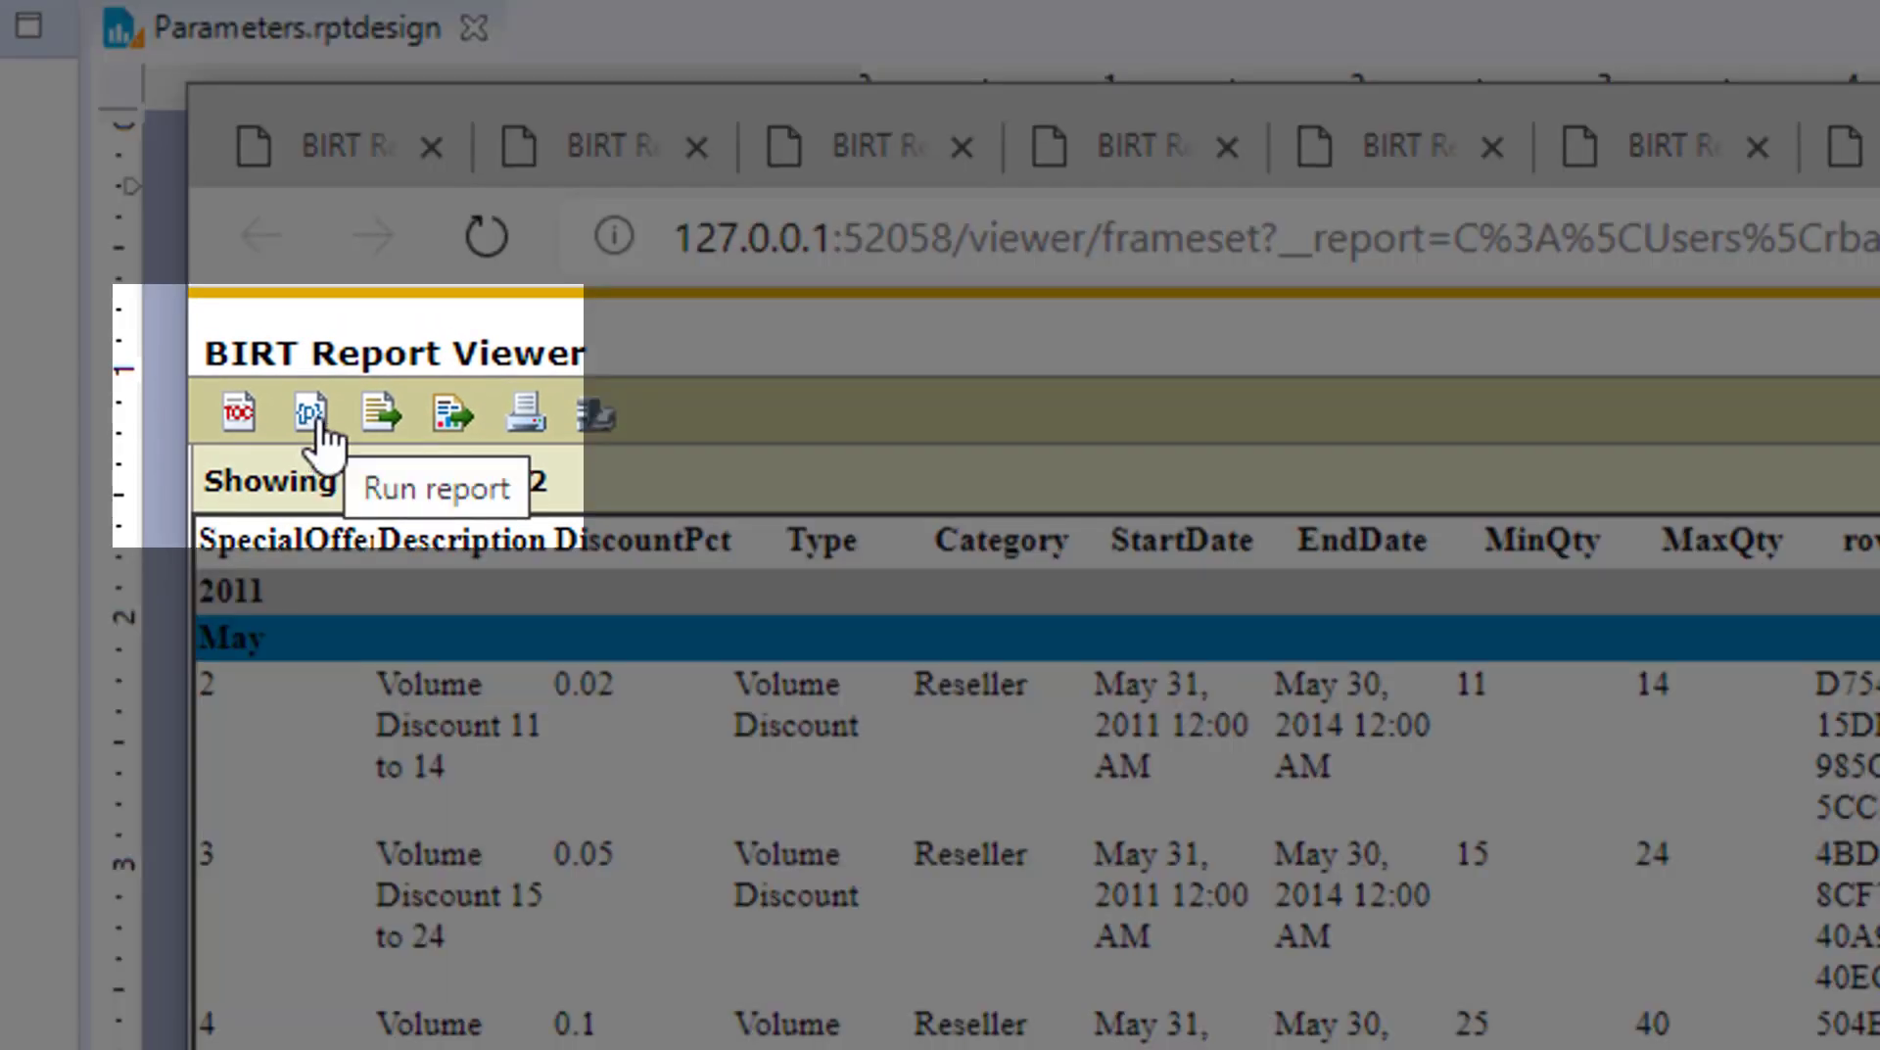
Rerun the report for the Customer category alone and again for the Reseller category alone.
{"action": "left_click", "coordinate": [311, 415]}
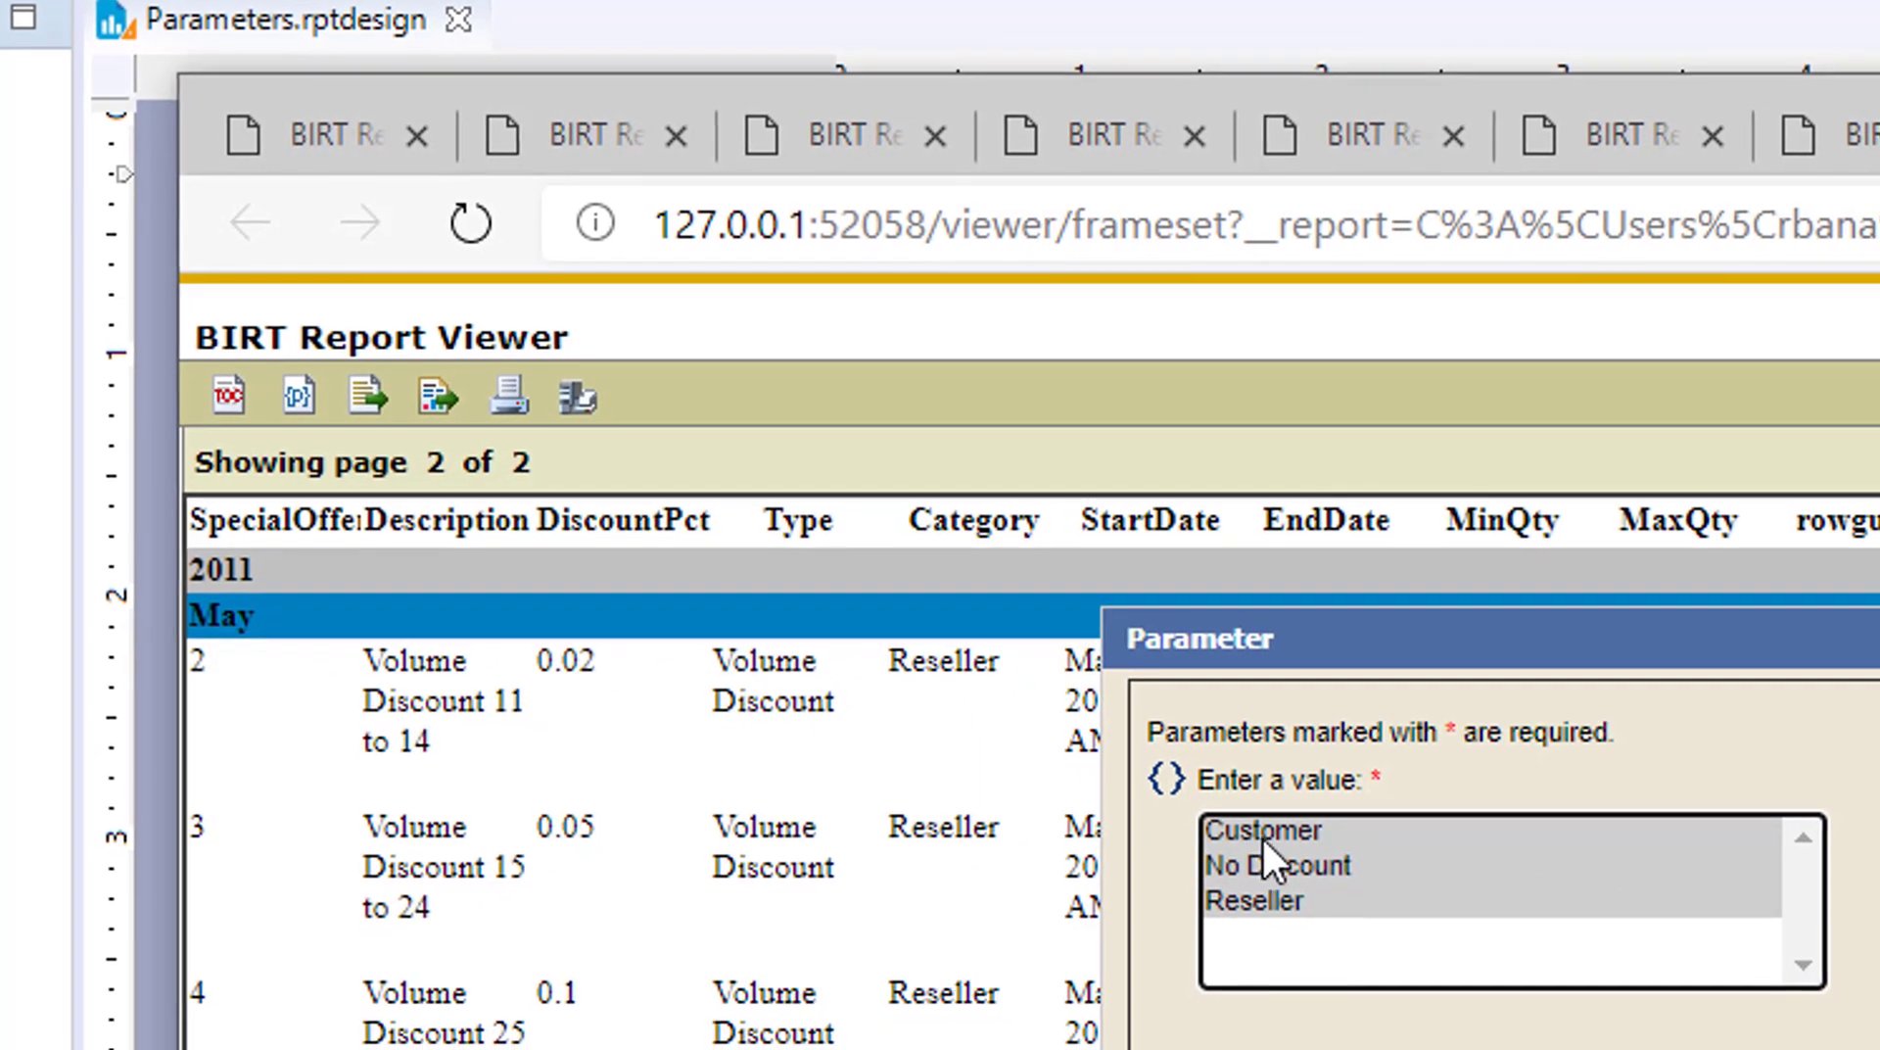
{"action": "left_click", "coordinate": [1294, 848]}
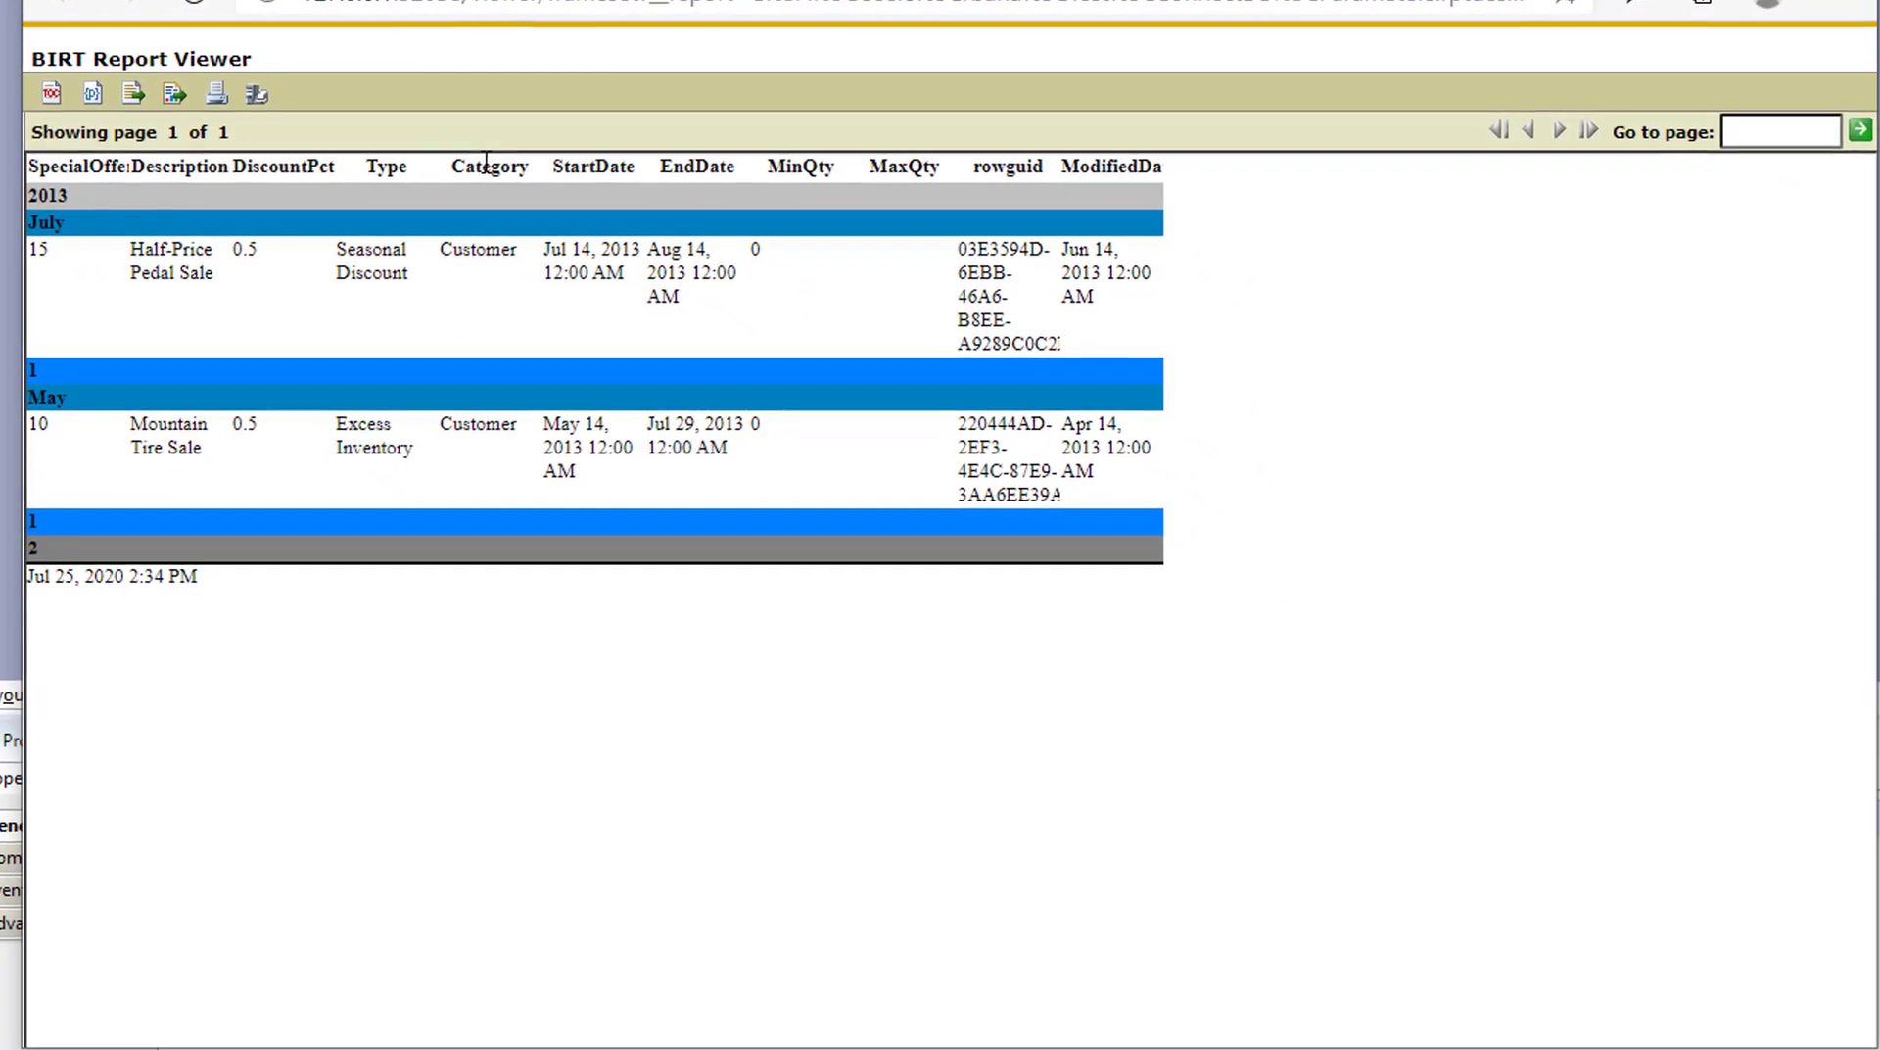
{"action": "left_click", "coordinate": [91, 95]}
{"action": "left_click", "coordinate": [672, 387]}
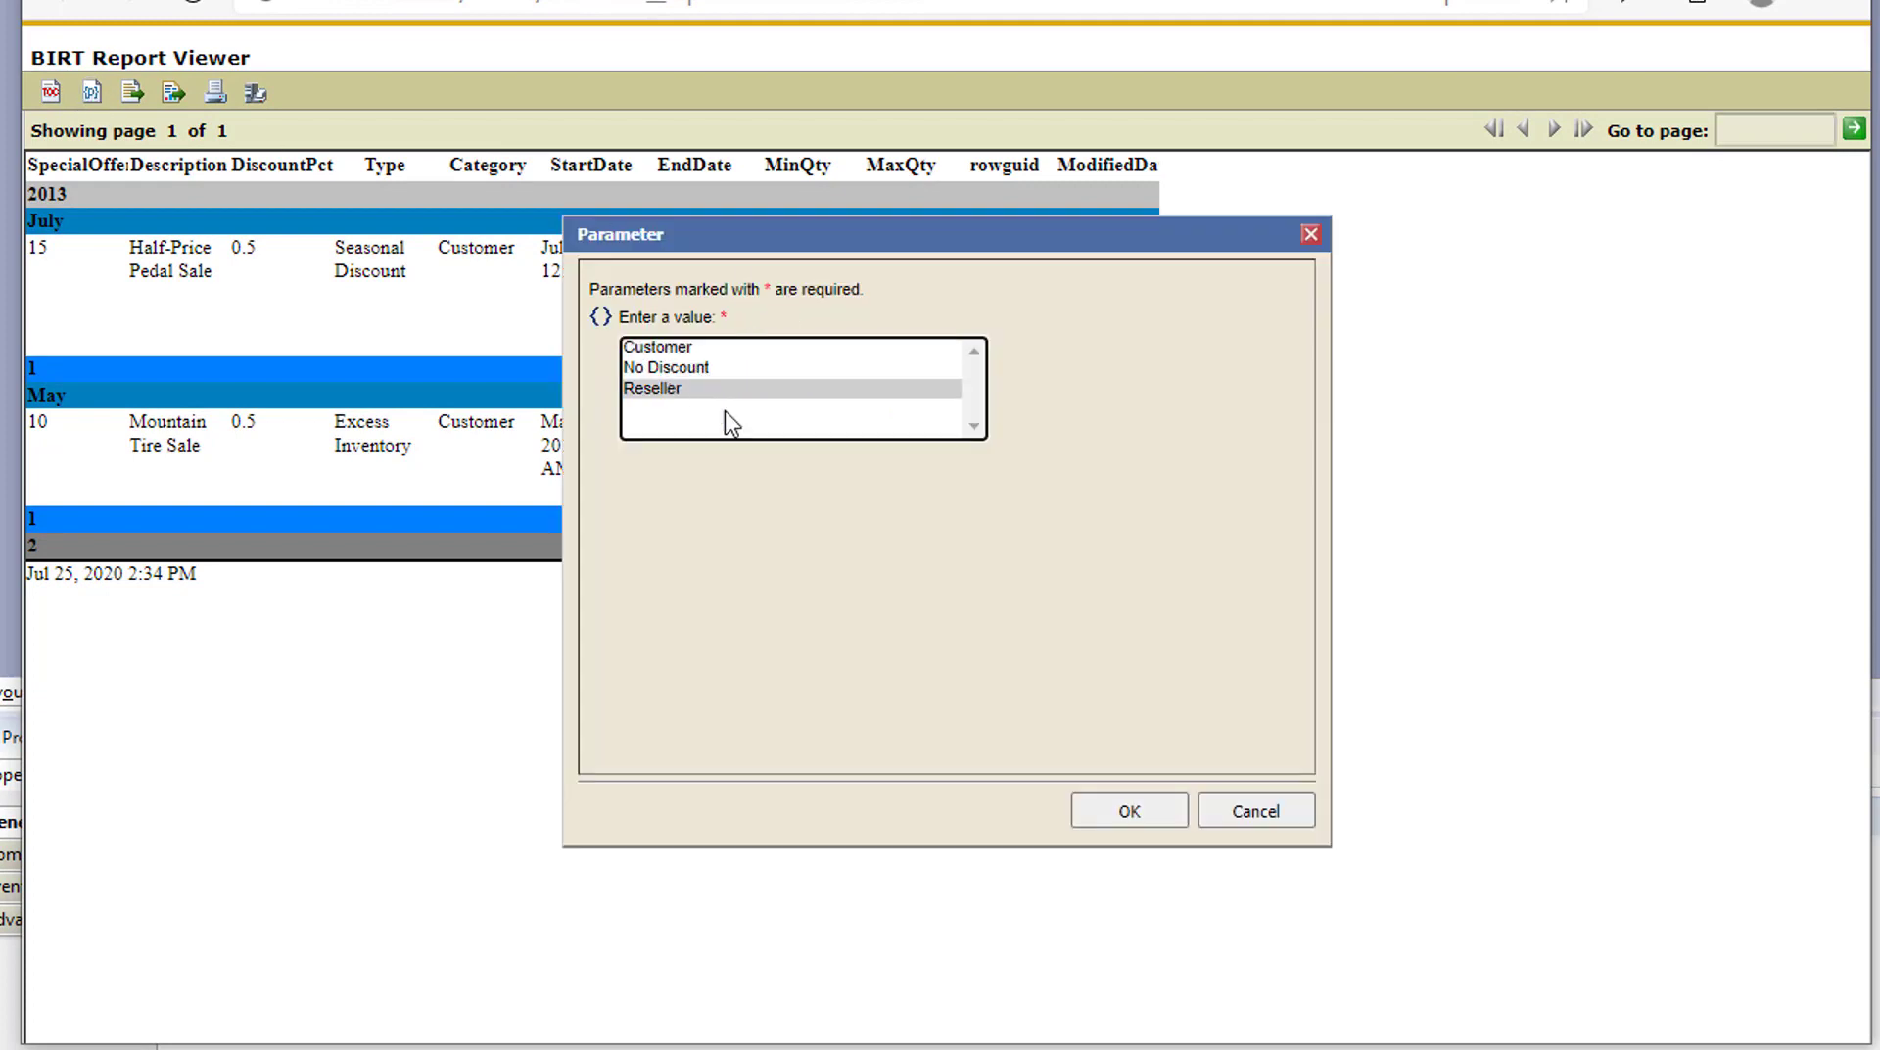
{"action": "left_click", "coordinate": [1163, 811]}
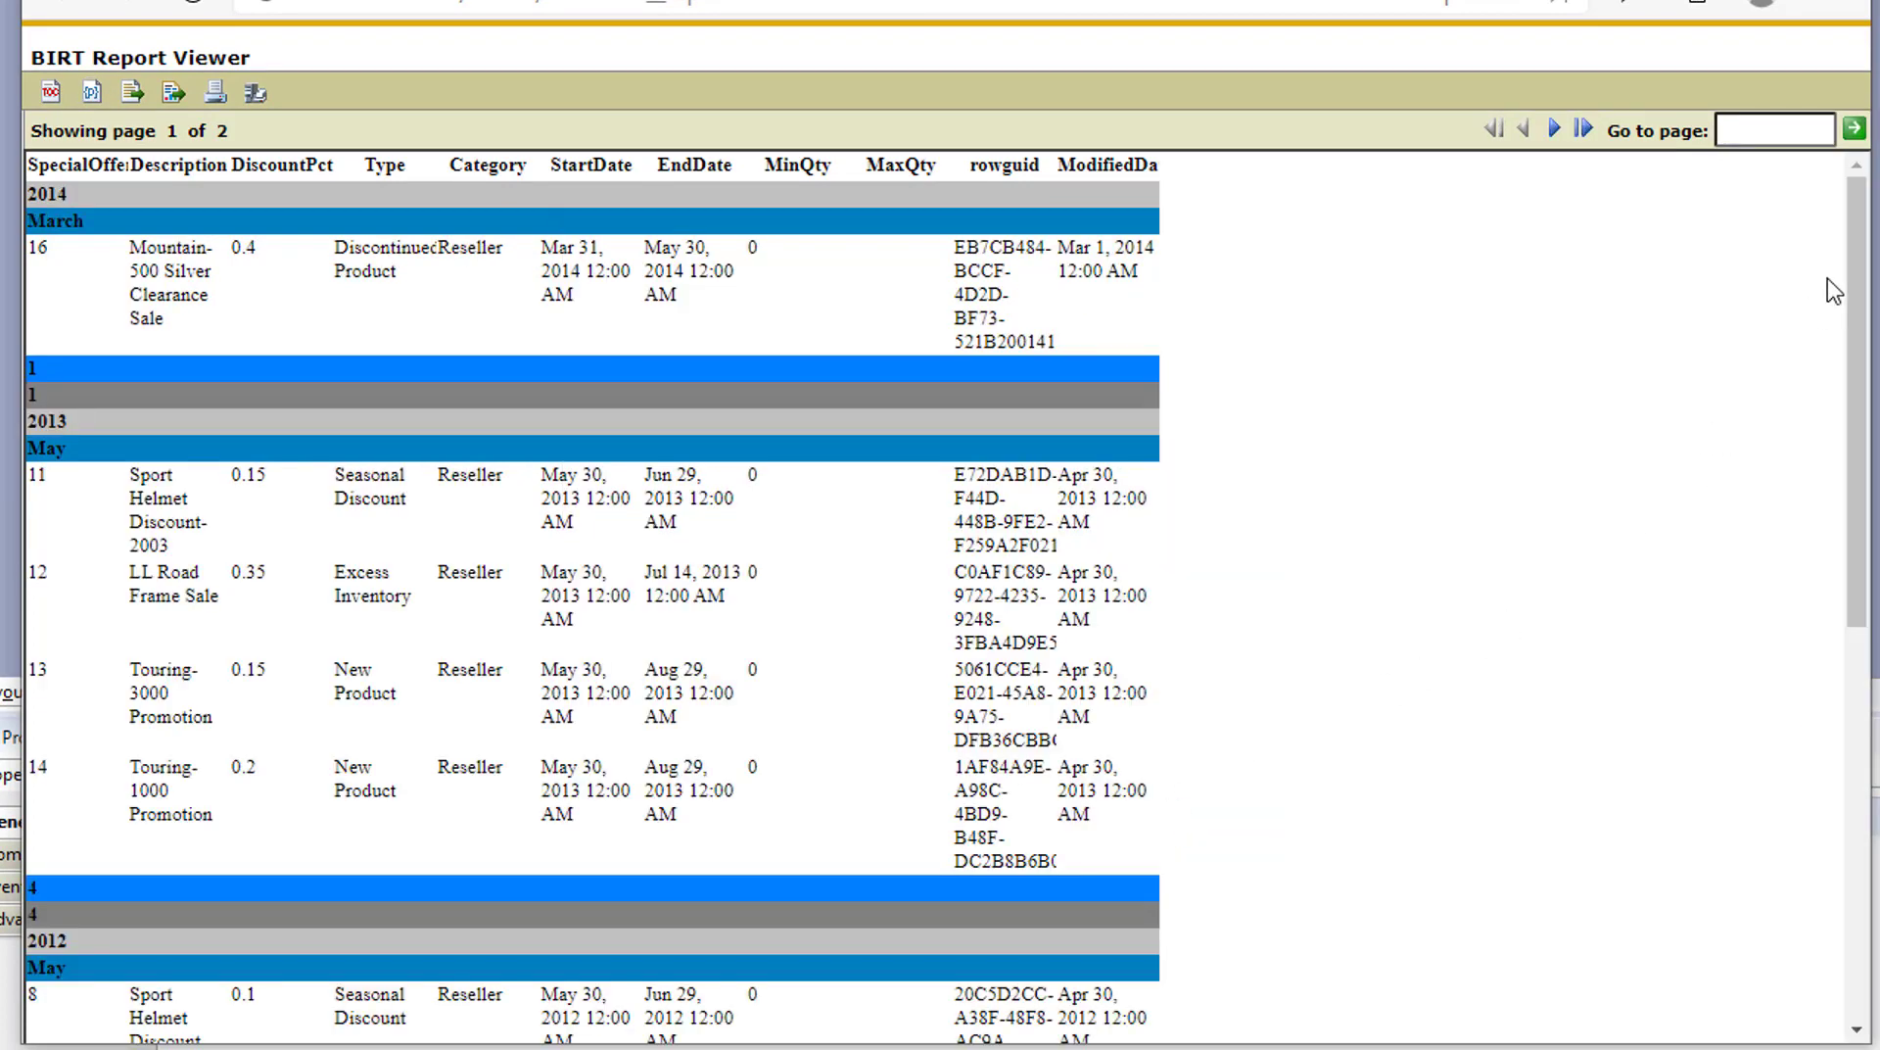
Look through both pages of the Reseller output and close the report viewer.
{"action": "scroll", "coordinate": [1848, 428], "scroll_direction": "down", "scroll_amount": 5}
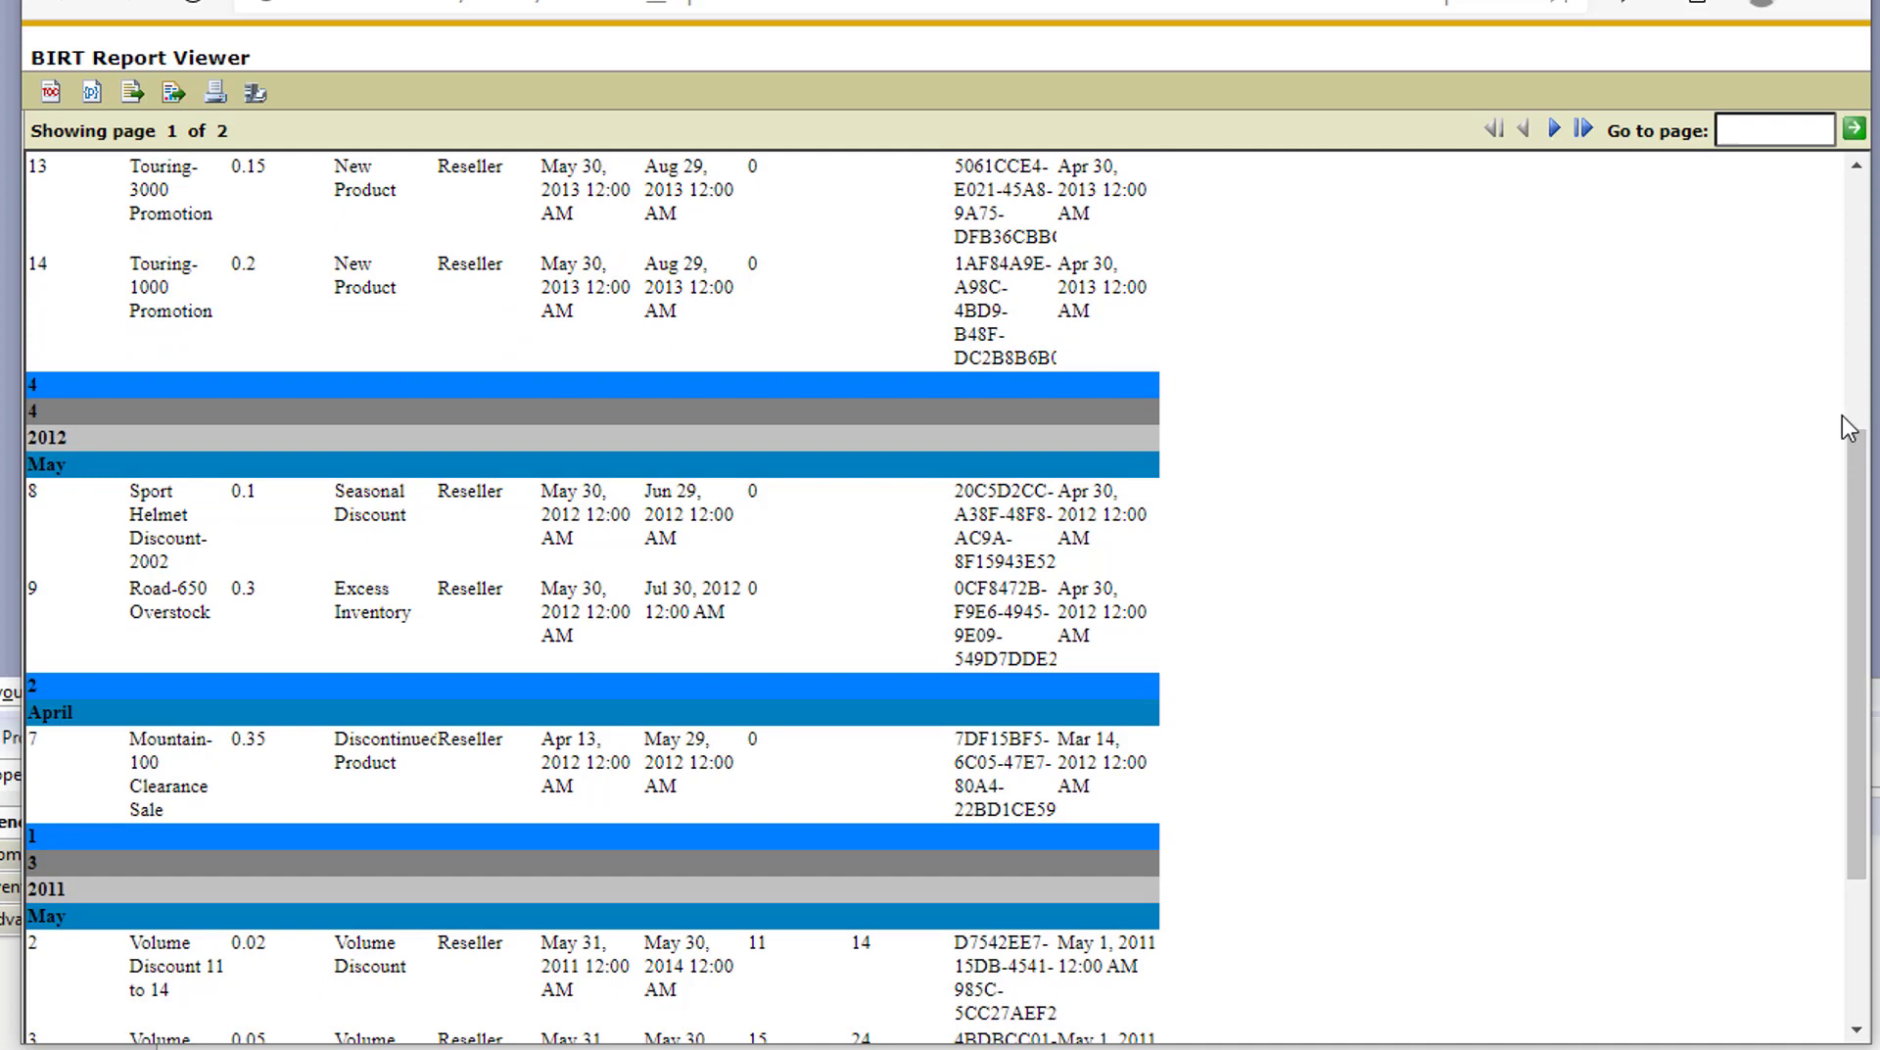
{"action": "left_click", "coordinate": [1554, 128]}
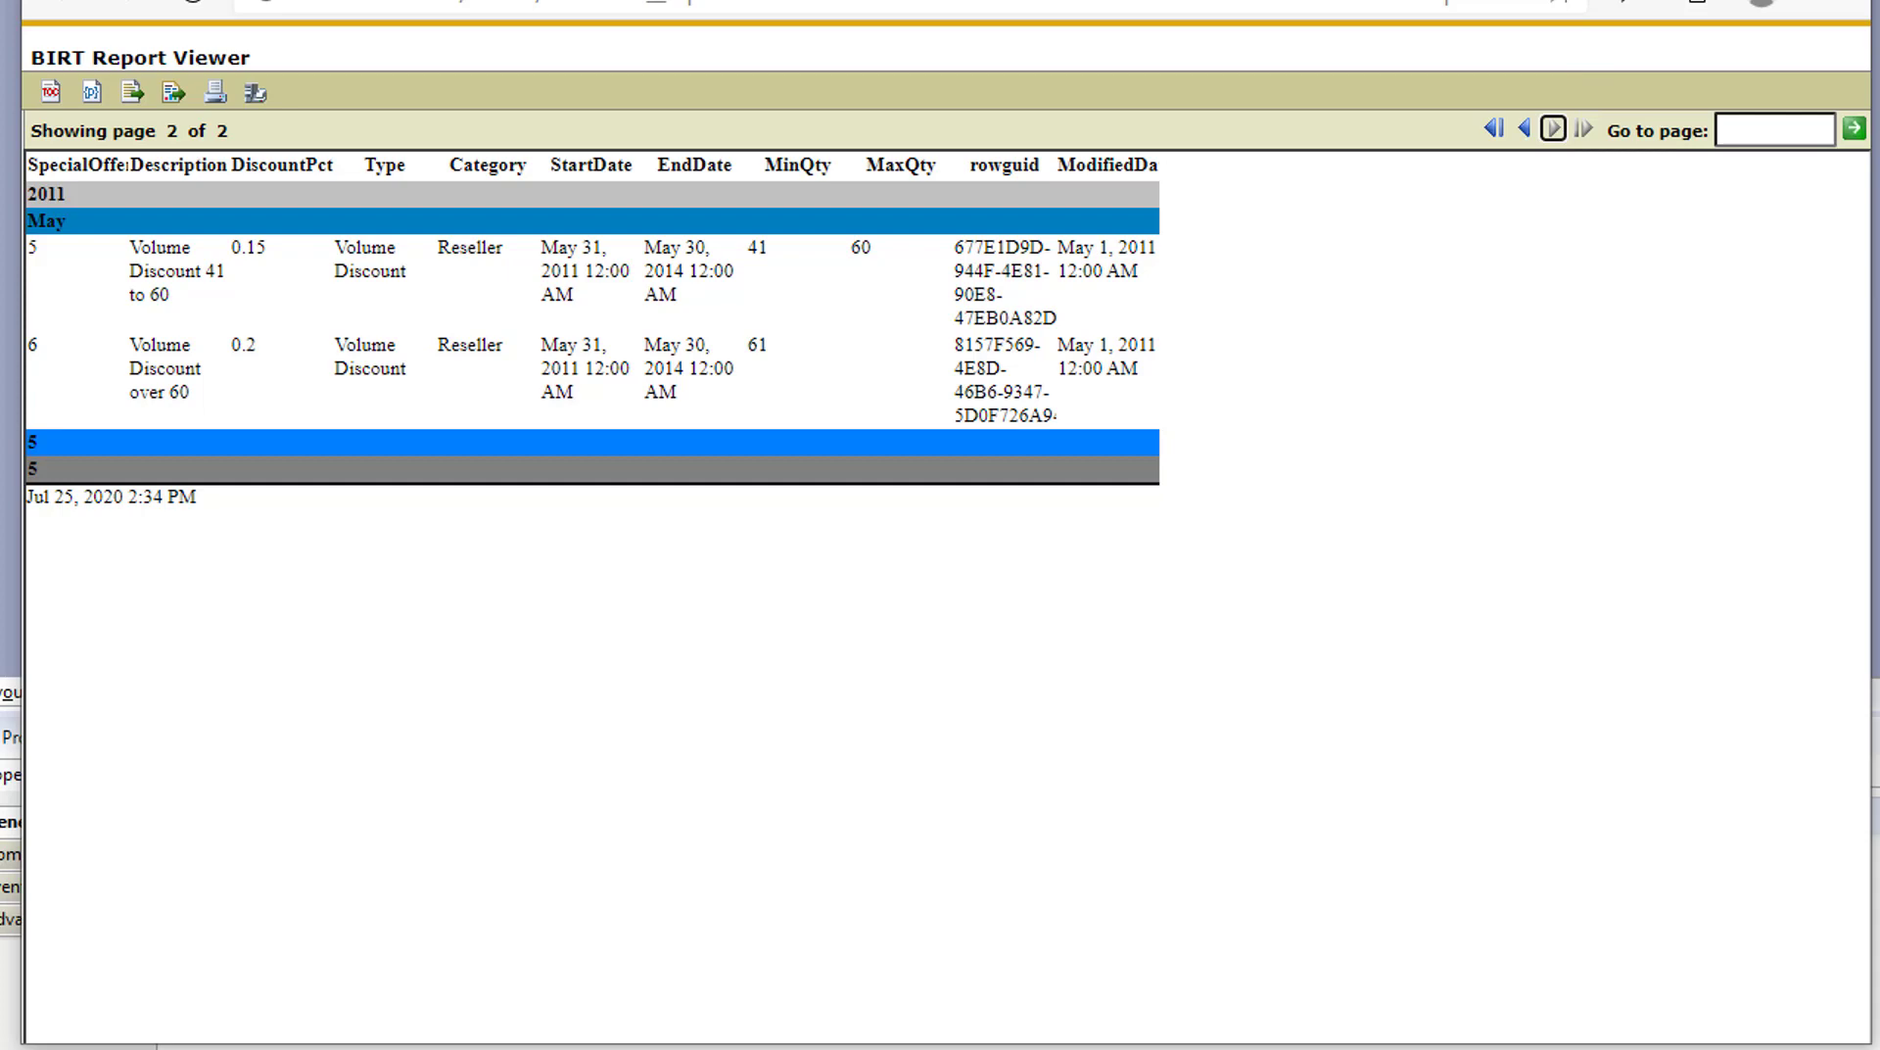
{"action": "key", "text": "alt+F4"}
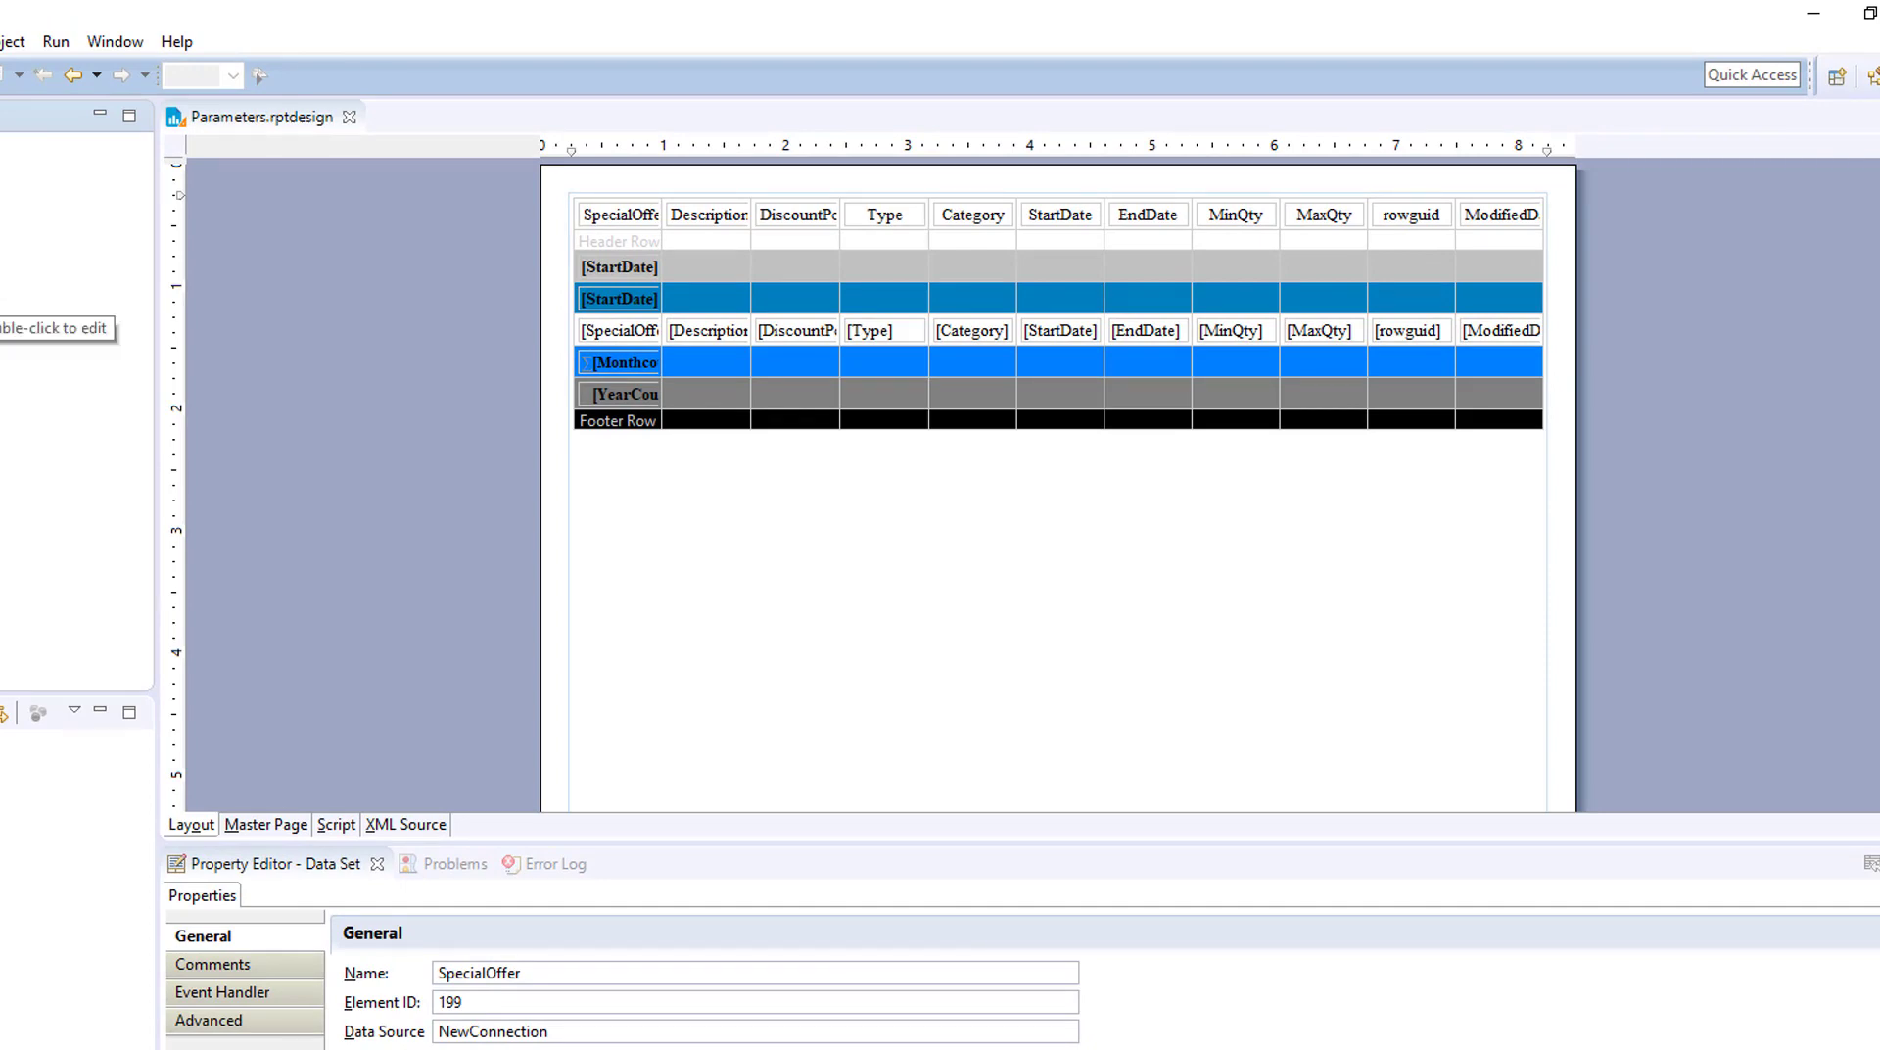
Review the settings of the report parameter NewParameter and leave the parameter dialogs without changing anything.
{"action": "double_click", "coordinate": [2, 331]}
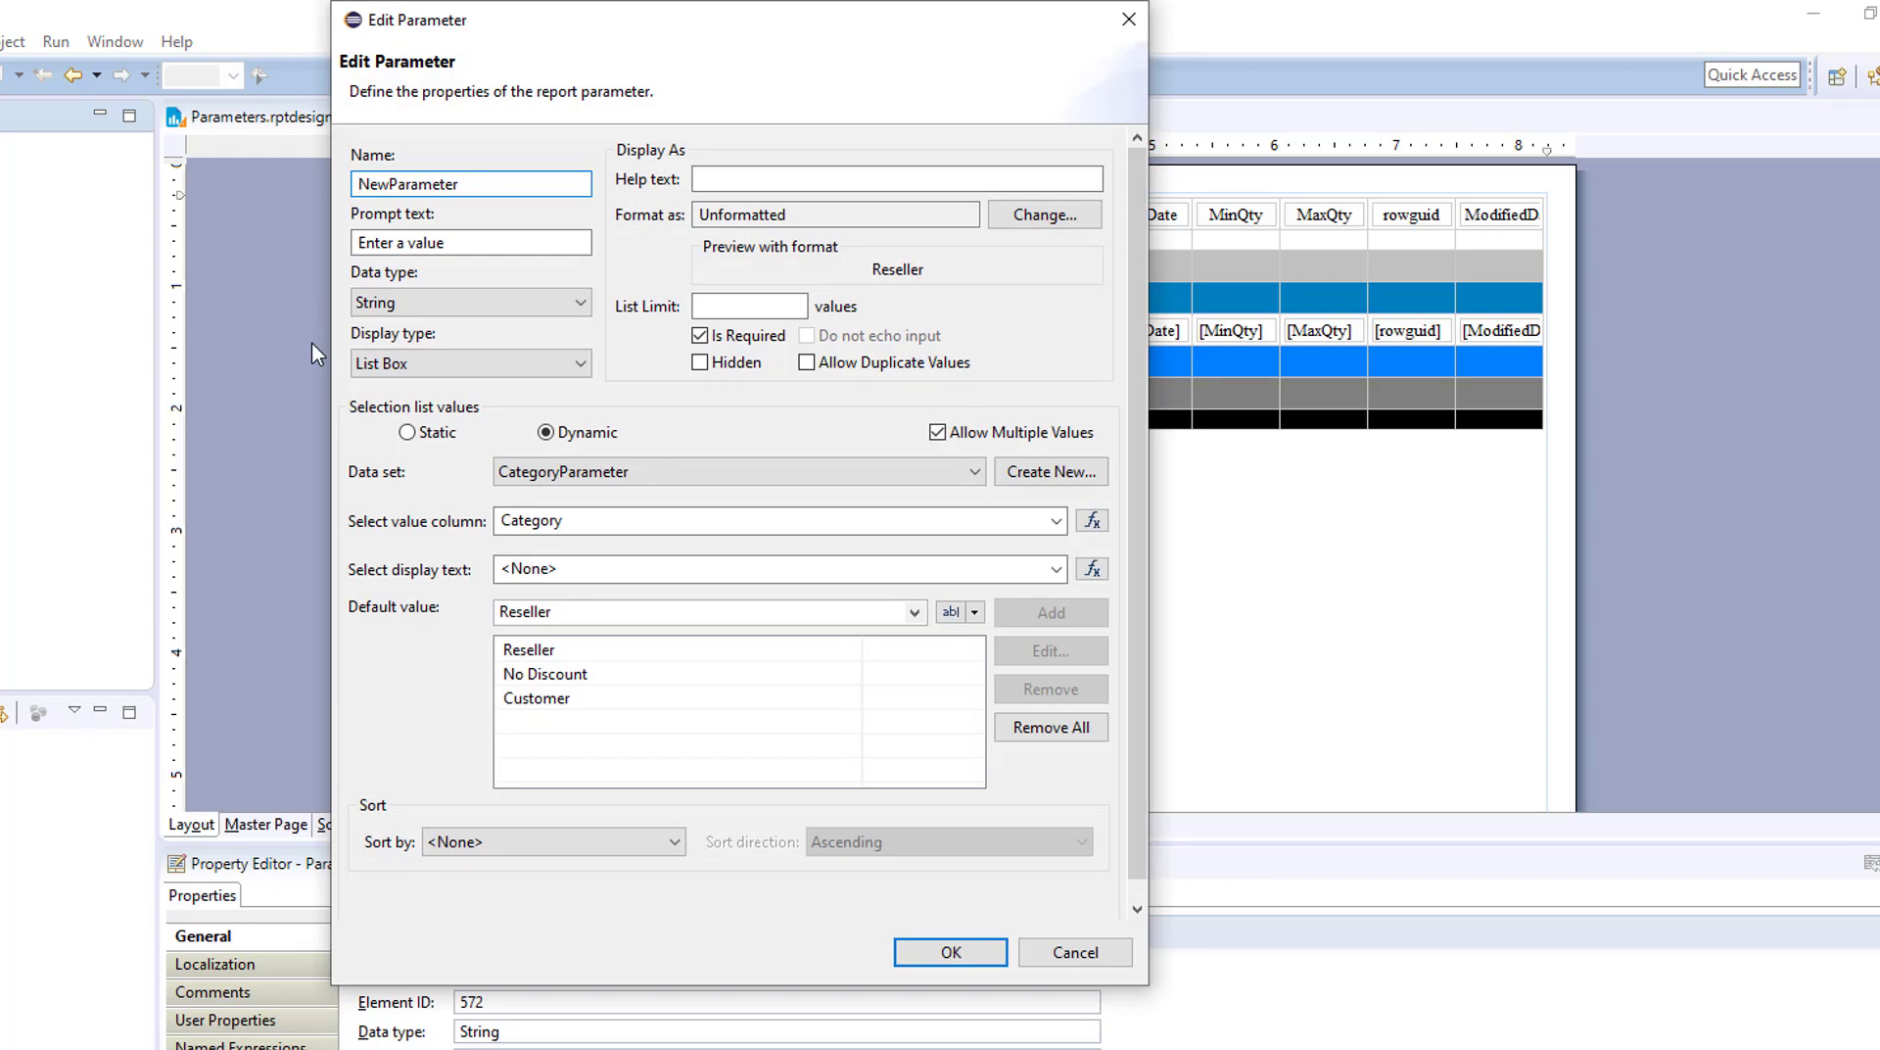
{"action": "left_click", "coordinate": [1075, 953]}
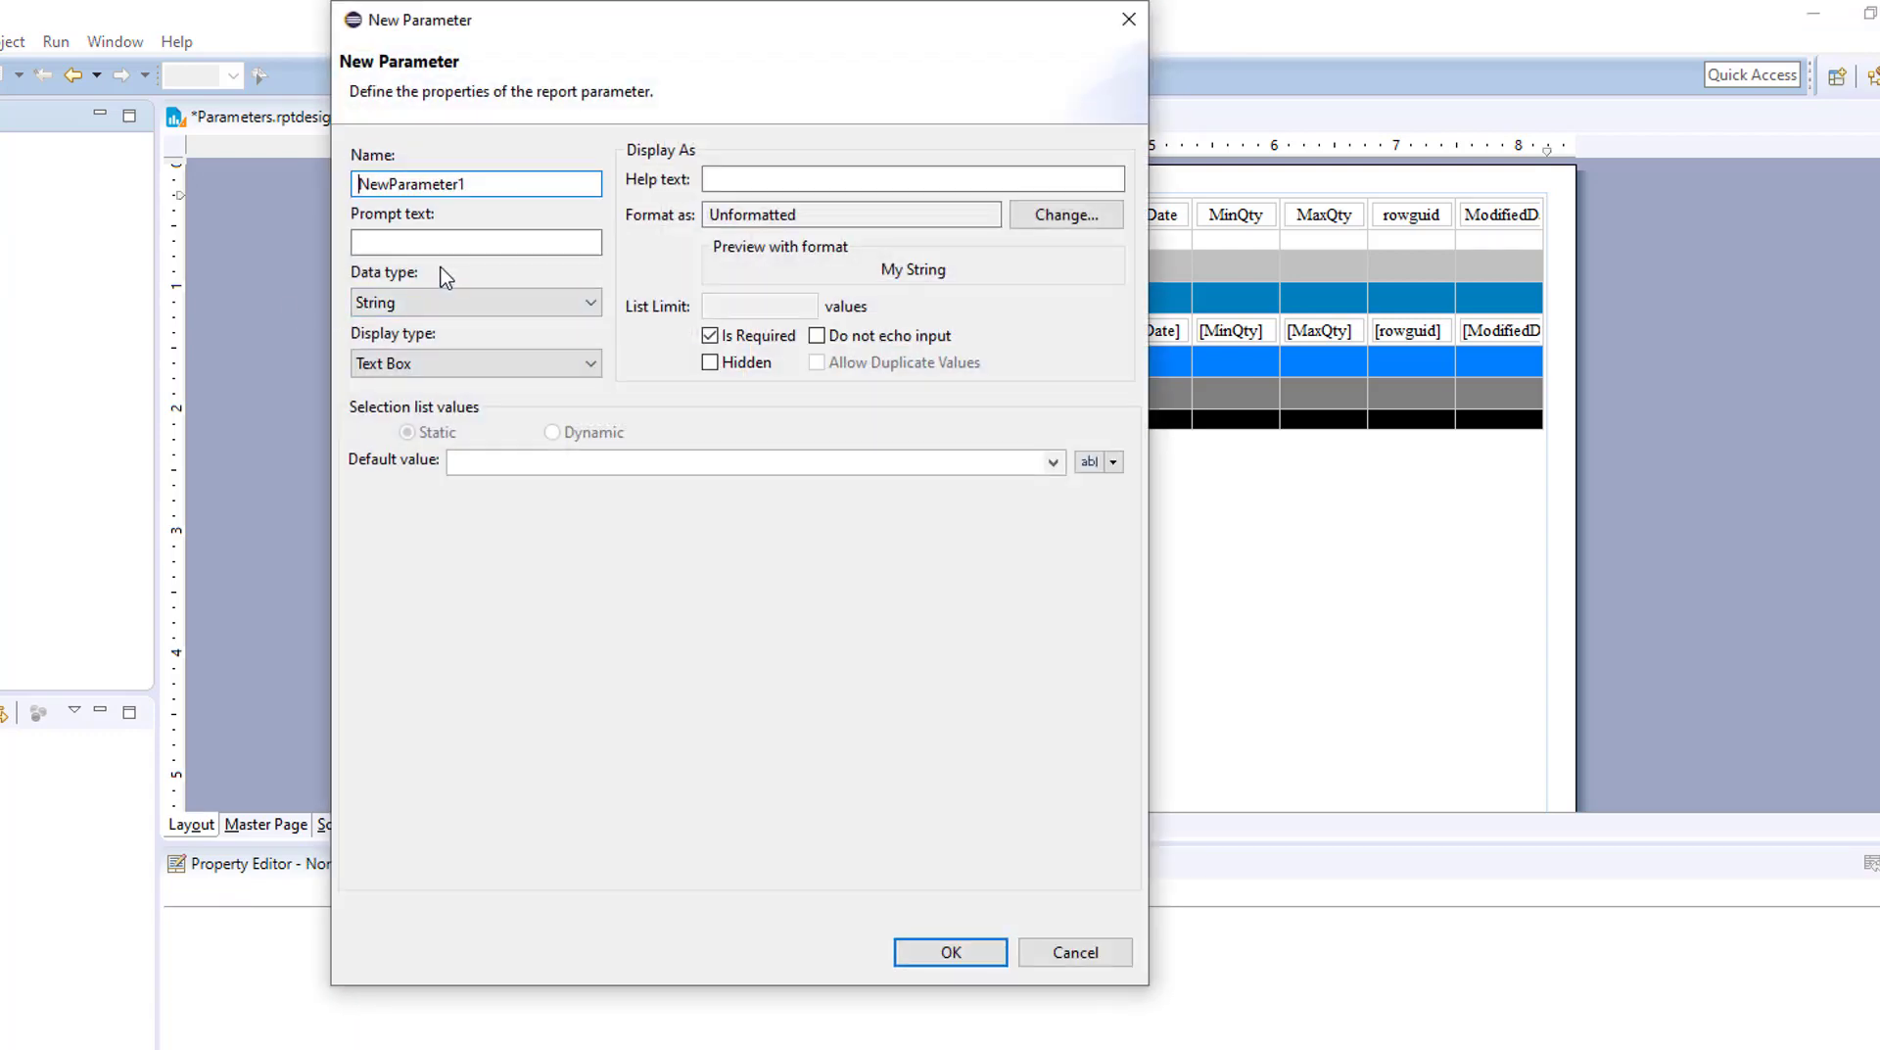
{"action": "left_click", "coordinate": [1128, 20]}
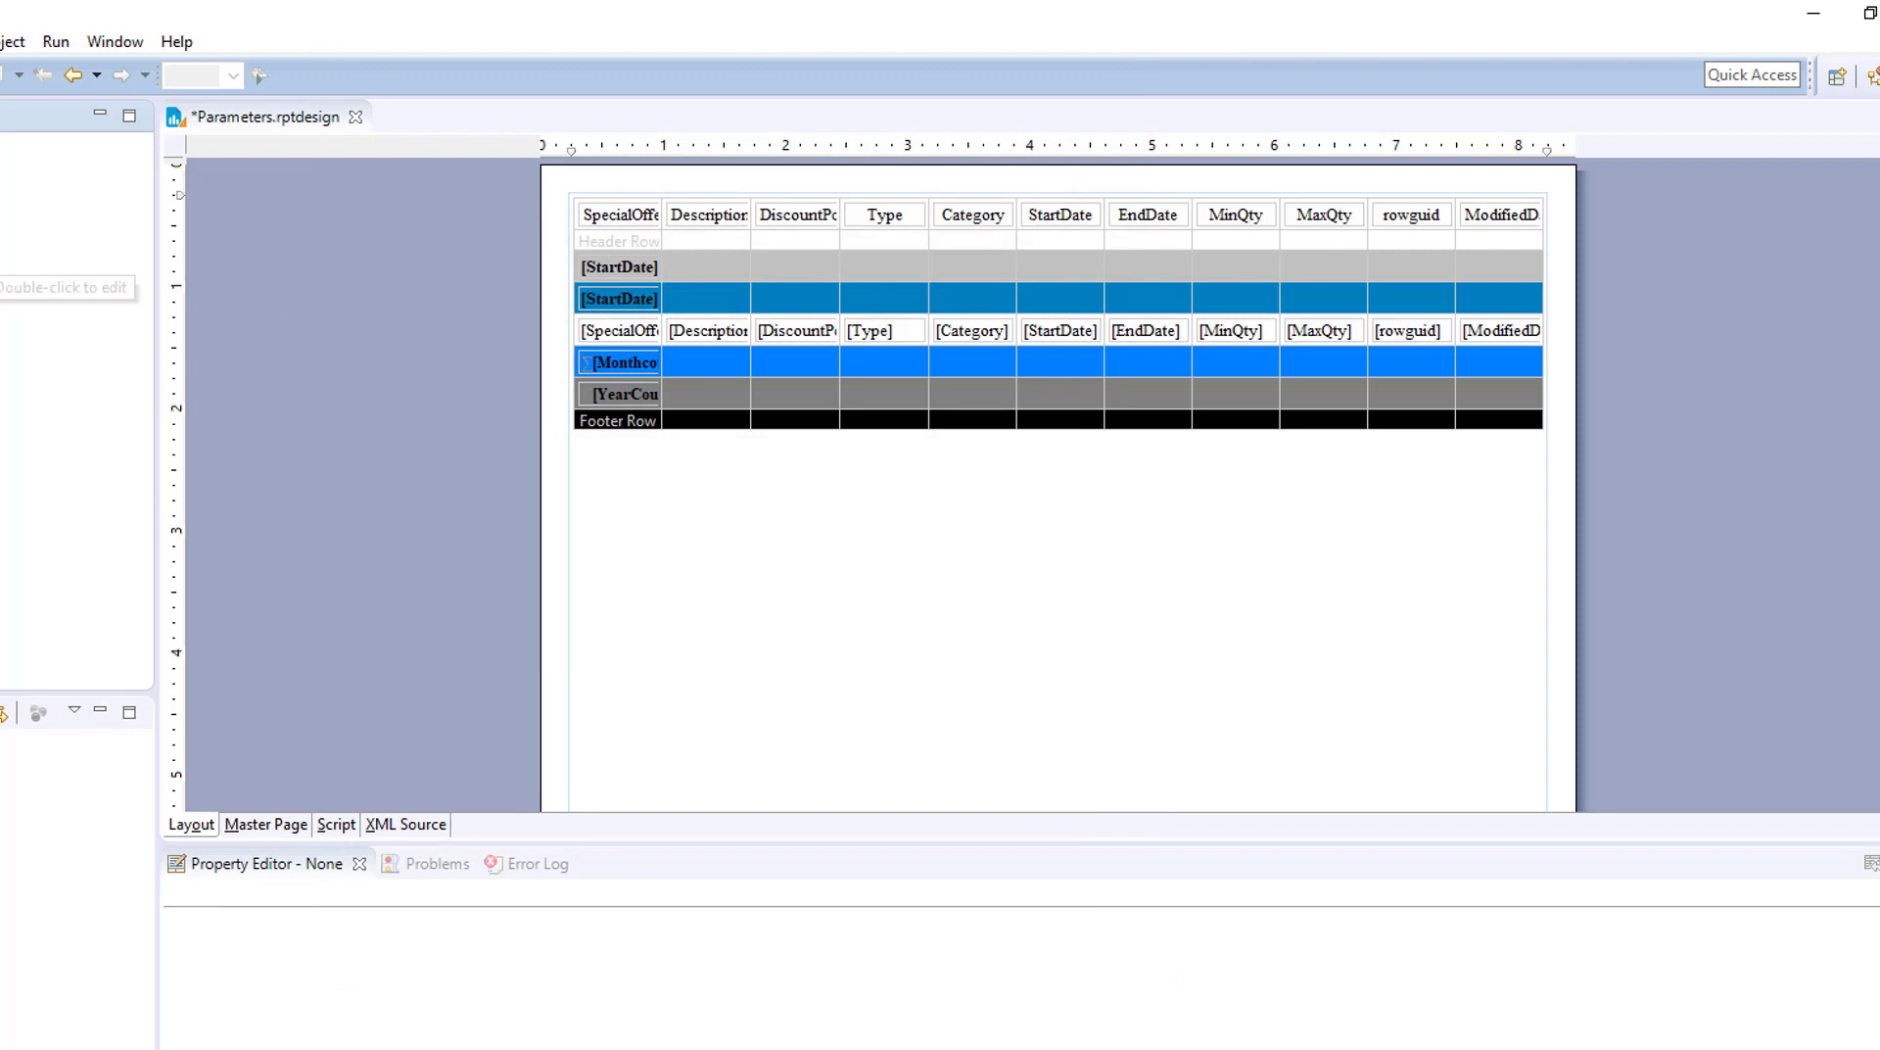
Check the data type of SpecialOfferID in the SpecialOffer data set's output columns.
{"action": "left_click", "coordinate": [324, 493]}
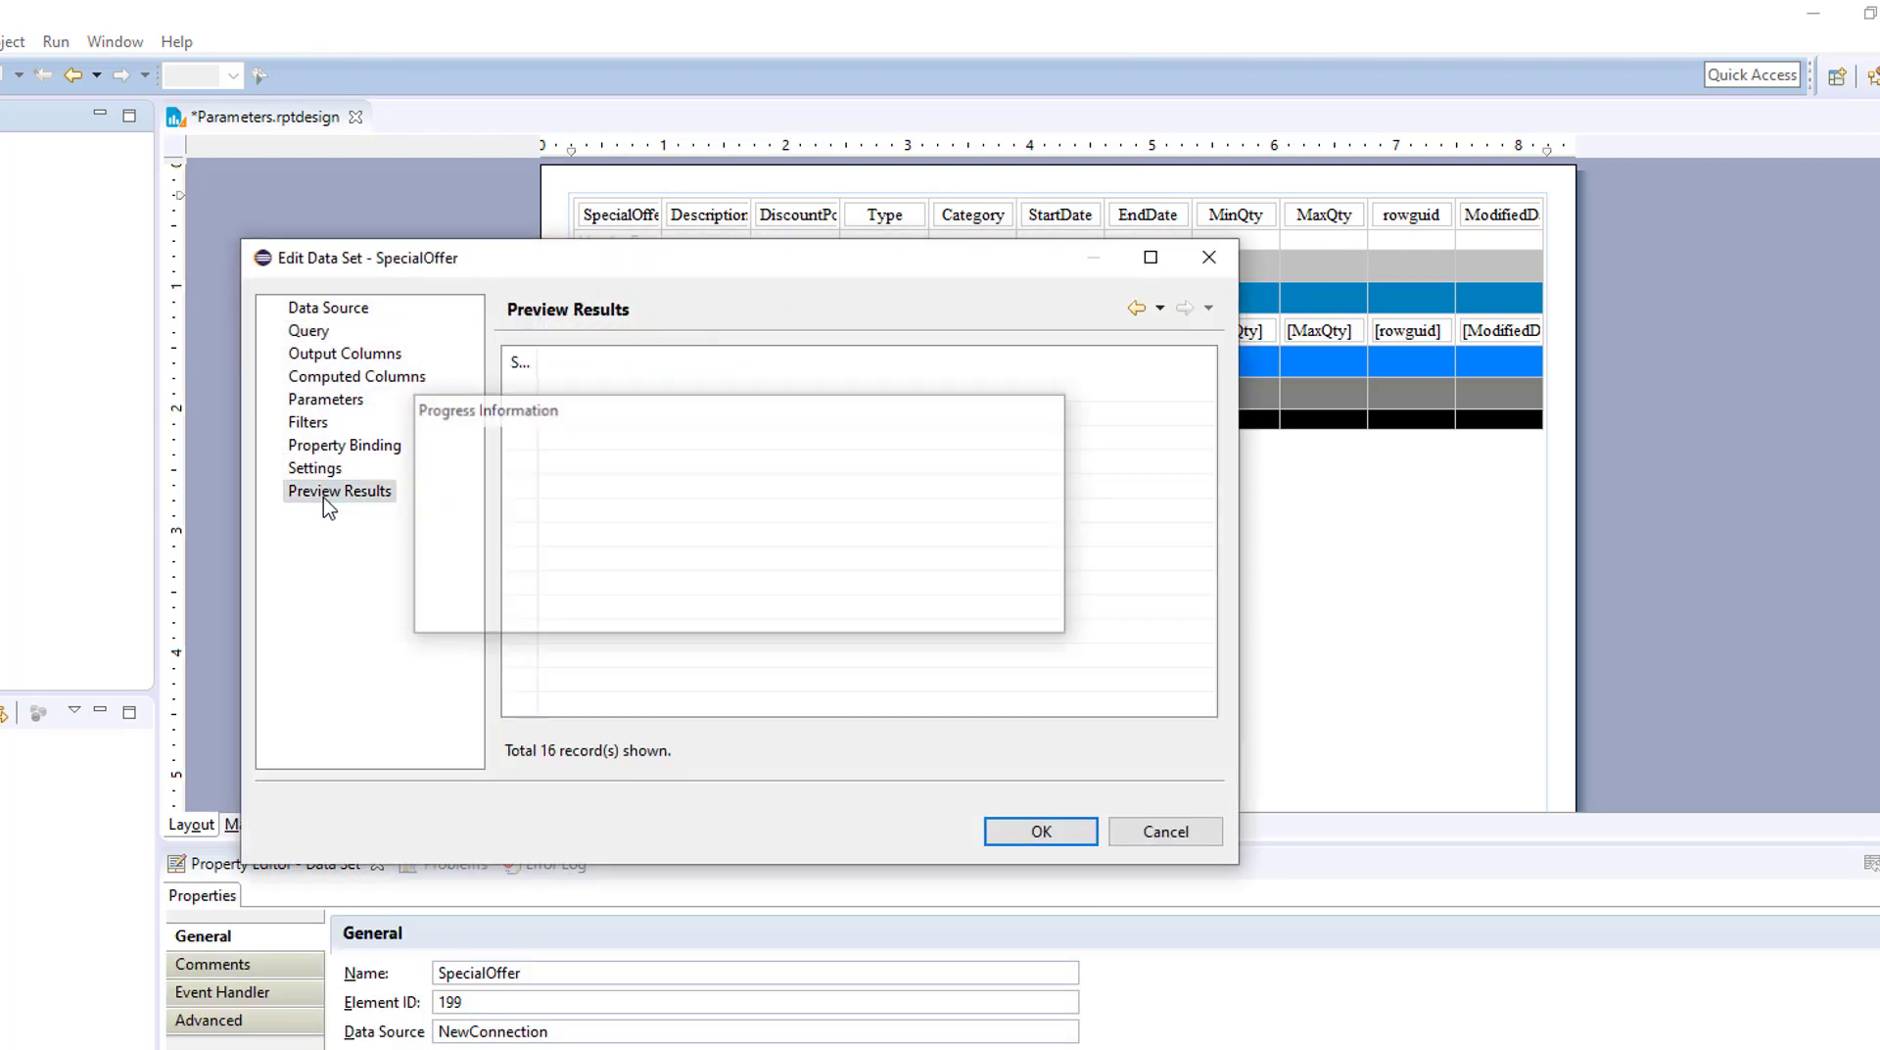
{"action": "left_click", "coordinate": [368, 356]}
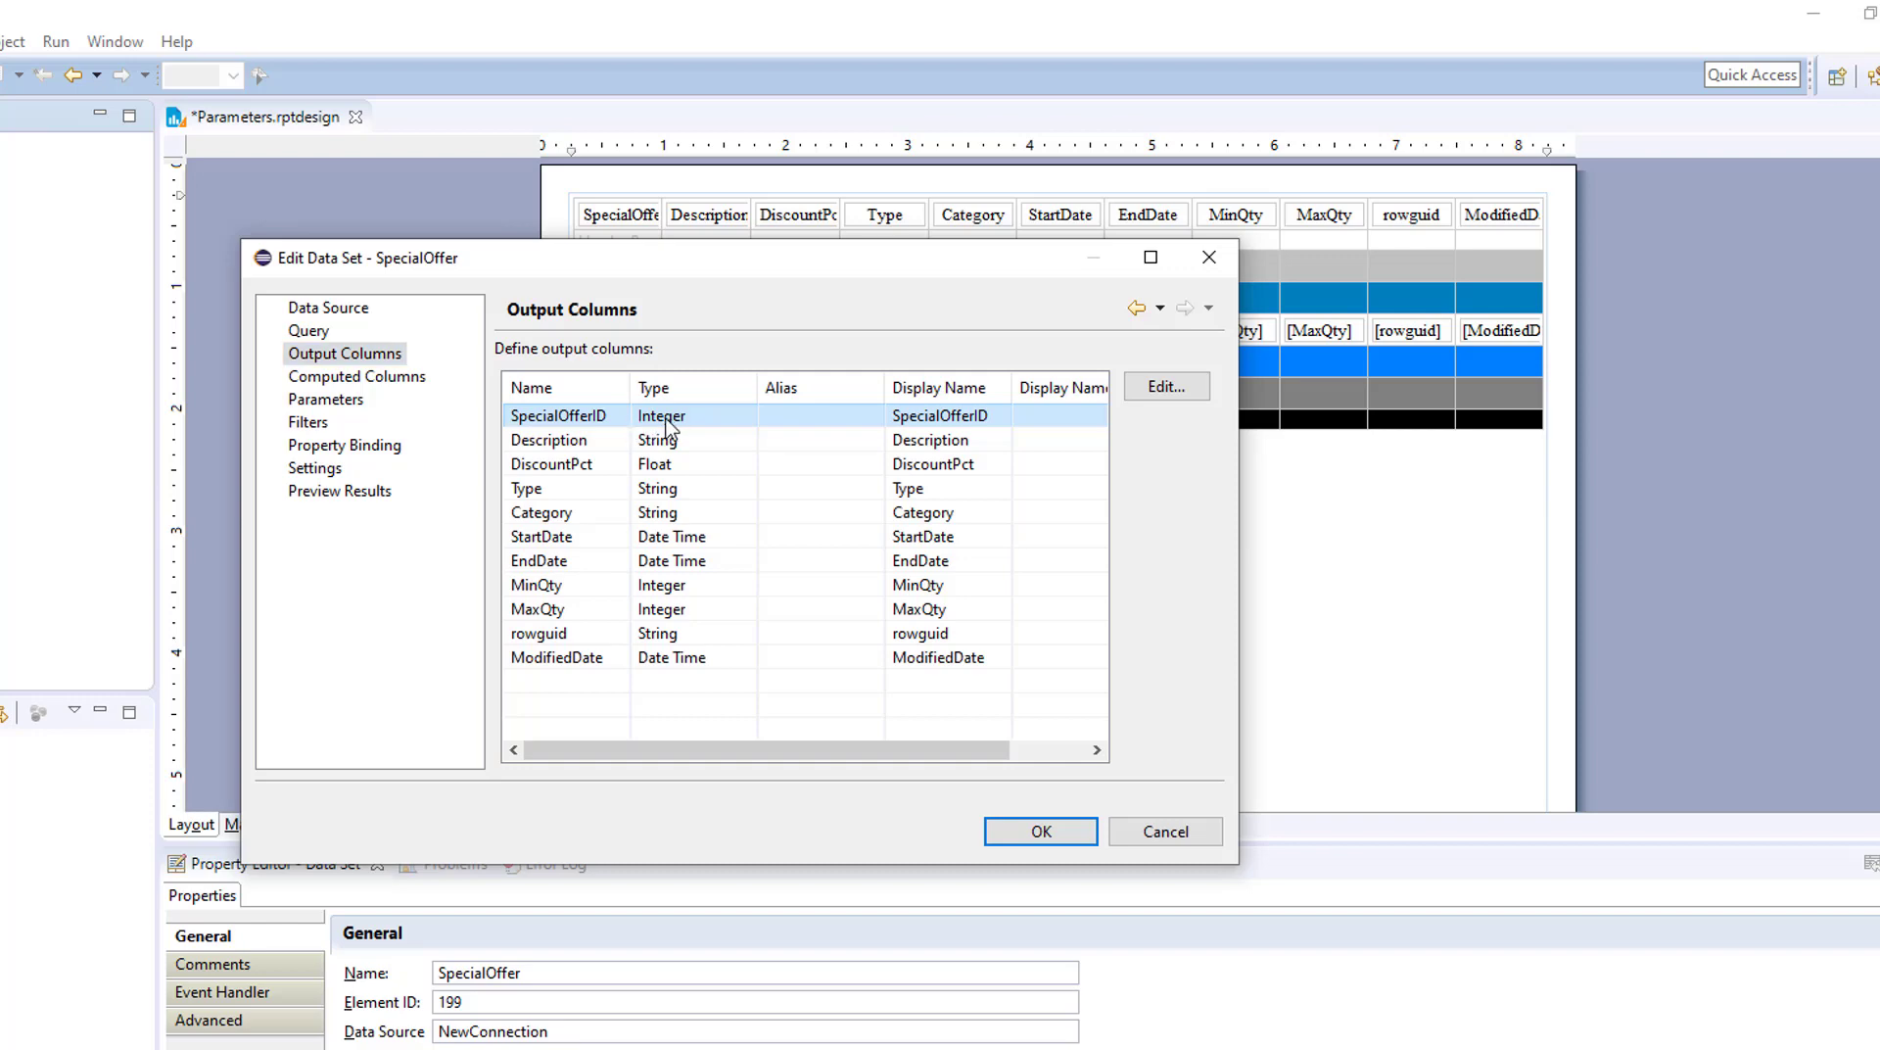
{"action": "left_click", "coordinate": [1038, 830]}
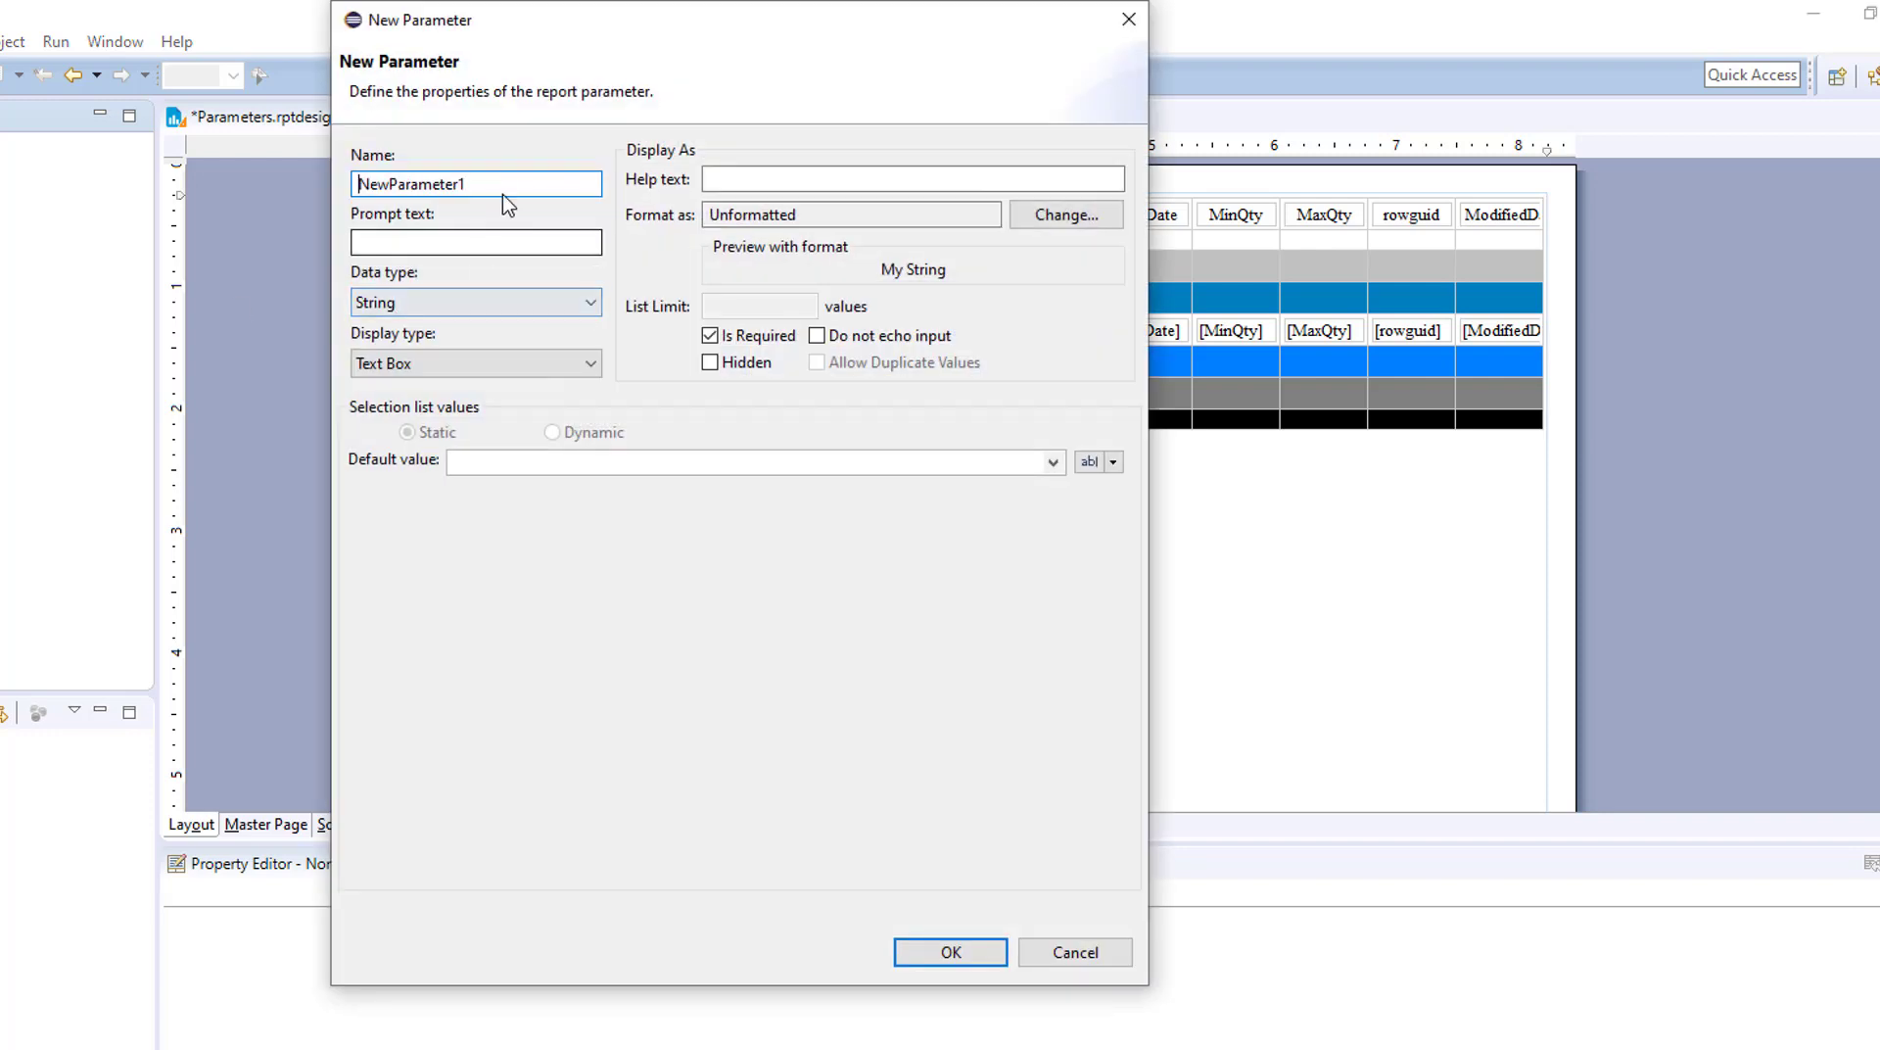
Create the report parameter OfferNumber with prompt text "Enter a Number" and data type Integer, and save the report.
{"action": "left_click_drag", "start_coordinate": [502, 188], "coordinate": [311, 192]}
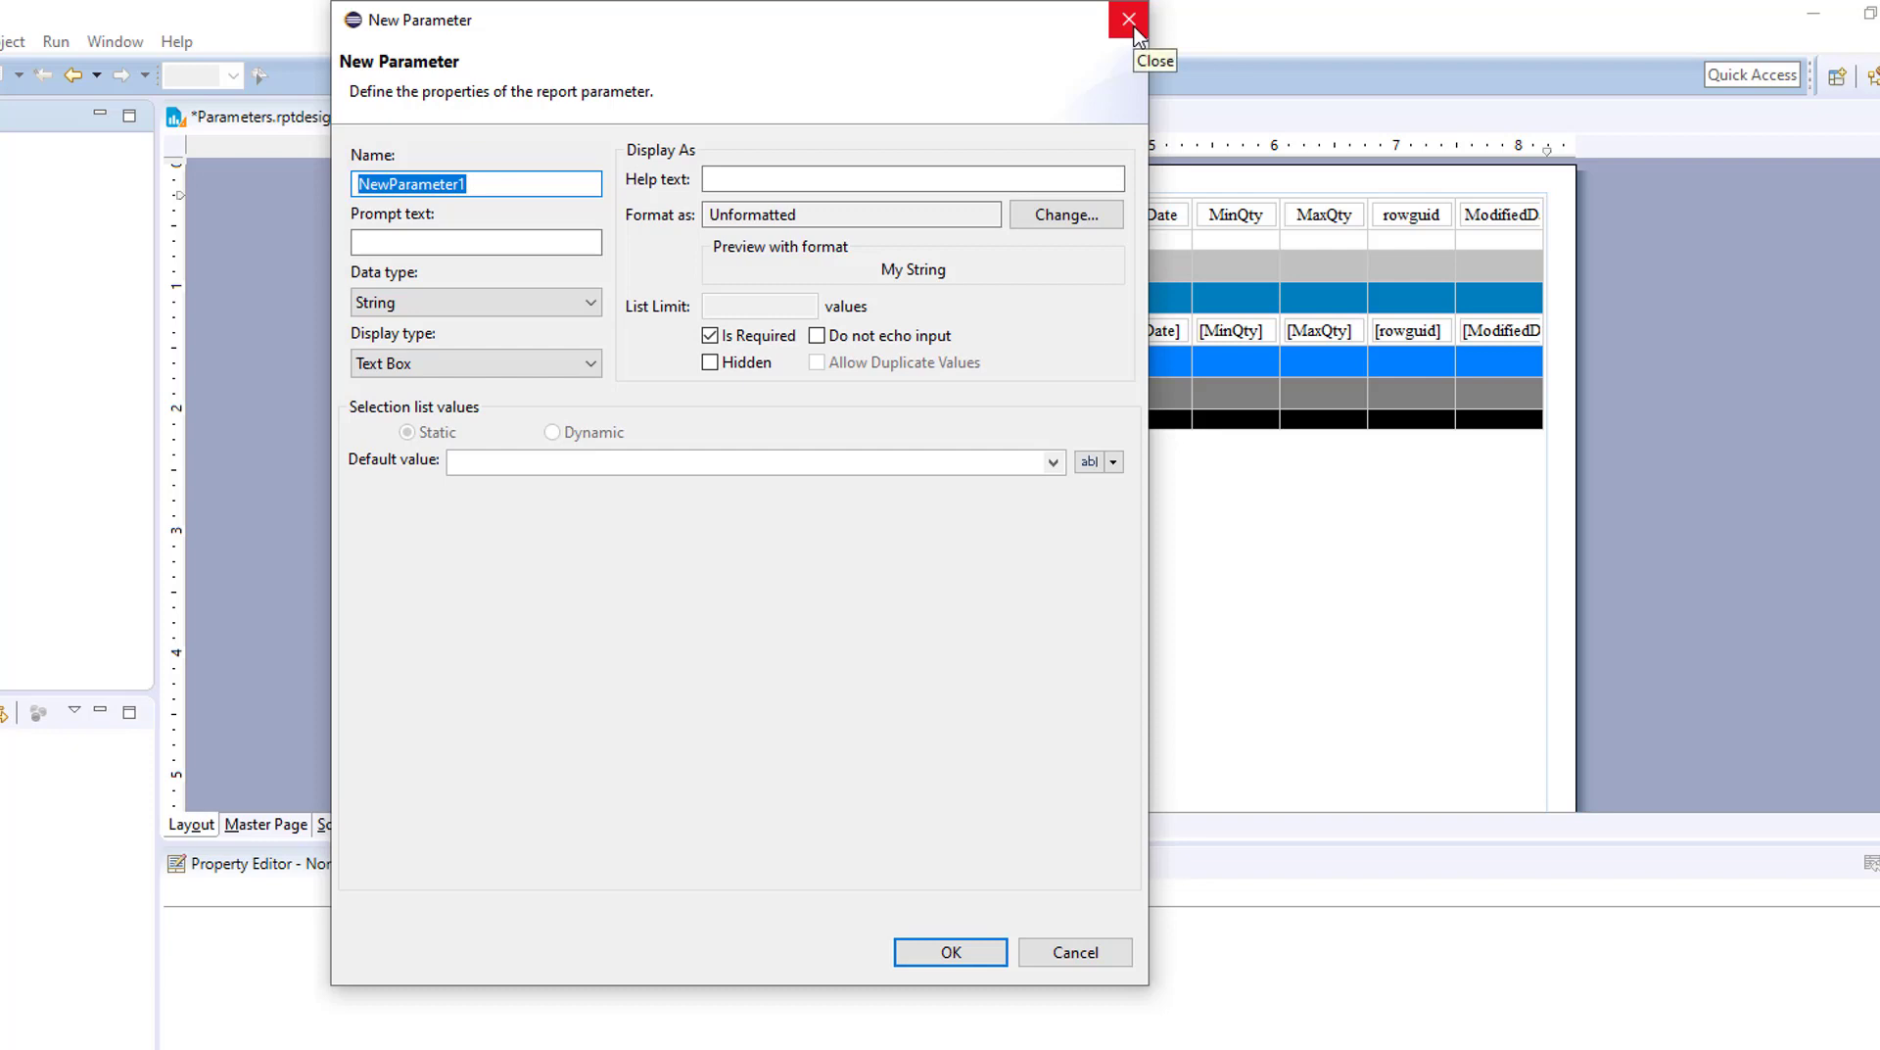
{"action": "type", "text": "Offer"}
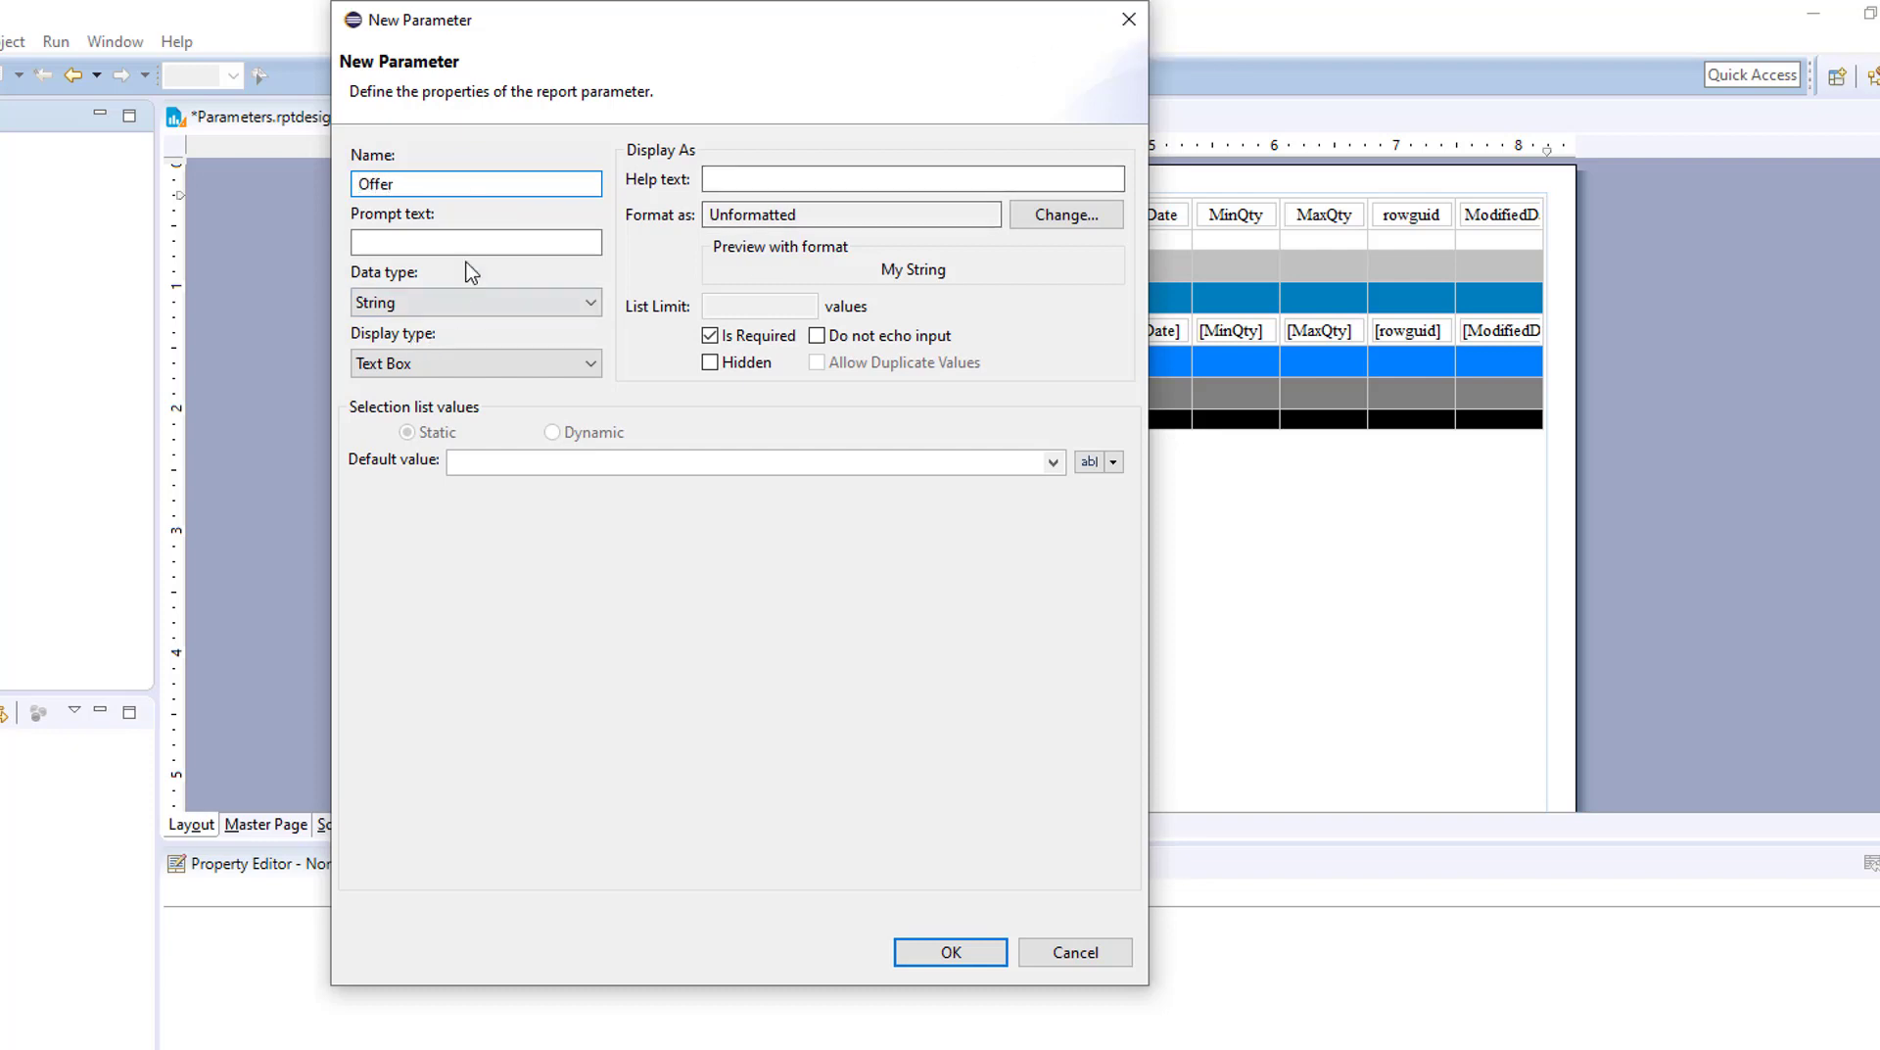
{"action": "left_click", "coordinate": [477, 235]}
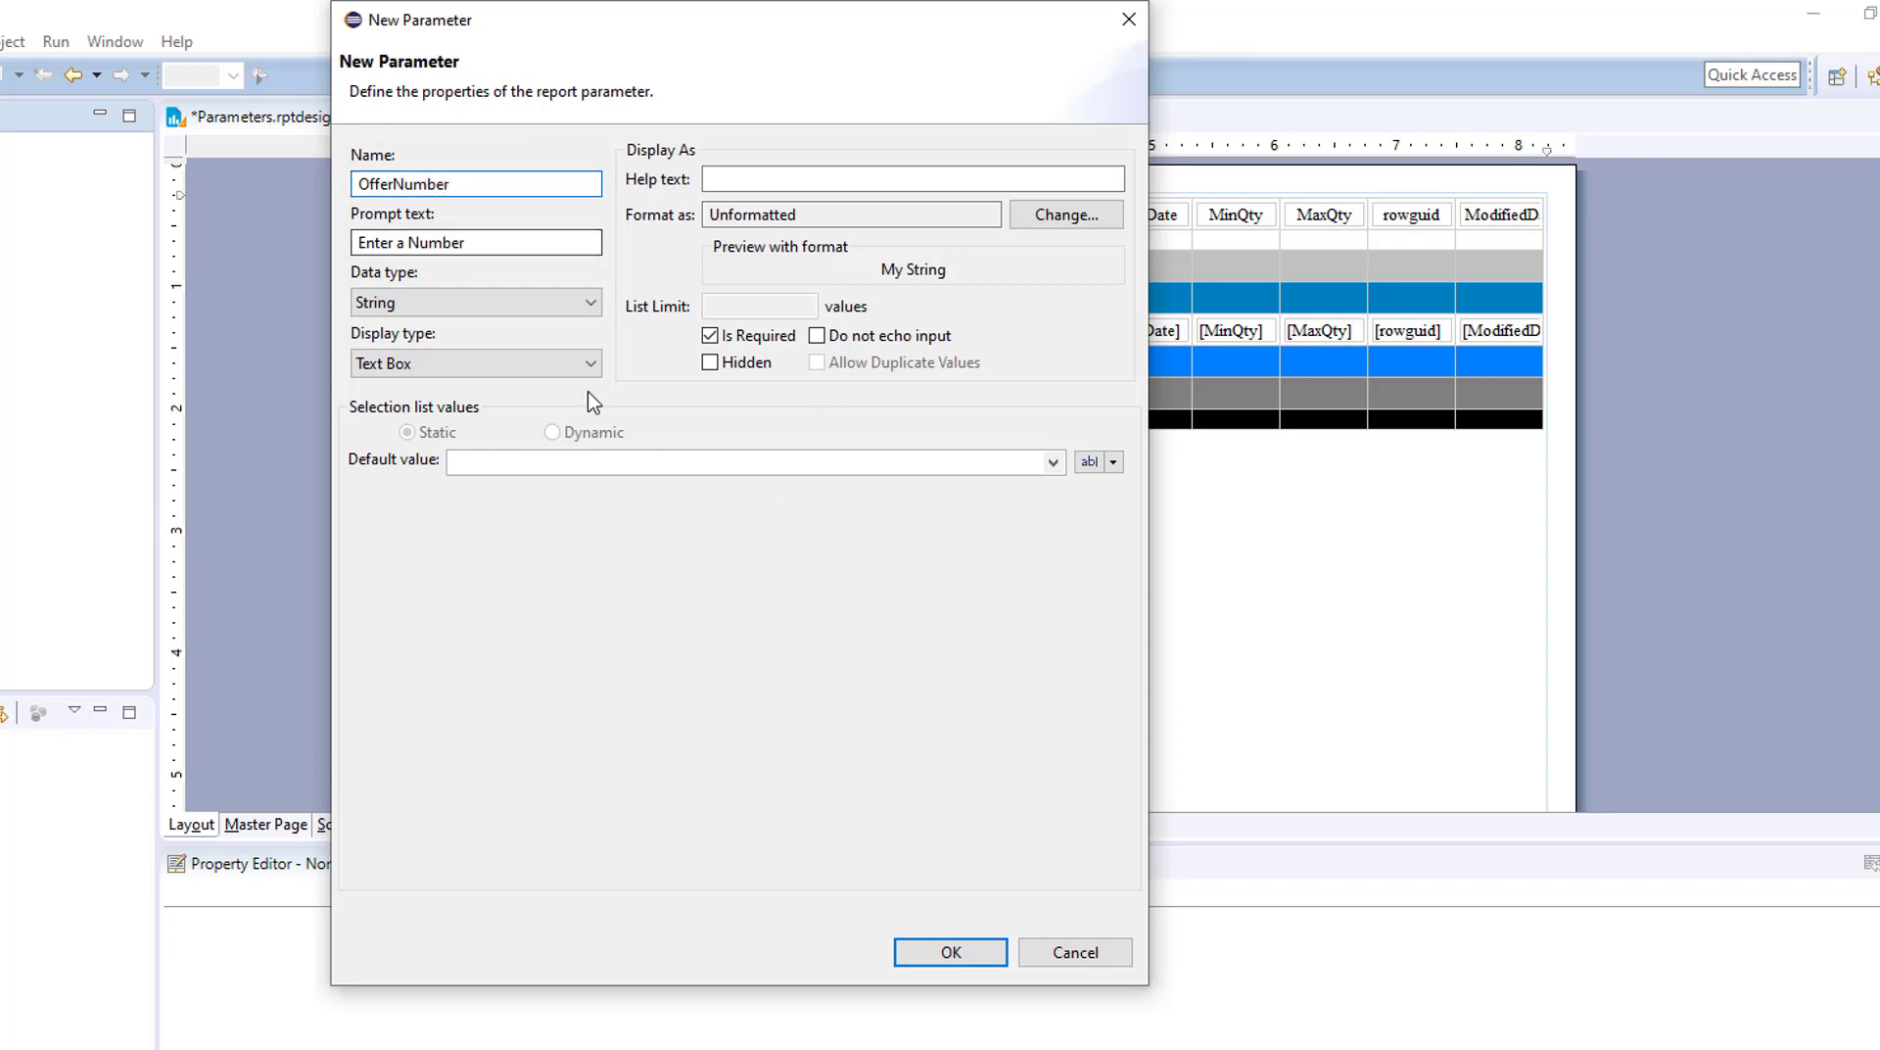
{"action": "left_click", "coordinate": [570, 307]}
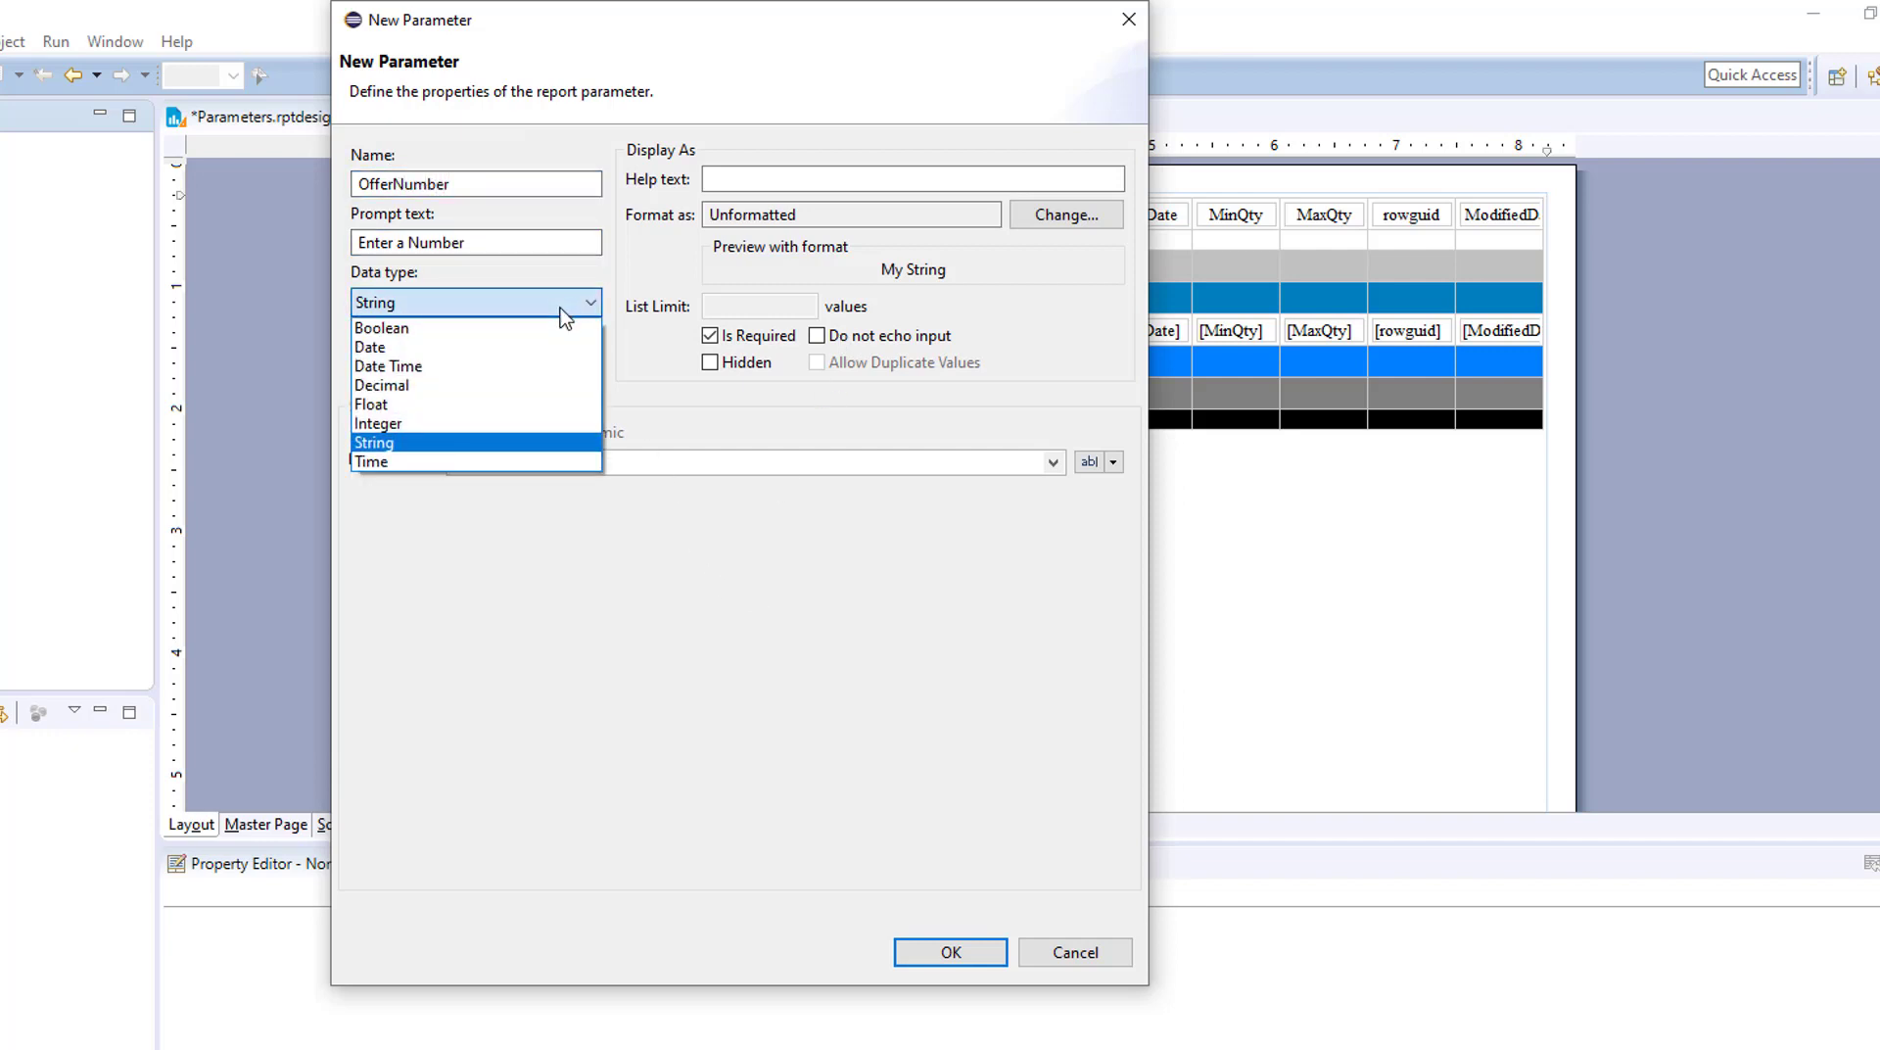
{"action": "left_click", "coordinate": [467, 423]}
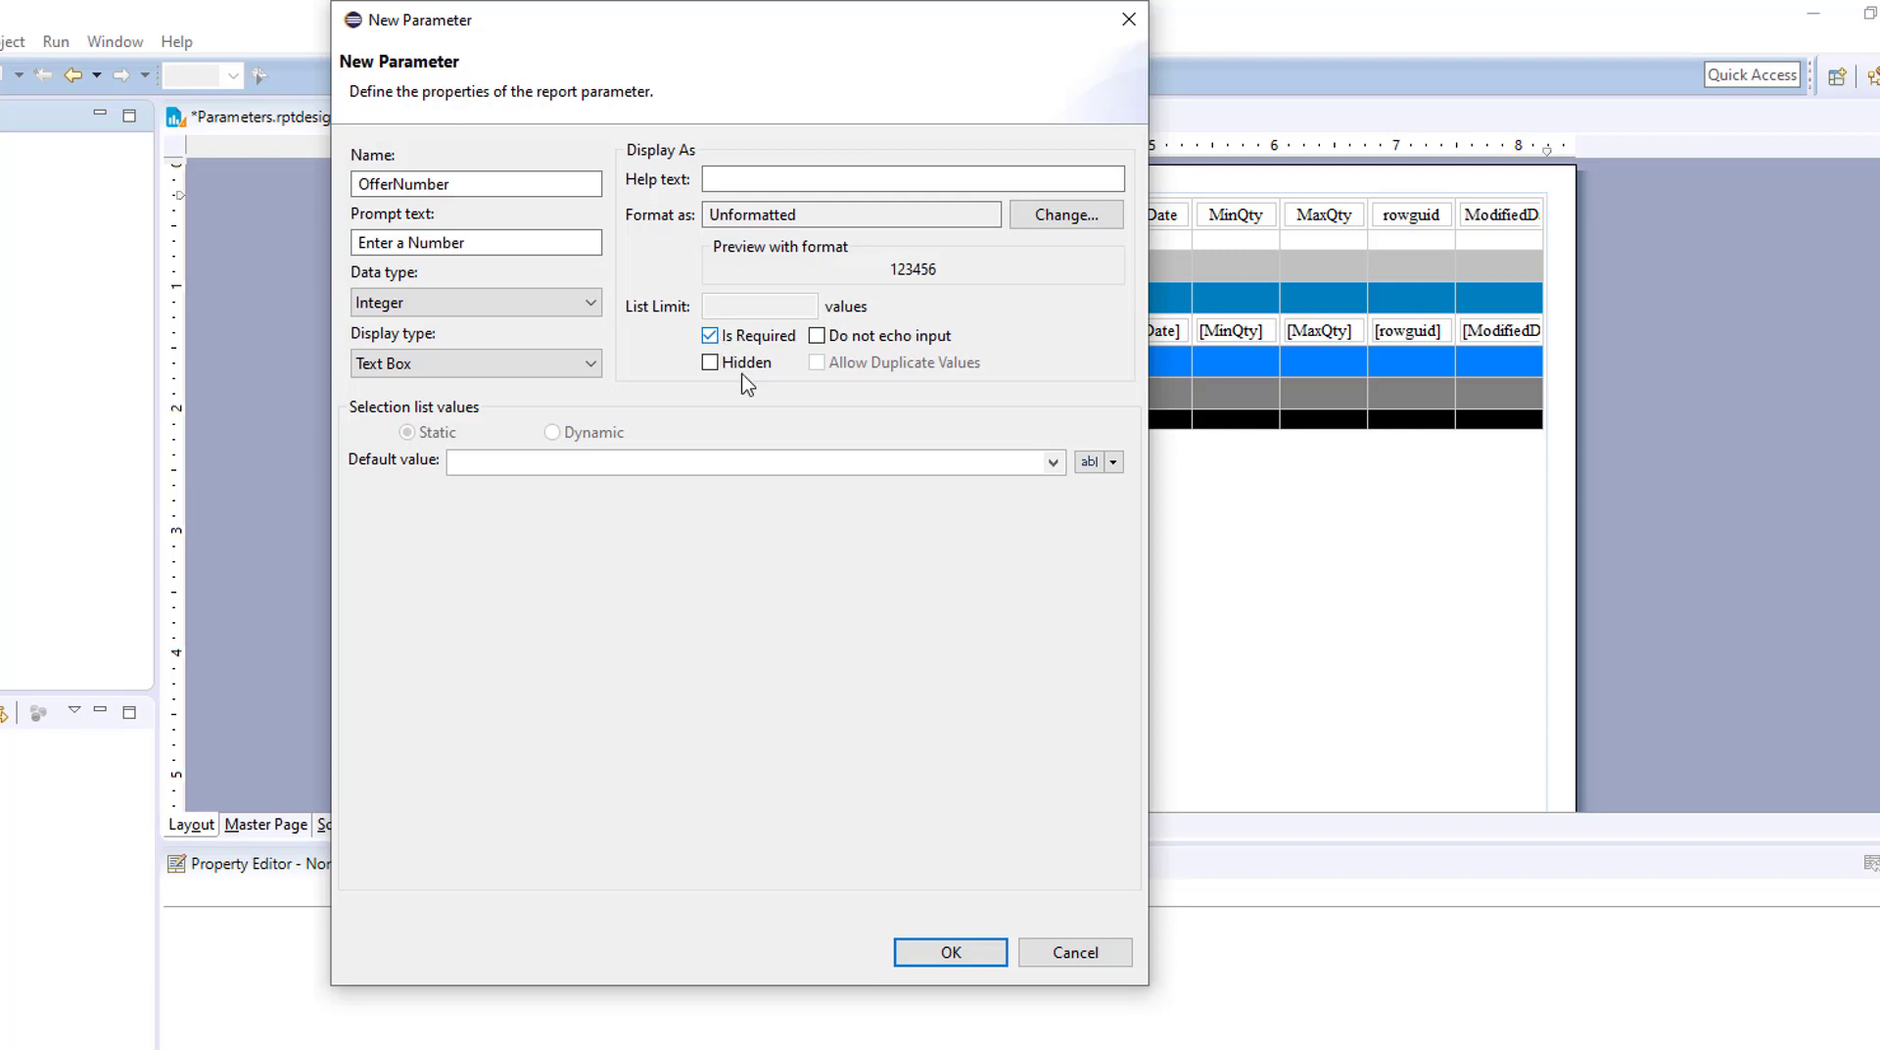
{"action": "left_click", "coordinate": [963, 955]}
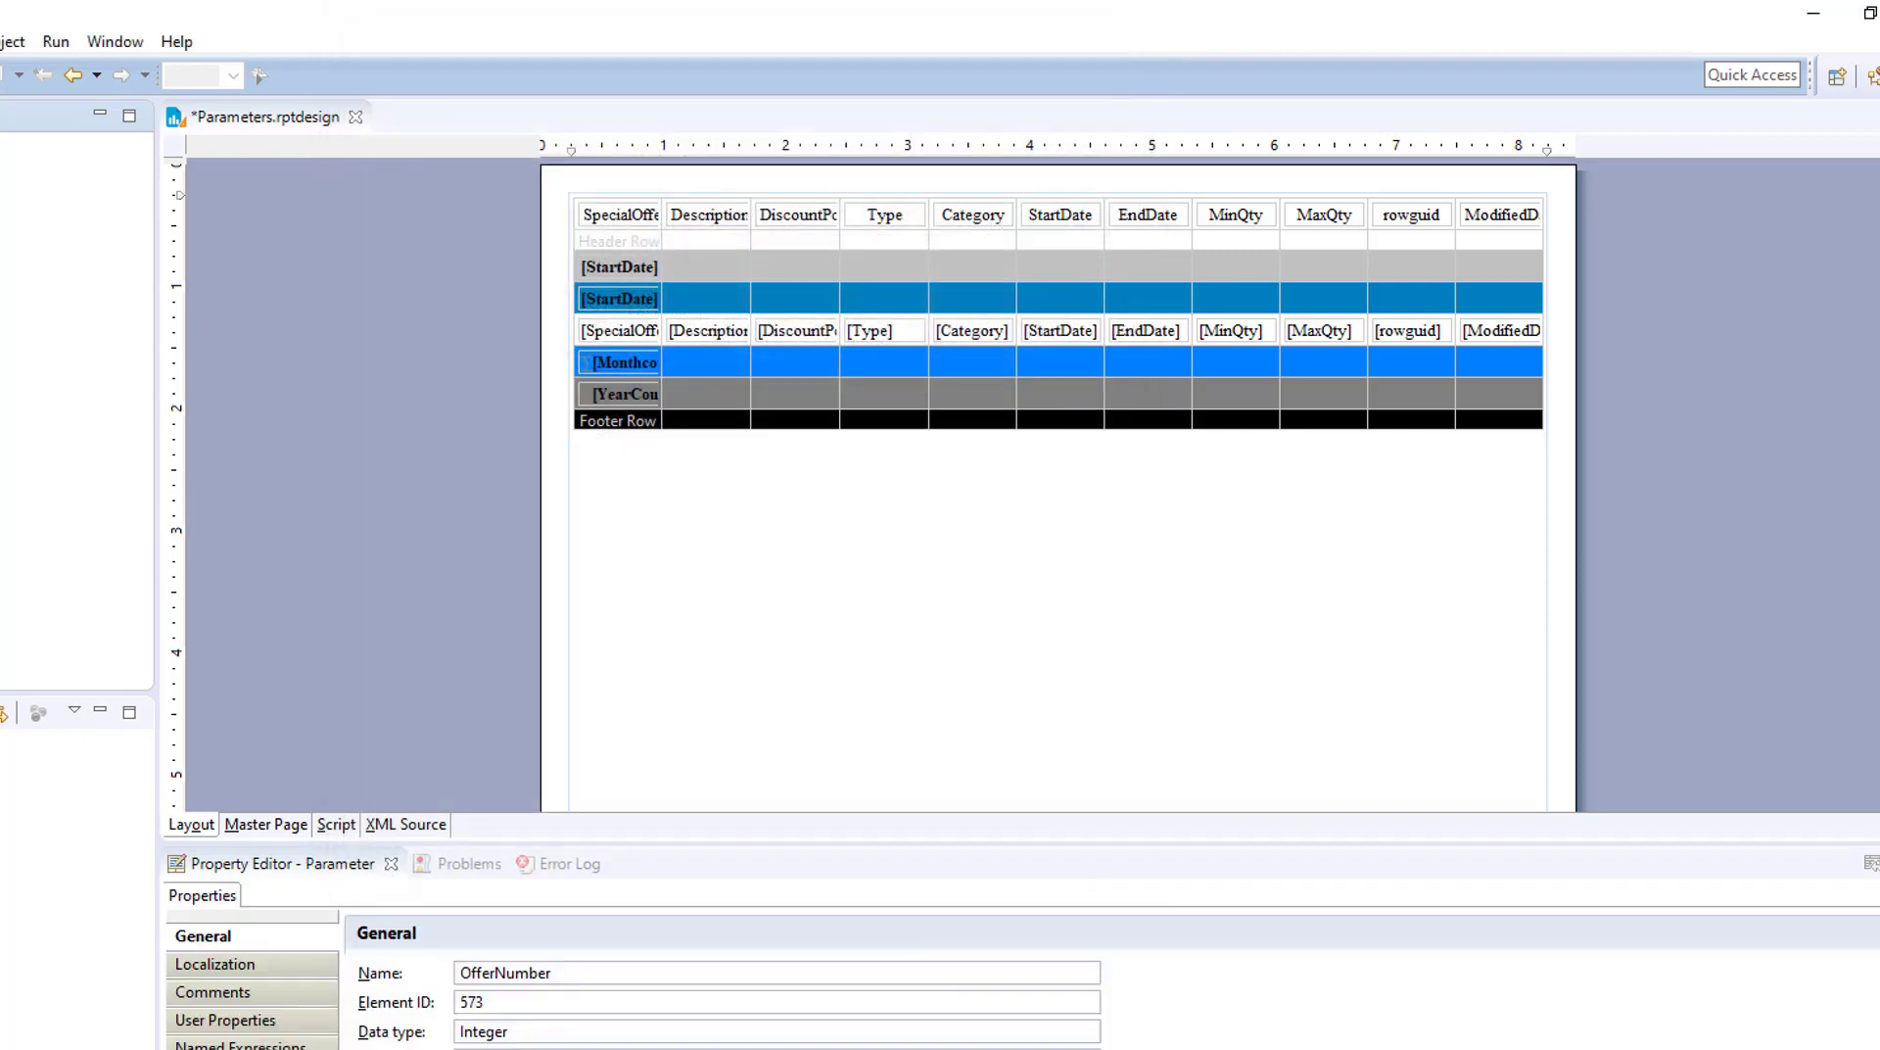
{"action": "key", "text": "ctrl+s"}
Add the line "Where SpecialOffer = ?" to the SpecialOffer data set's query.
{"action": "double_click", "coordinate": [2, 294]}
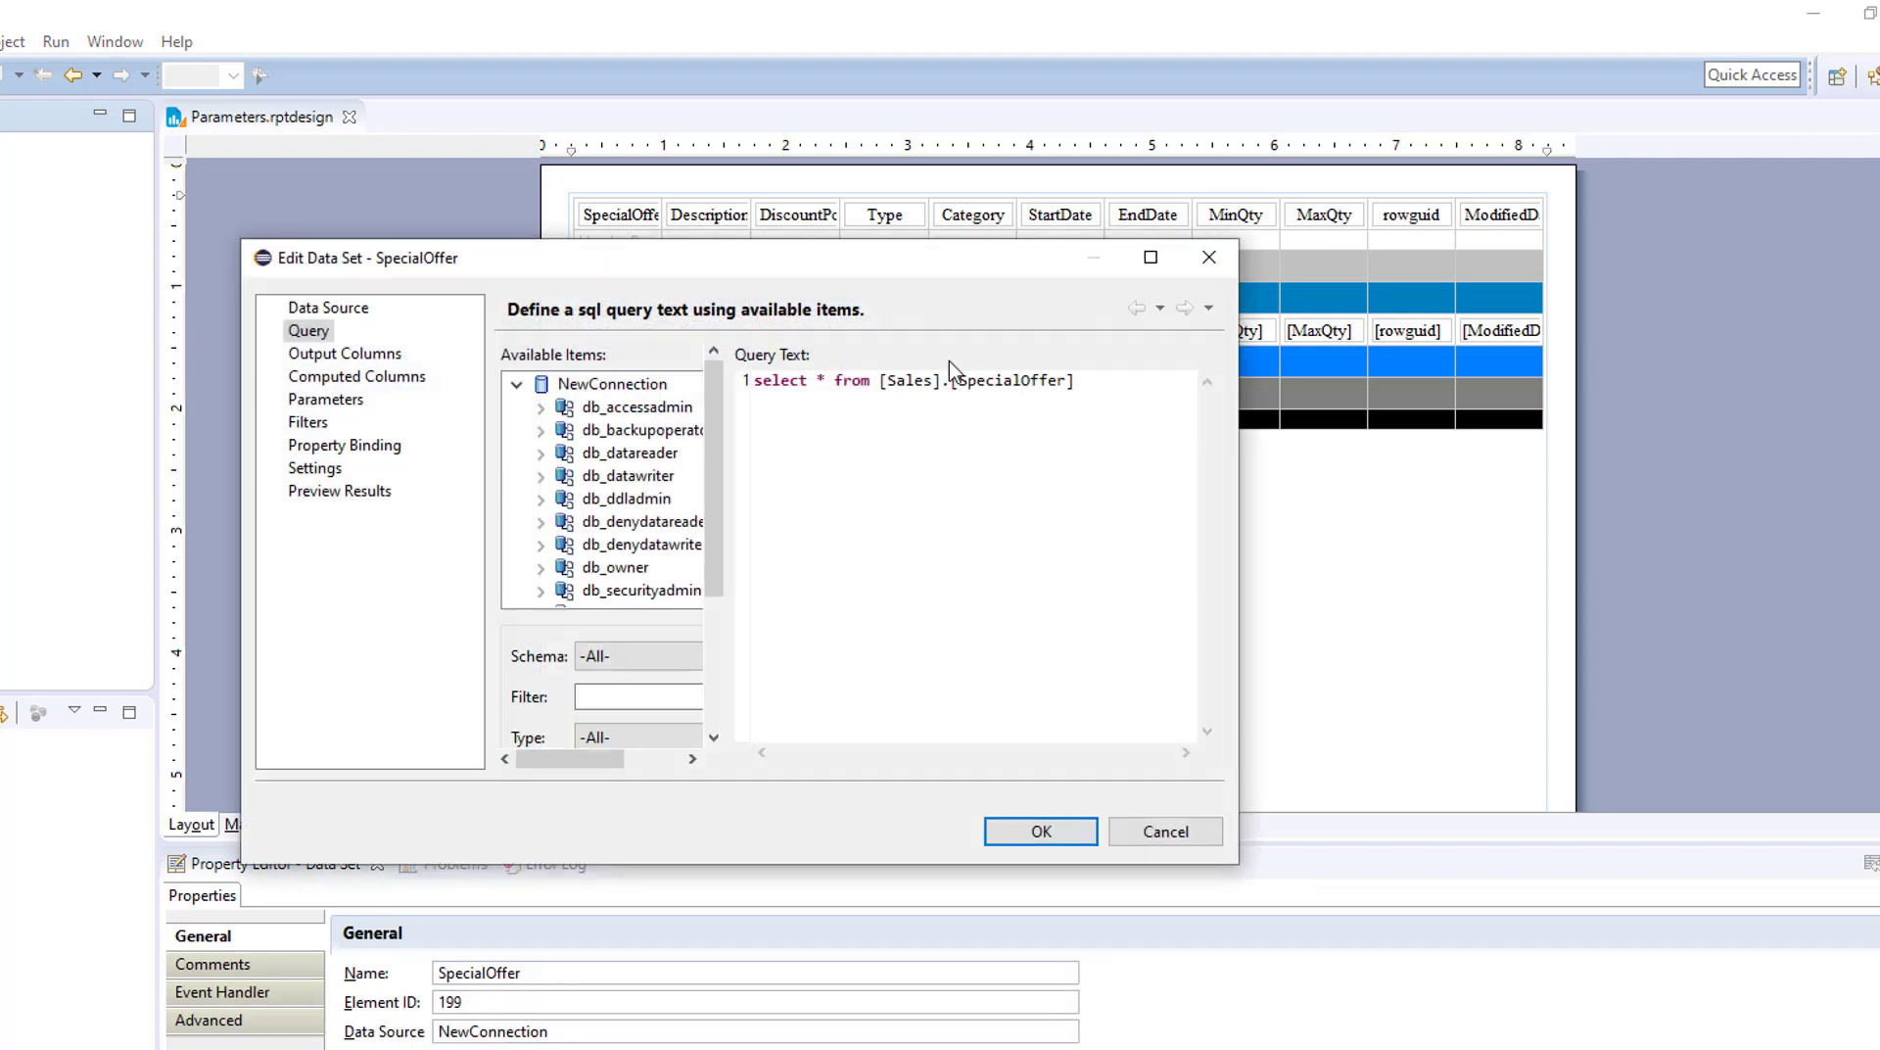
{"action": "left_click_drag", "start_coordinate": [979, 263], "coordinate": [1057, 391]}
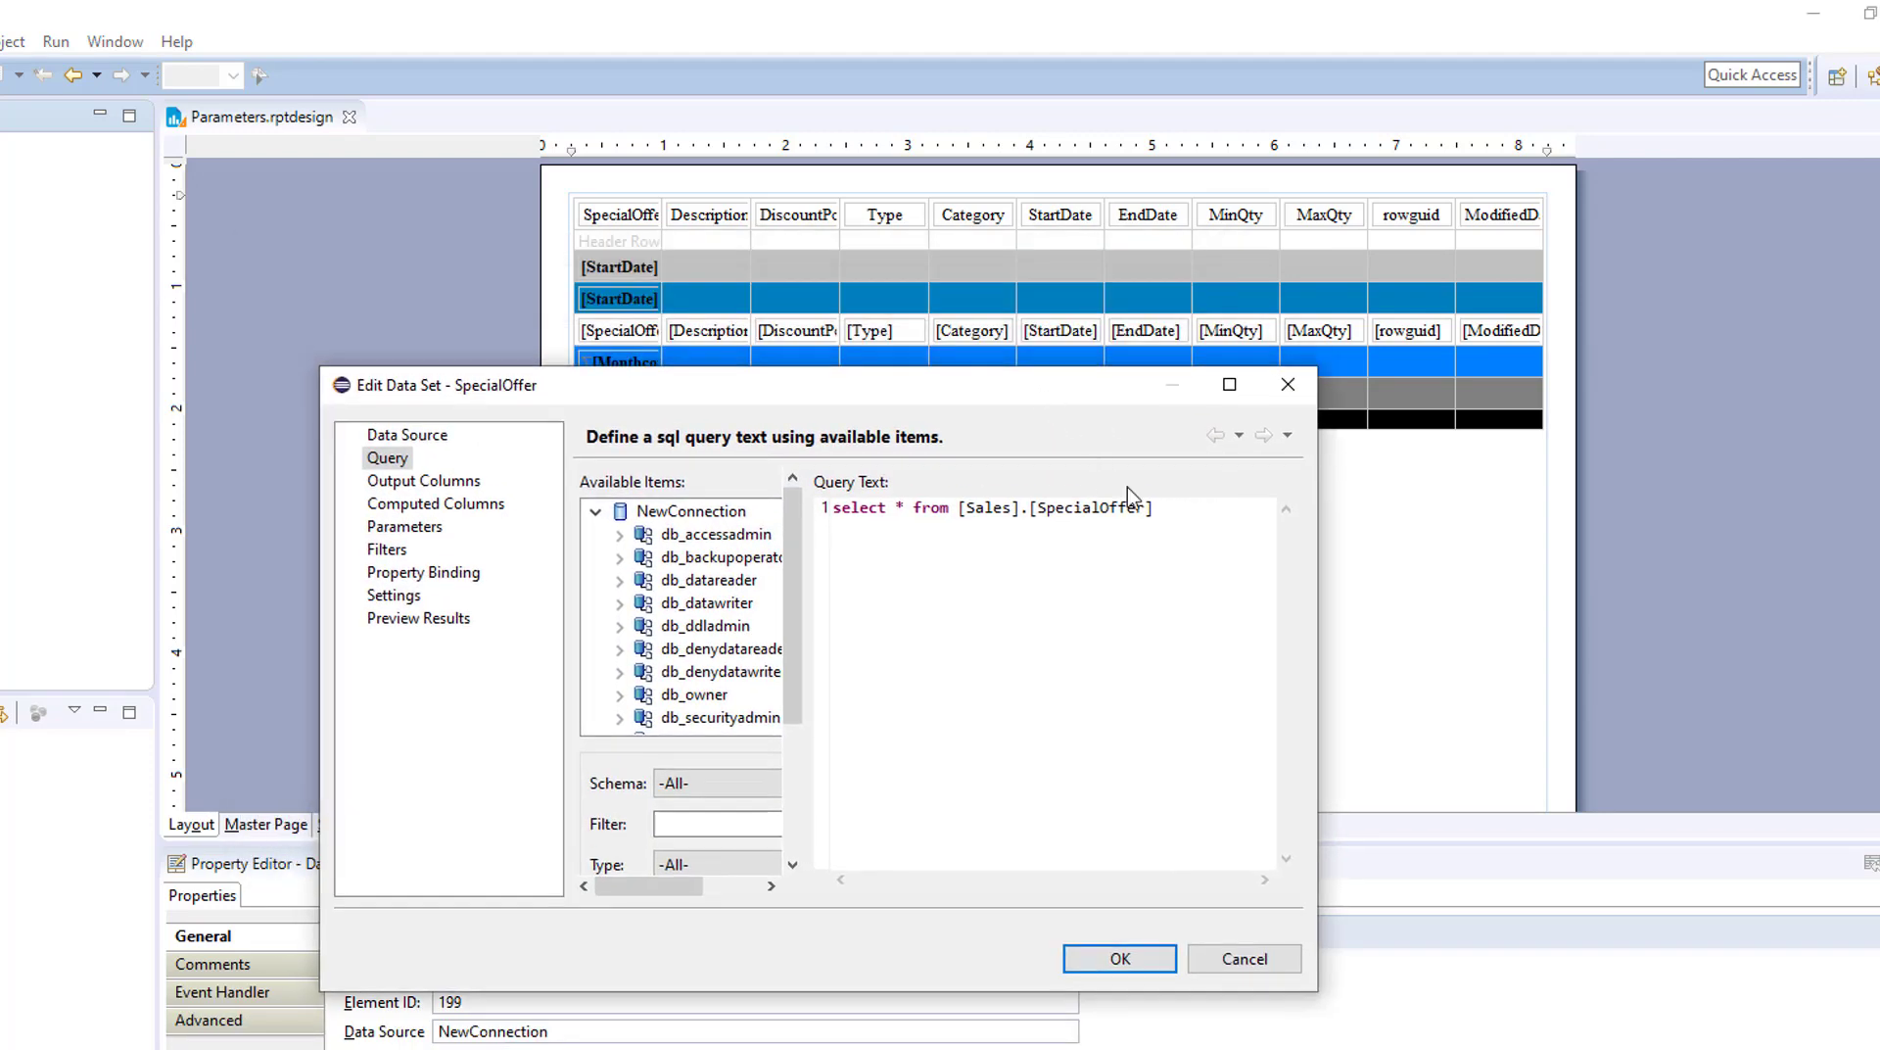
{"action": "left_click", "coordinate": [1171, 508]}
{"action": "type", "text": "Where"}
{"action": "type", "text": "SpecialOffer = ?"}
Check the data set's parameter list and try to preview its results with the parameterised query.
{"action": "left_click", "coordinate": [442, 529]}
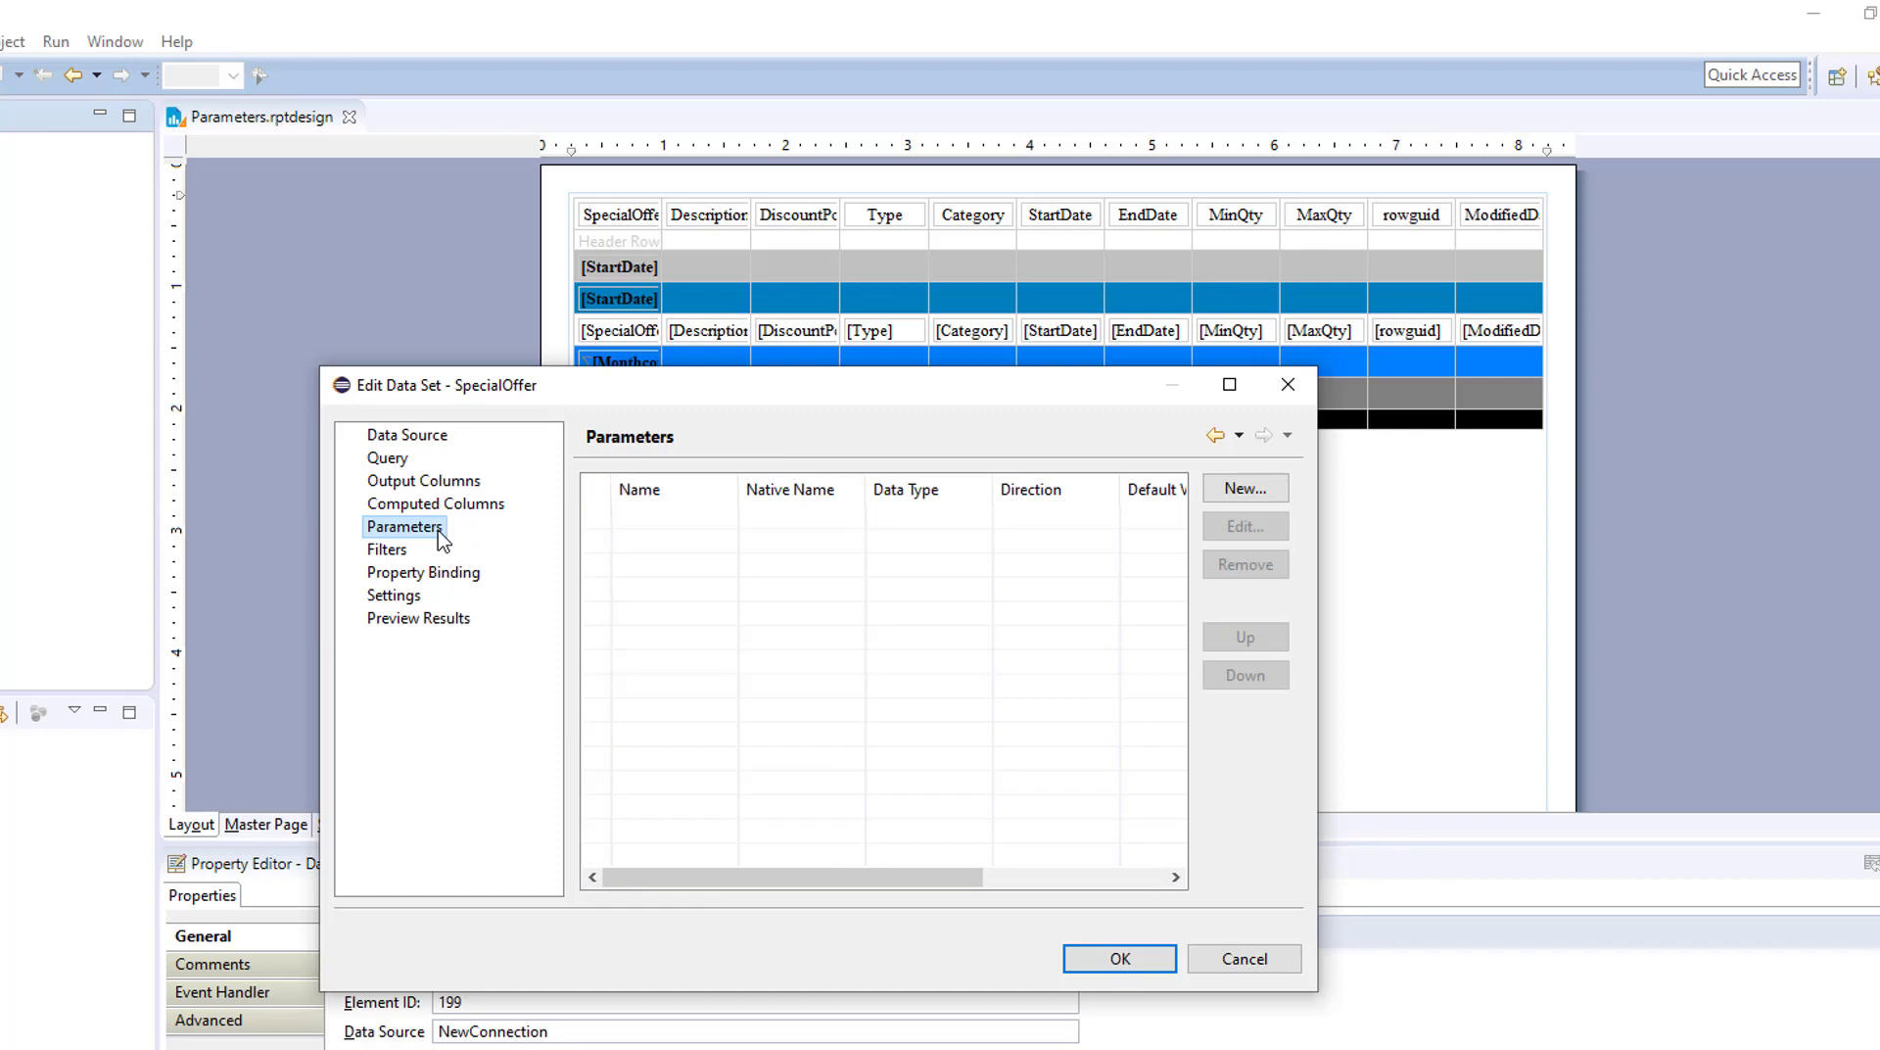
{"action": "left_click", "coordinate": [392, 461]}
{"action": "left_click", "coordinate": [419, 618]}
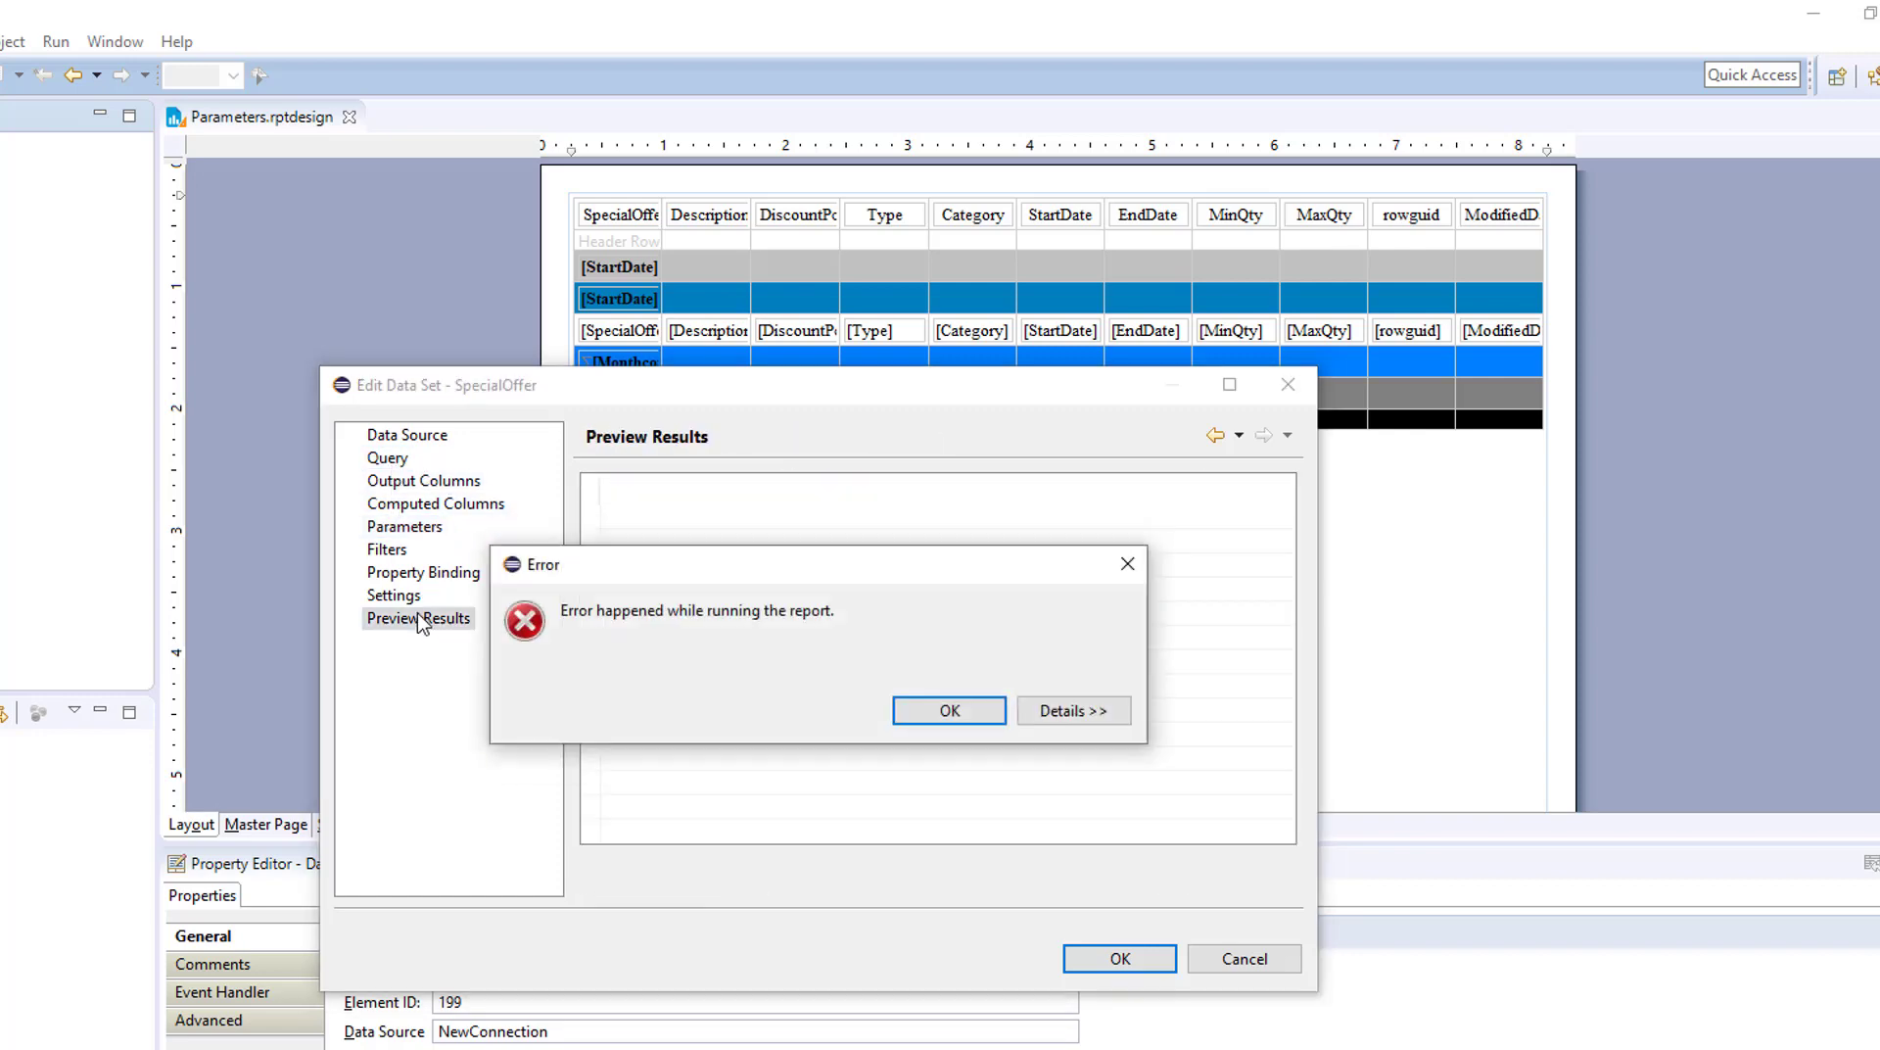
{"action": "left_click", "coordinate": [1128, 563]}
Add the String input parameter param_1 to the data set, linked to report parameter OfferNumber without updating that report parameter's settings.
{"action": "left_click", "coordinate": [423, 528]}
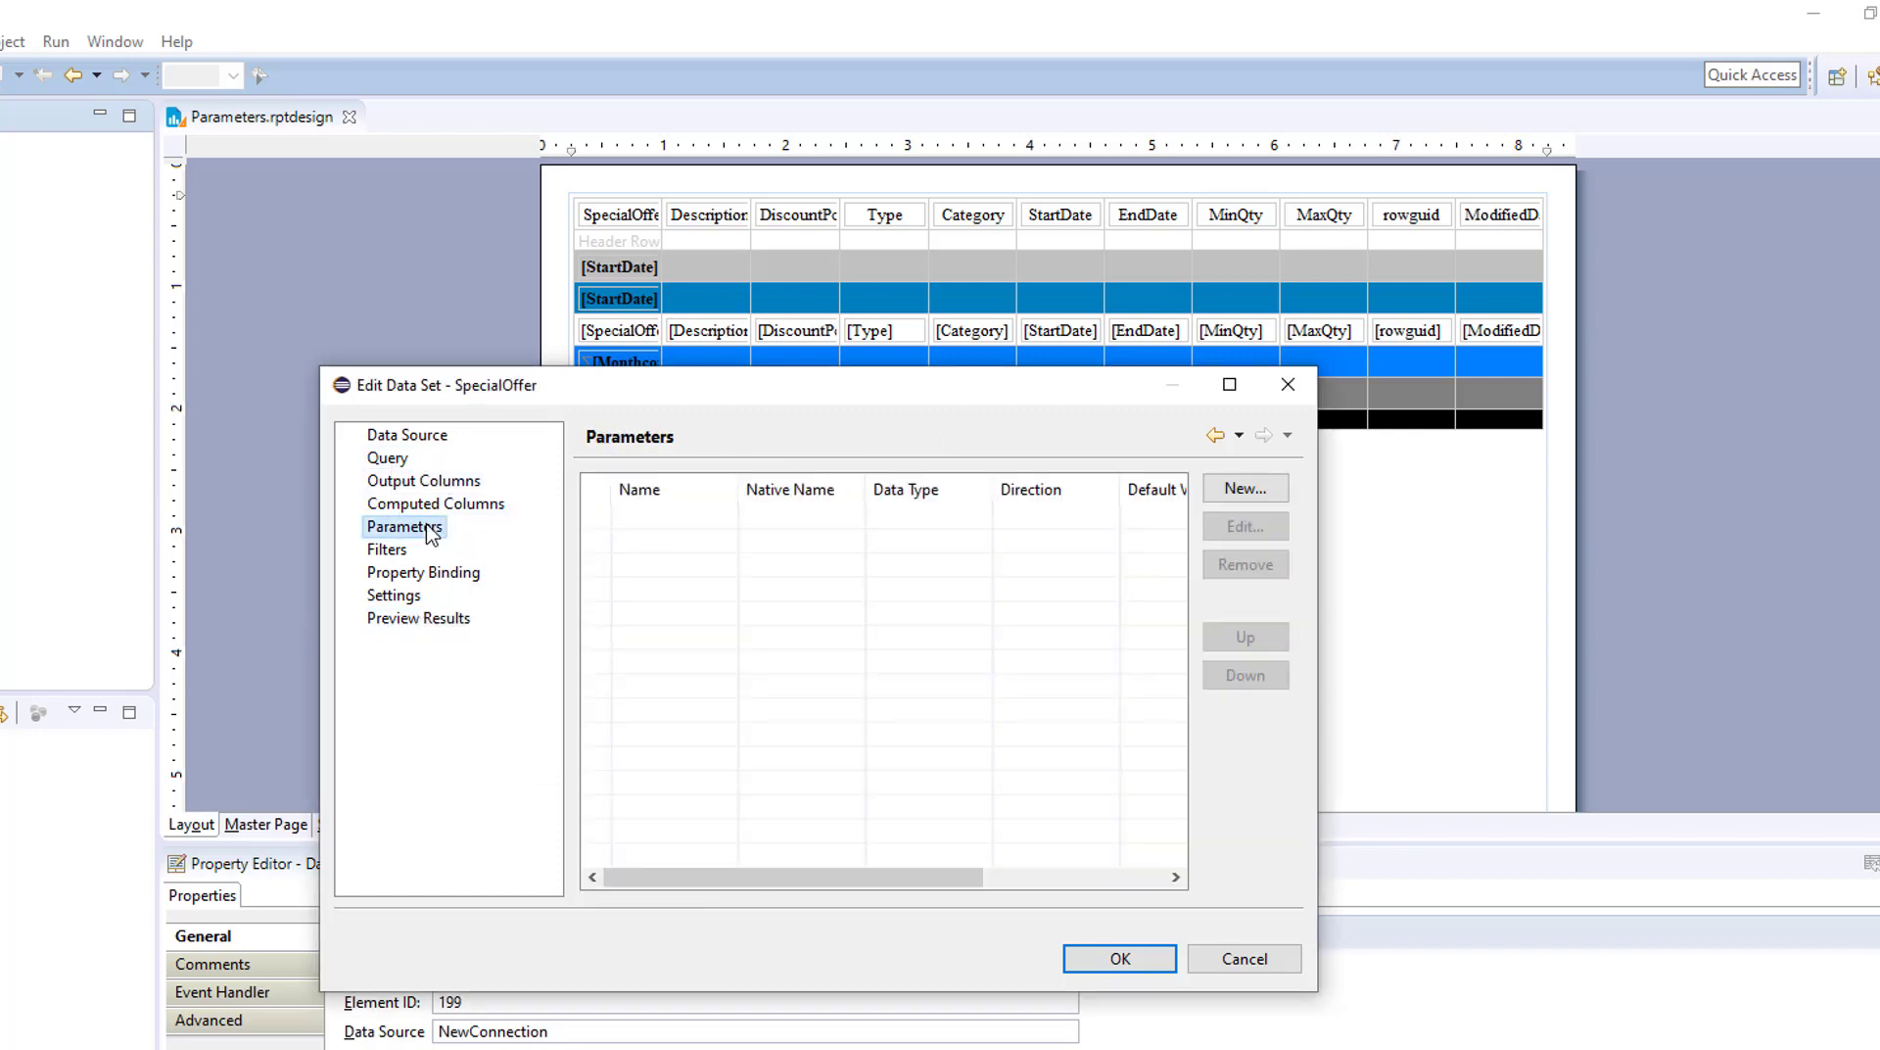
{"action": "left_click", "coordinate": [1246, 488]}
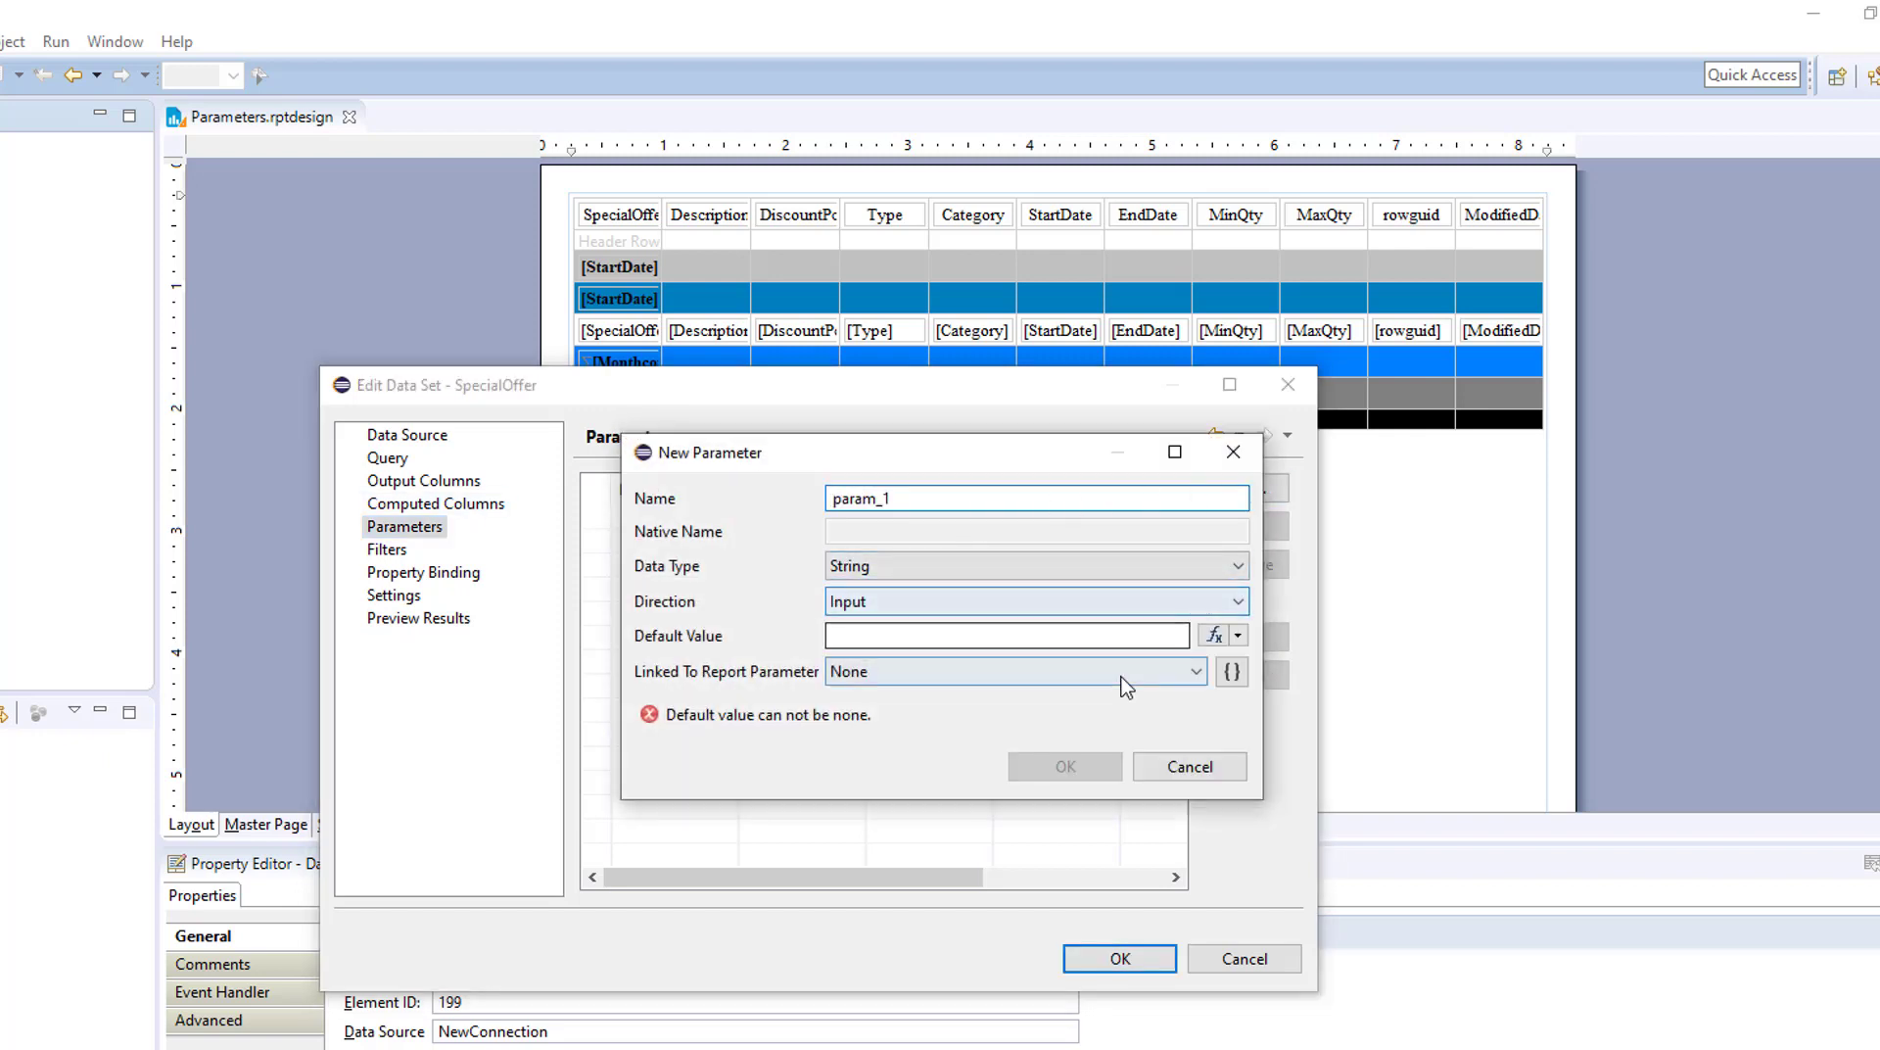
{"action": "left_click", "coordinate": [1173, 674]}
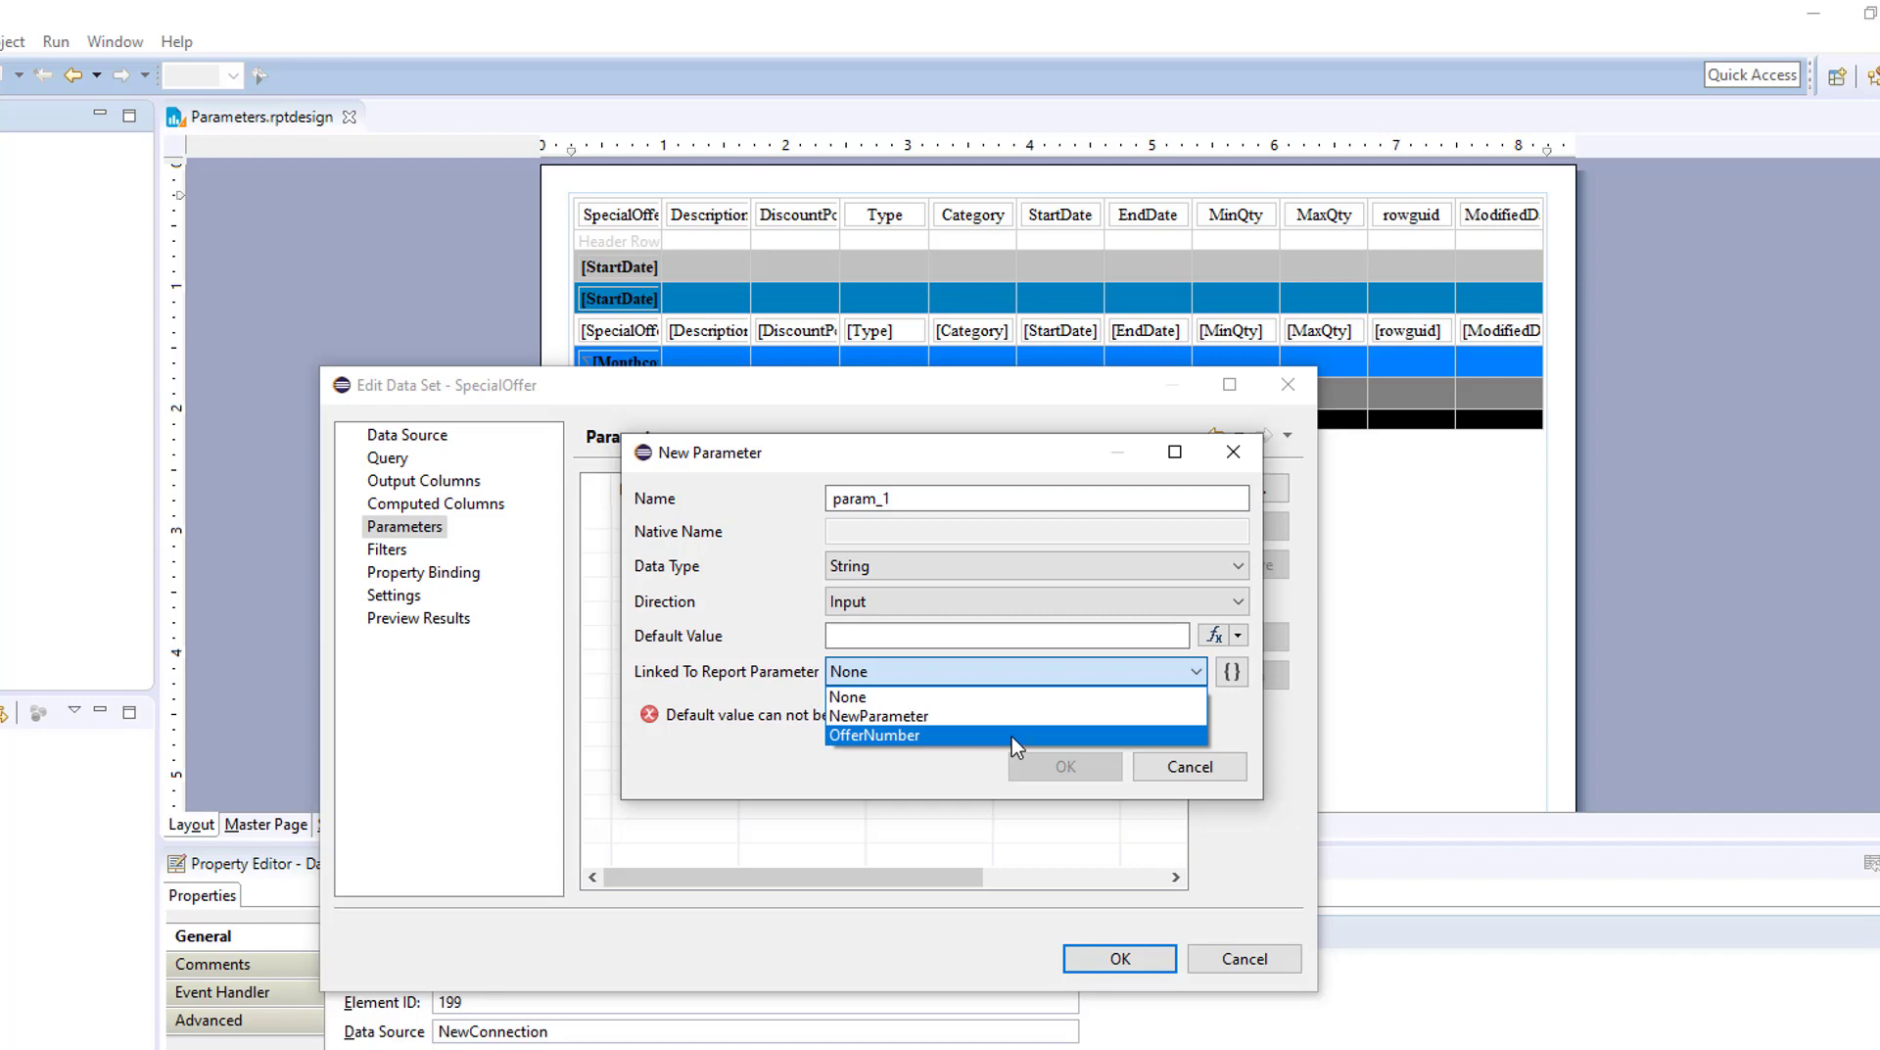
{"action": "left_click", "coordinate": [1018, 736]}
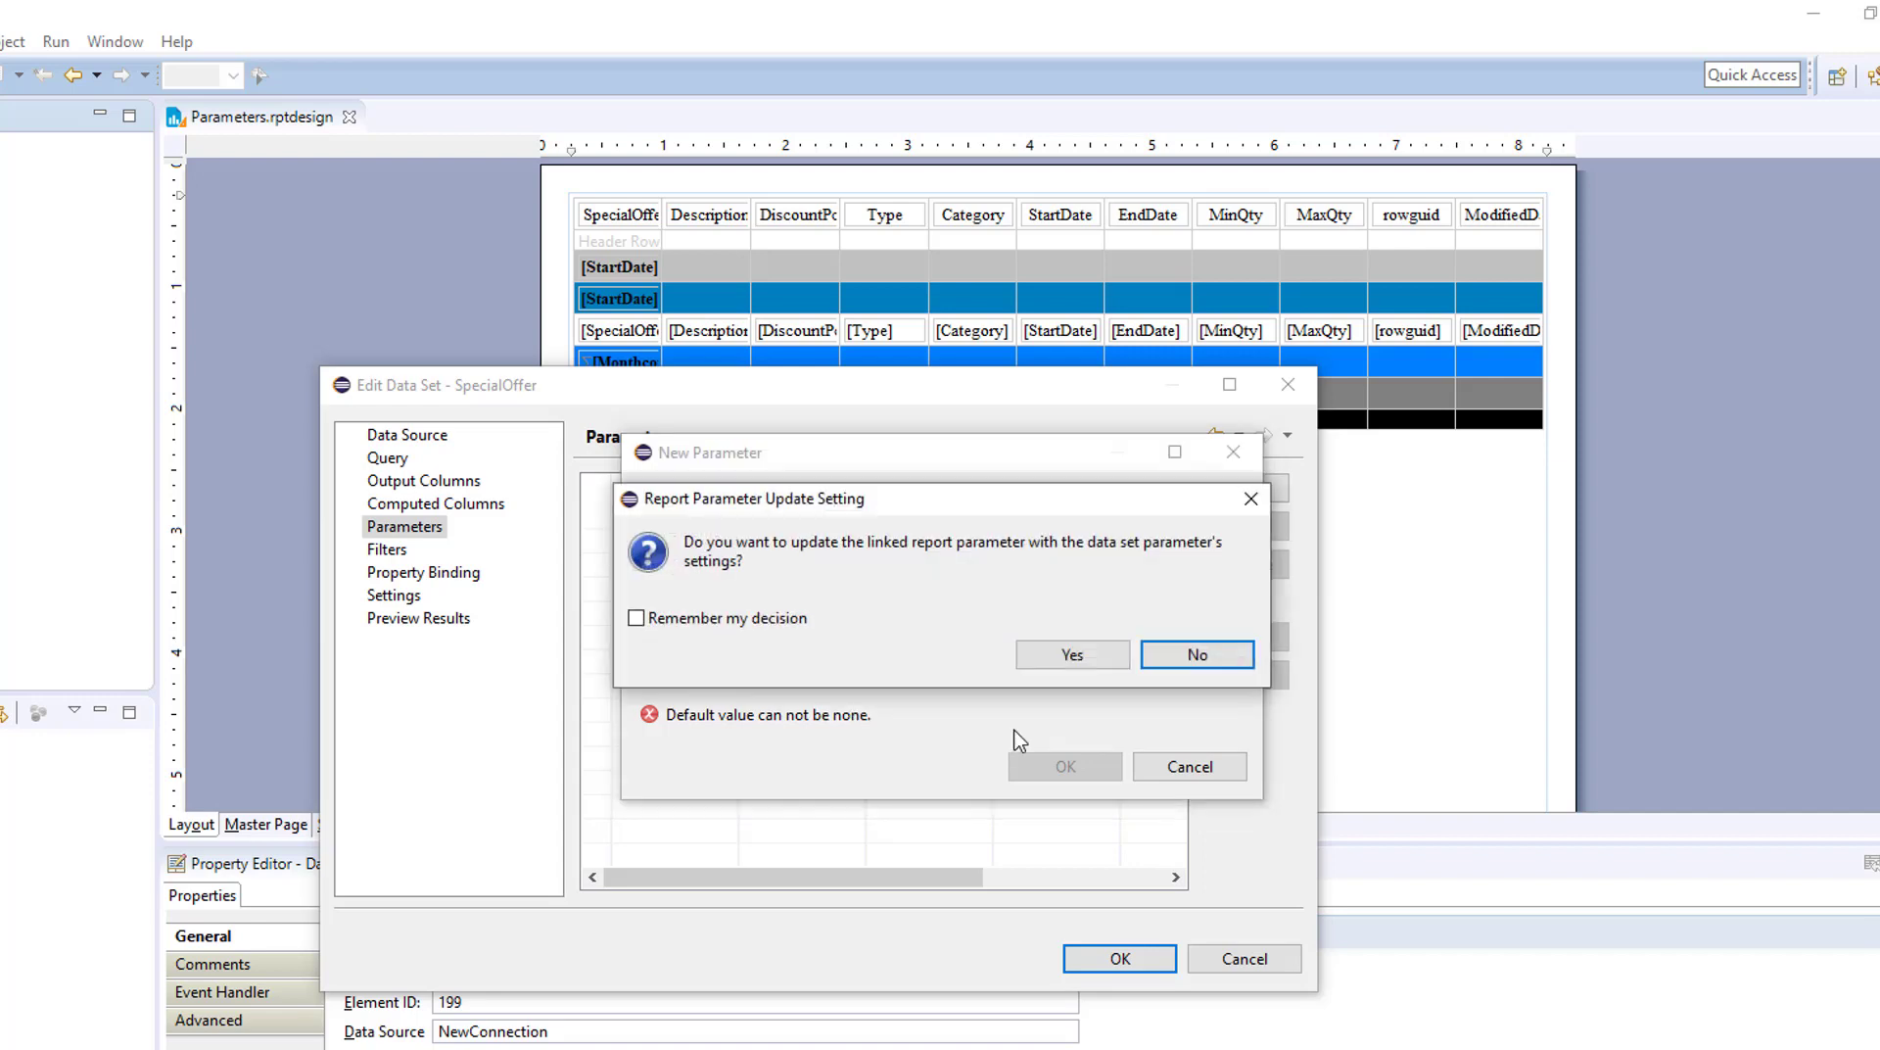
{"action": "left_click", "coordinate": [1196, 651]}
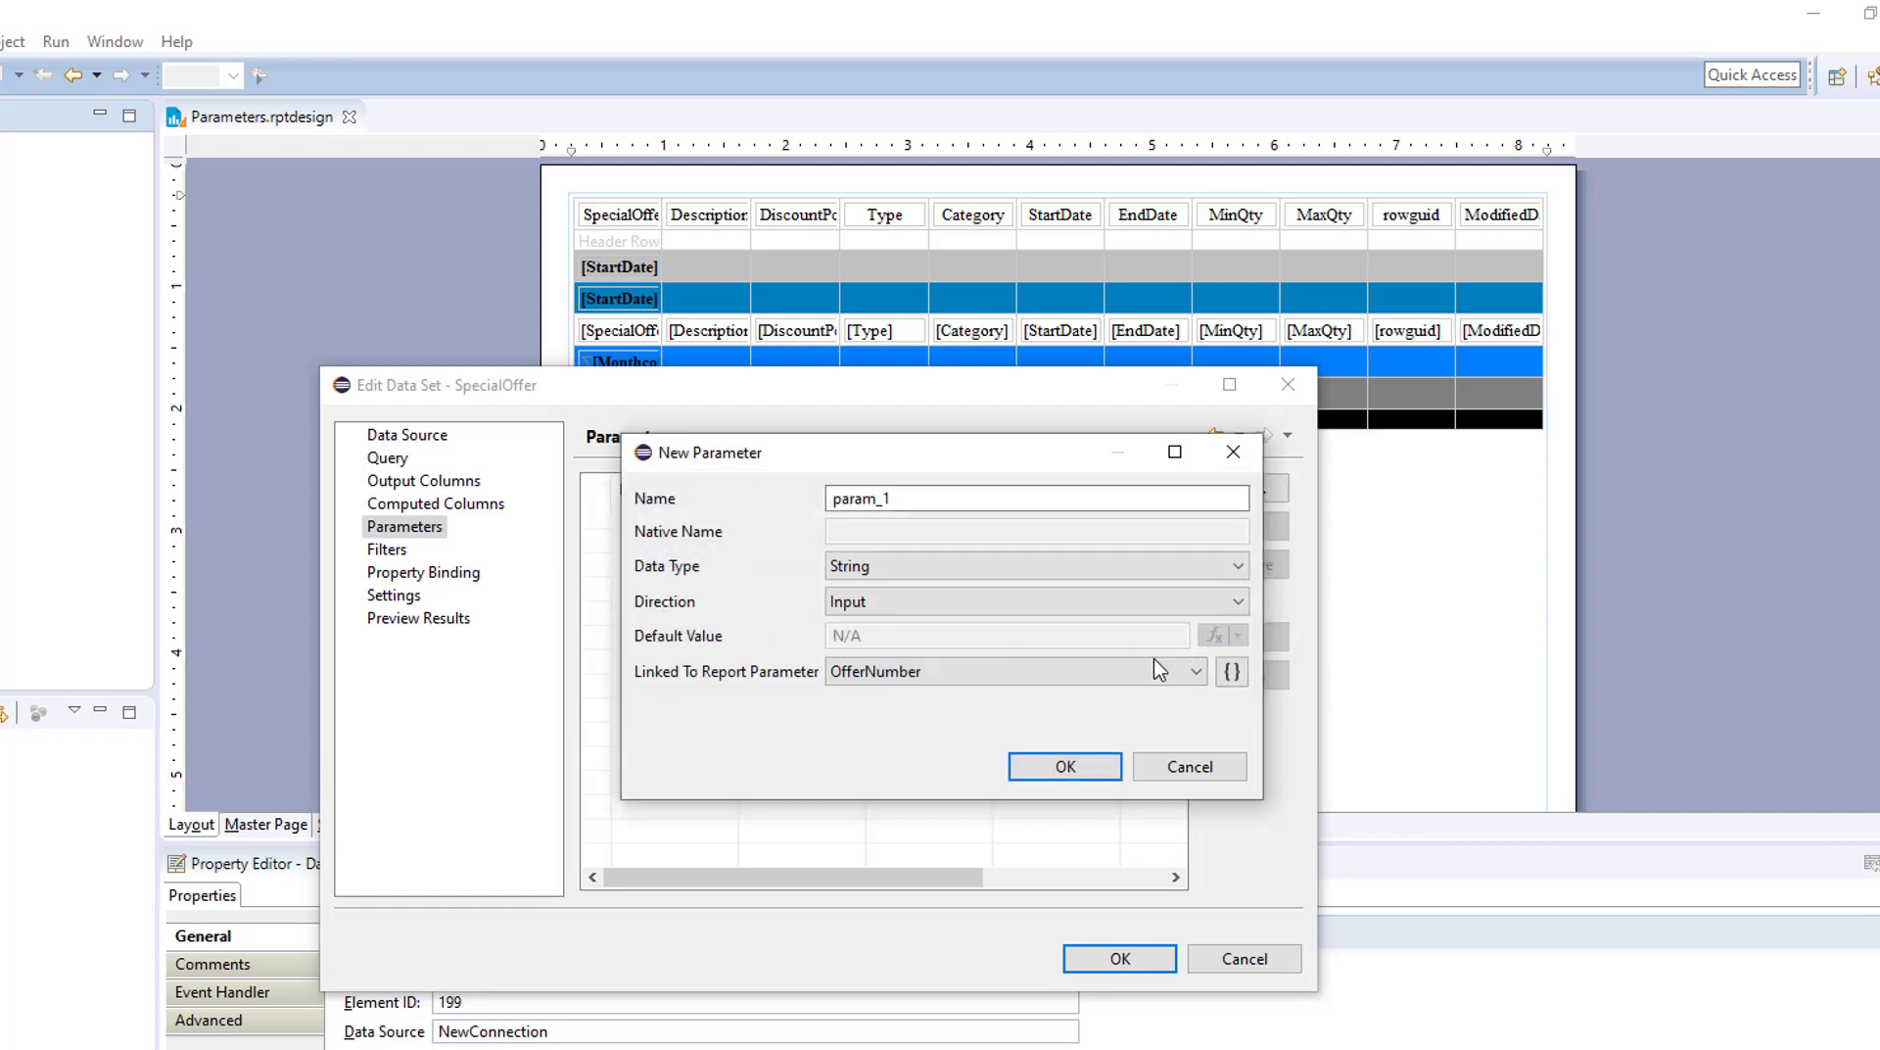
{"action": "left_click", "coordinate": [1069, 771]}
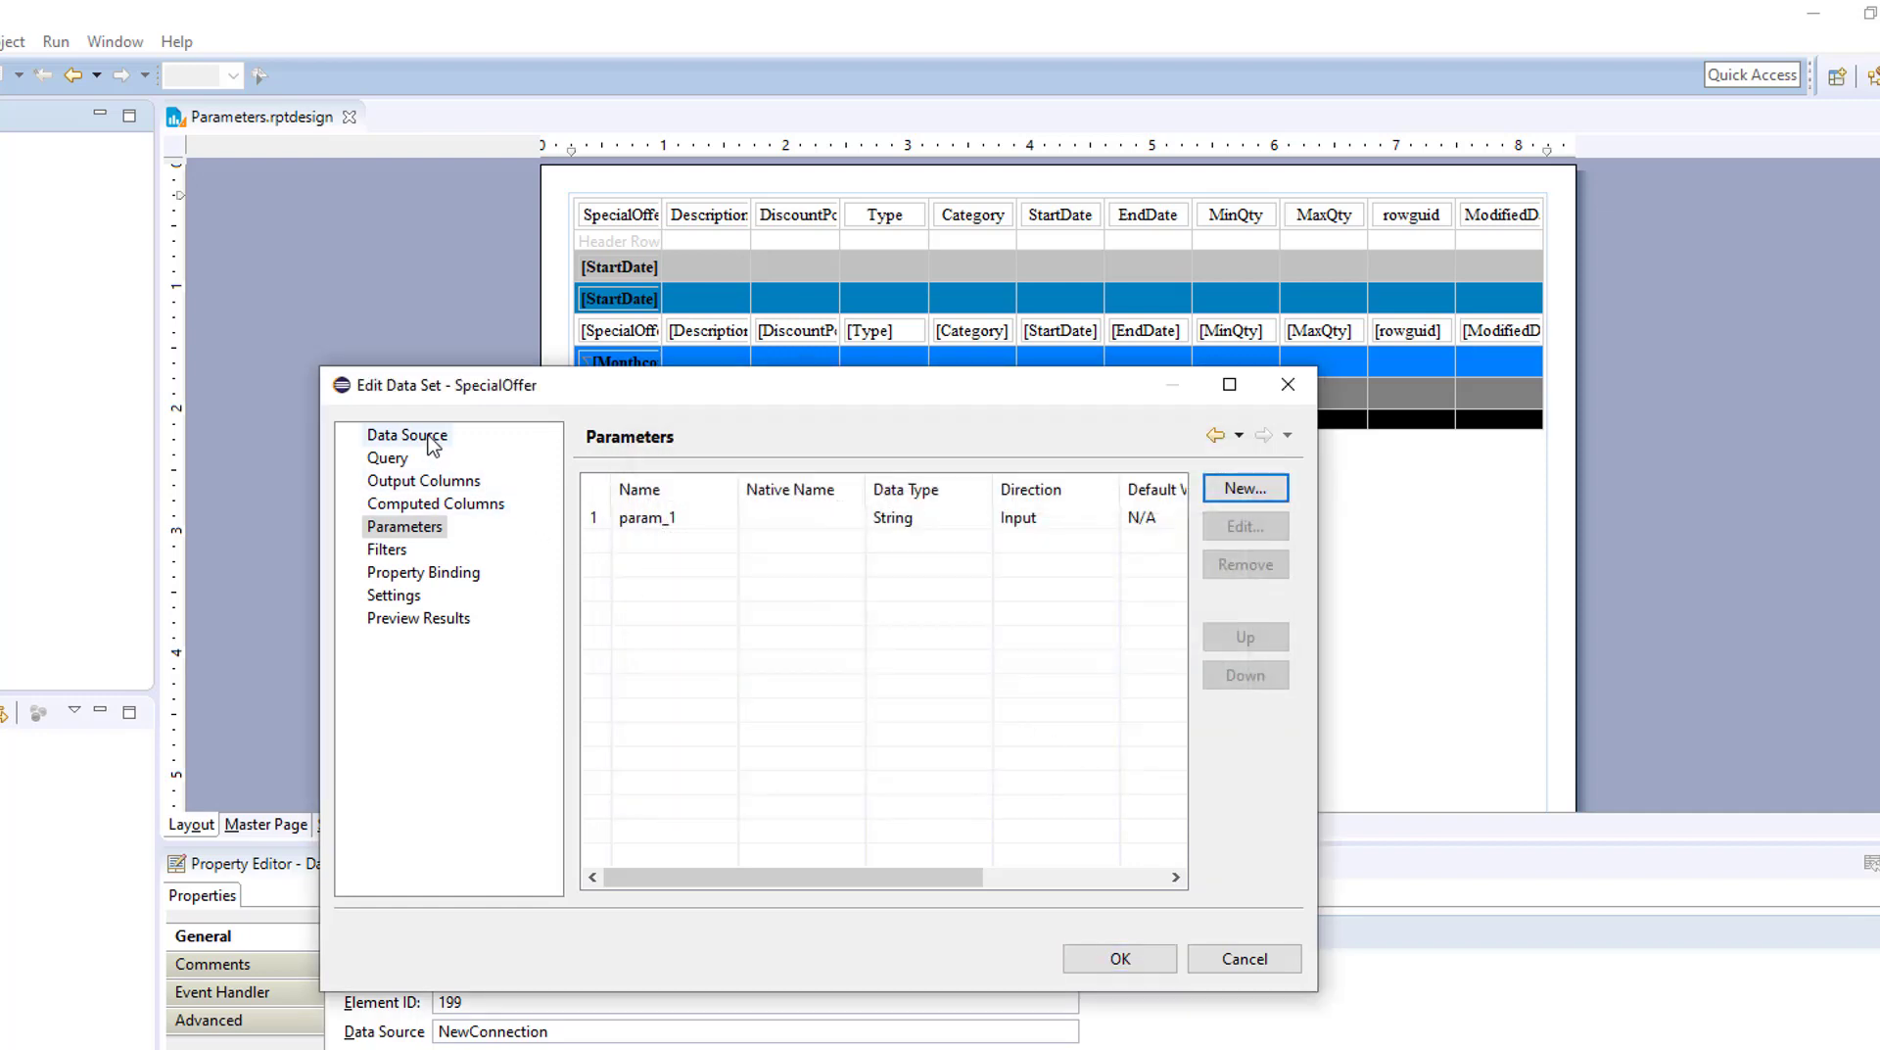
Compare the ? placeholder in the data set's query with the param_1 entry in its parameter list.
{"action": "left_click", "coordinate": [387, 458]}
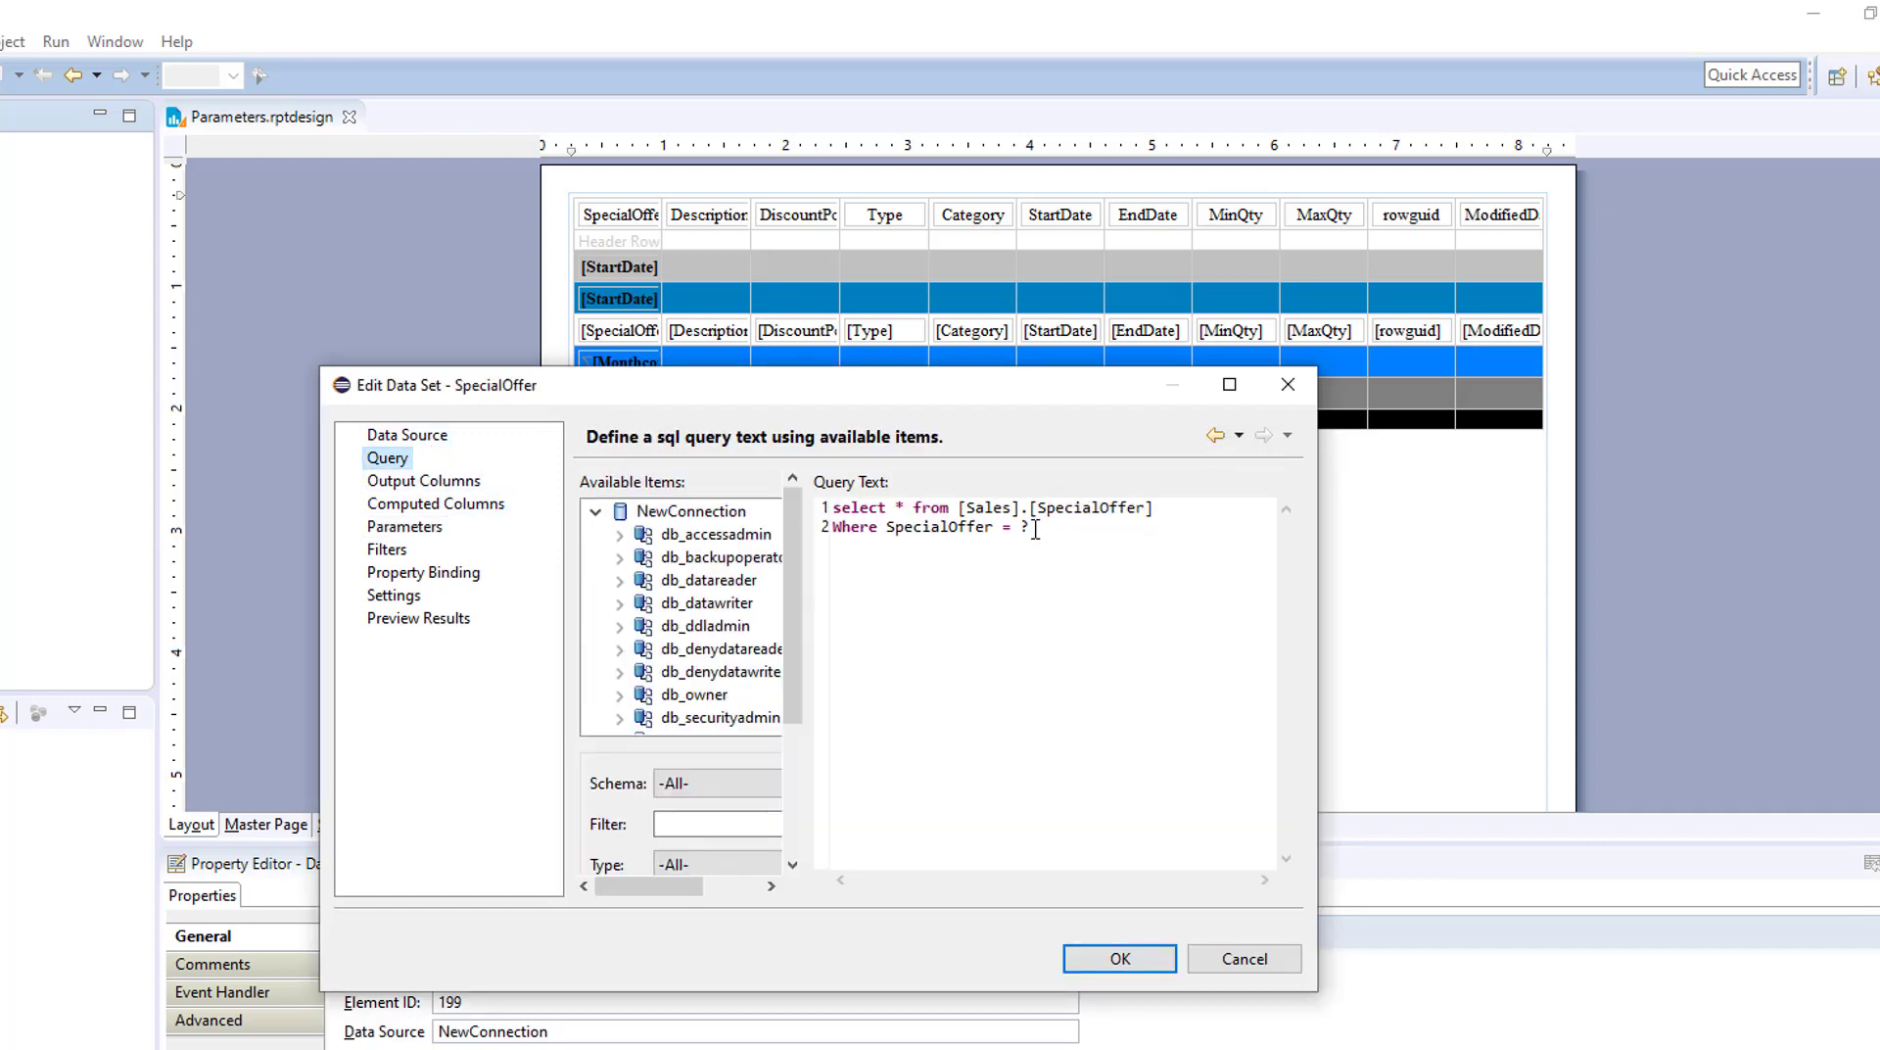
{"action": "double_click", "coordinate": [1025, 528]}
{"action": "left_click", "coordinate": [437, 530]}
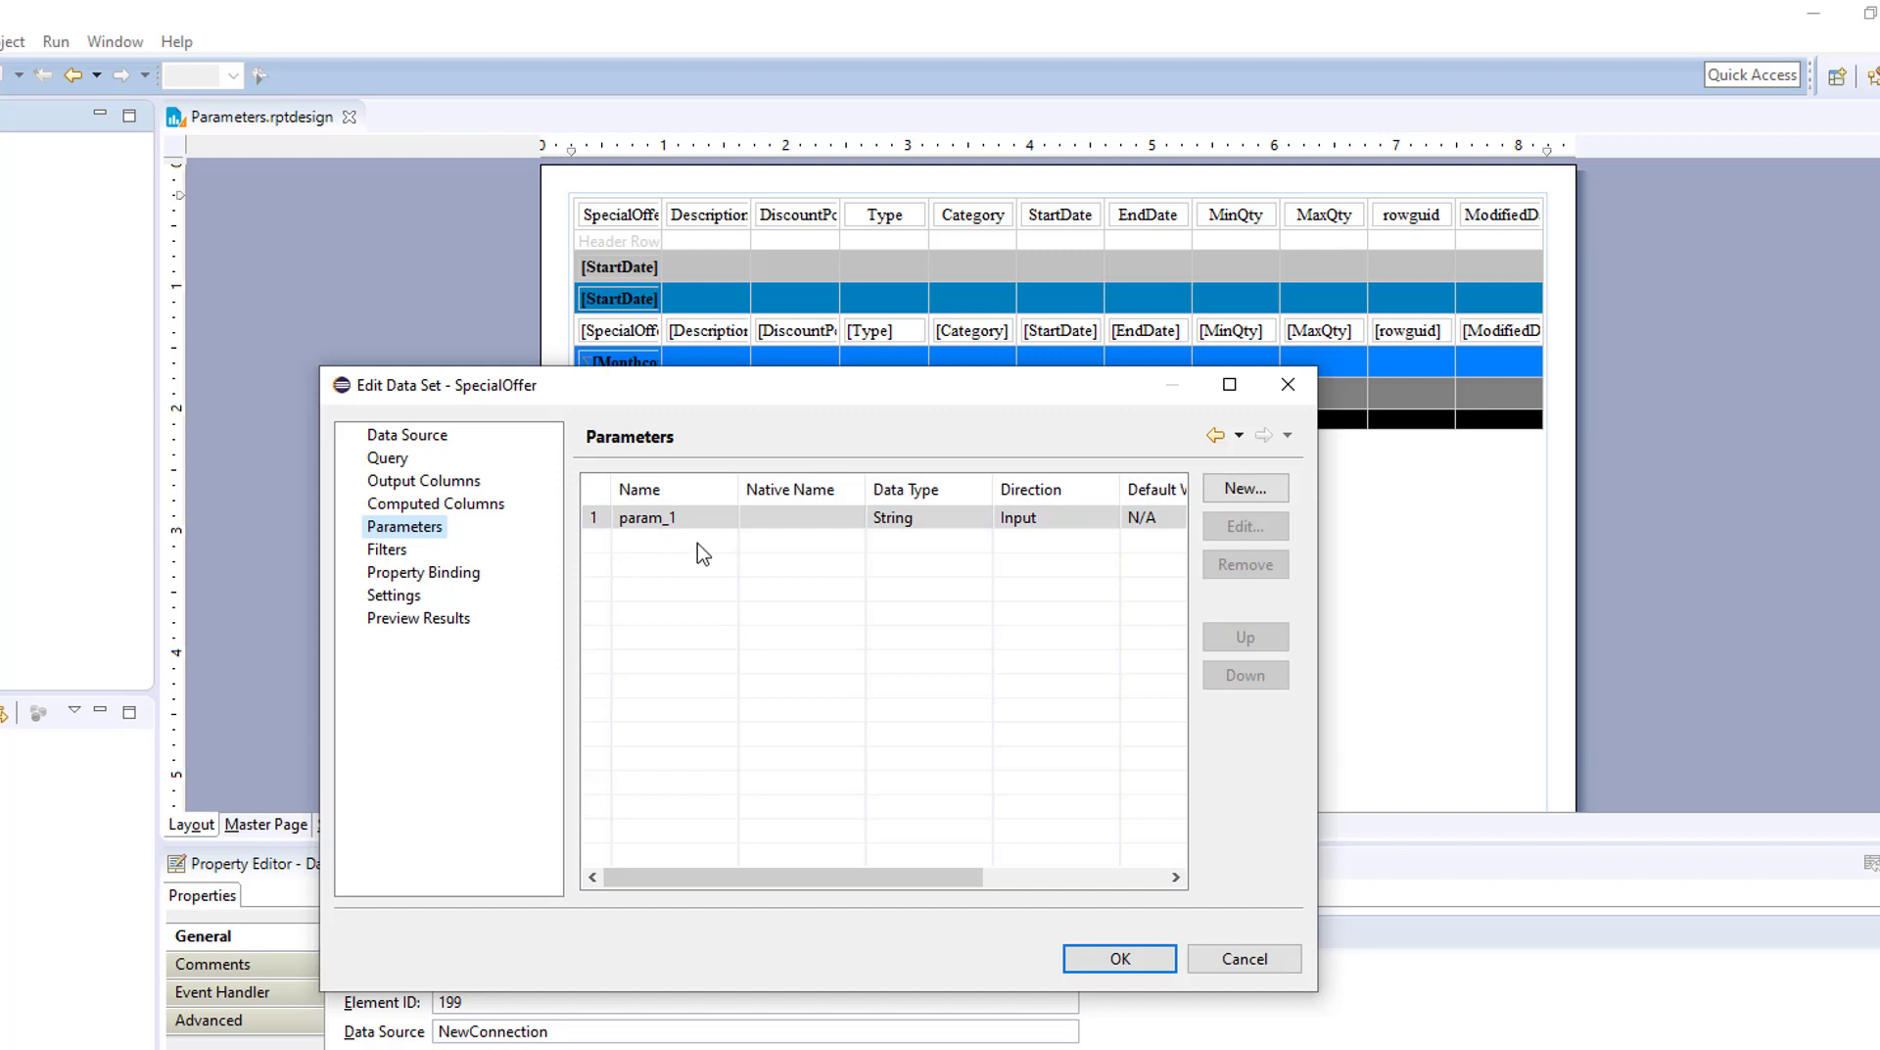
Change the SpecialOffer data set's parameter param_1 to data type Integer and rename it OfferNumber.
{"action": "left_click", "coordinate": [401, 459]}
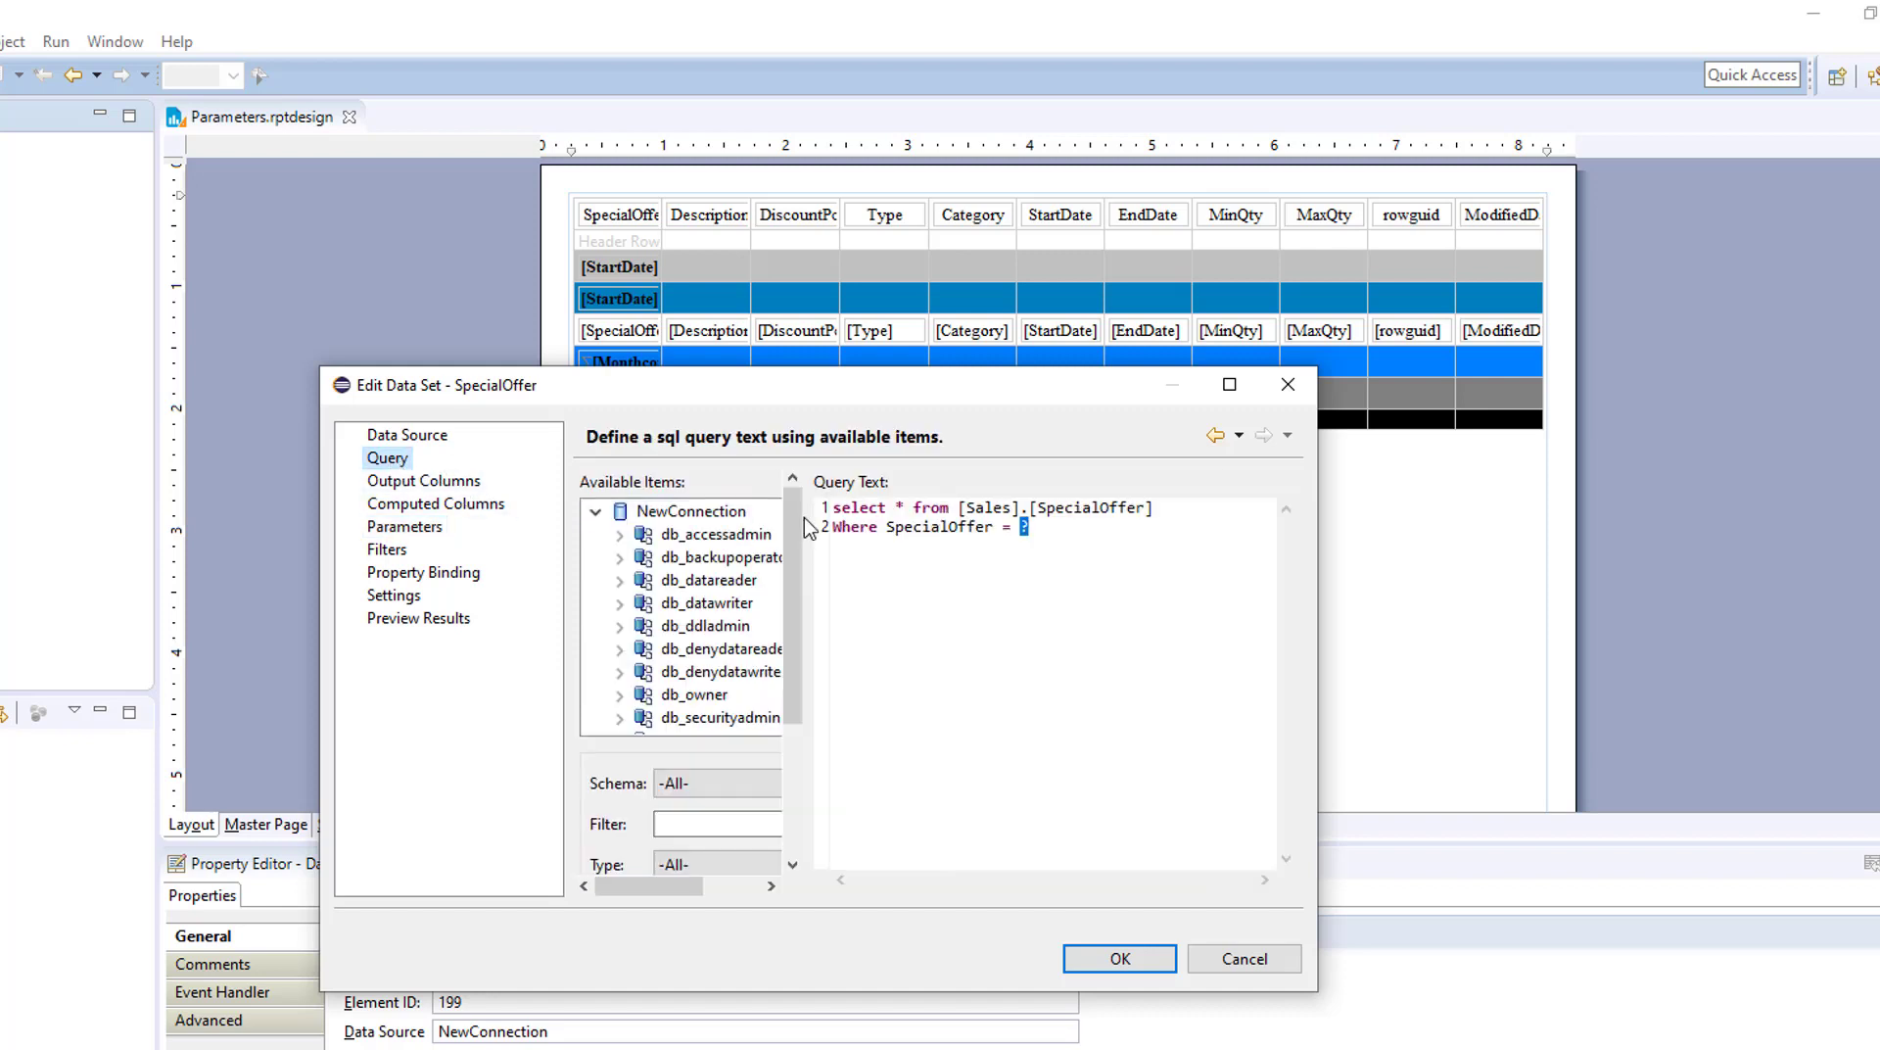
{"action": "left_click", "coordinate": [438, 532]}
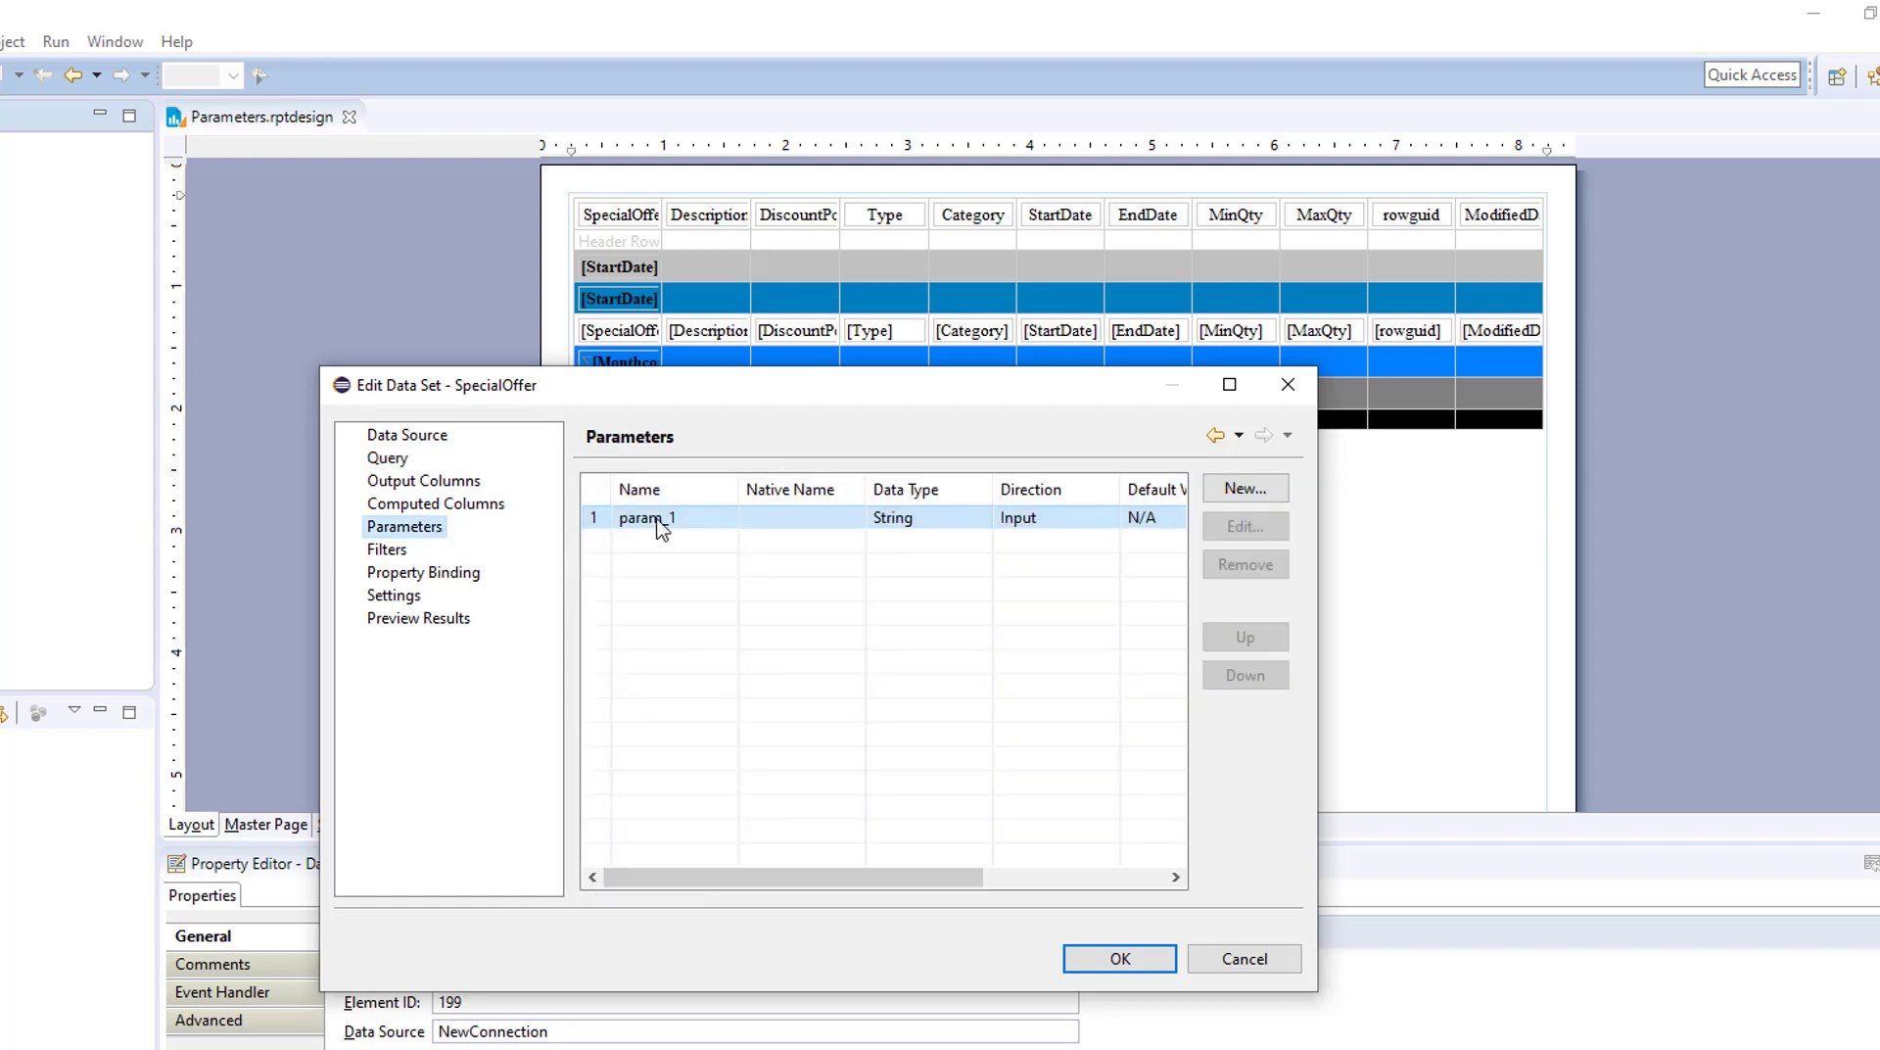
{"action": "double_click", "coordinate": [999, 518]}
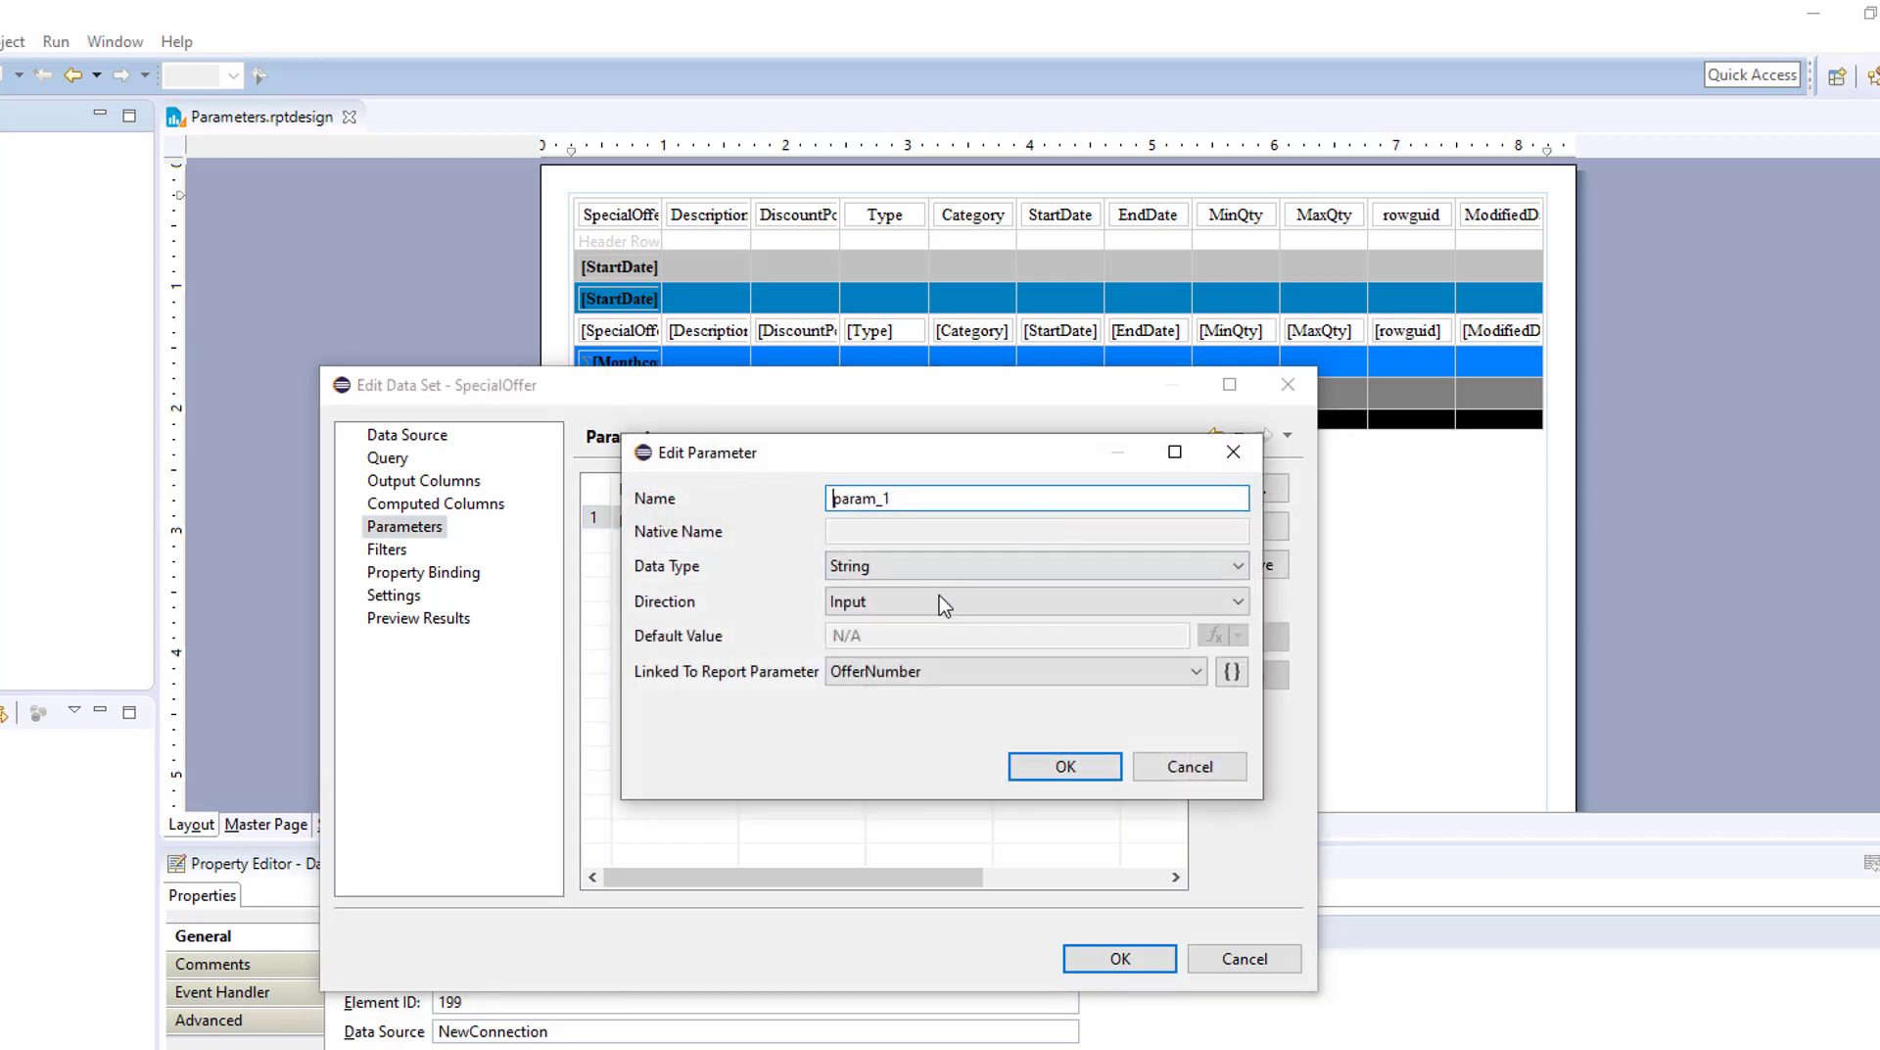
{"action": "left_click", "coordinate": [1238, 603]}
{"action": "left_click", "coordinate": [1195, 567]}
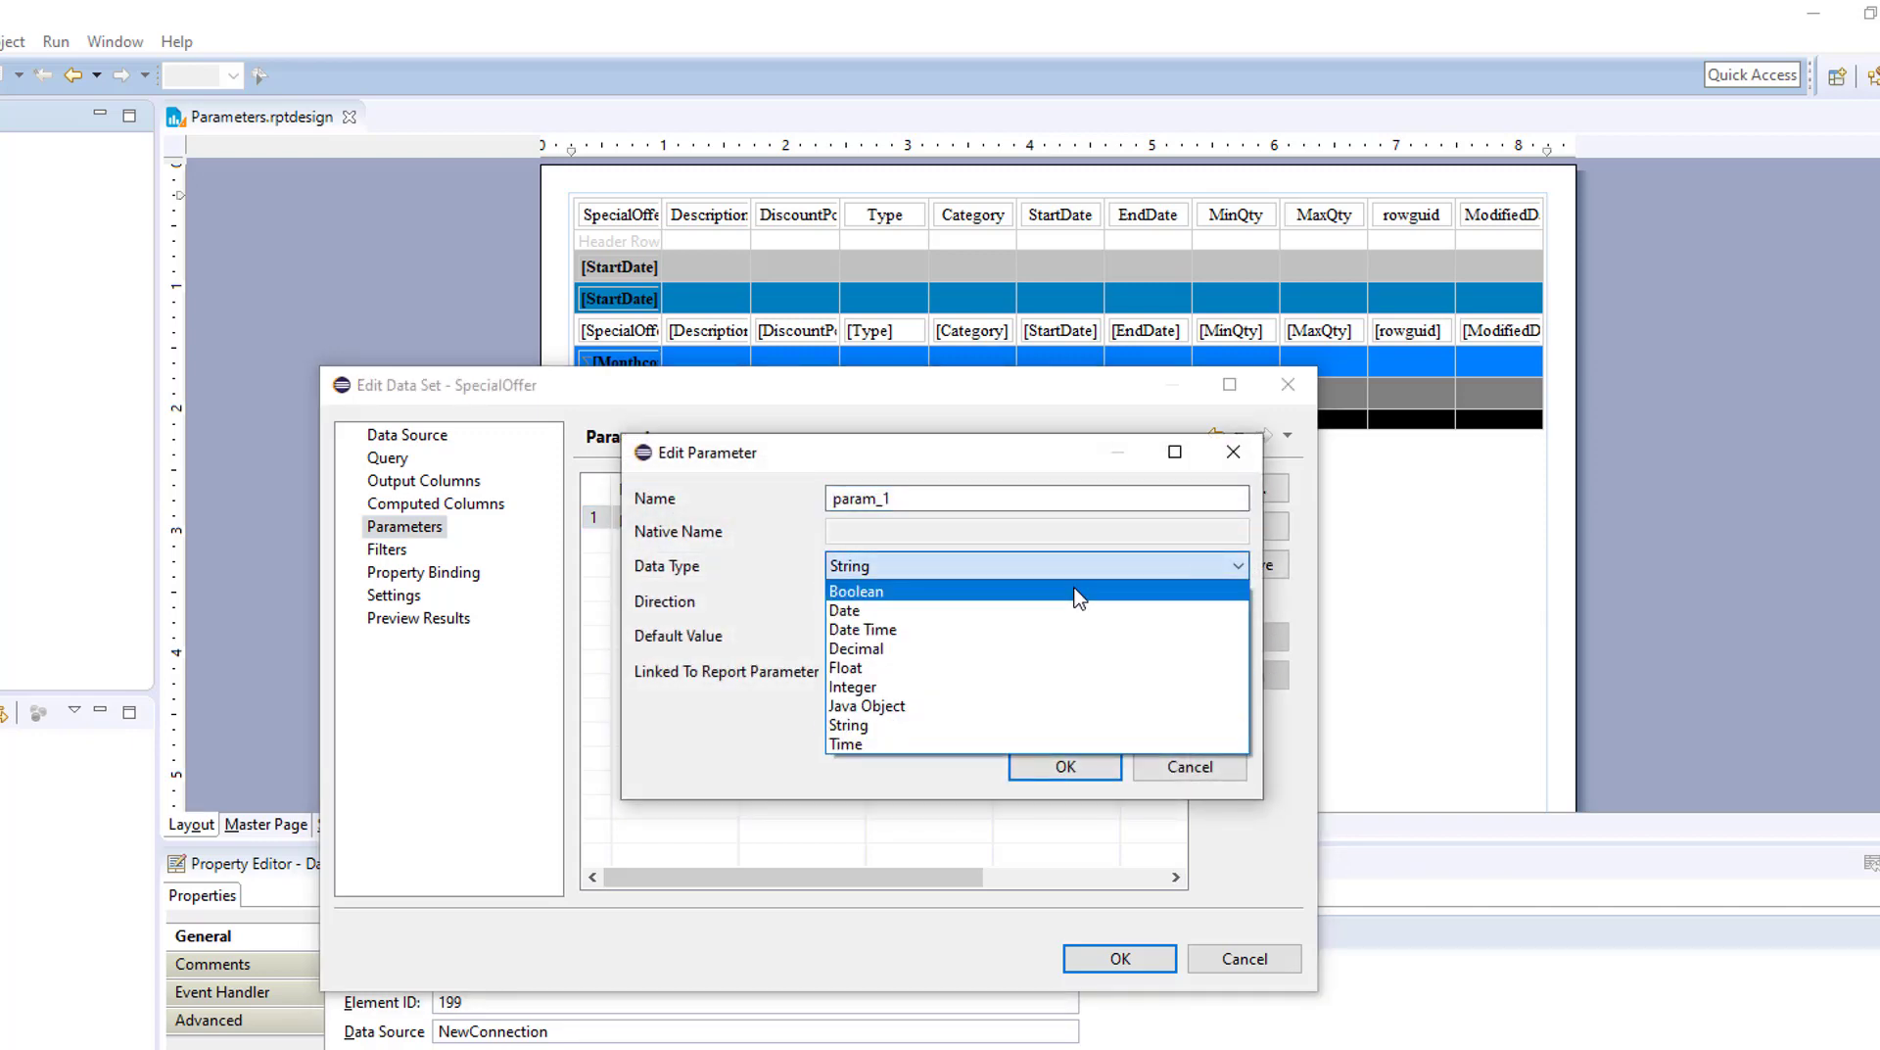
{"action": "left_click", "coordinate": [937, 689]}
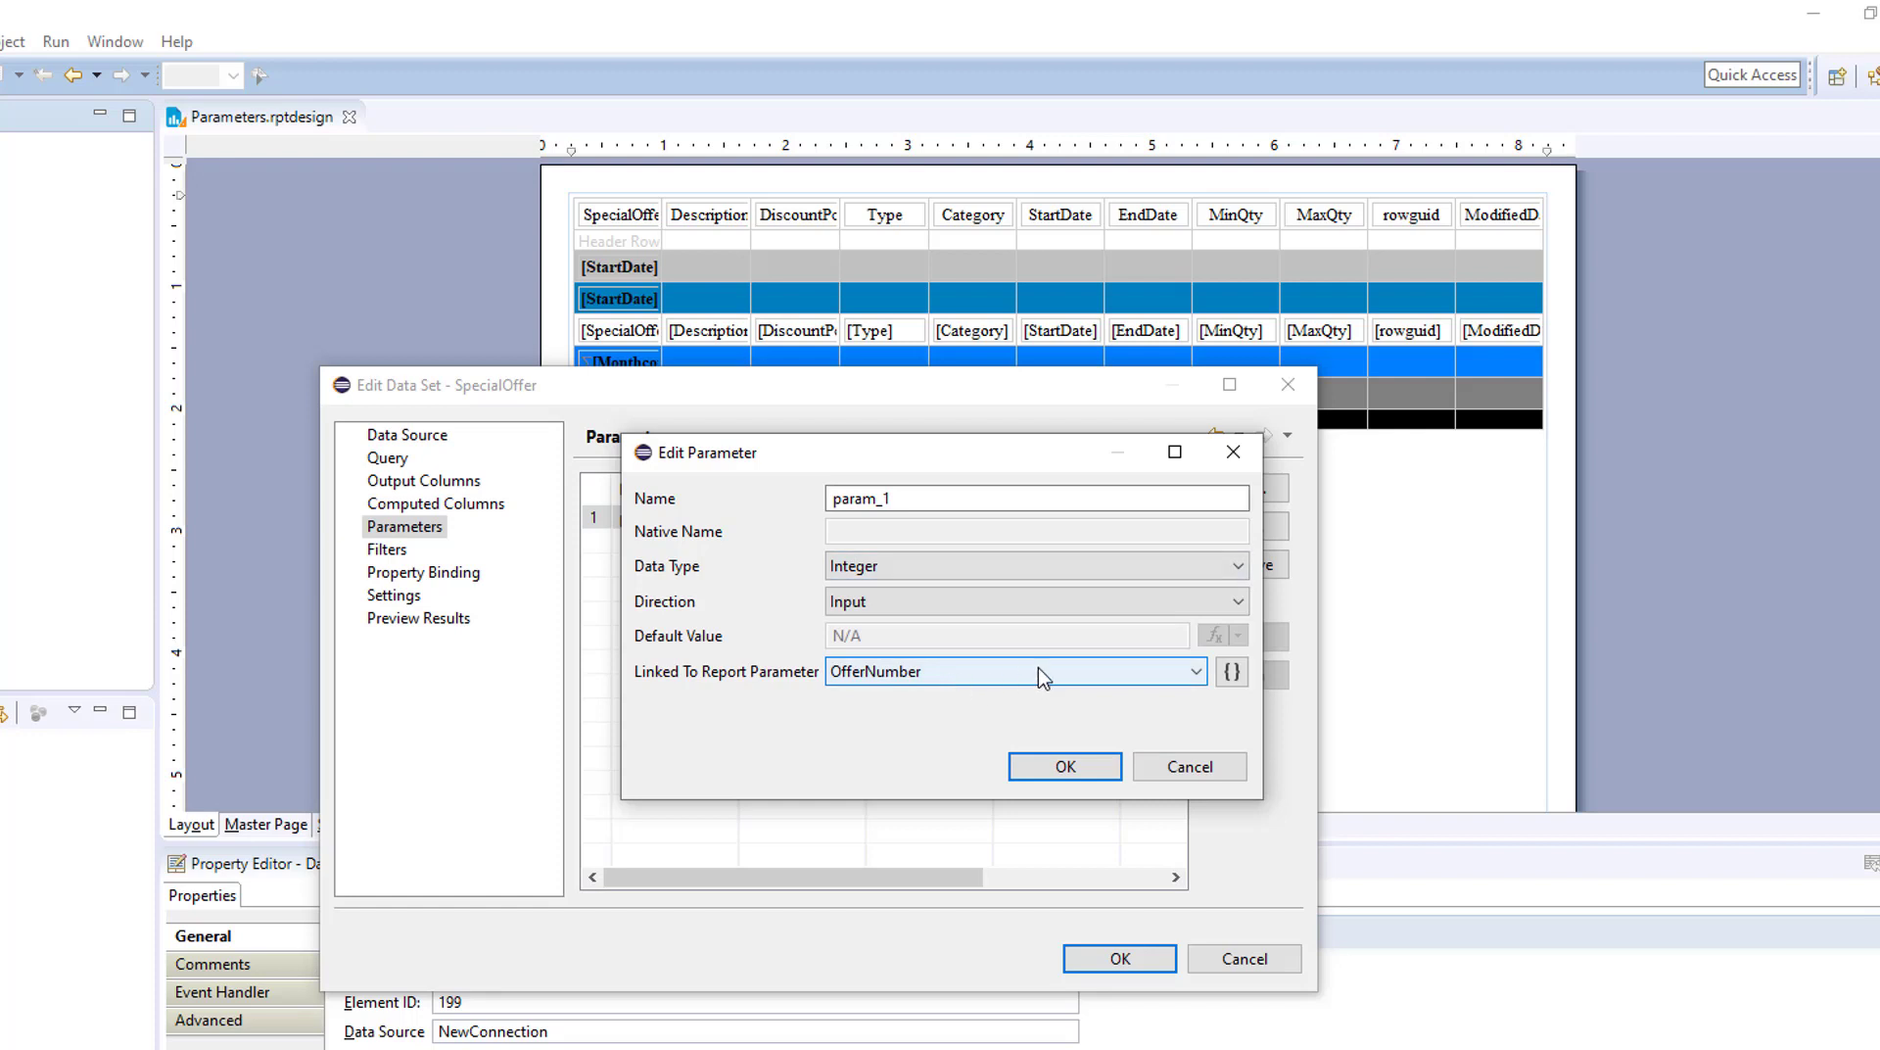
{"action": "left_click", "coordinate": [942, 501]}
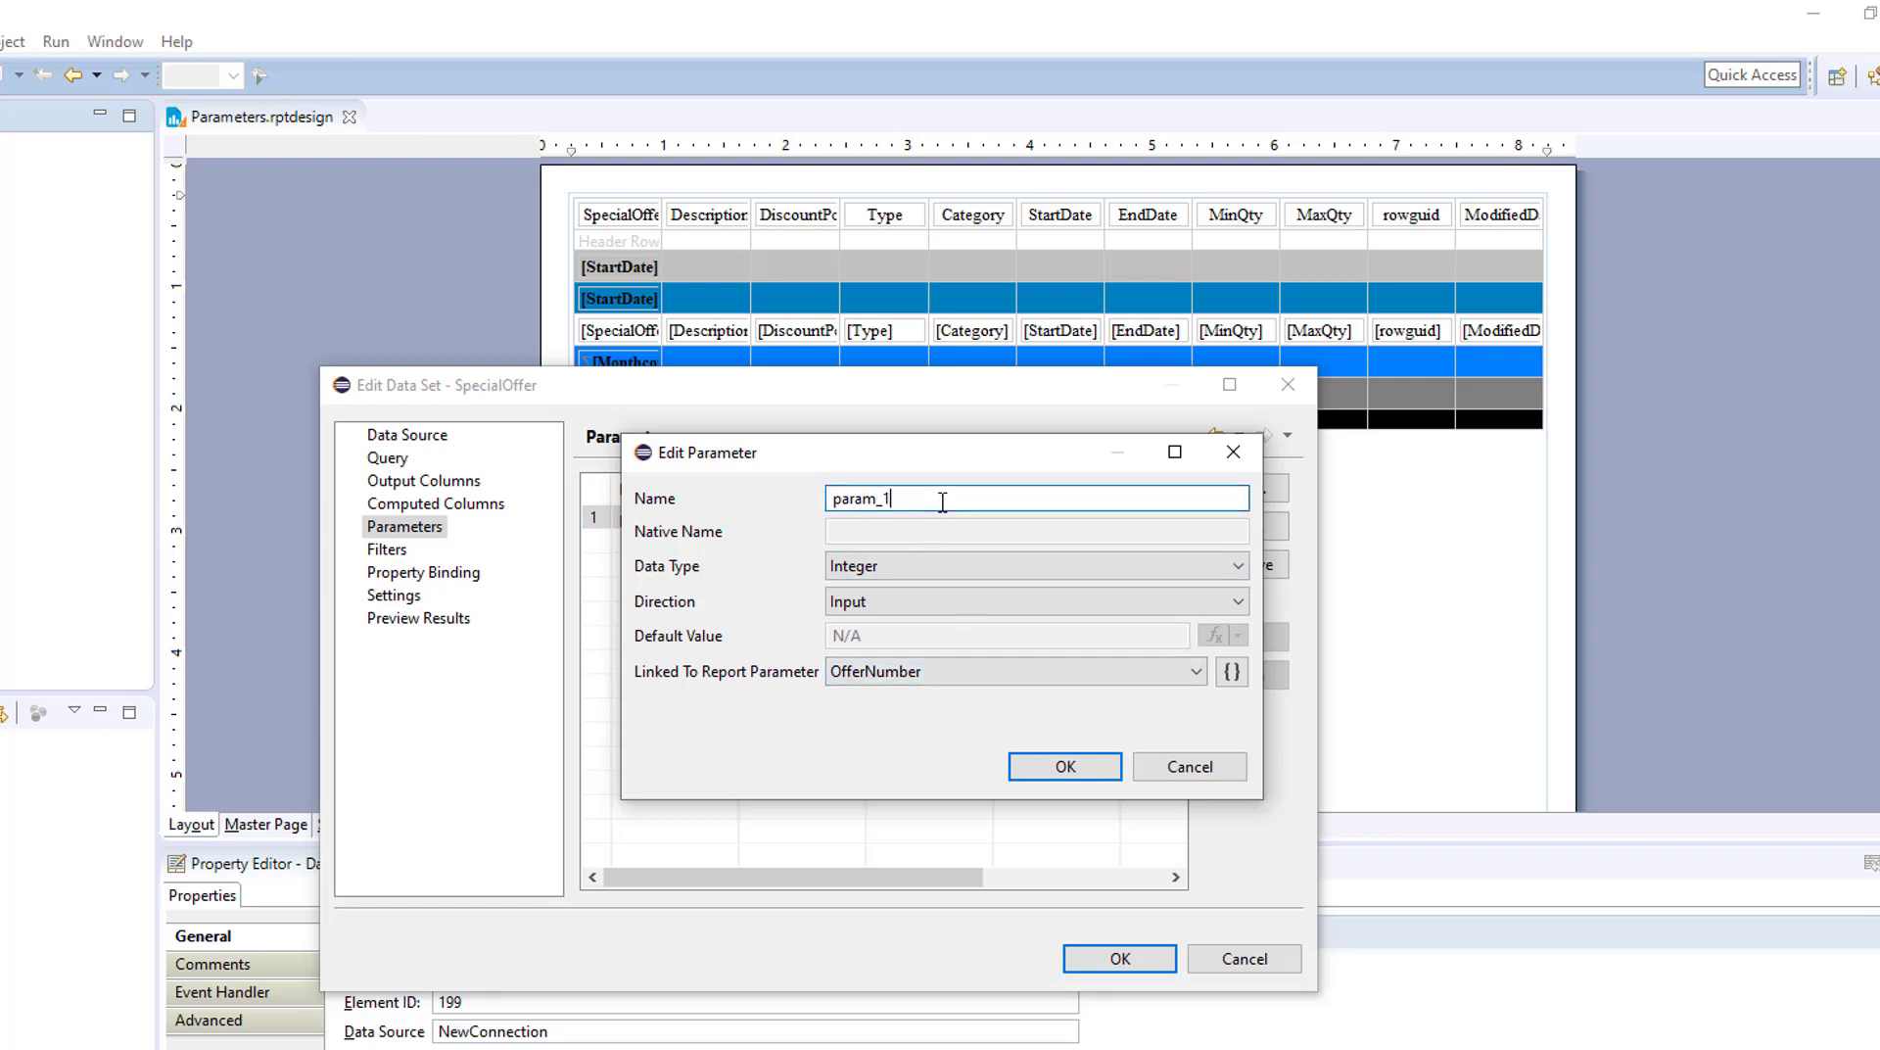
{"action": "left_click_drag", "start_coordinate": [942, 501], "coordinate": [770, 495]}
{"action": "type", "text": "OfferNumber"}
{"action": "left_click", "coordinate": [1034, 767]}
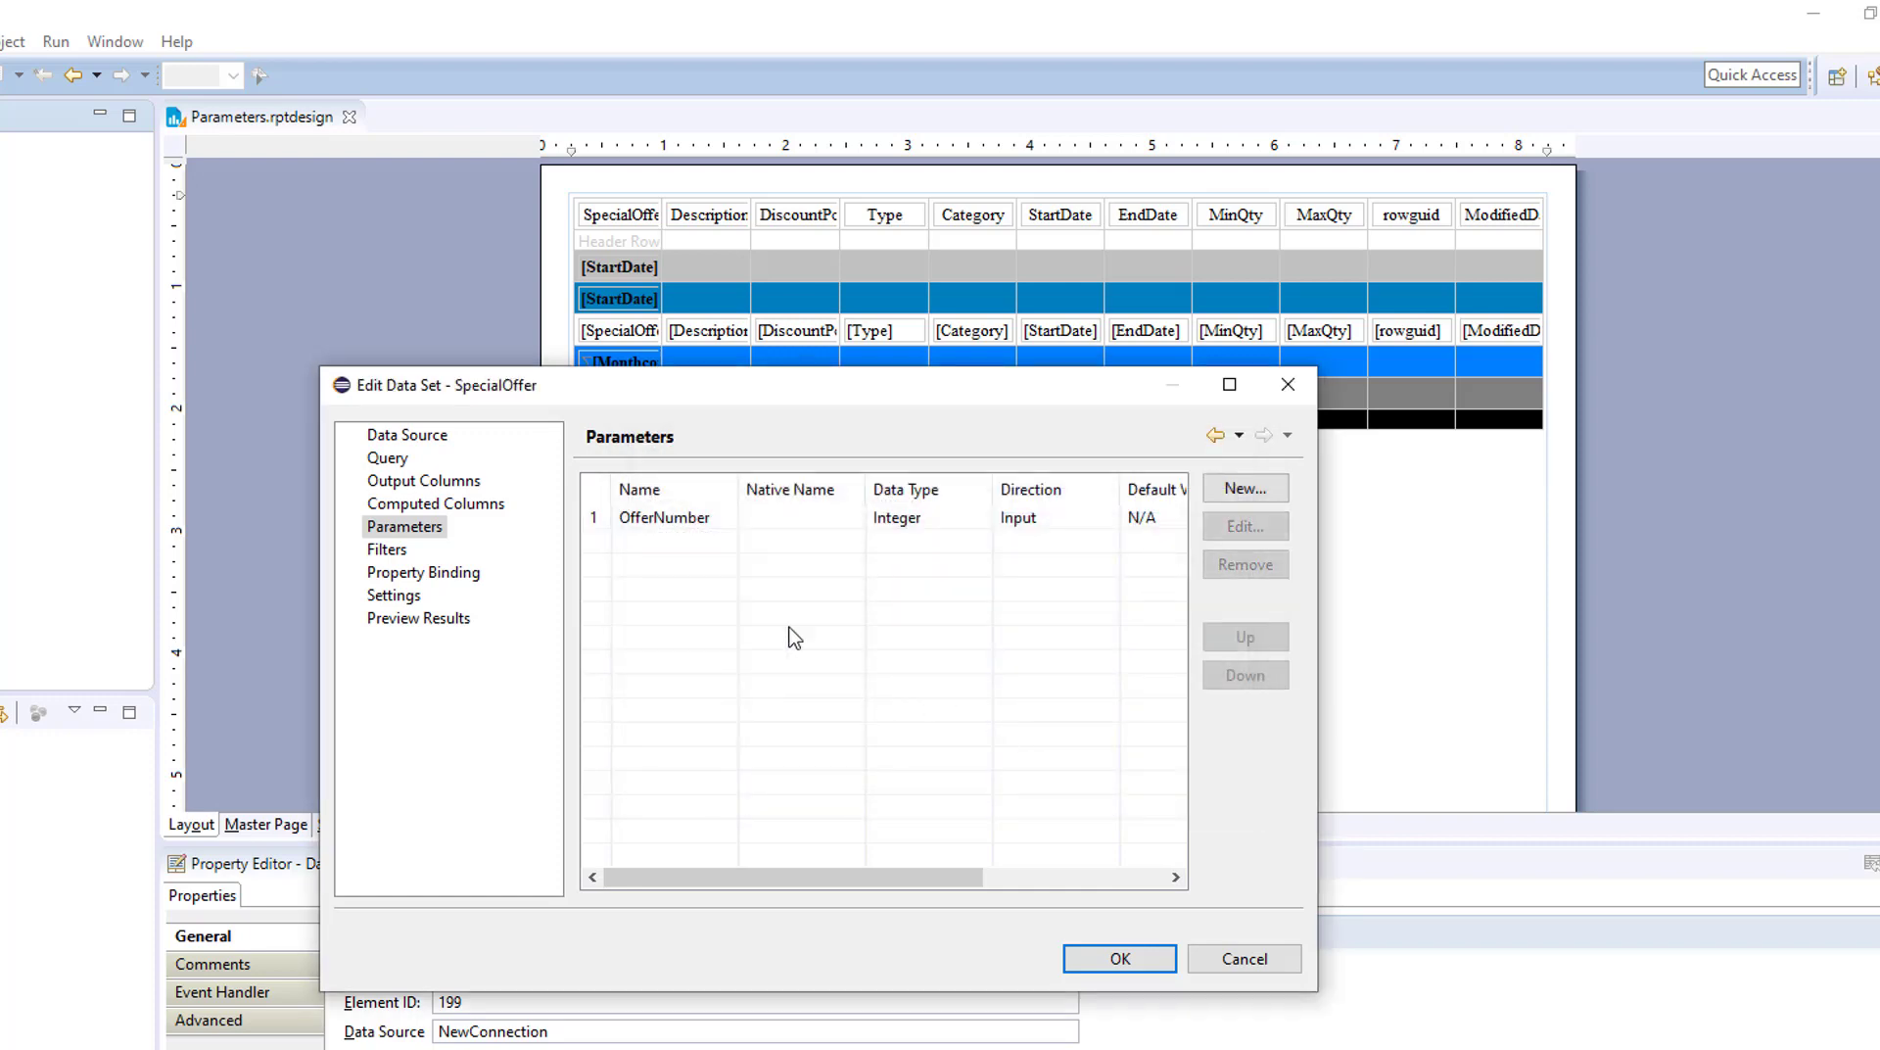
Try to preview the SpecialOffer data set's results and examine the error details.
{"action": "left_click", "coordinate": [413, 623]}
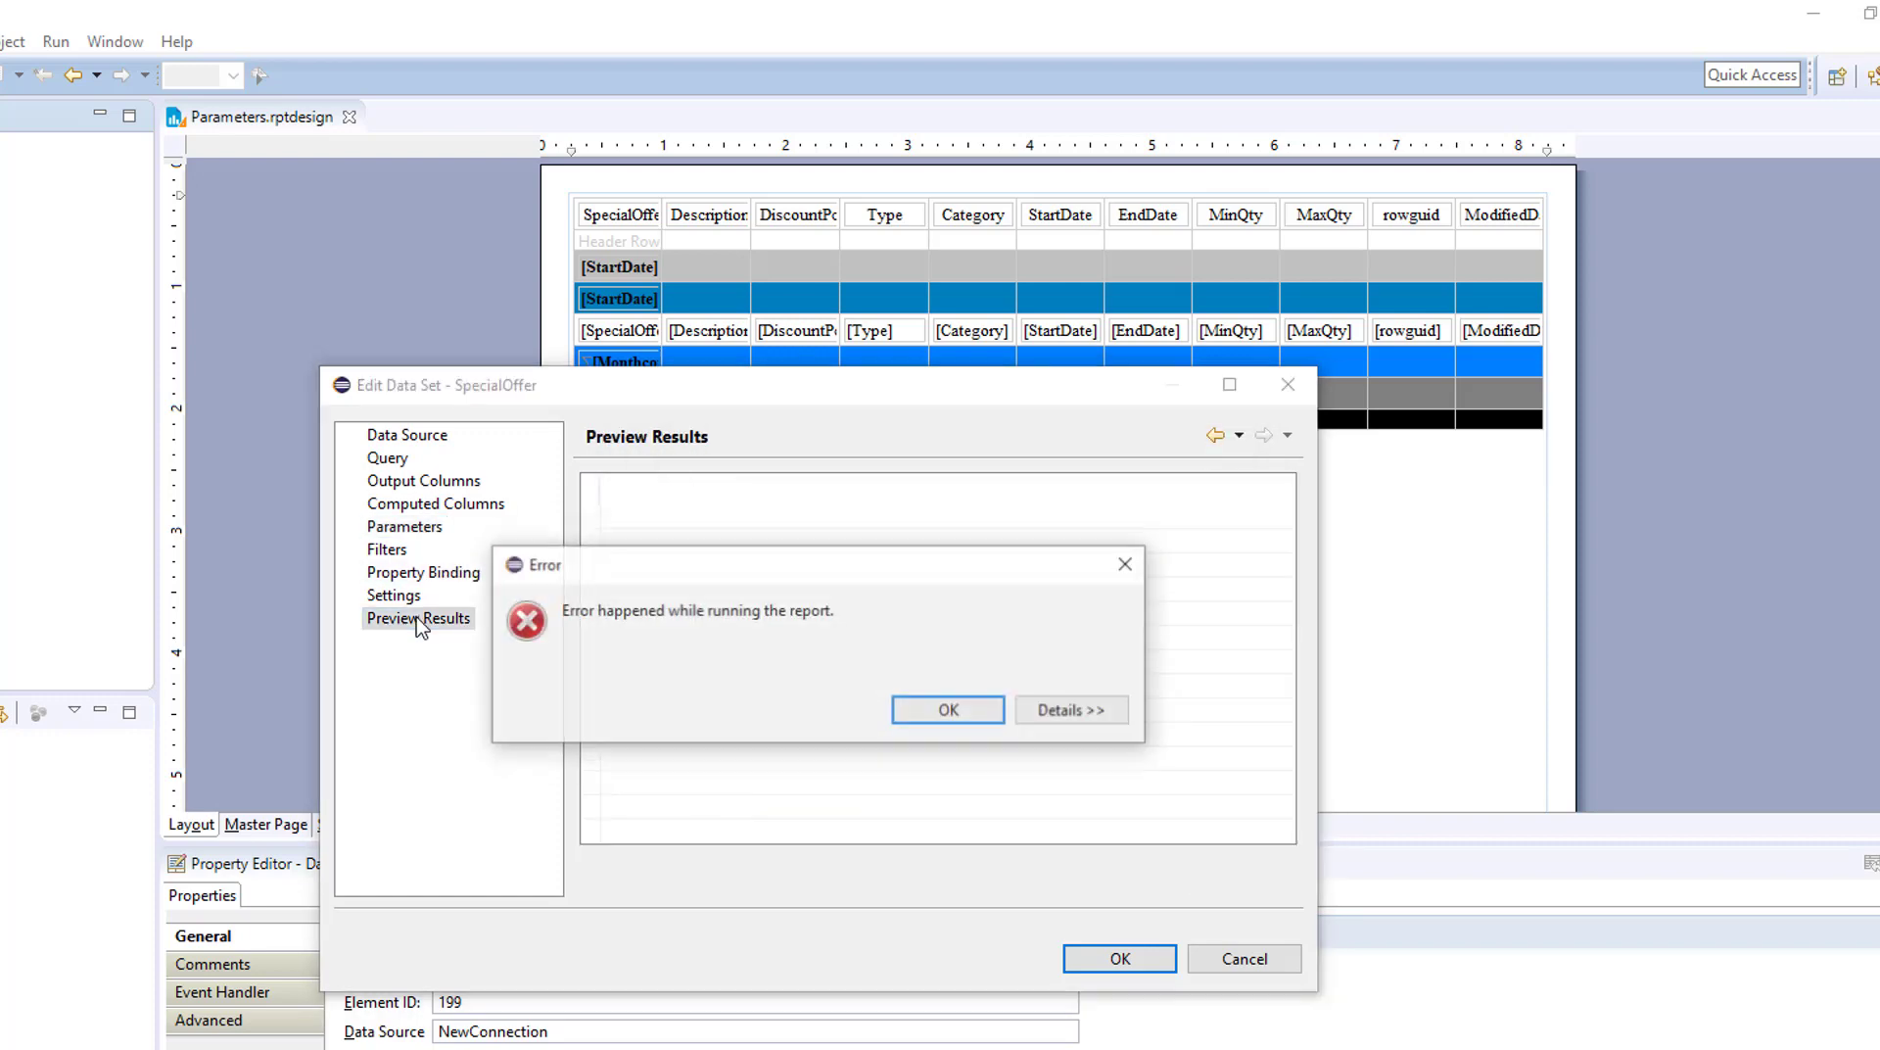
{"action": "left_click", "coordinate": [1082, 710]}
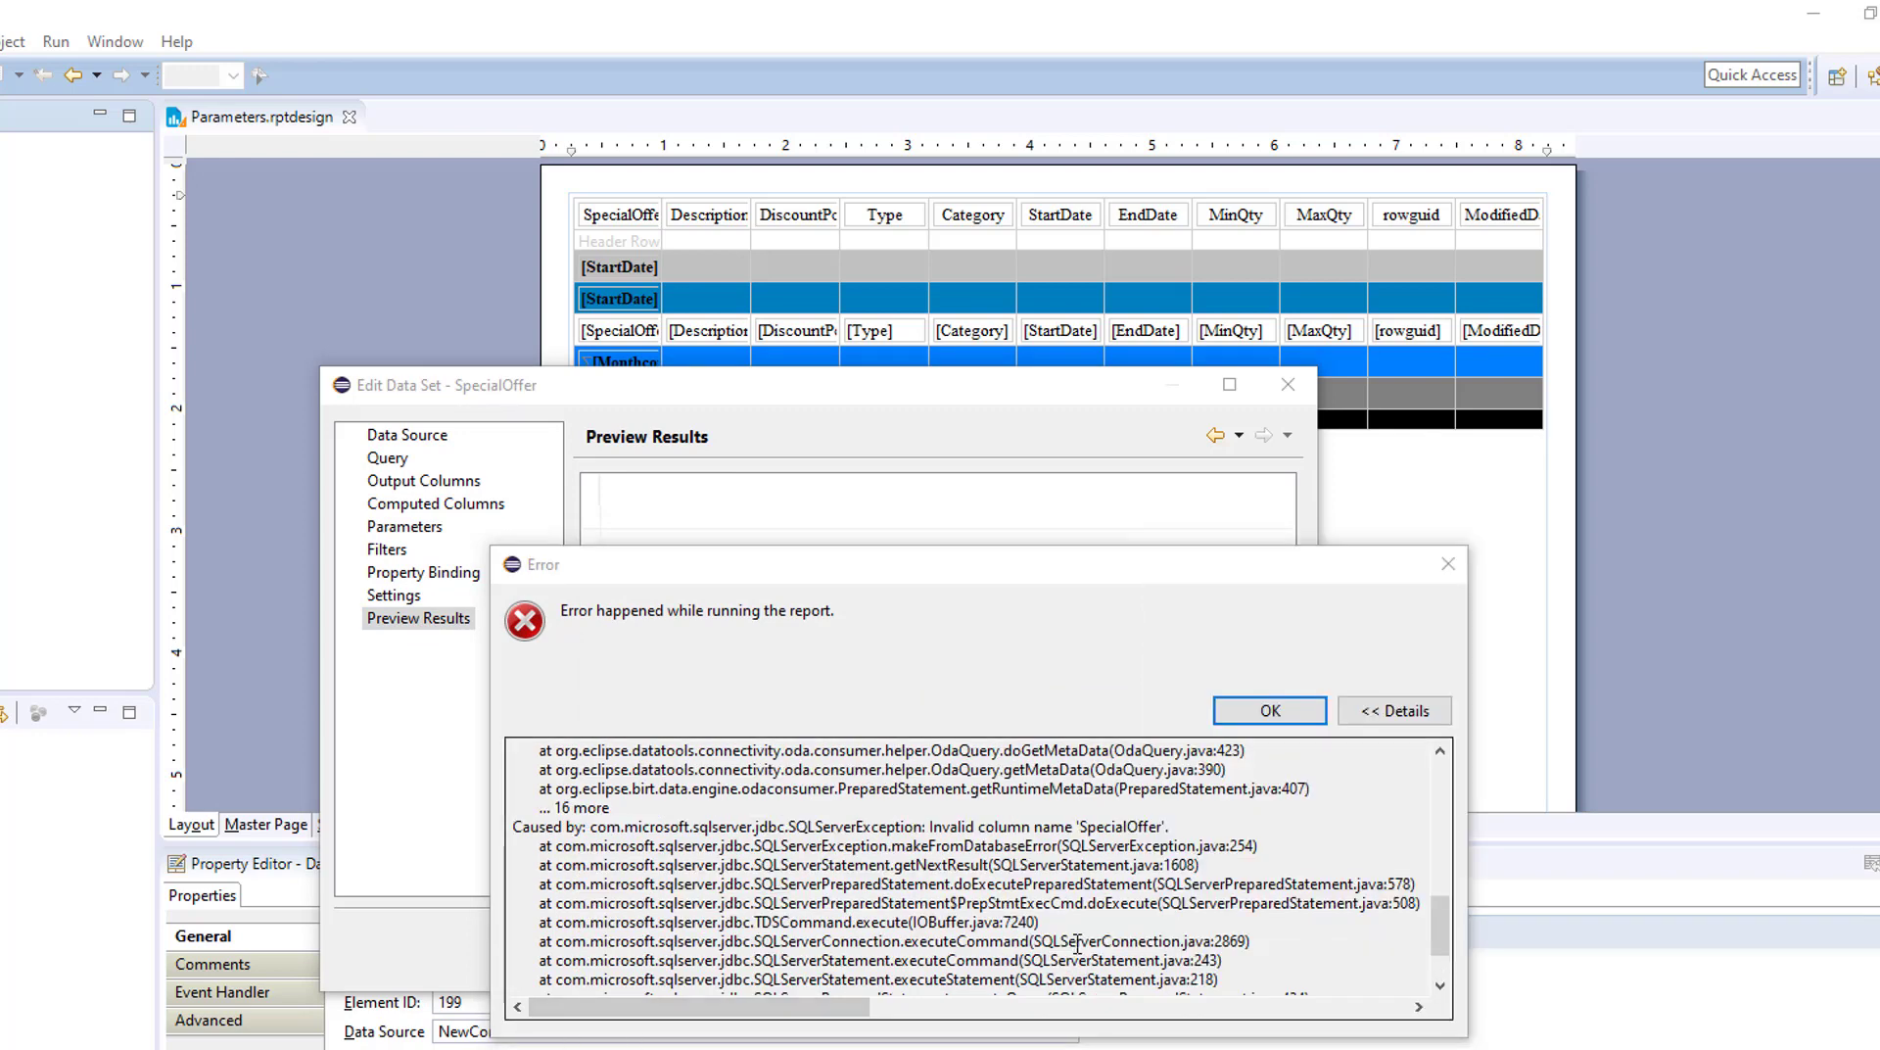
{"action": "left_click", "coordinate": [1448, 564]}
Correct the query's condition to "Where SpecialOfferID = ?", preview the results and accept the data set changes.
{"action": "left_click", "coordinate": [377, 464]}
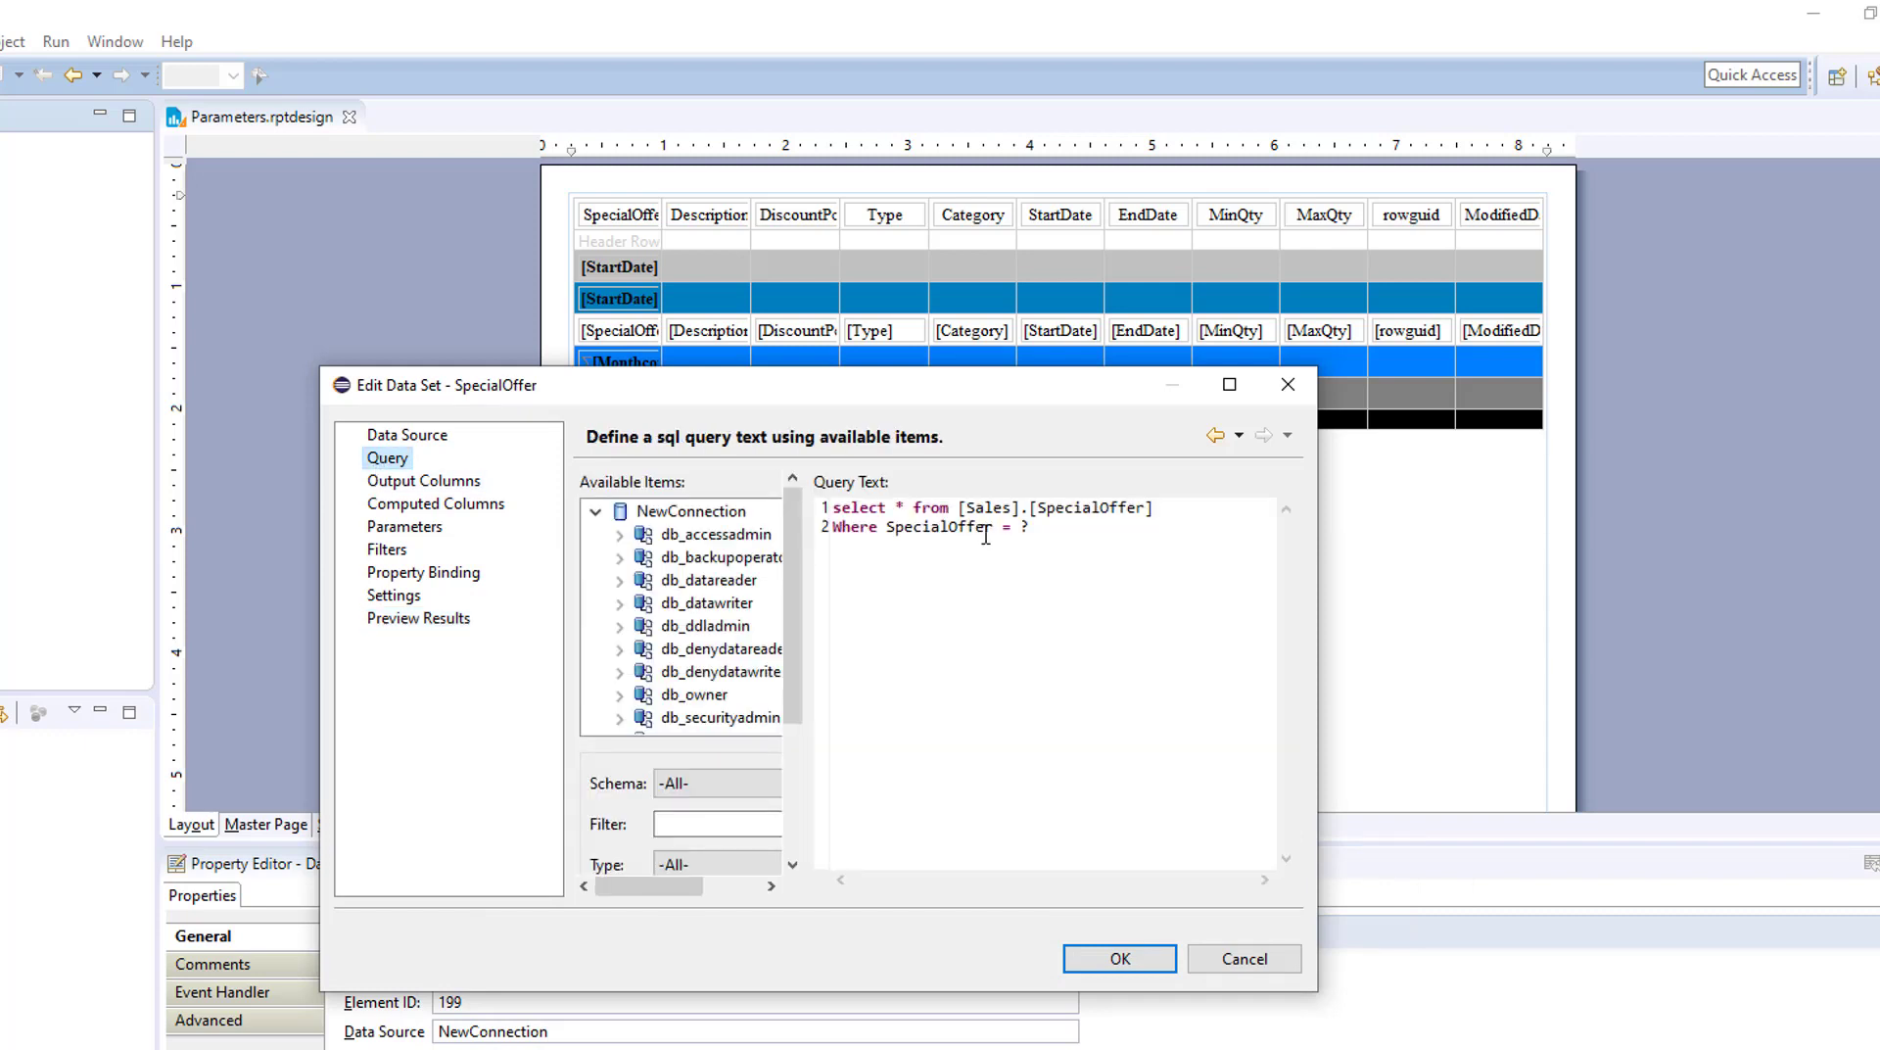
{"action": "left_click", "coordinate": [995, 528]}
{"action": "type", "text": "ID"}
{"action": "left_click", "coordinate": [419, 618]}
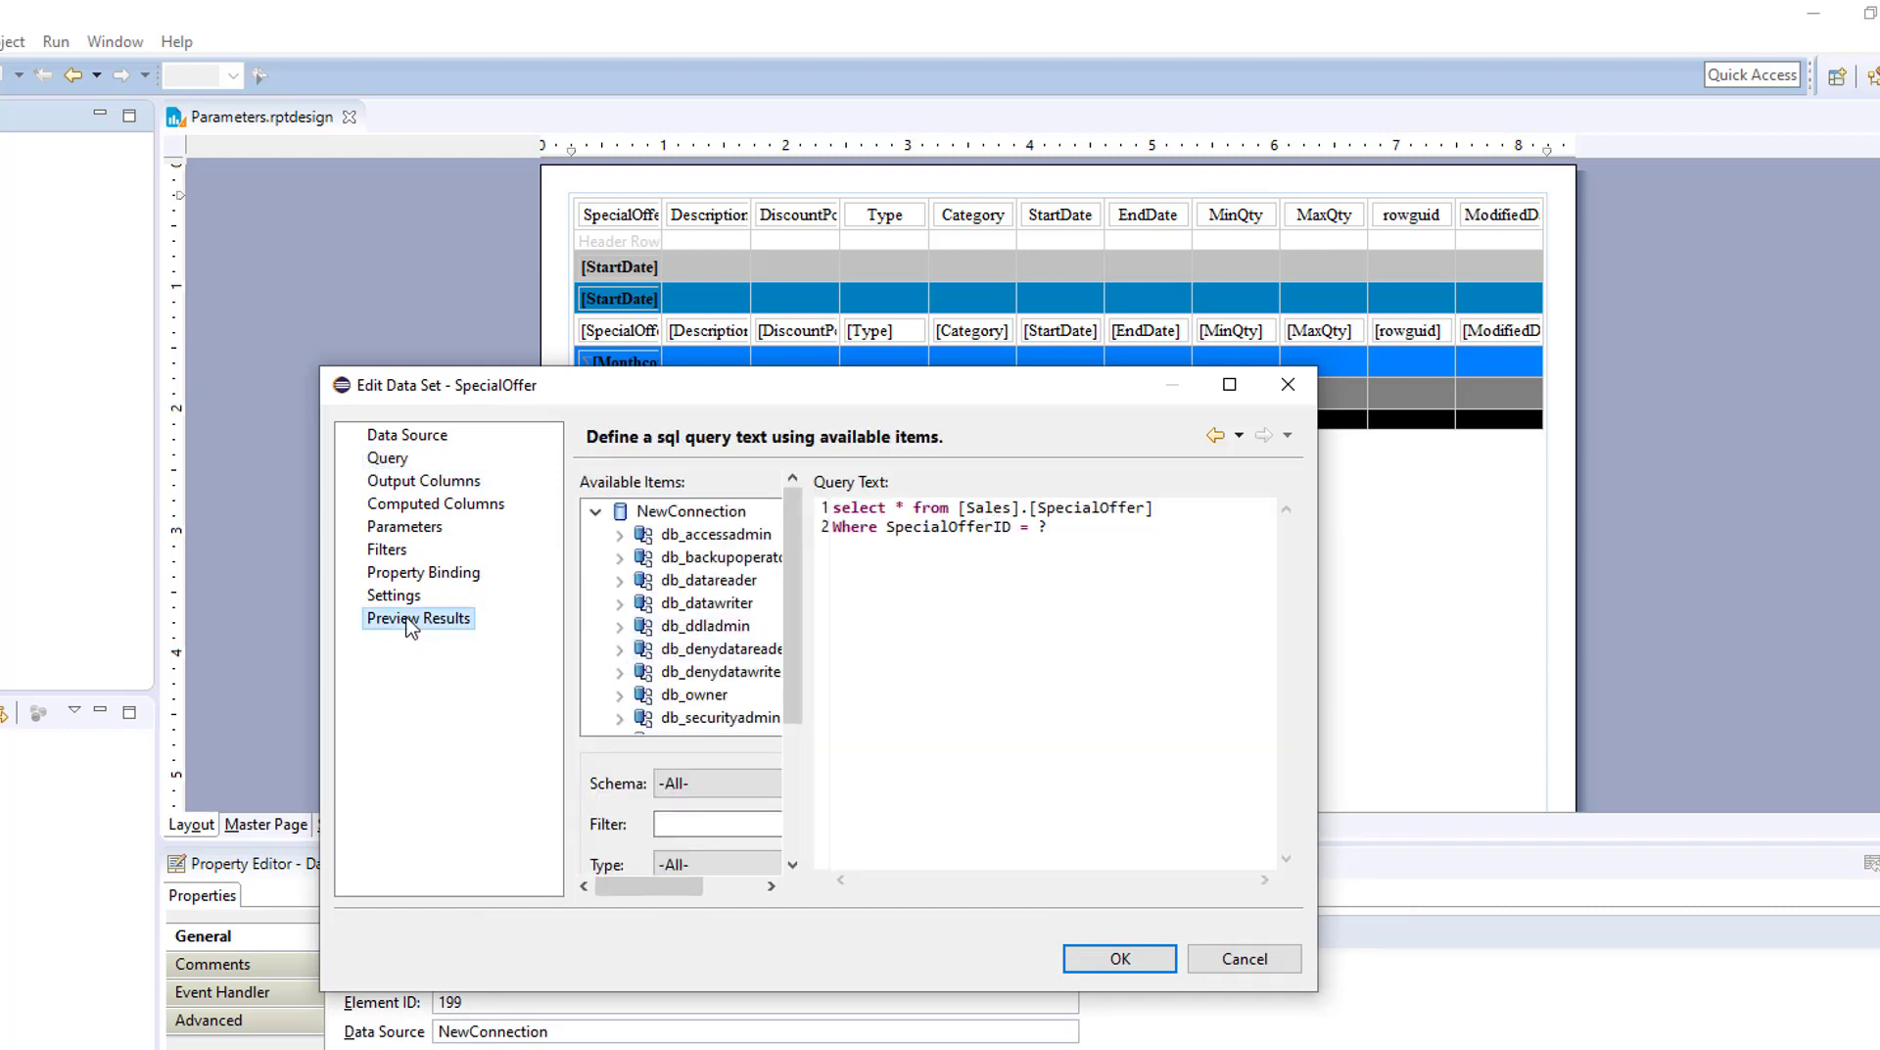
{"action": "left_click_drag", "start_coordinate": [744, 831], "coordinate": [671, 765]}
{"action": "left_click", "coordinate": [387, 457]}
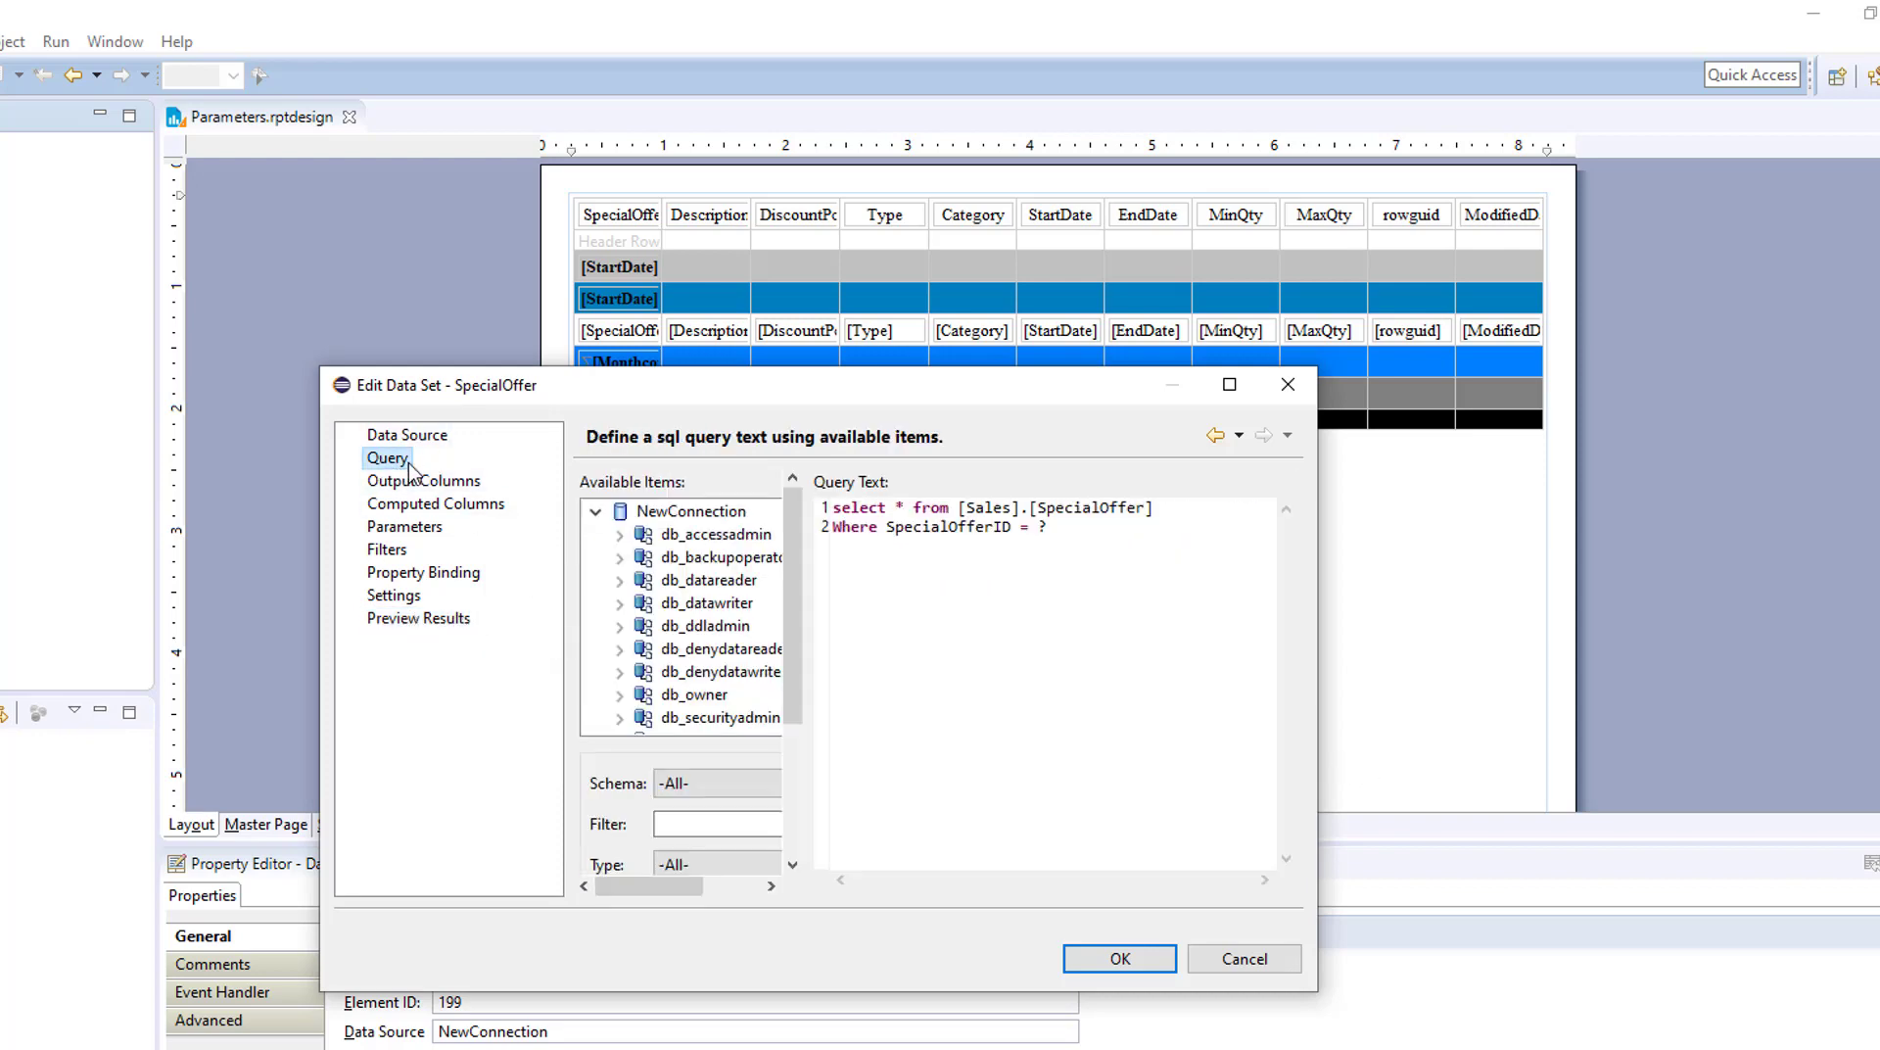
{"action": "left_click", "coordinate": [1120, 959]}
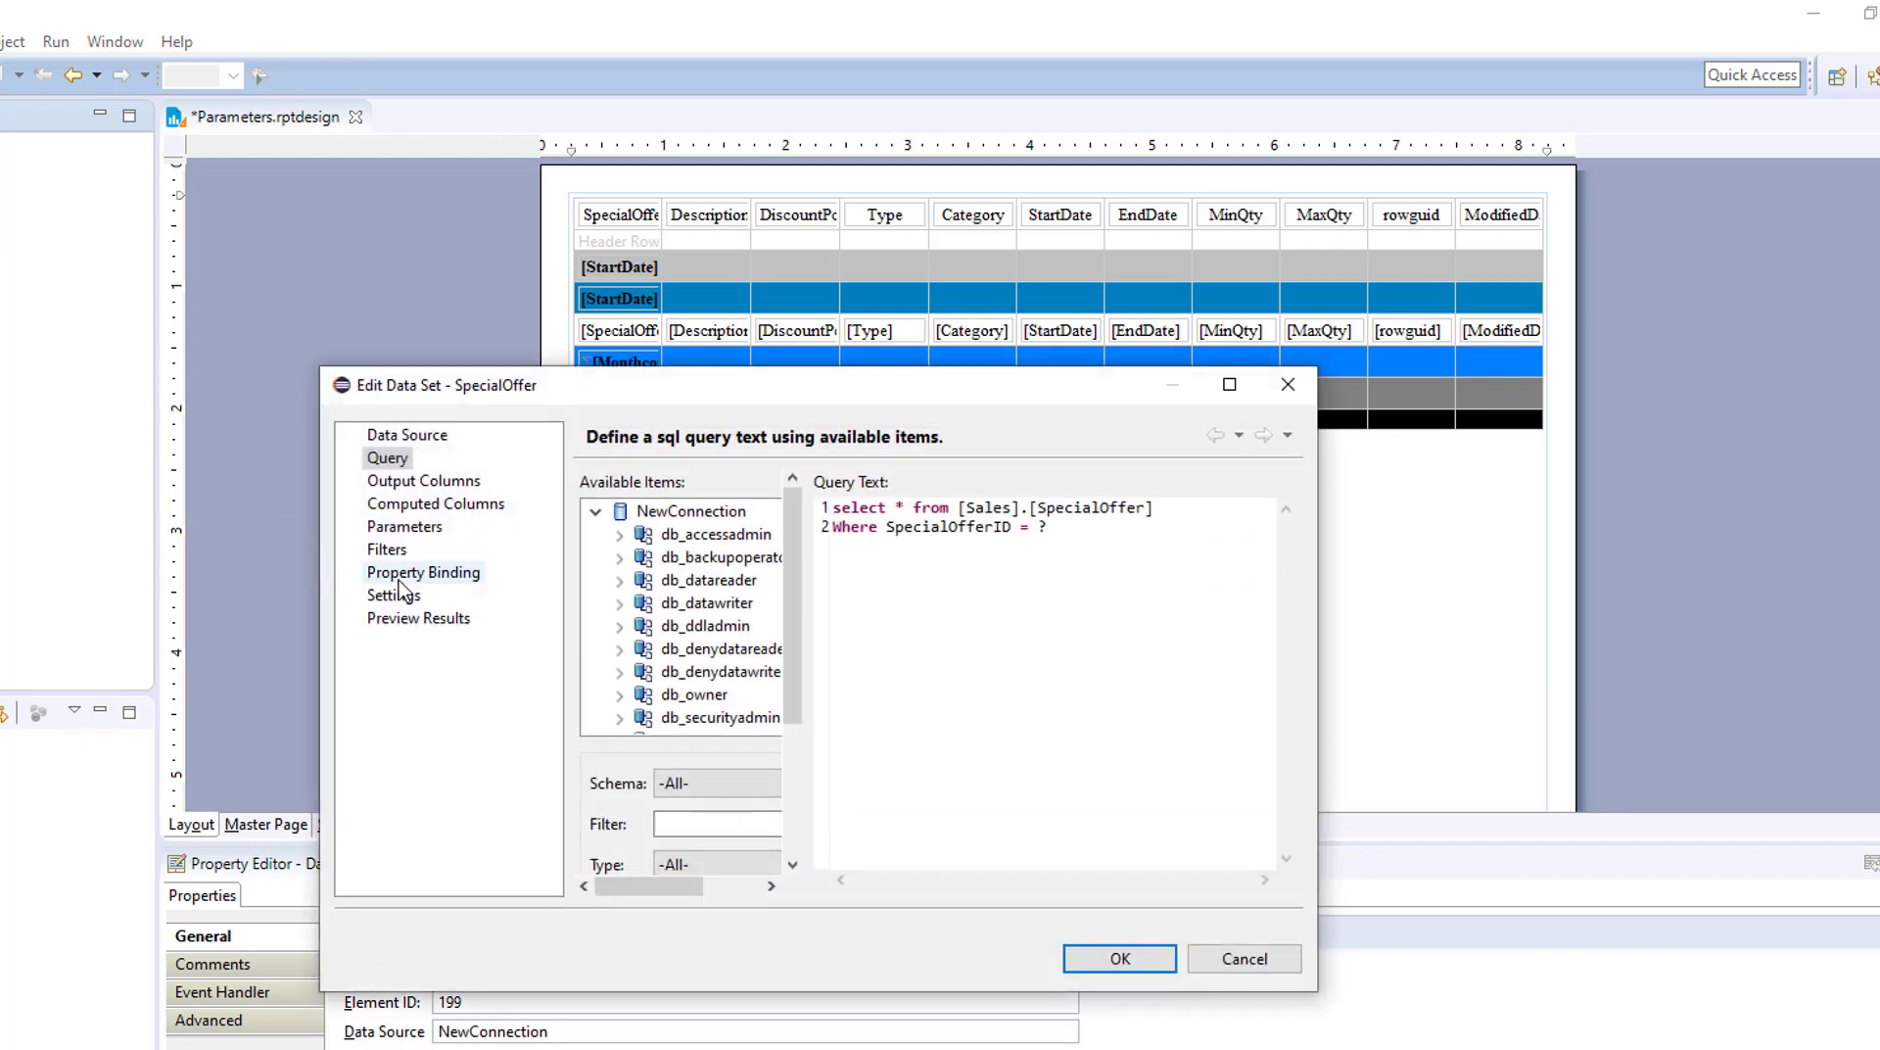
Set the default value of the OfferNumber report parameter to 1.
{"action": "left_click", "coordinate": [1288, 384]}
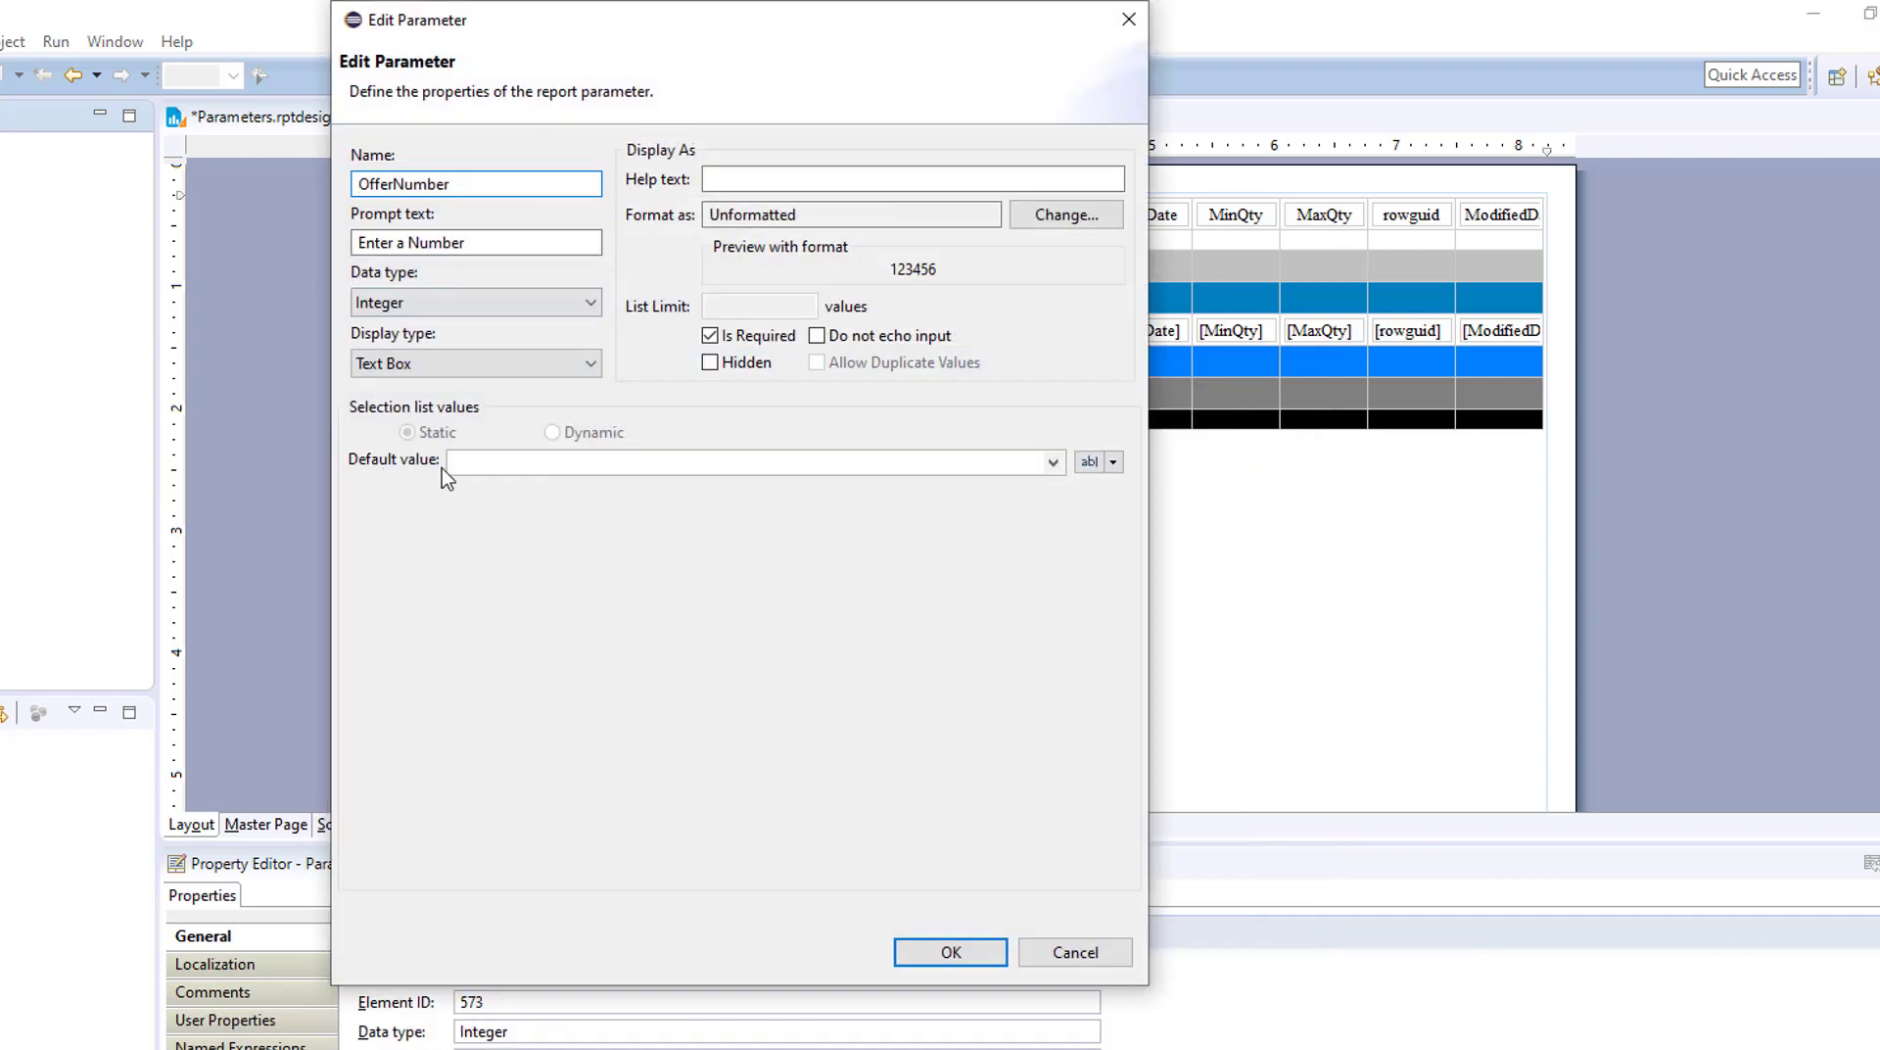
{"action": "left_click", "coordinate": [467, 463]}
{"action": "type", "text": "1"}
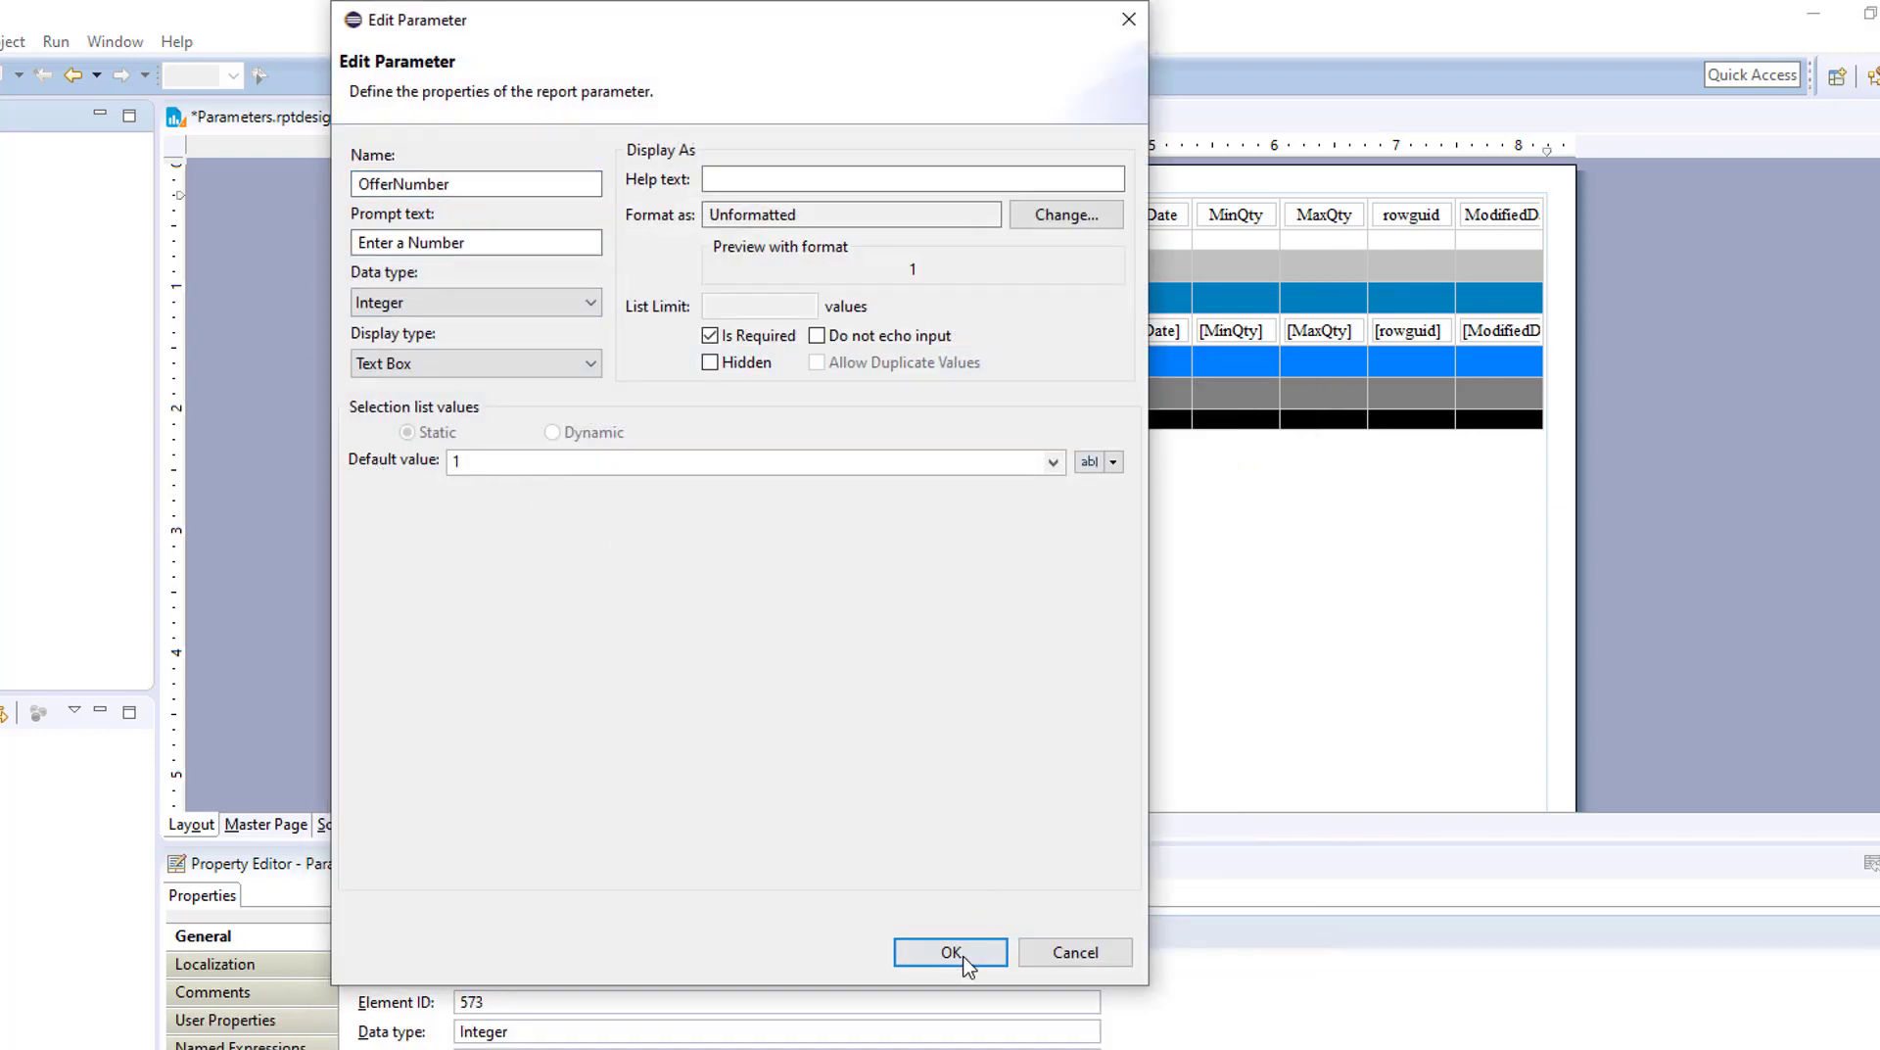
{"action": "left_click", "coordinate": [957, 953]}
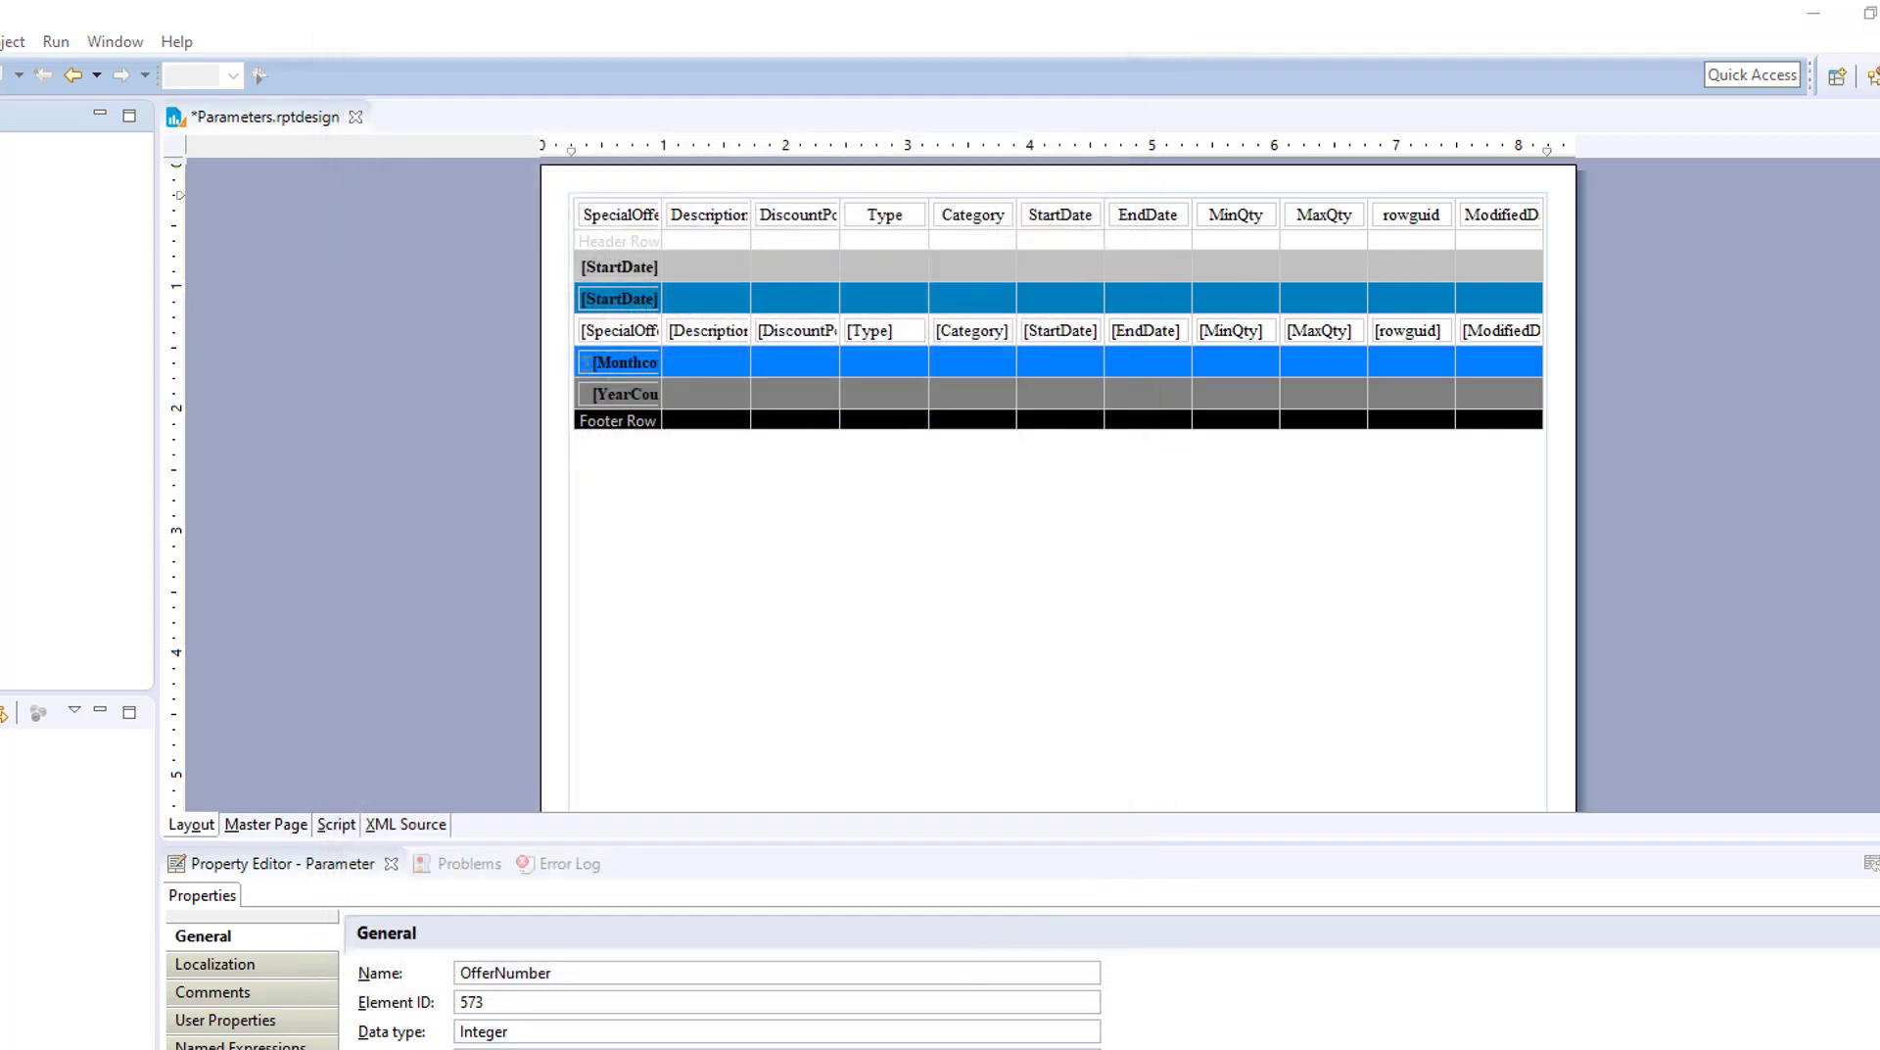
Preview the SpecialOffer data set's results using the default offer number, and accept the data set.
{"action": "left_click", "coordinate": [441, 621]}
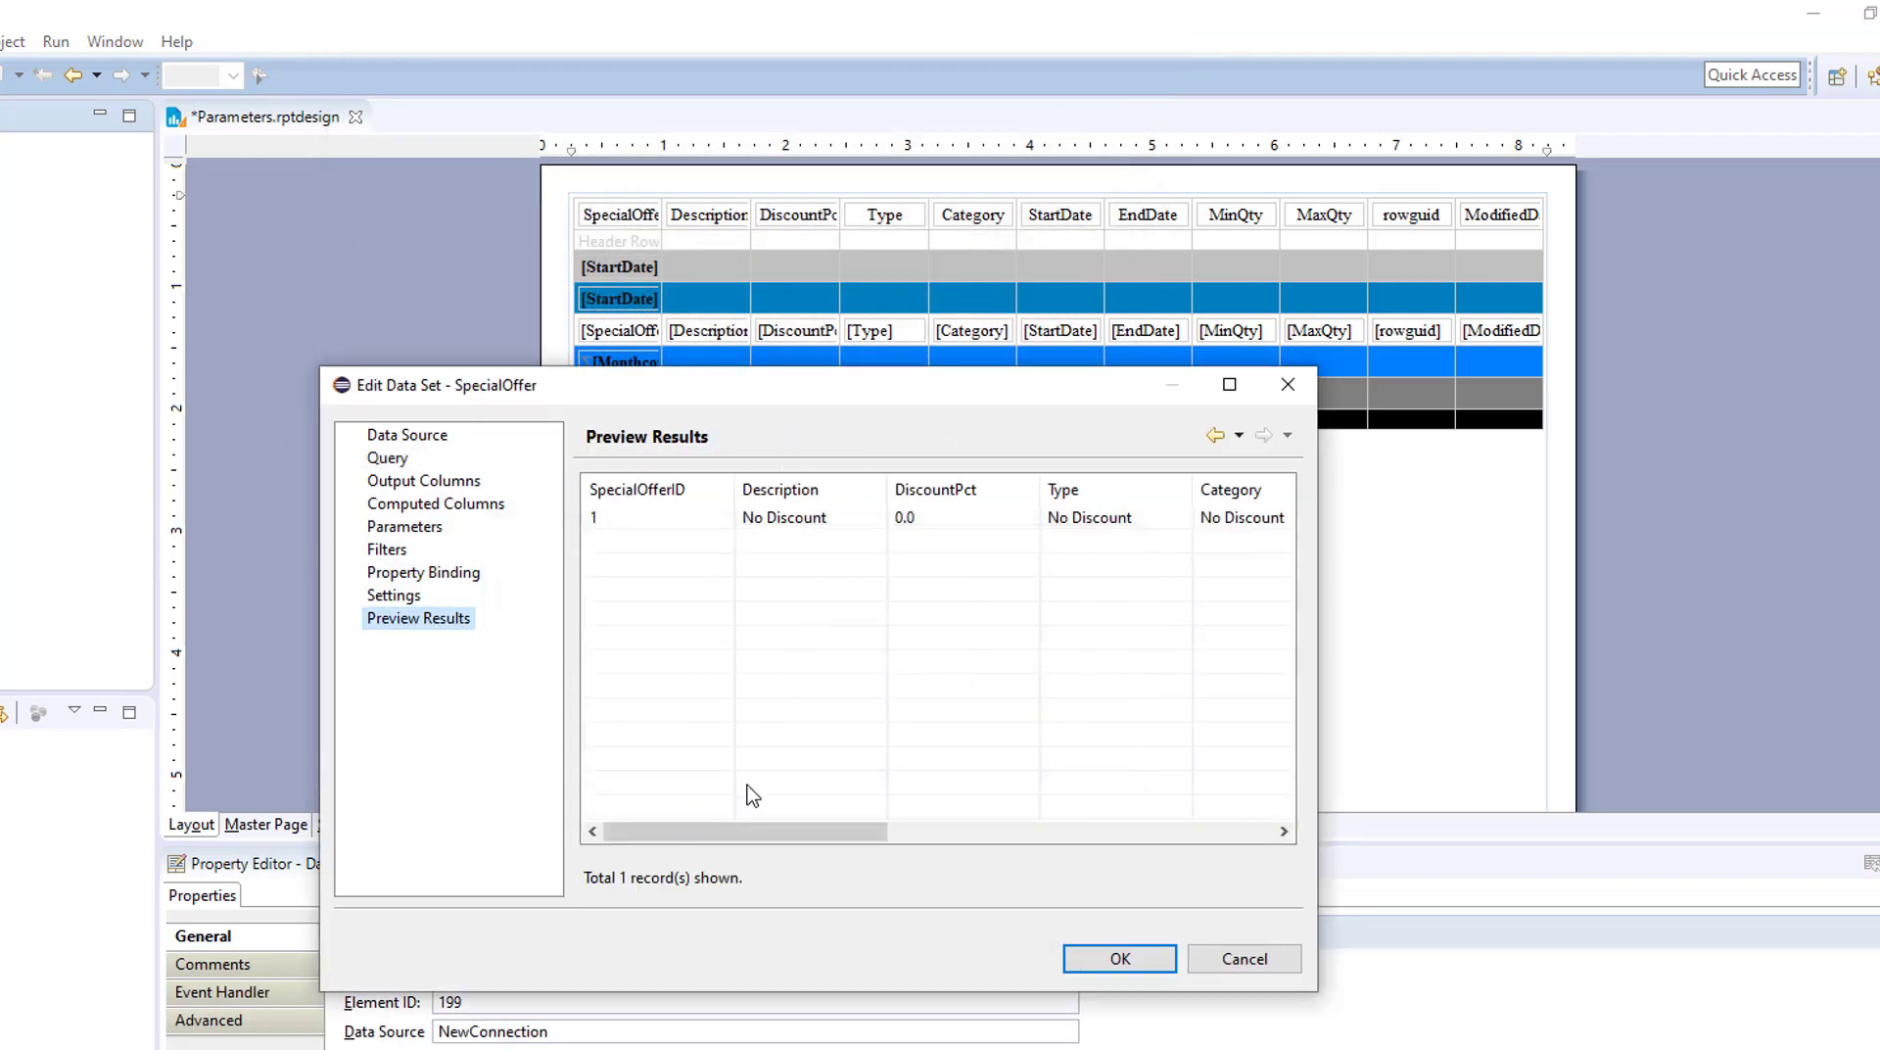
{"action": "left_click_drag", "start_coordinate": [767, 831], "coordinate": [495, 783]}
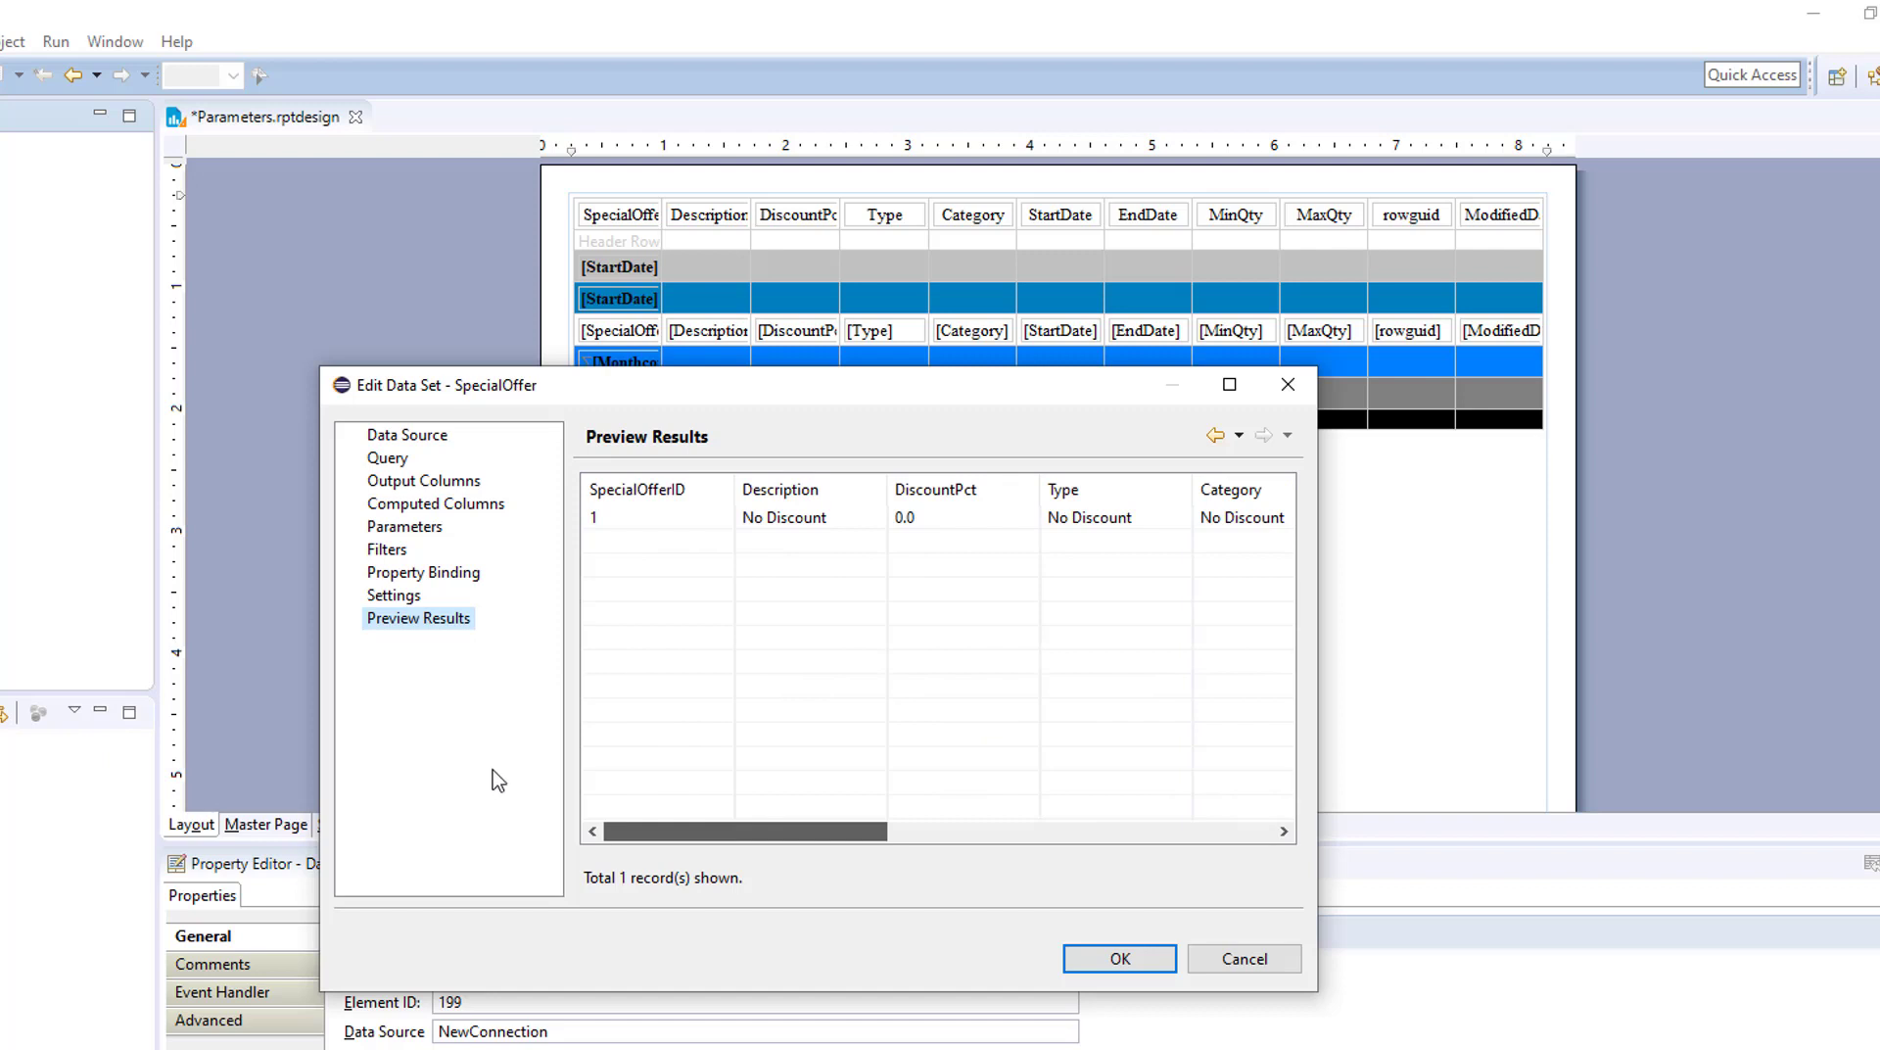
{"action": "left_click", "coordinate": [1126, 969]}
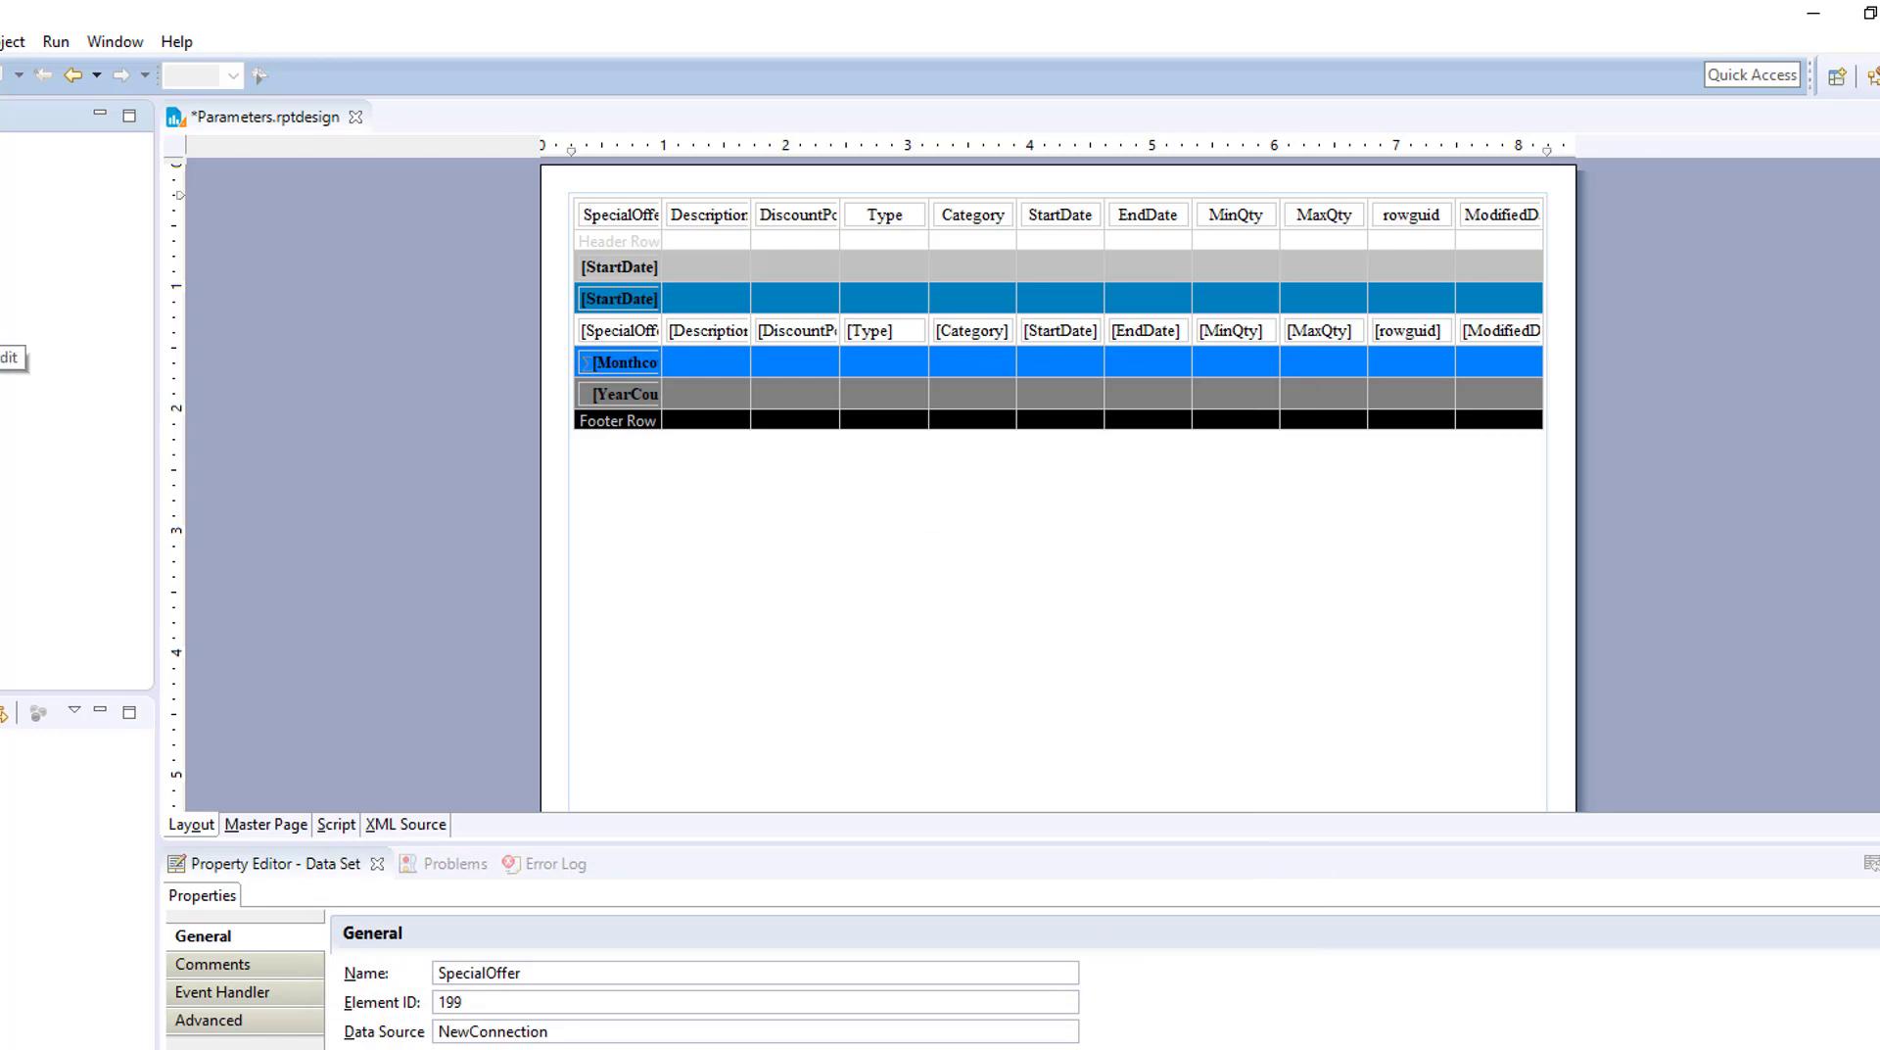
View the report in the web viewer with Customer, No Discount and Reseller selected and the number set to 3.
{"action": "left_click", "coordinate": [2, 74]}
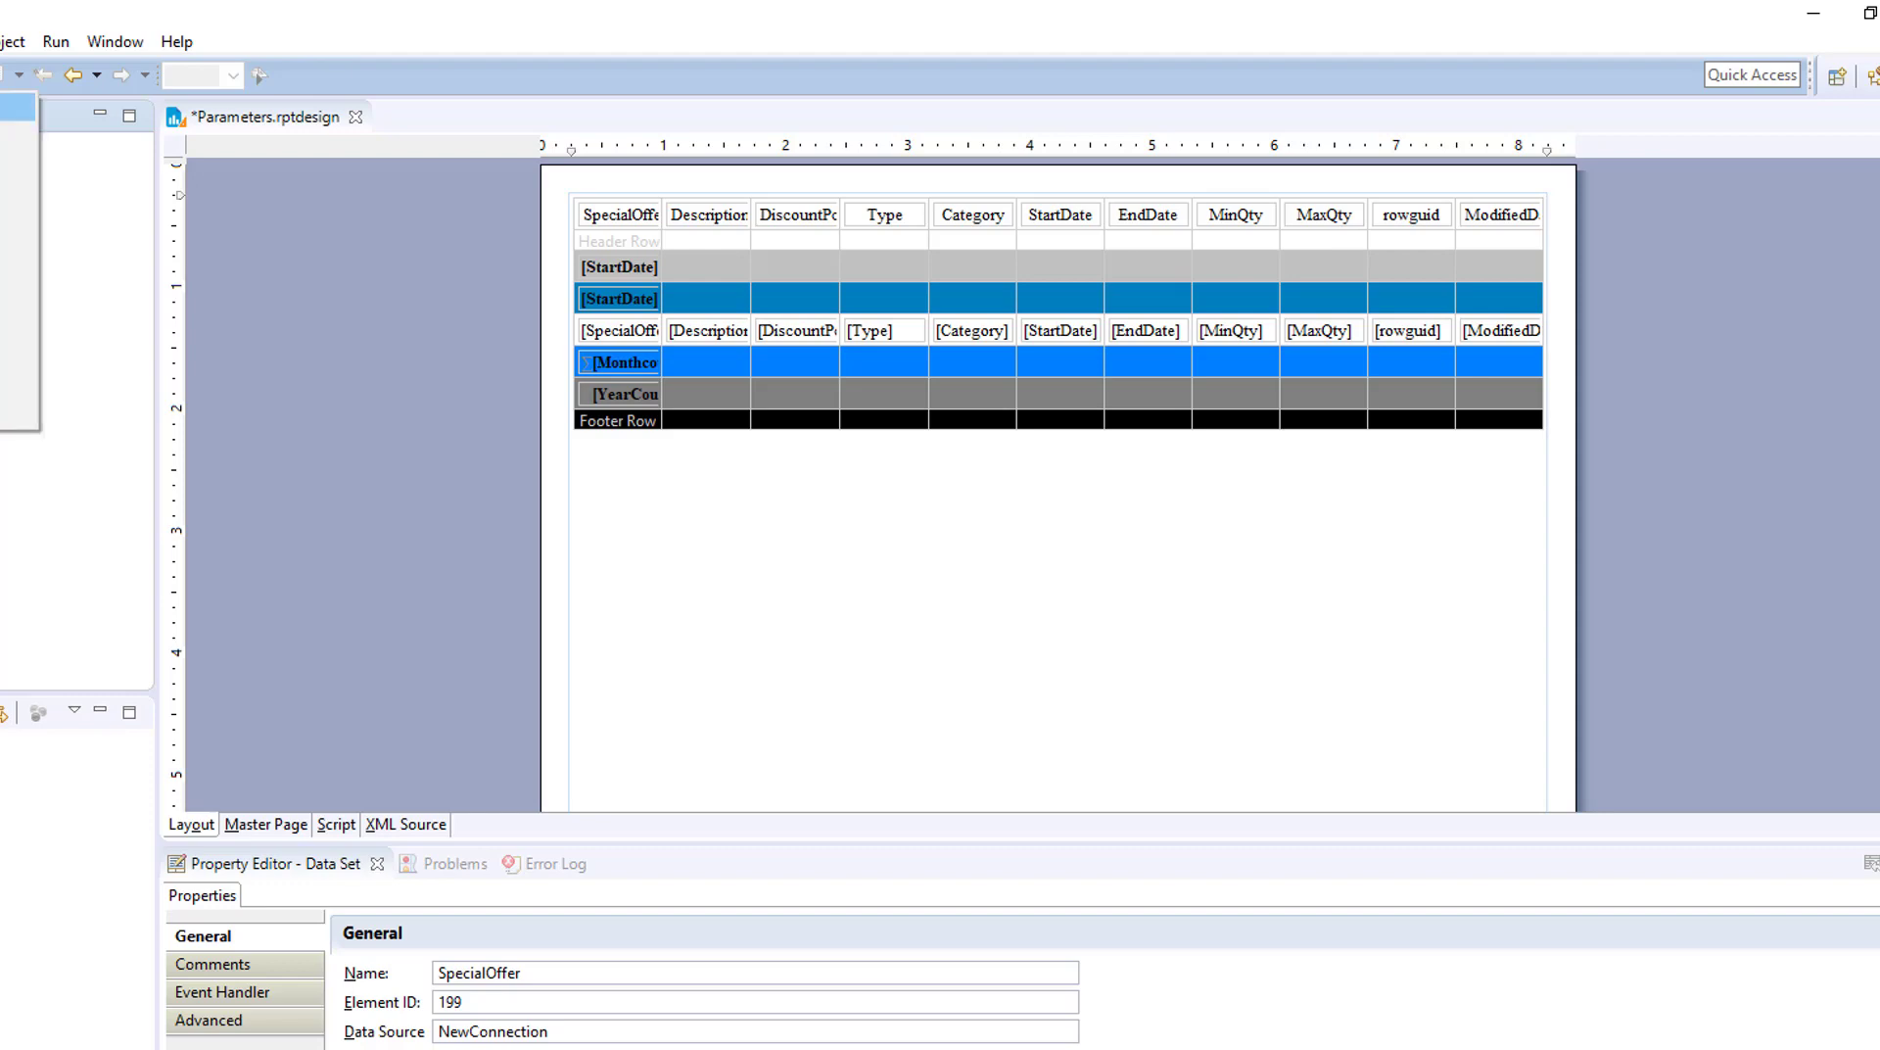
{"action": "left_click", "coordinate": [10, 107]}
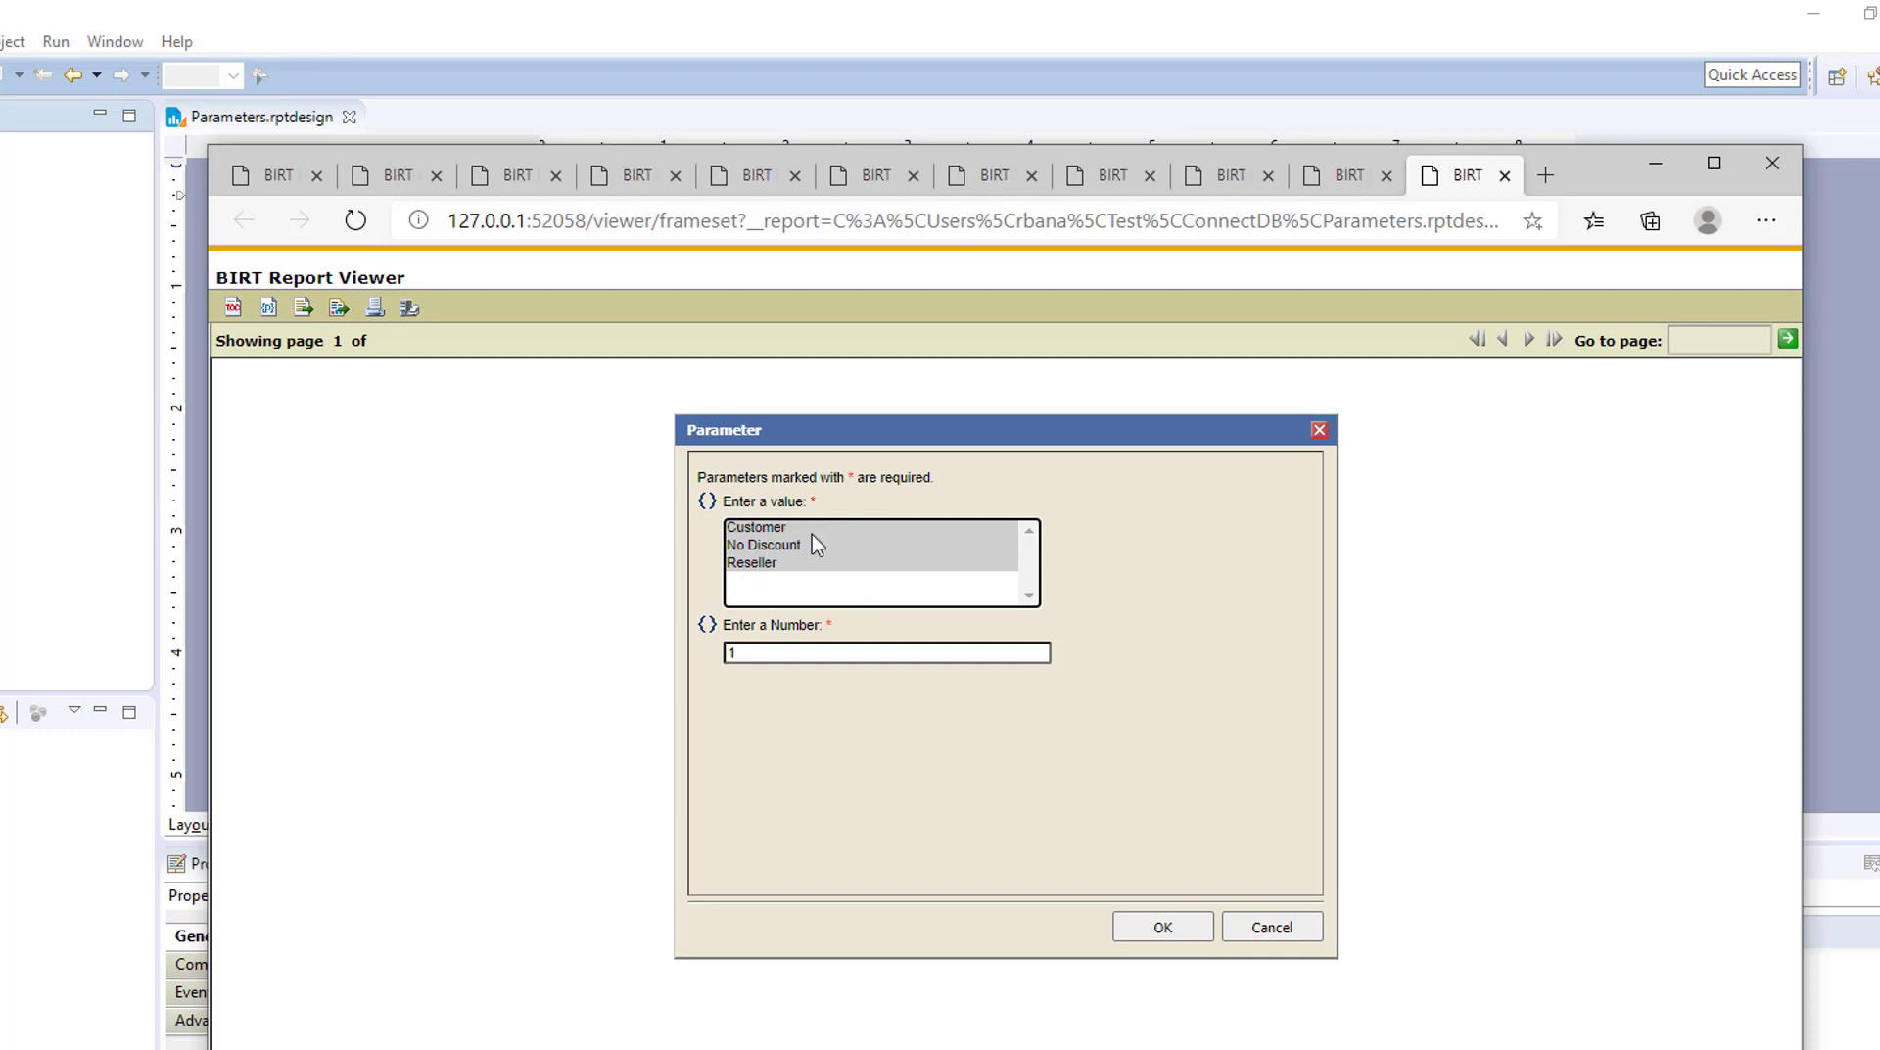
{"action": "left_click", "coordinate": [776, 660]}
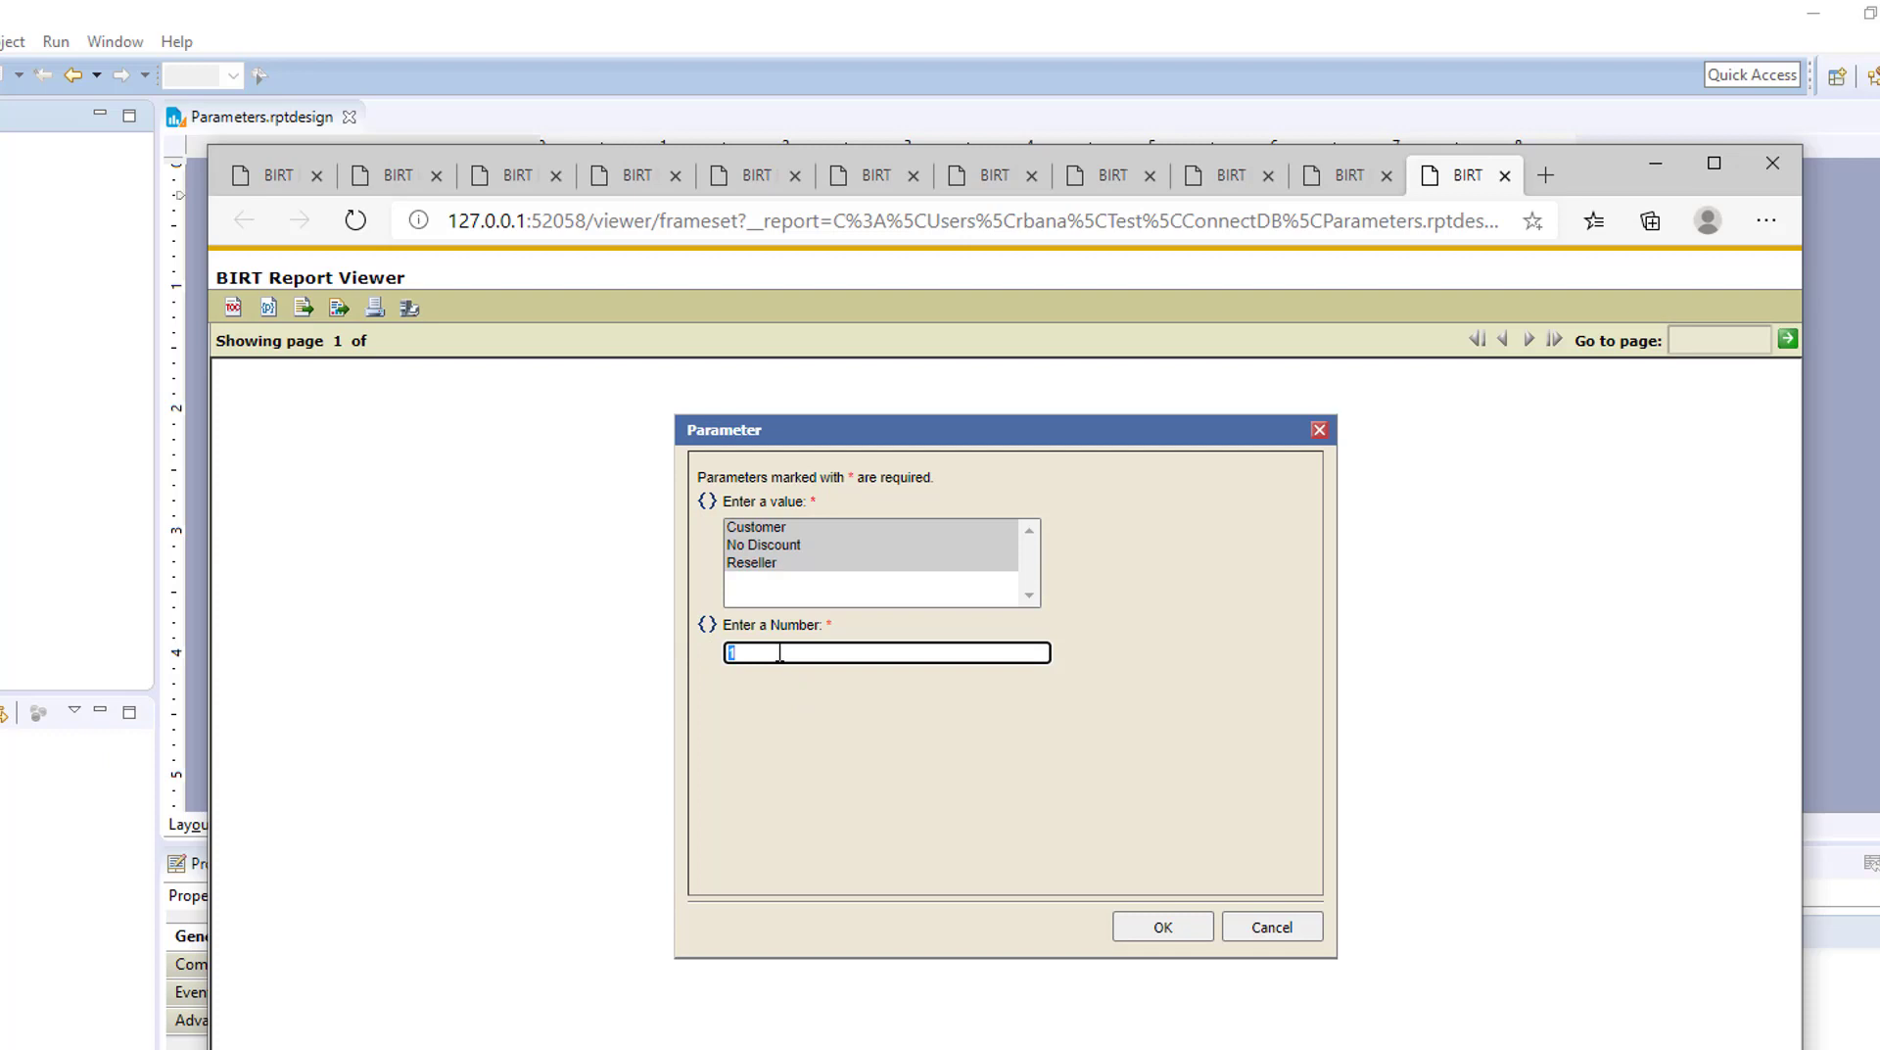
{"action": "left_click", "coordinate": [1162, 926]}
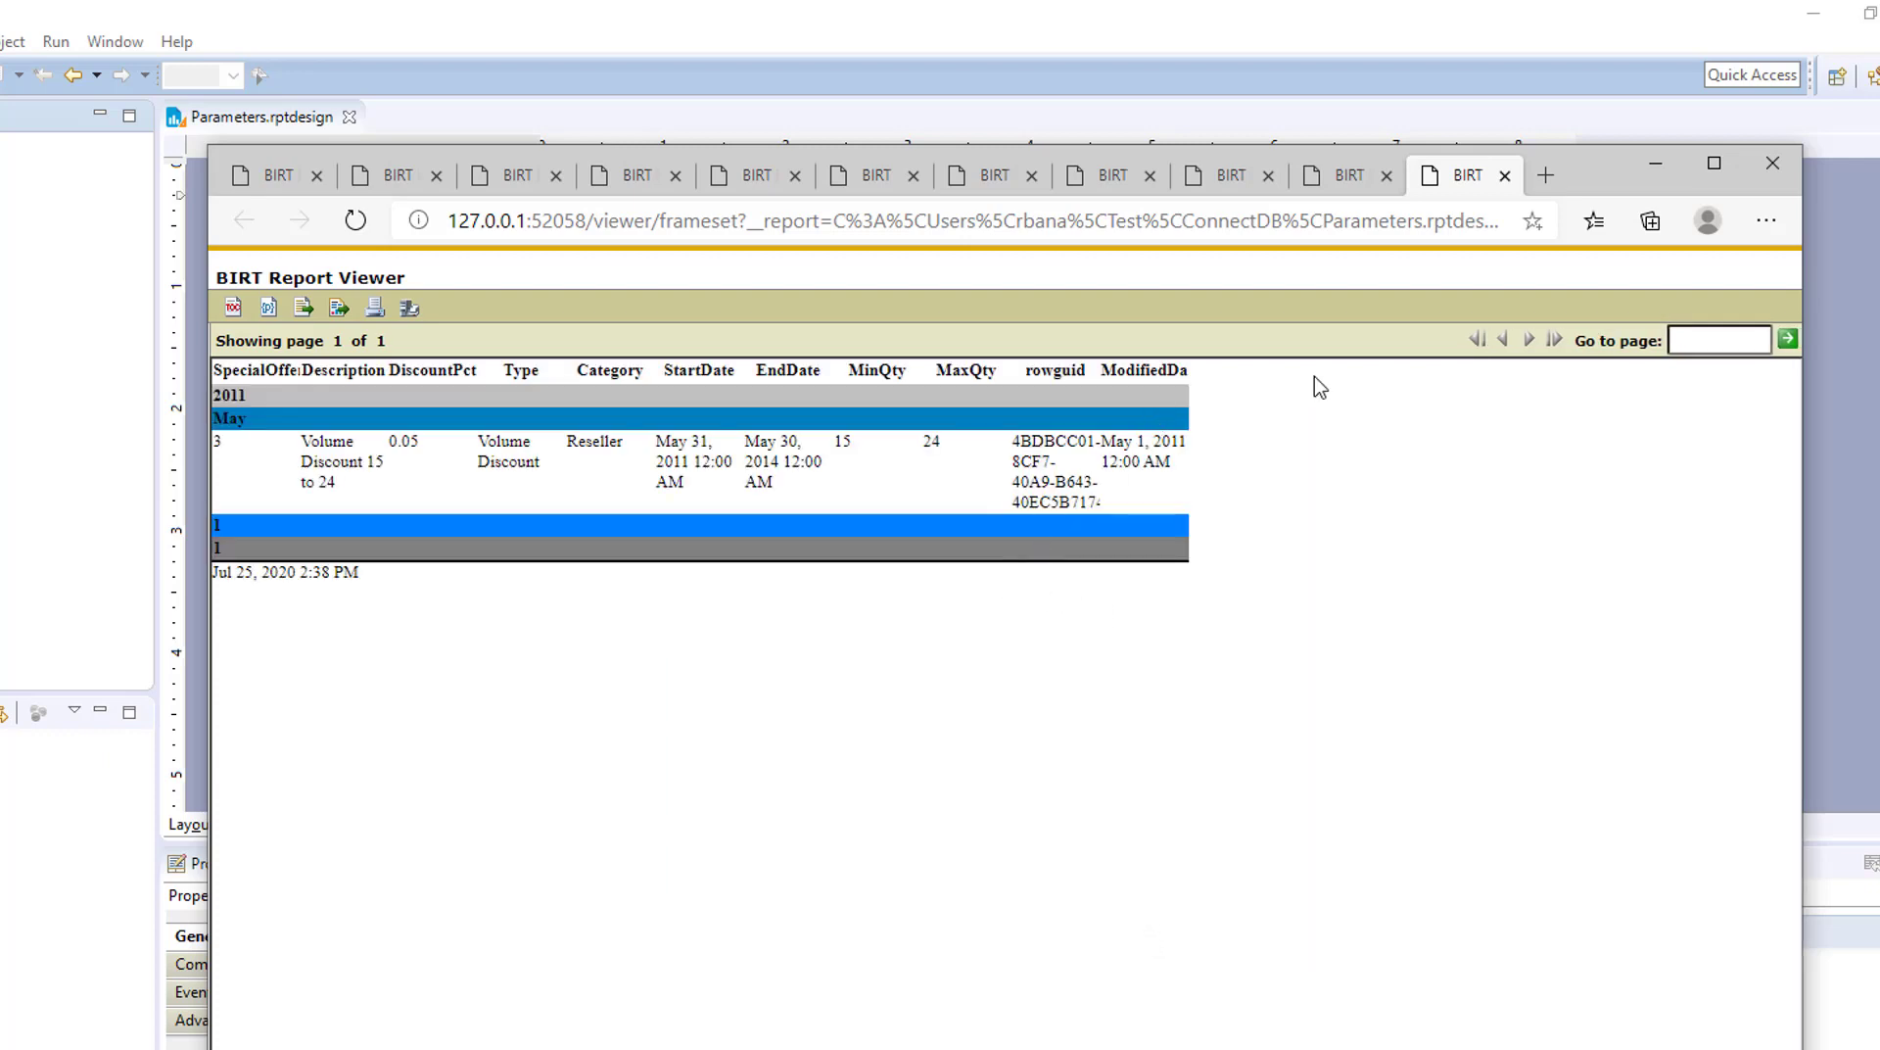
Rerun the report in the viewer with the number parameter set to 6.
{"action": "left_click", "coordinate": [268, 309]}
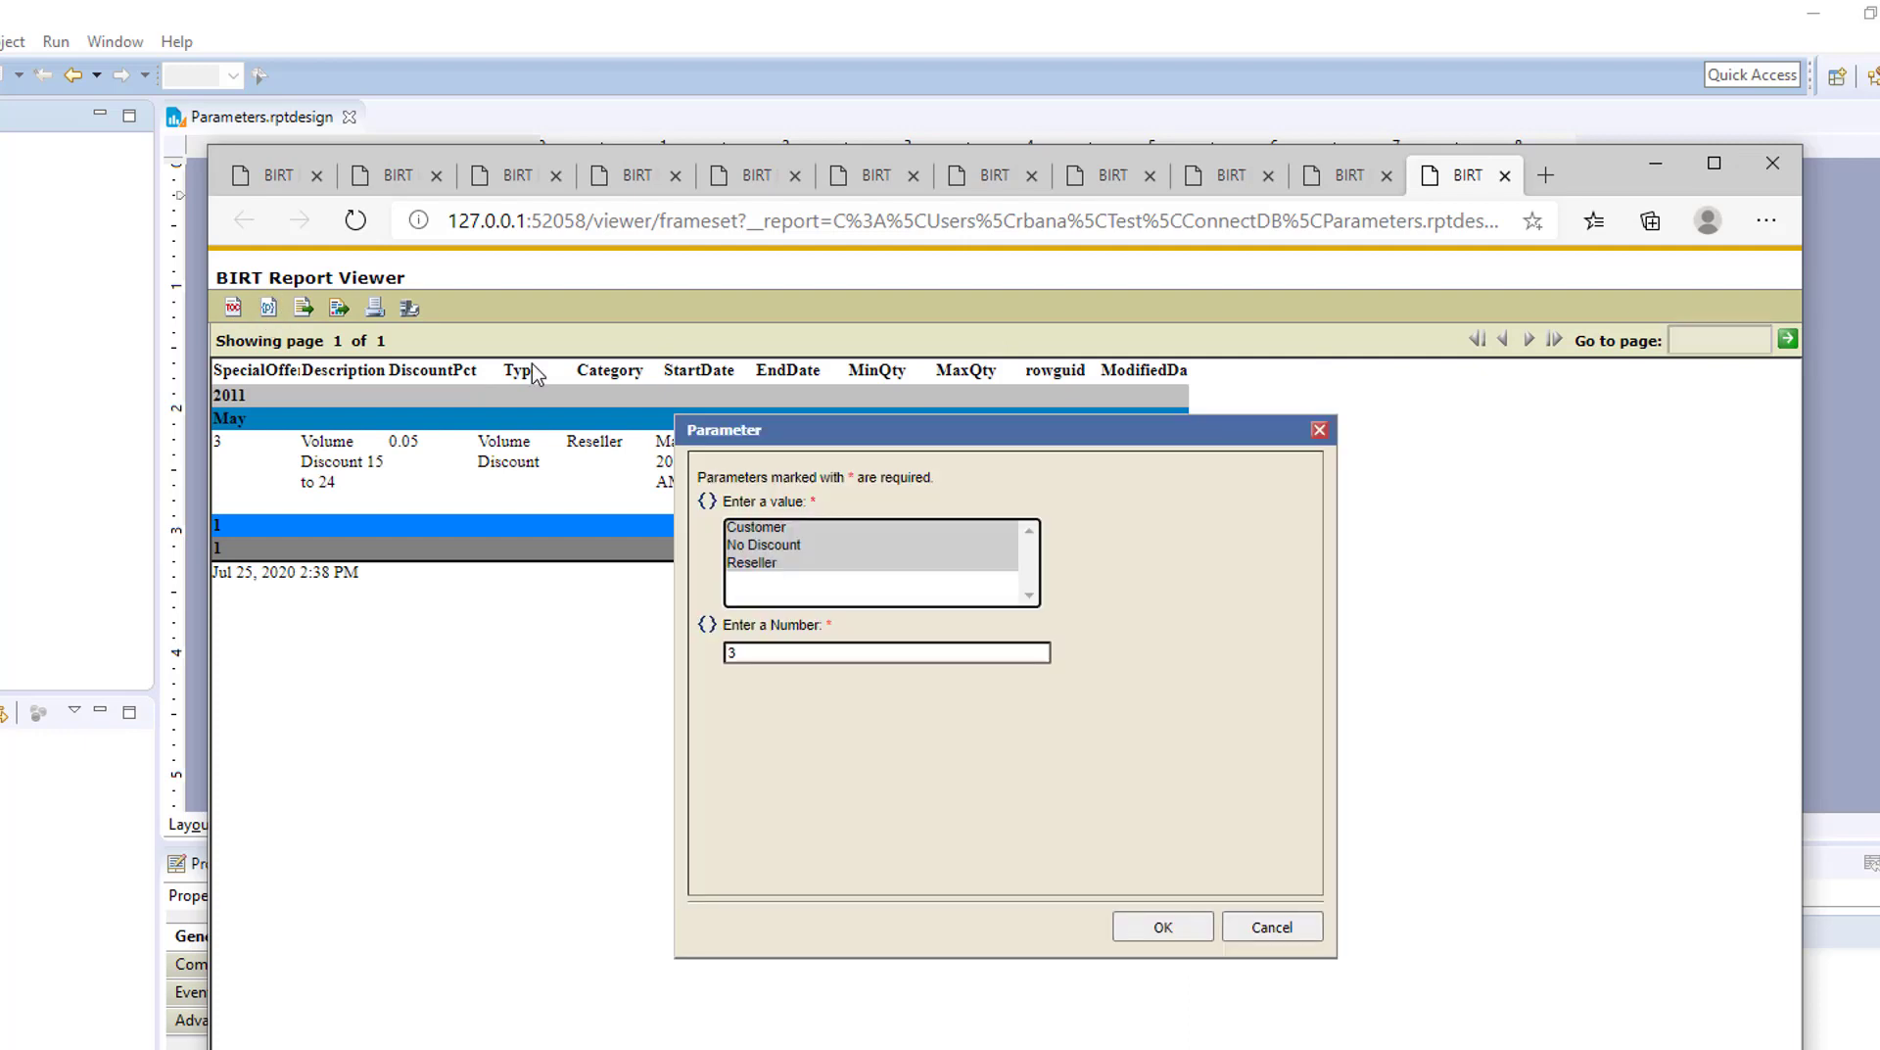
{"action": "left_click", "coordinate": [840, 658]}
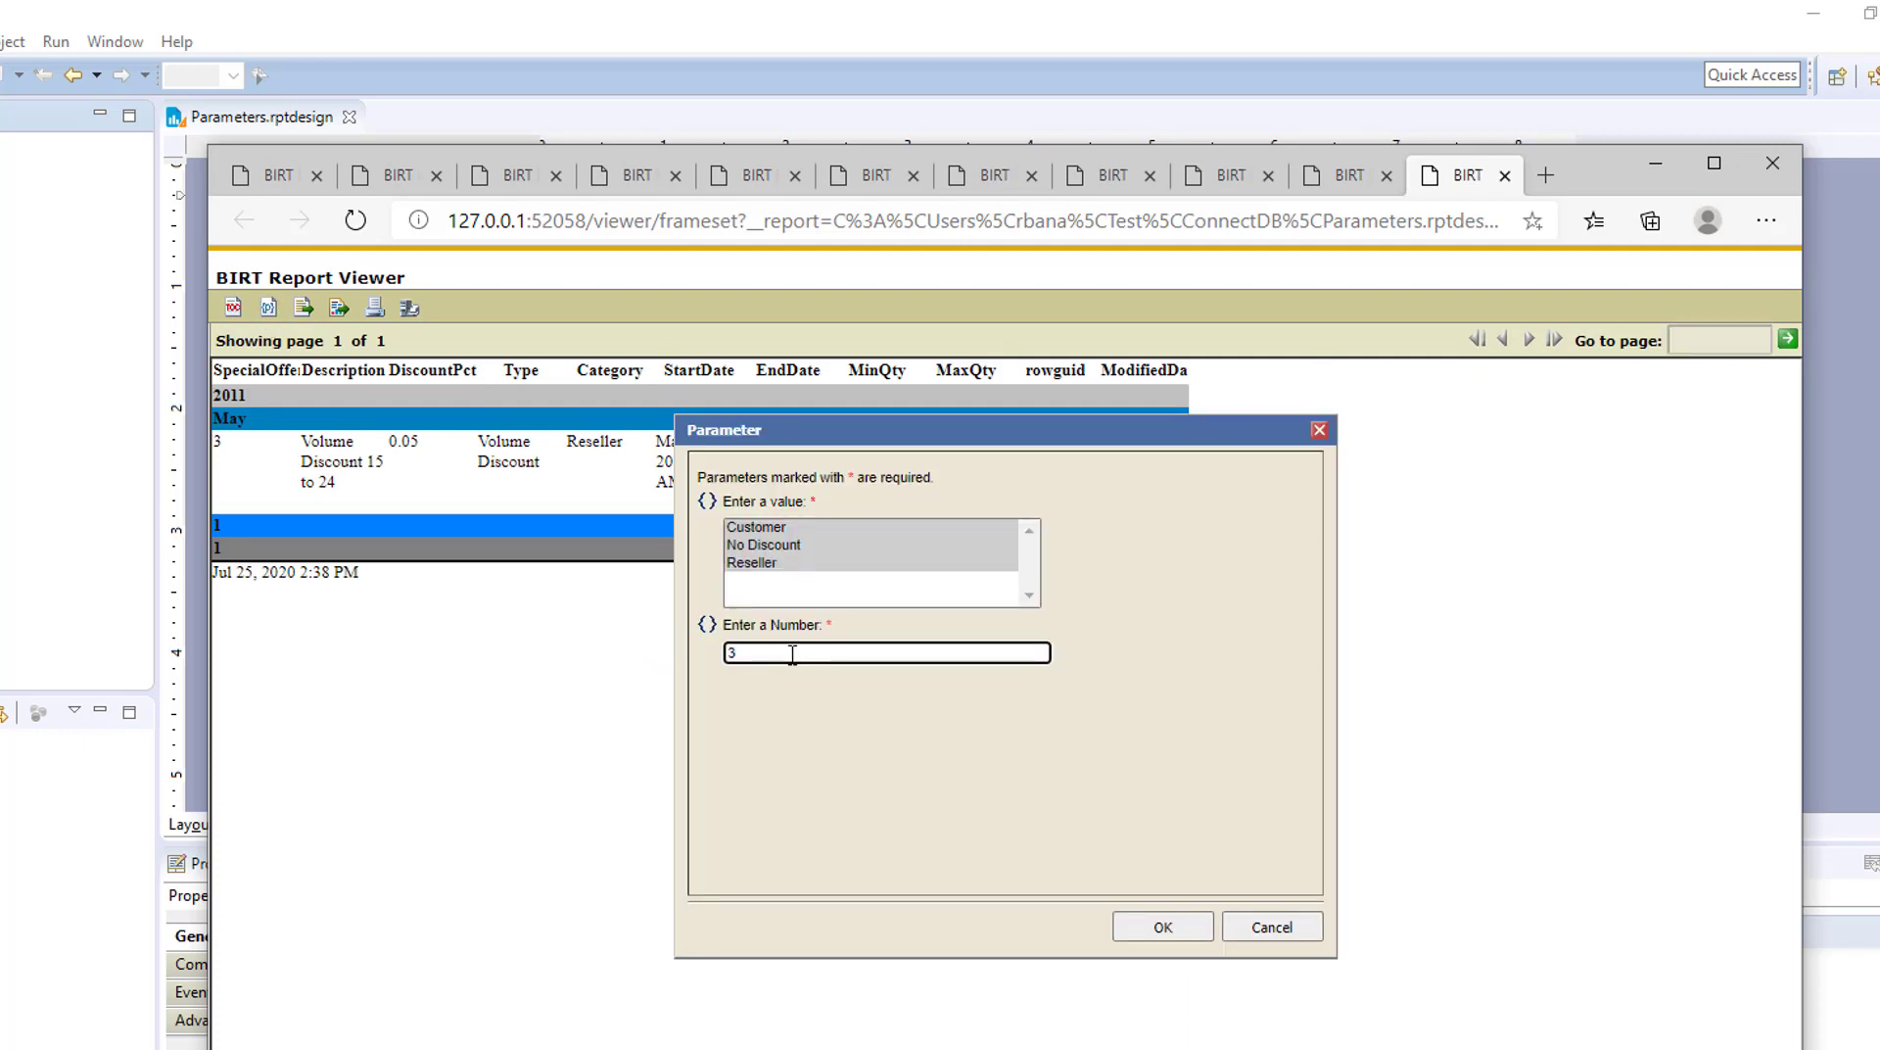
{"action": "type", "text": "6"}
{"action": "left_click", "coordinate": [1182, 927]}
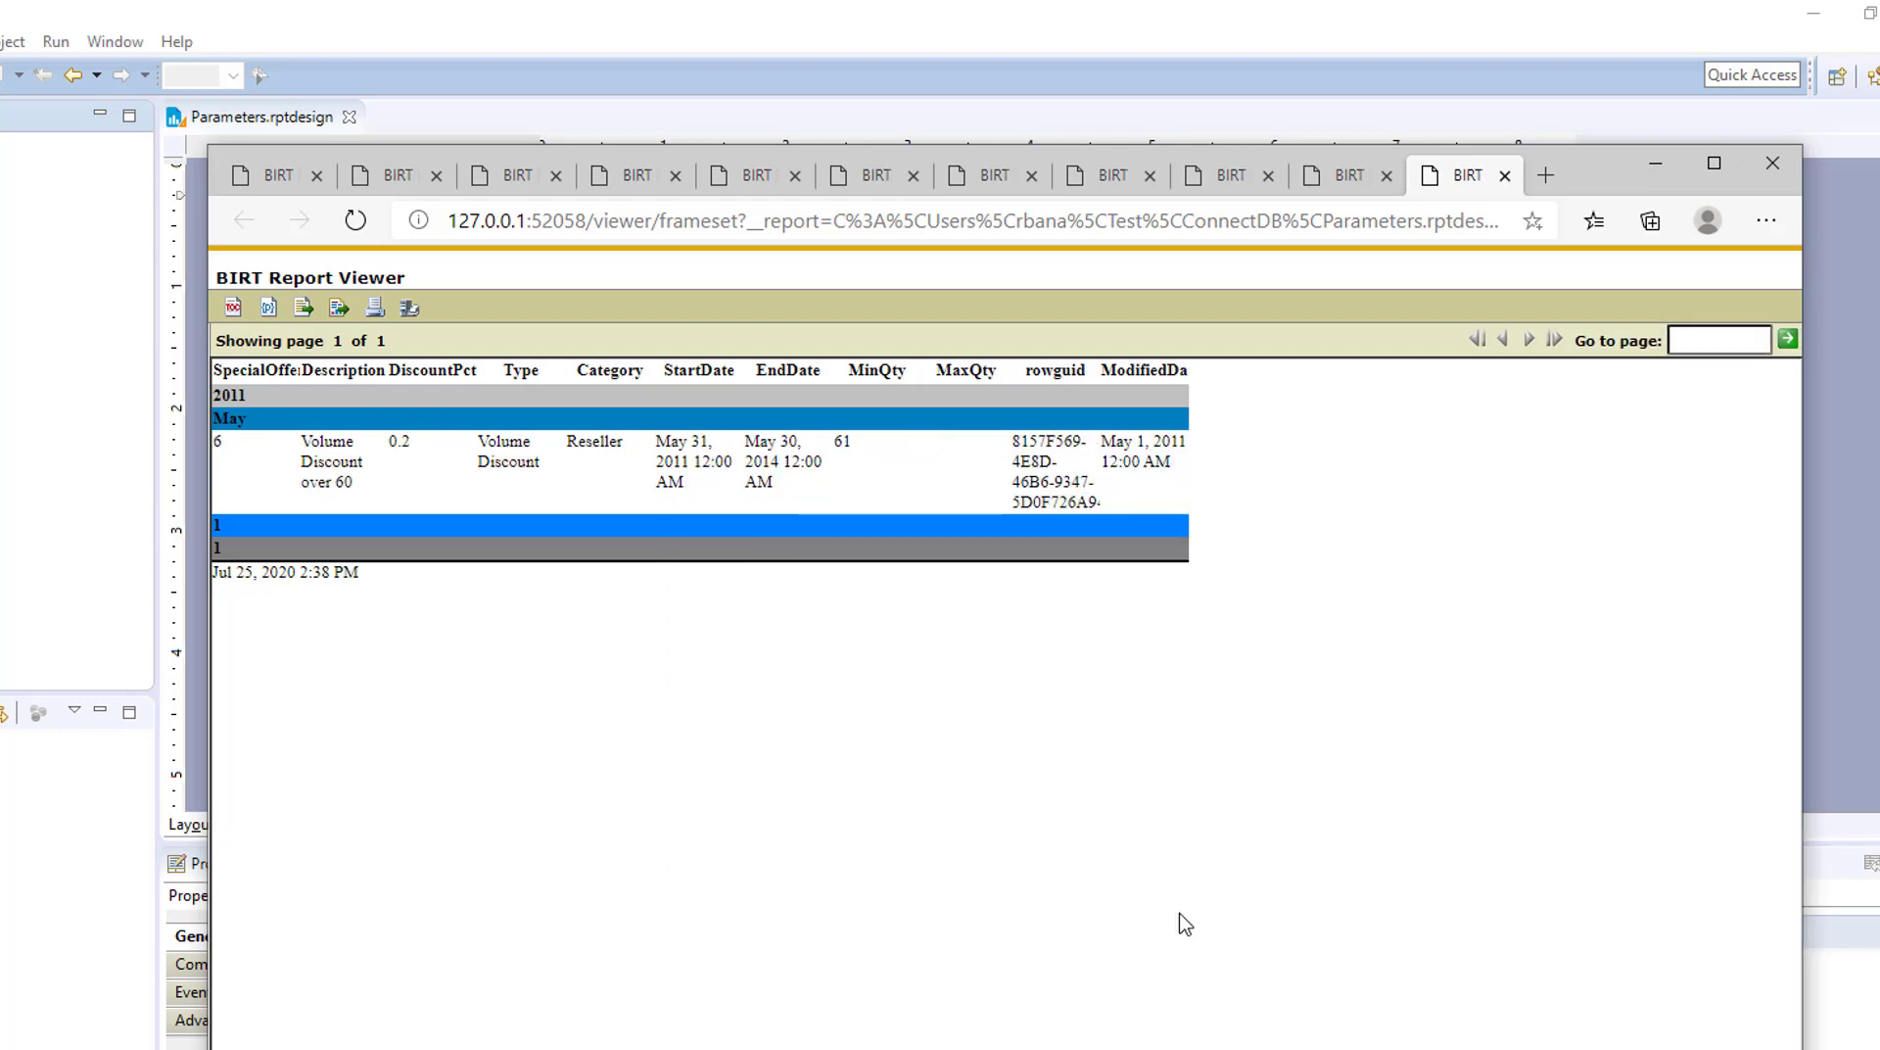
Rerun the report in the viewer with the number parameter set to 66.
{"action": "left_click", "coordinate": [267, 307]}
{"action": "left_click", "coordinate": [793, 651]}
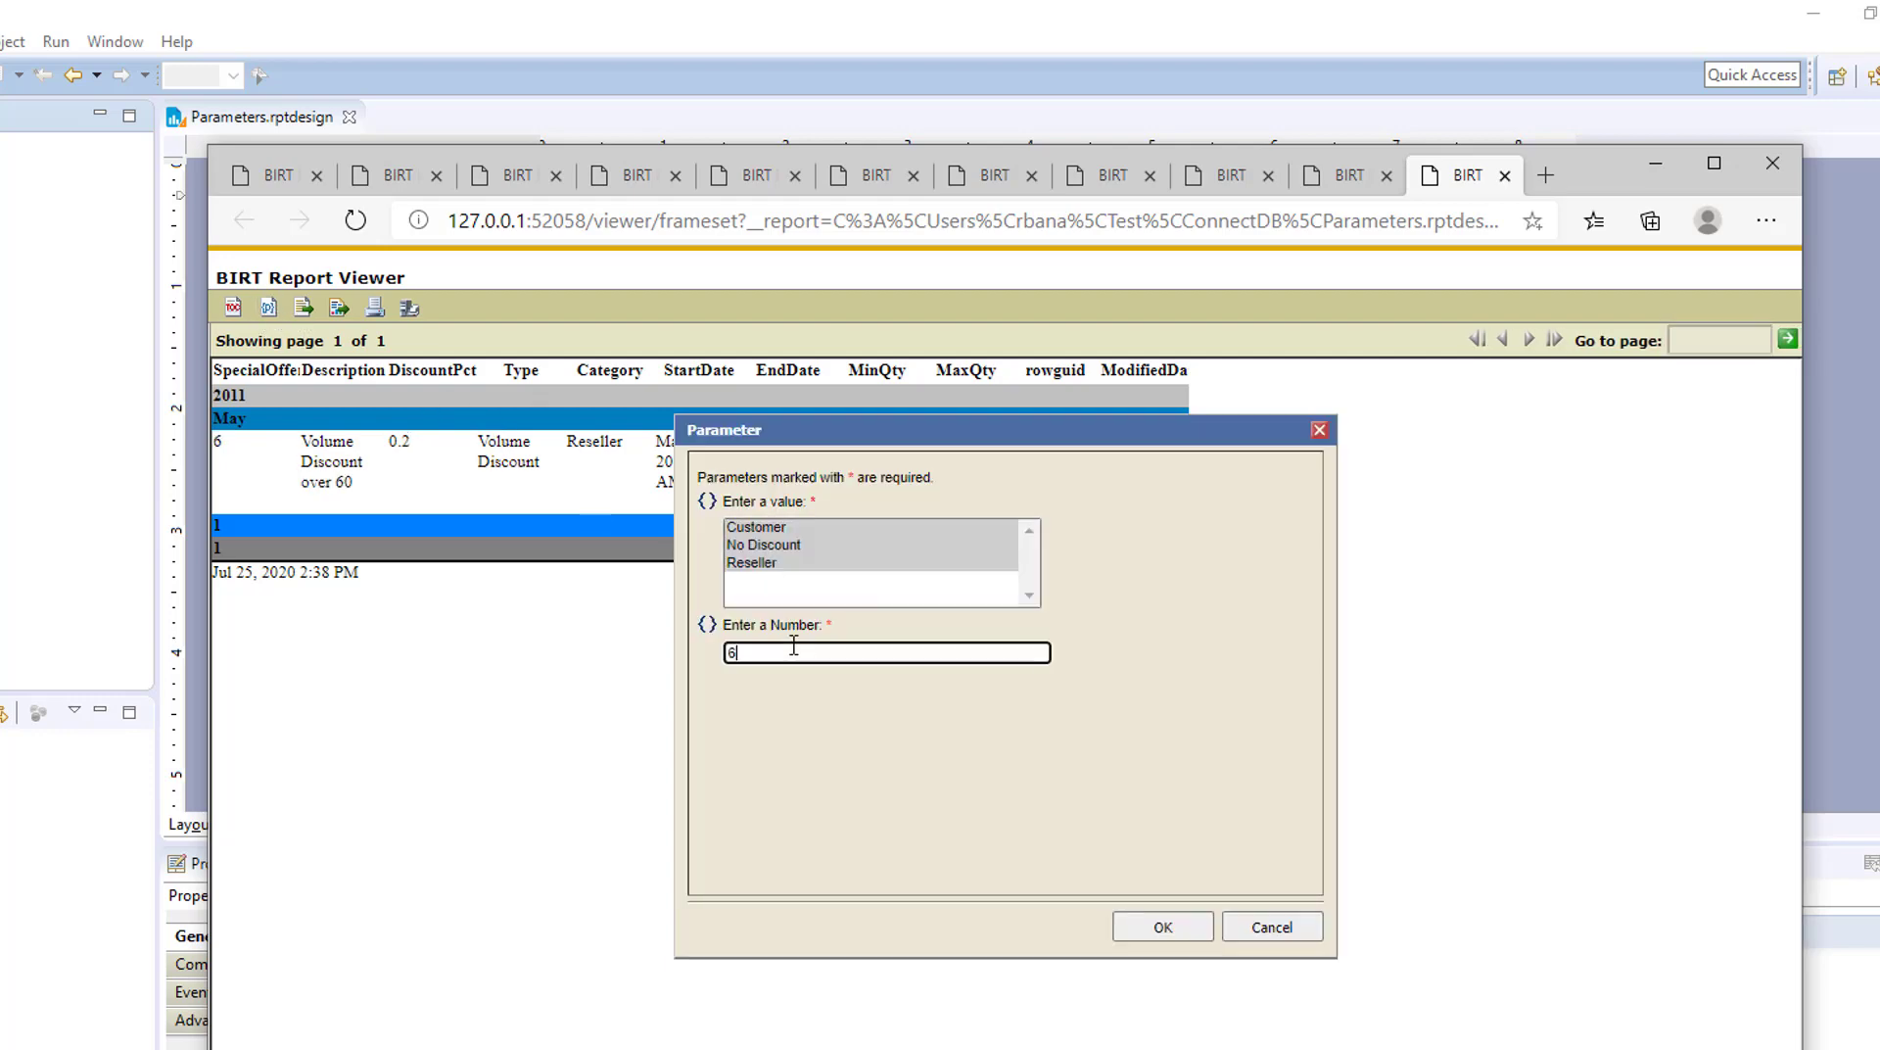
{"action": "type", "text": "6"}
{"action": "left_click", "coordinate": [1164, 927]}
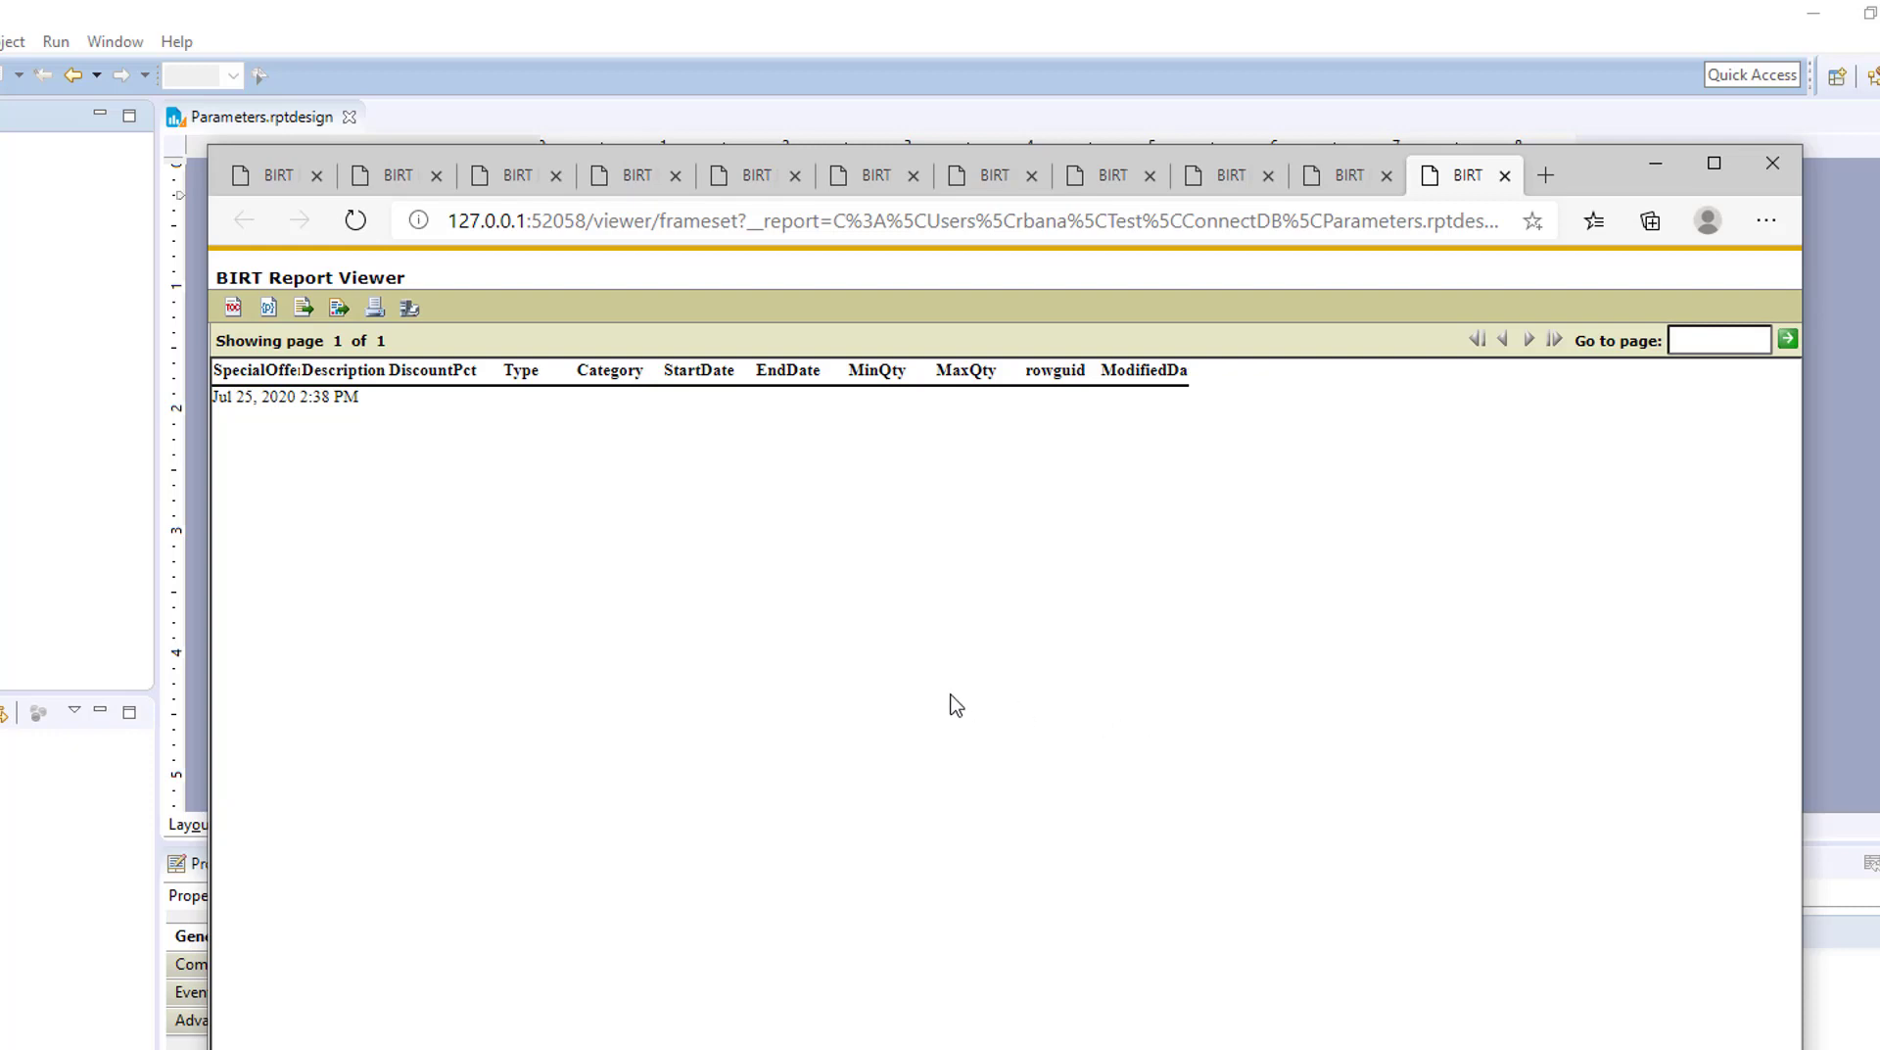
{"action": "left_click", "coordinate": [268, 308]}
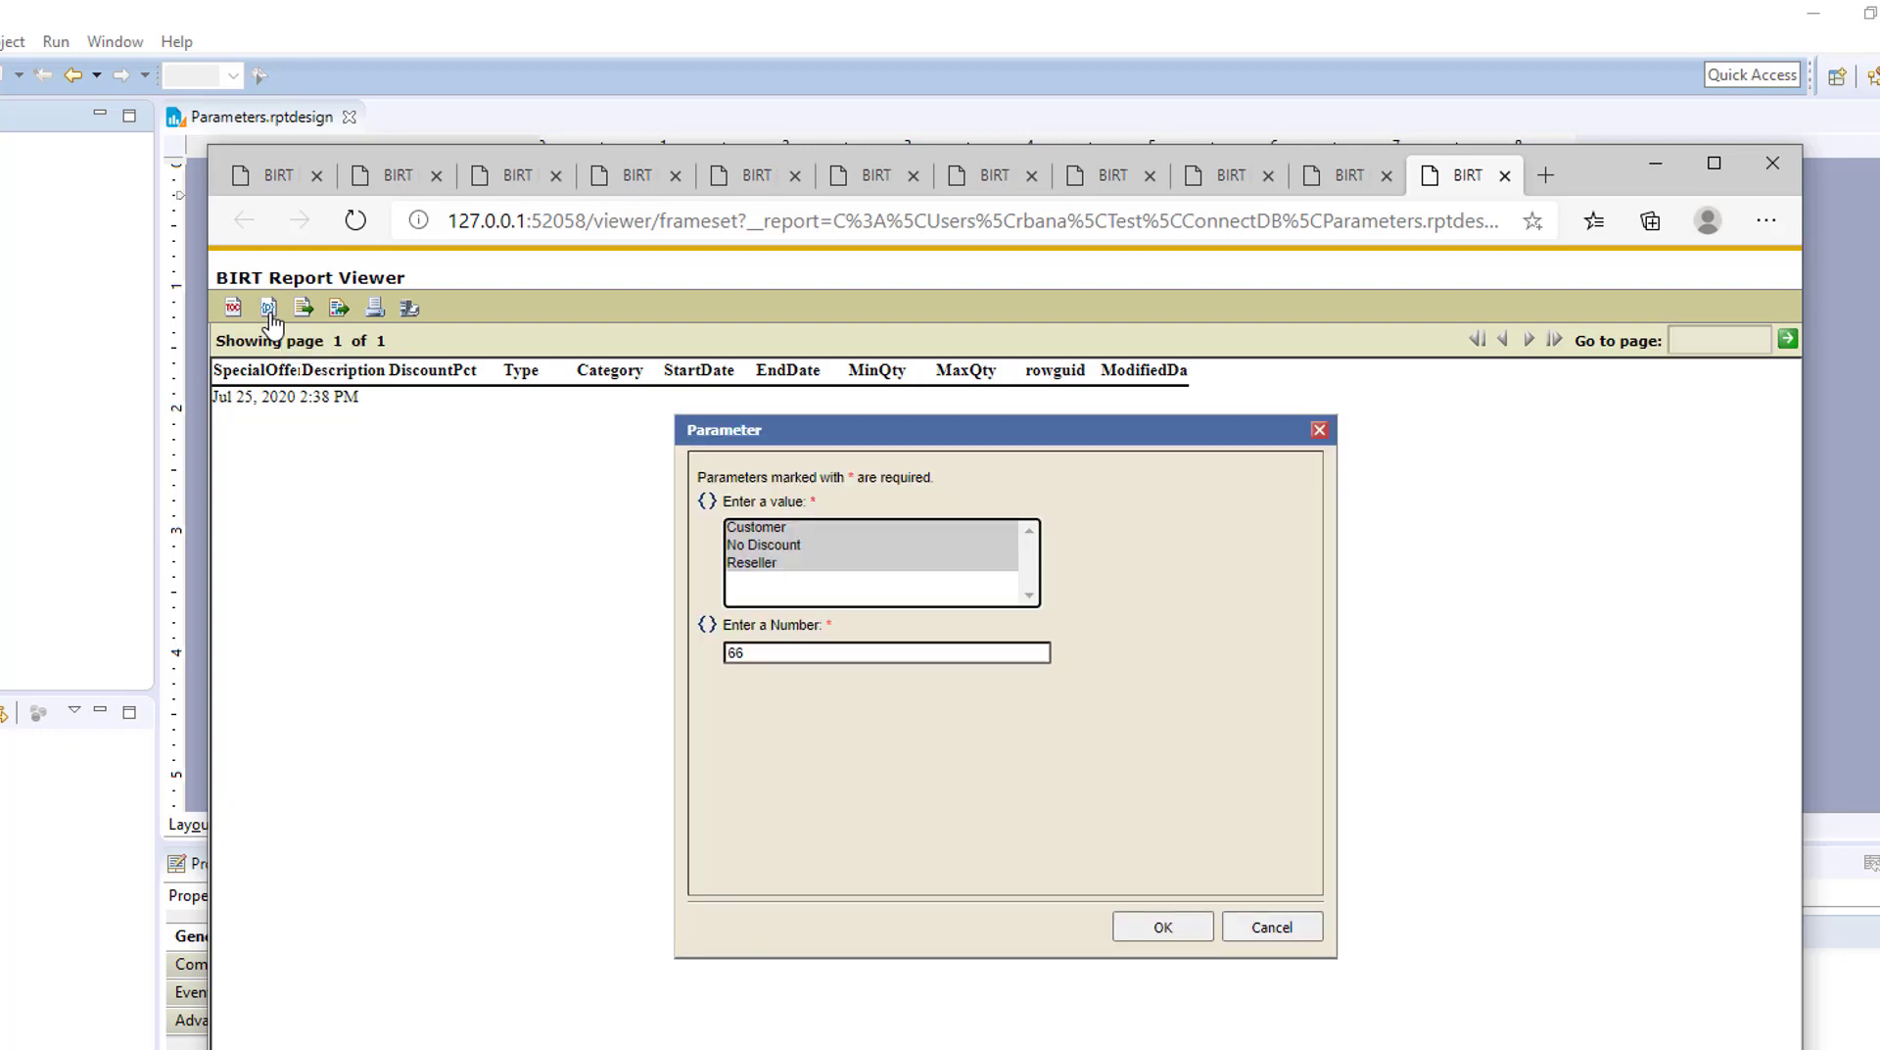
{"action": "left_click", "coordinate": [736, 653]}
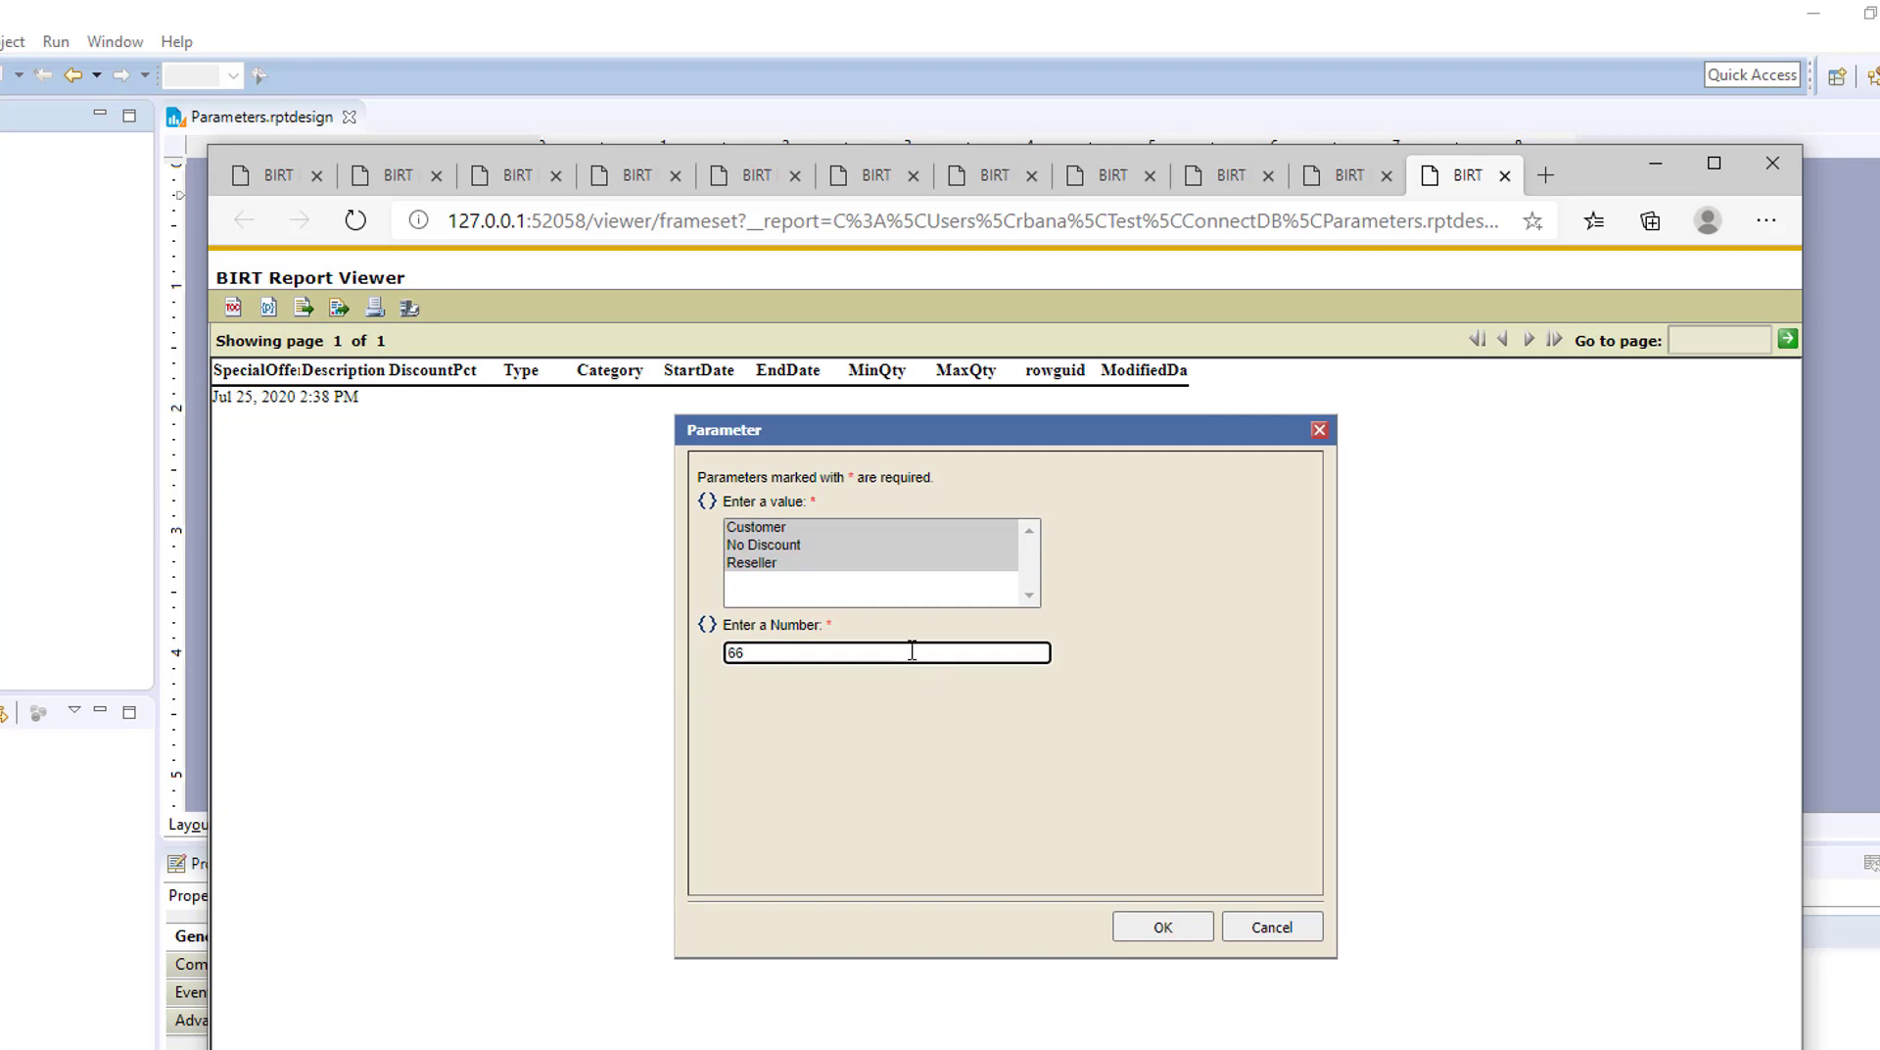
{"action": "key", "text": "BackSpace"}
{"action": "key", "text": "BackSpace"}
{"action": "left_click", "coordinate": [1319, 430]}
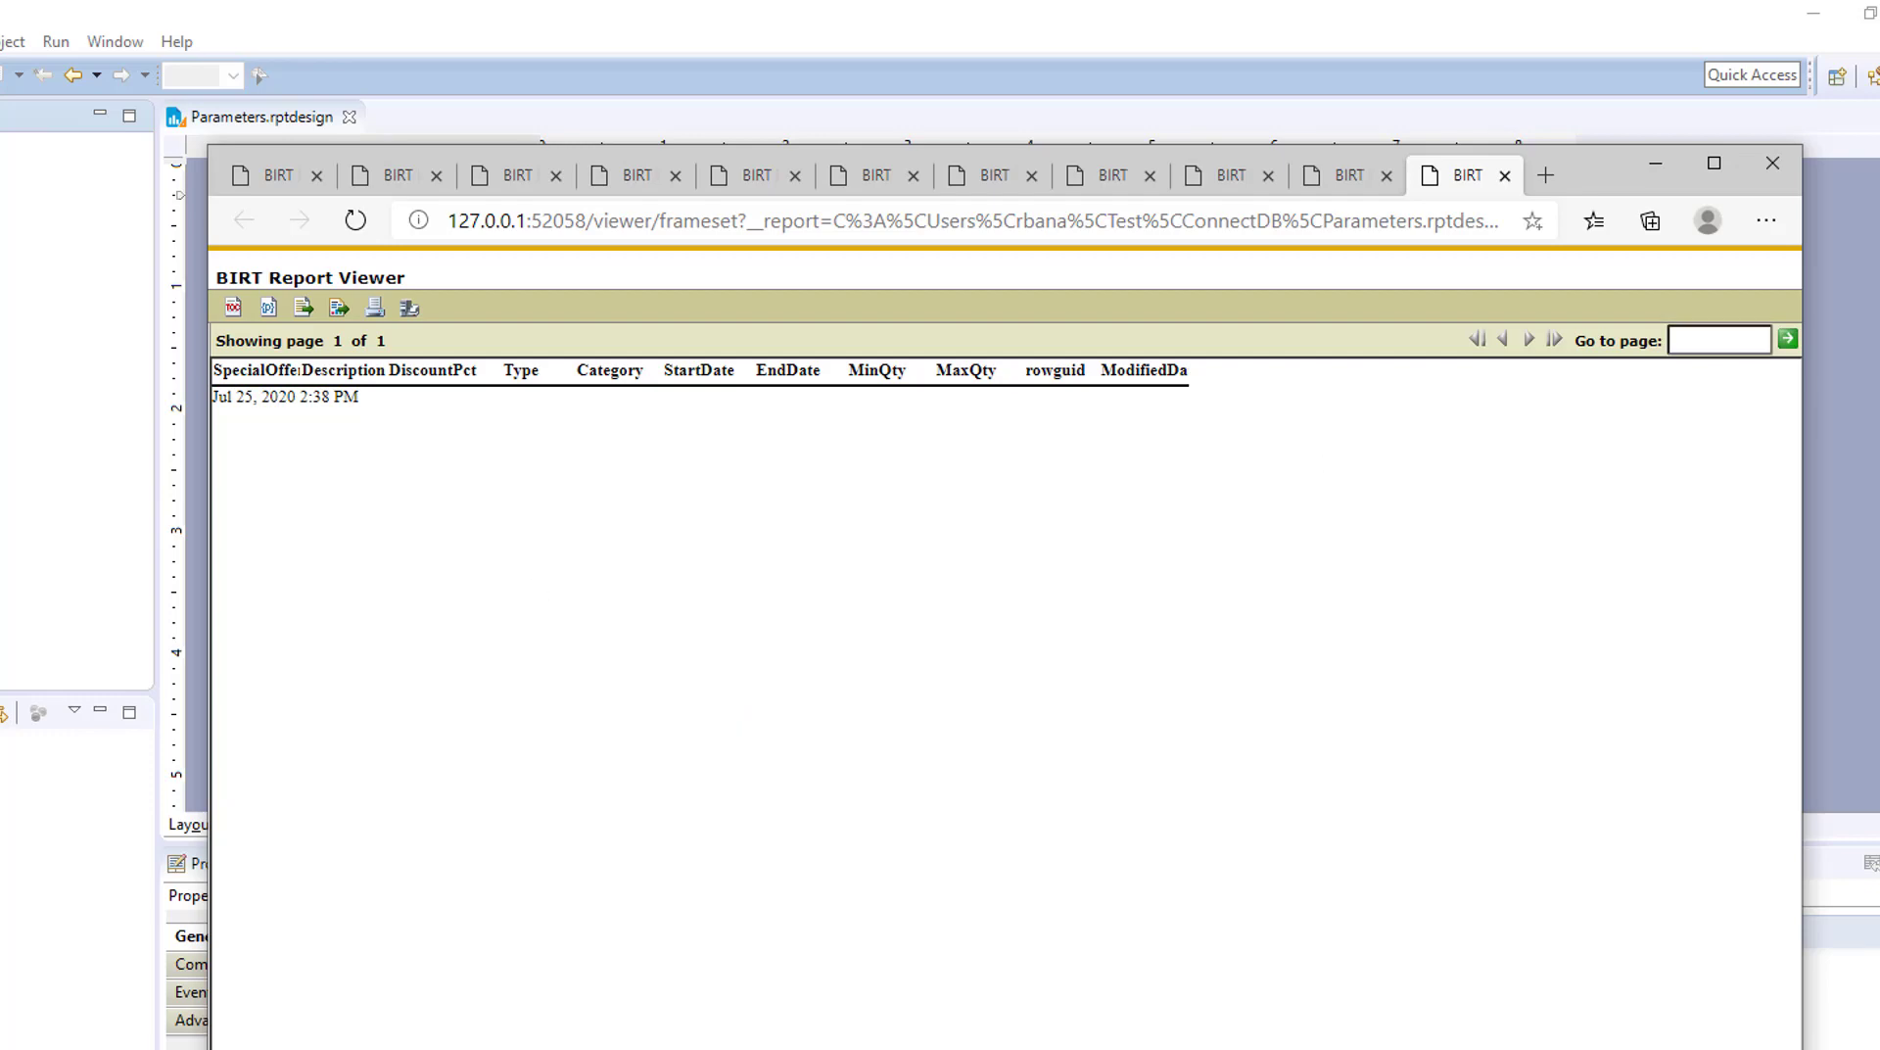
Close the report viewer and select the OfferNumber report parameter in the report design.
{"action": "left_click", "coordinate": [1779, 178]}
{"action": "left_click", "coordinate": [2, 284]}
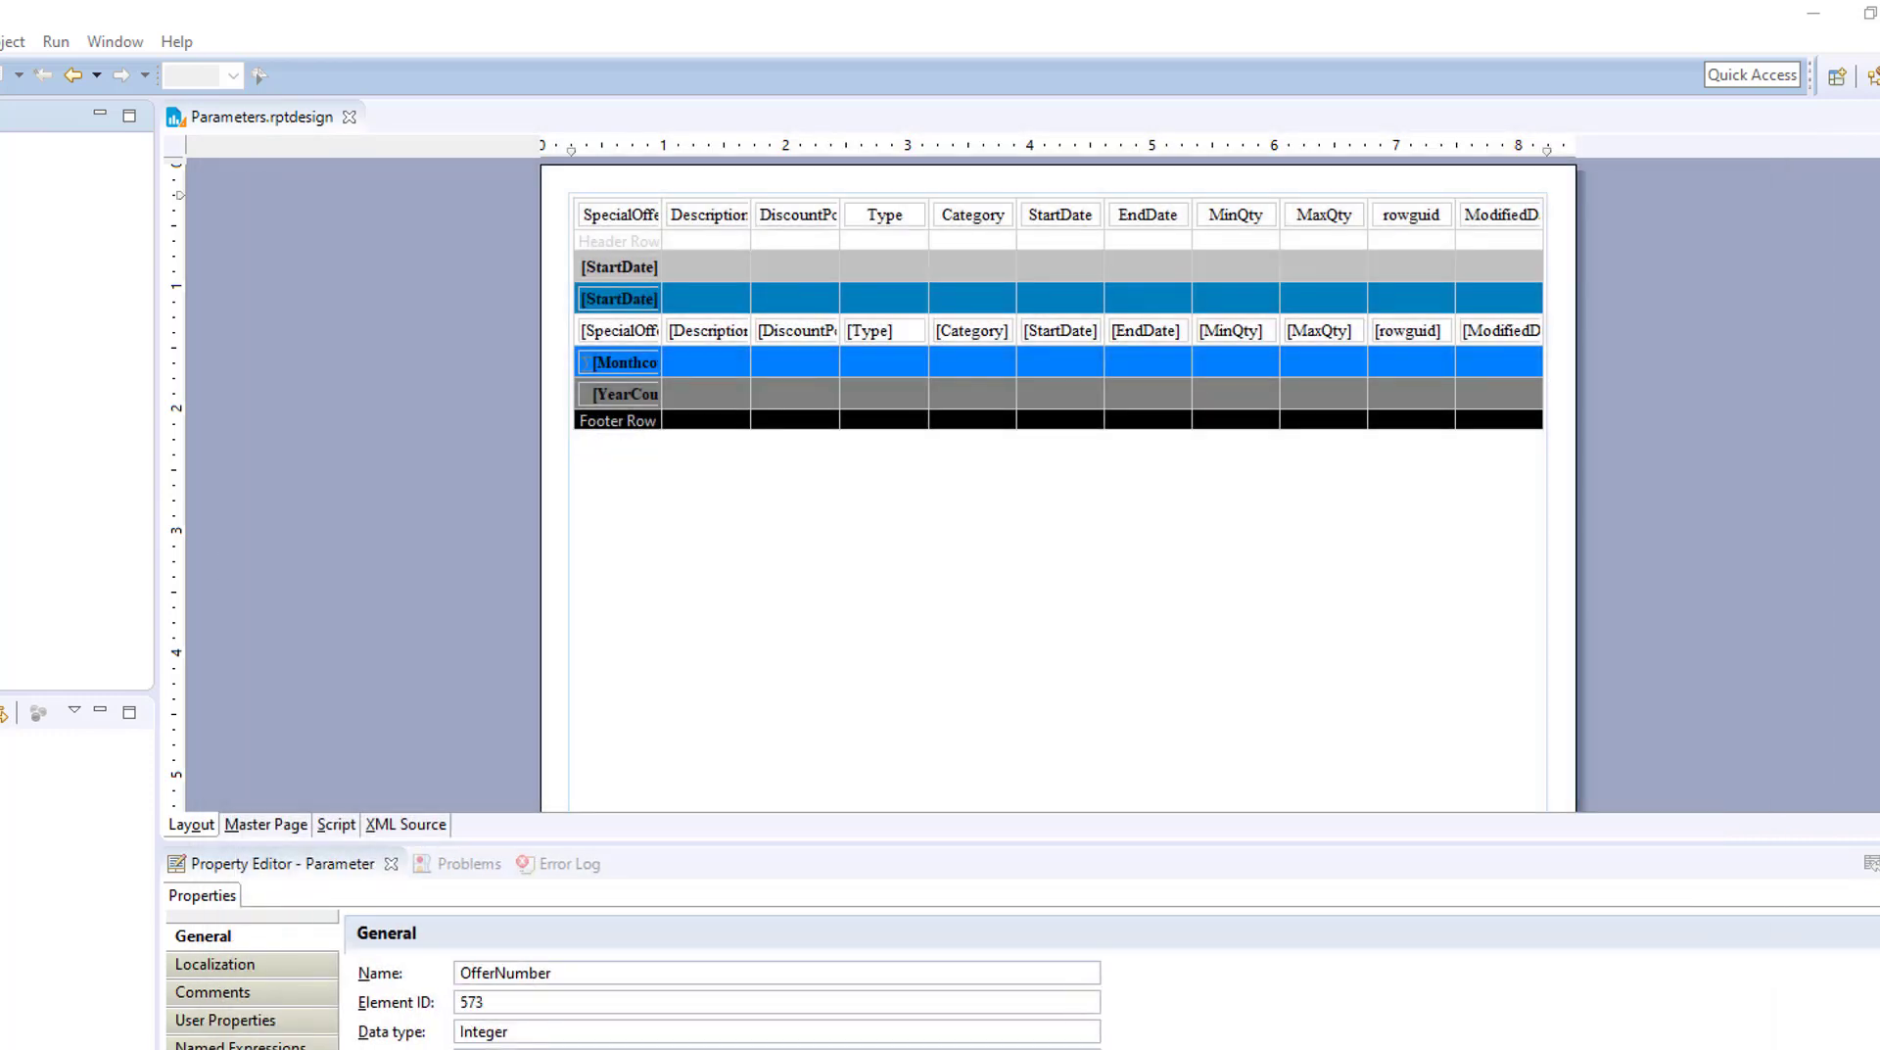